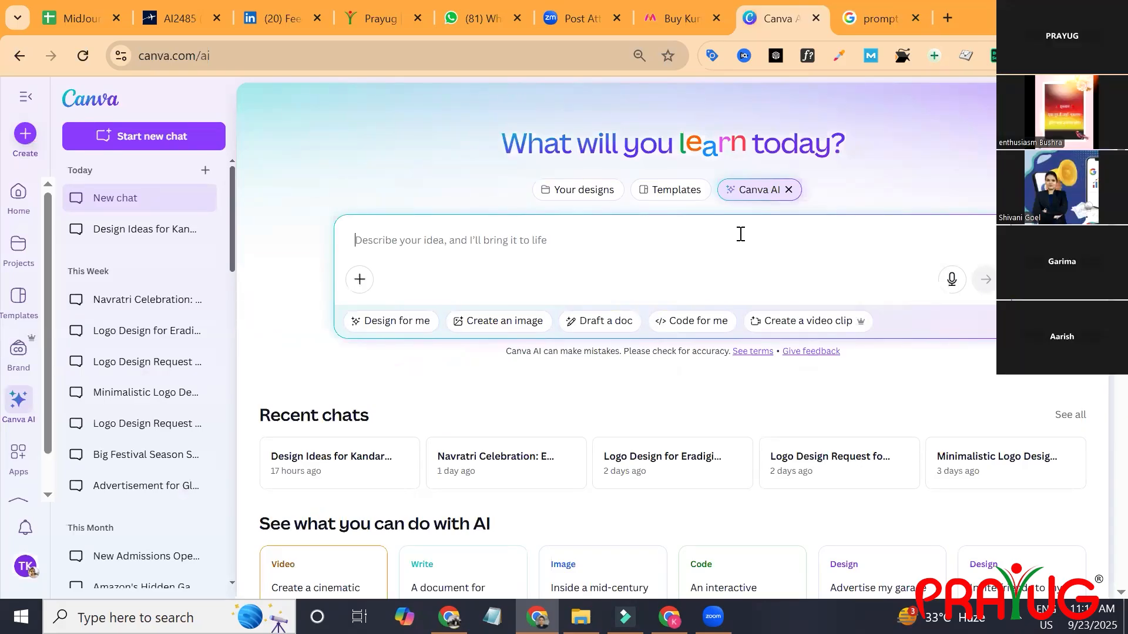
- Switch to the Google search page and search for "create prompt for logo creation in canva"
left_click(881, 17)
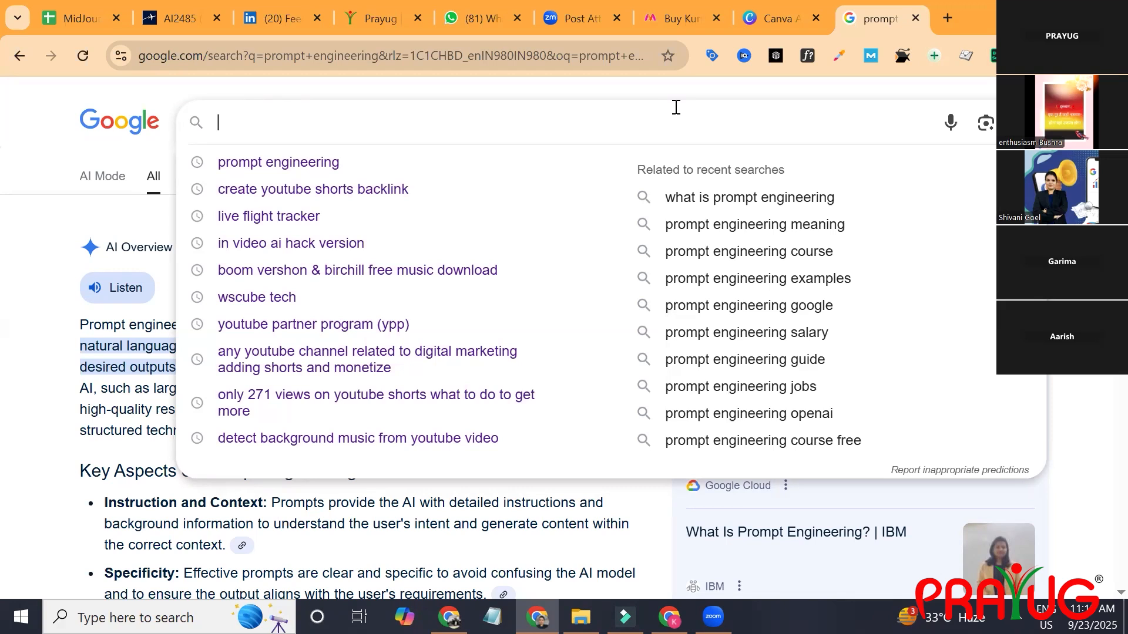
type("create ")
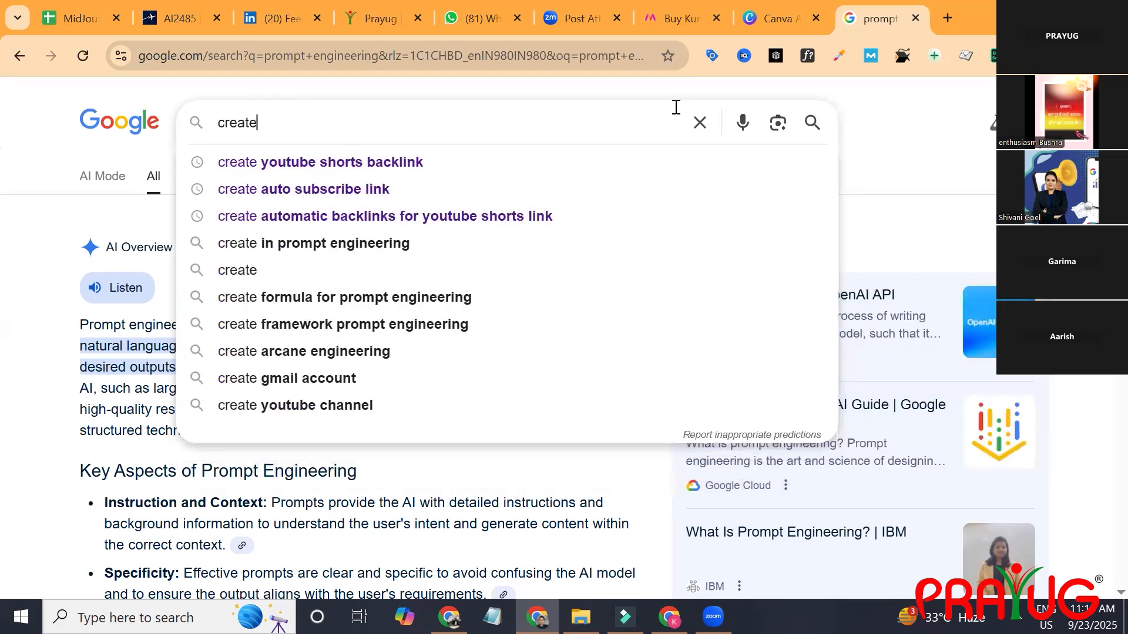
type("promp")
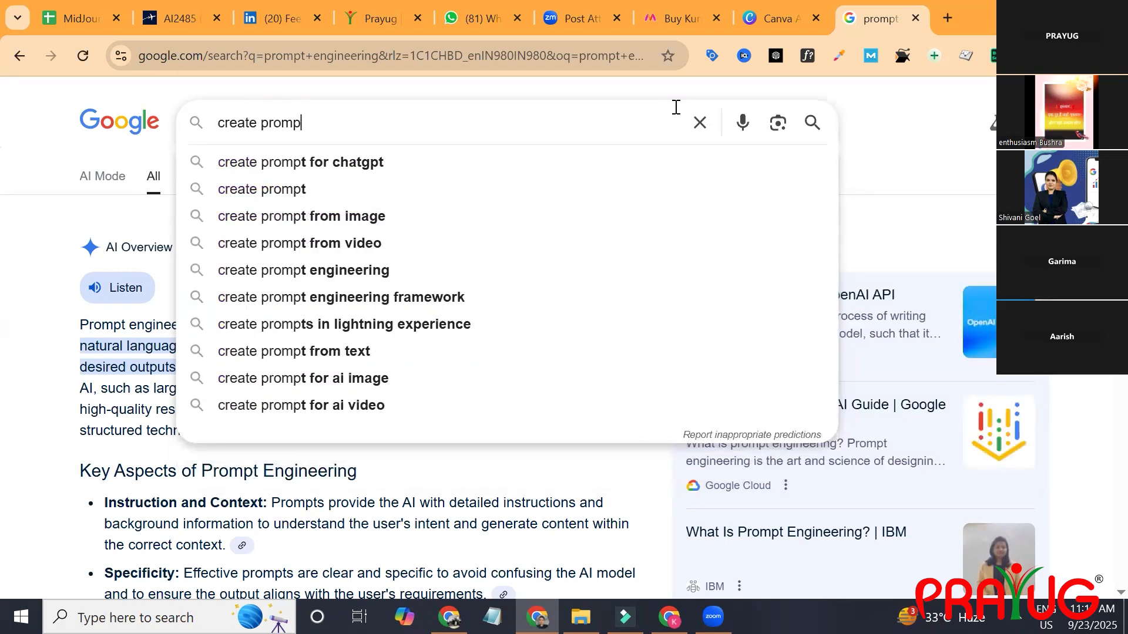
type("t for lo")
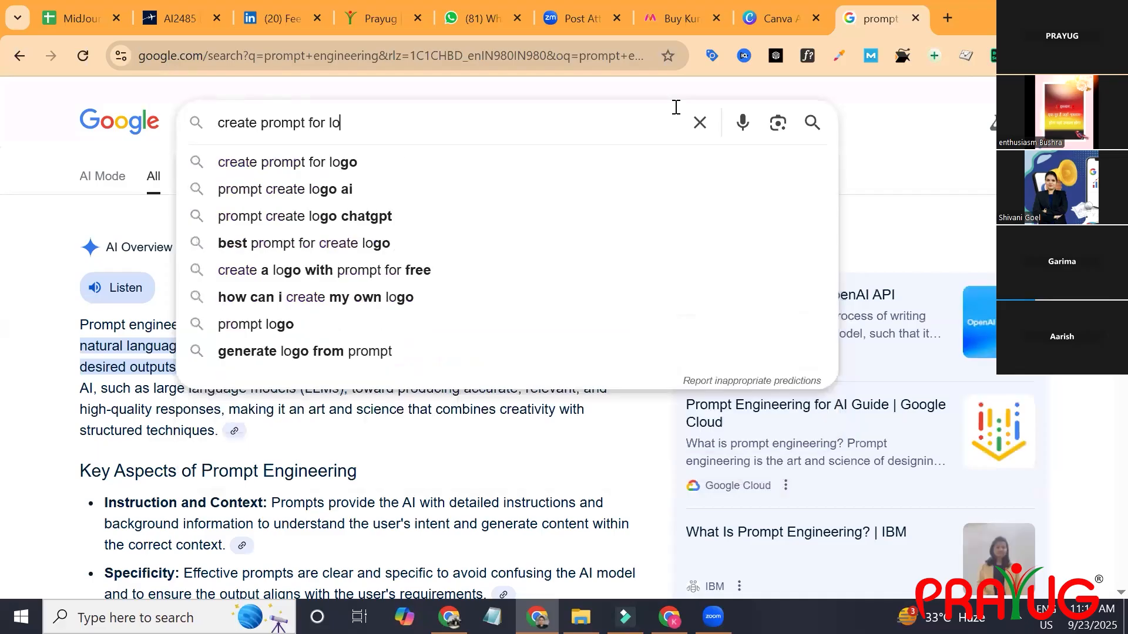
type("go creation")
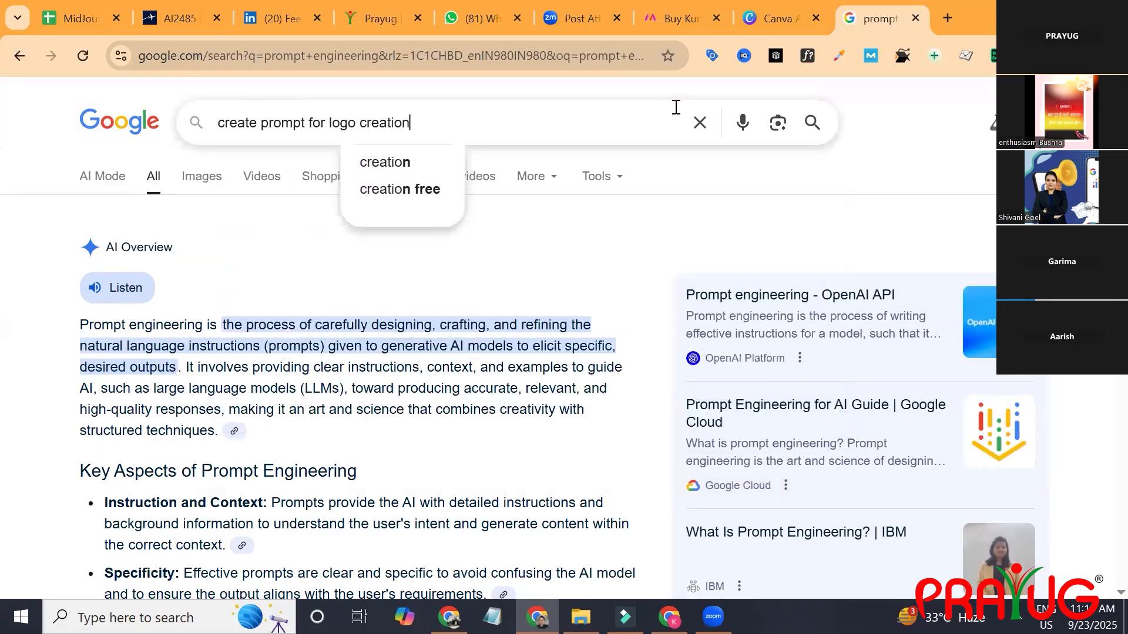
type(" in canva")
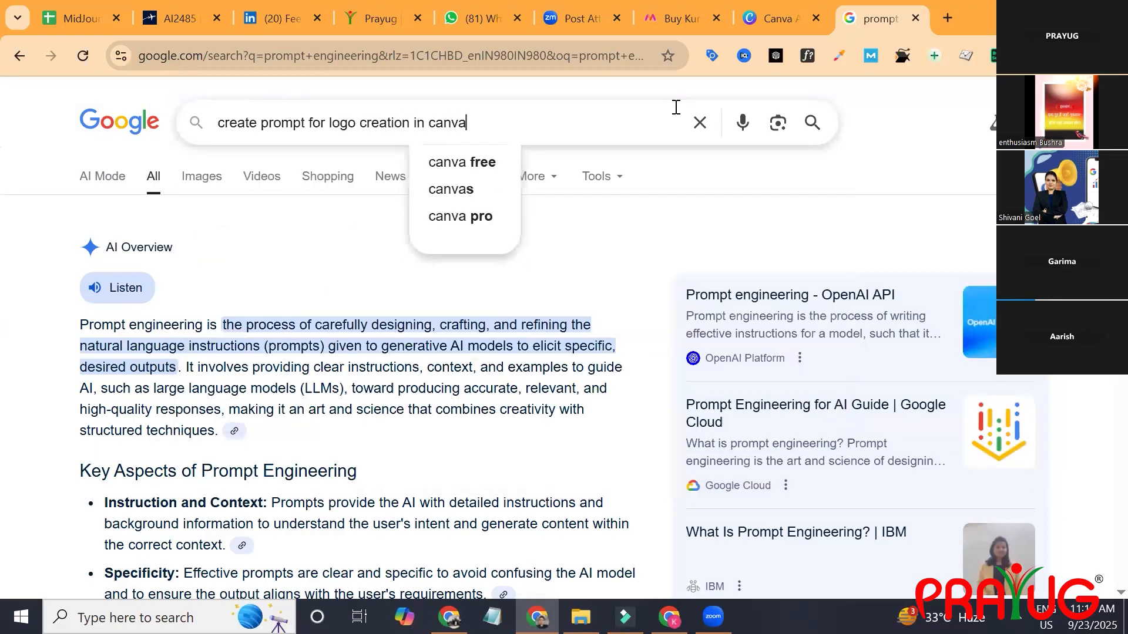
key("Return")
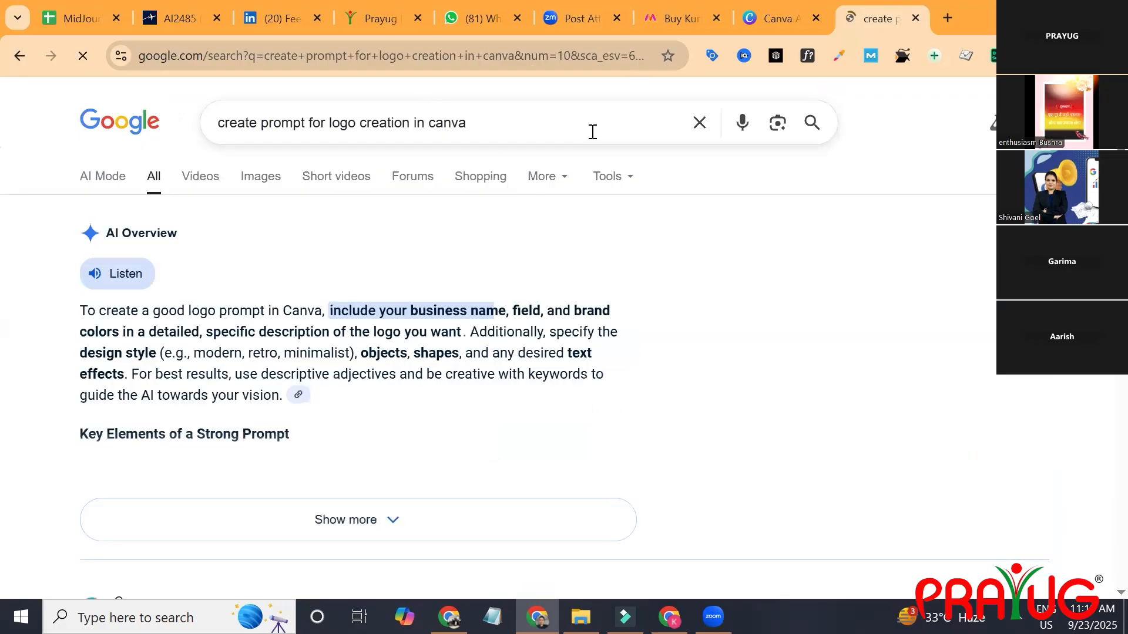
- Read the AI overview's elements of a strong logo prompt, its example prompts and the instructions for using them in Canva
scroll(593, 131, "down", 2)
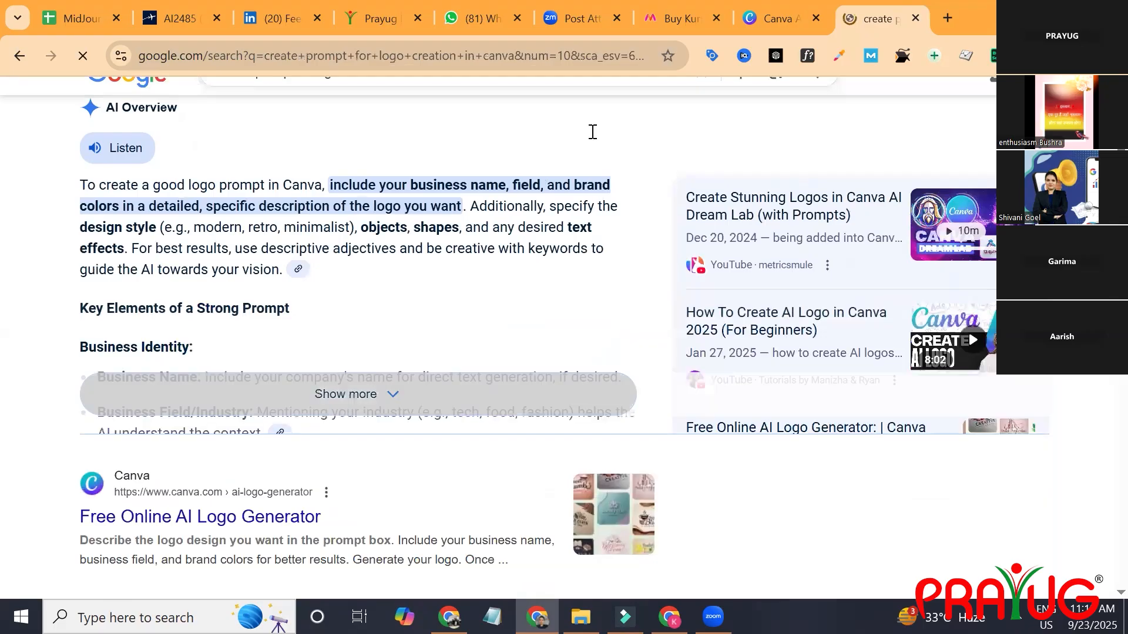
scroll(593, 132, "down", 2)
scroll(593, 131, "down", 3)
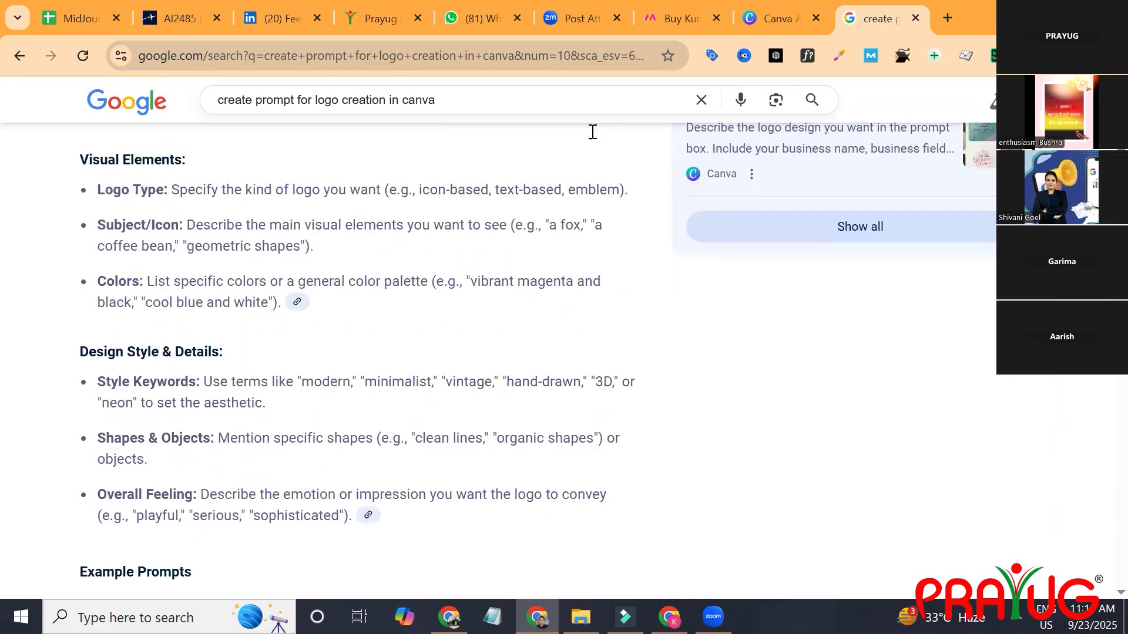
scroll(592, 132, "down", 8)
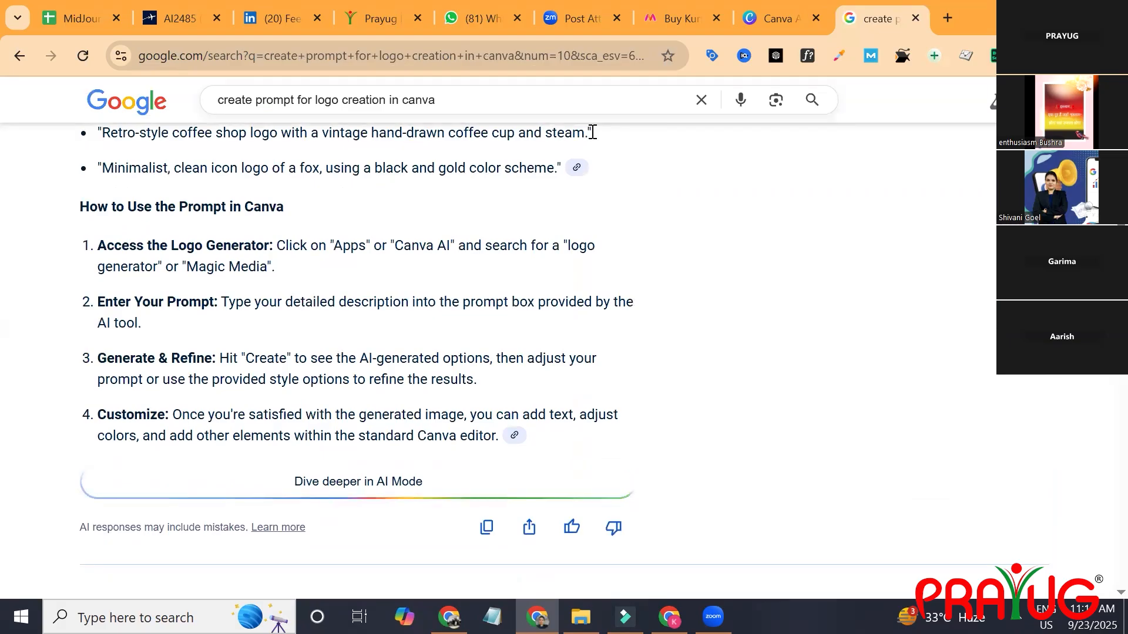
scroll(593, 132, "down", 1)
scroll(593, 132, "down", 1)
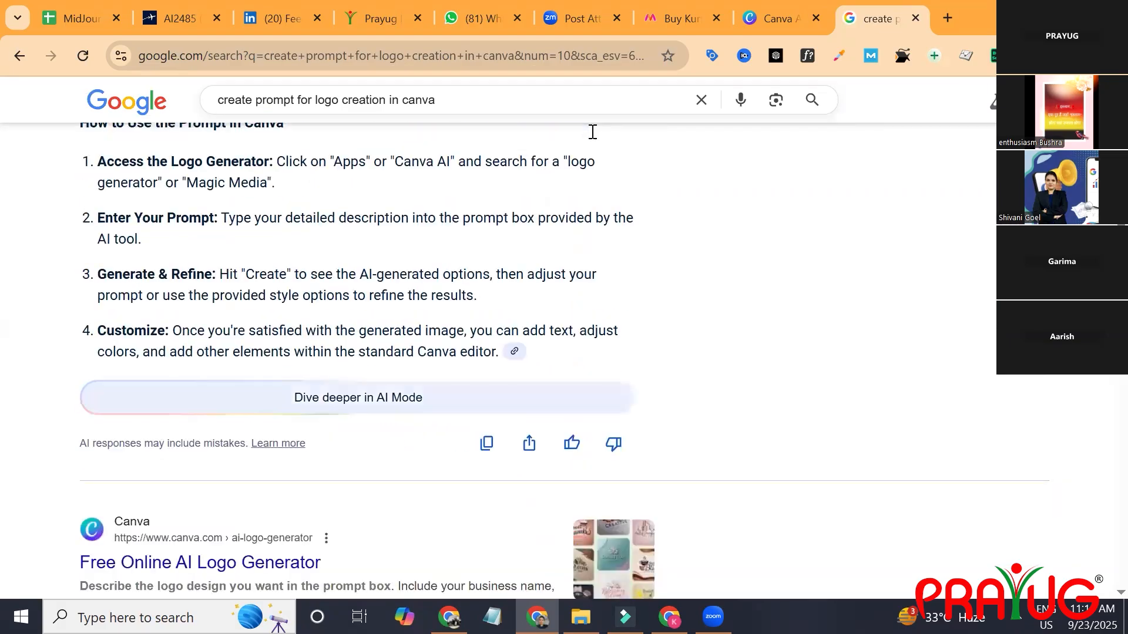
scroll(593, 132, "down", 3)
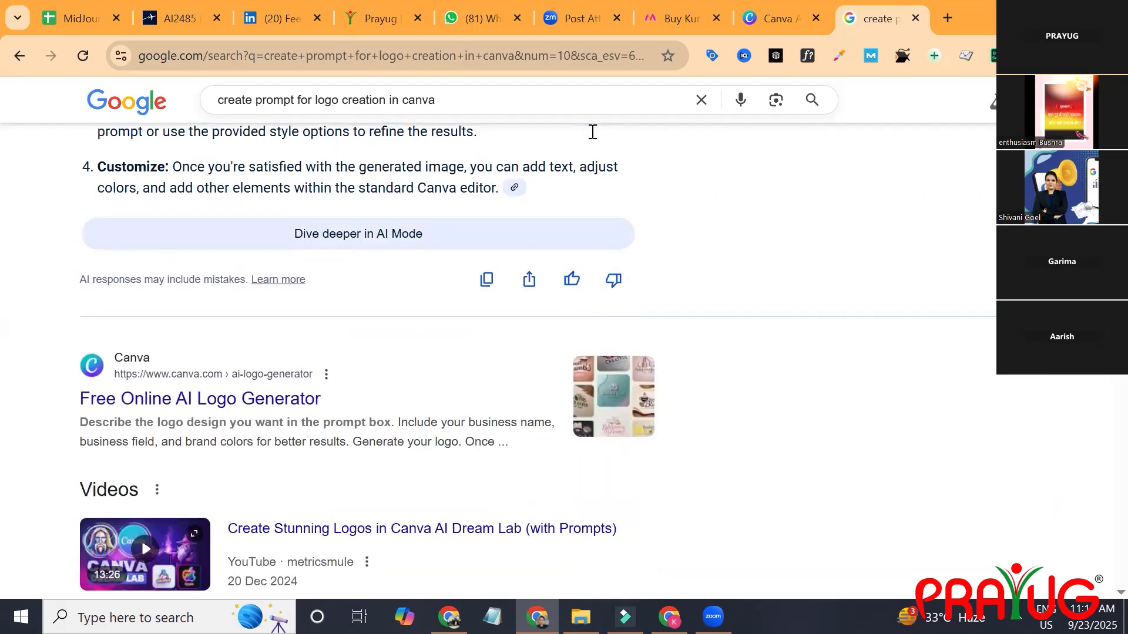
scroll(592, 131, "down", 4)
scroll(593, 131, "up", 10)
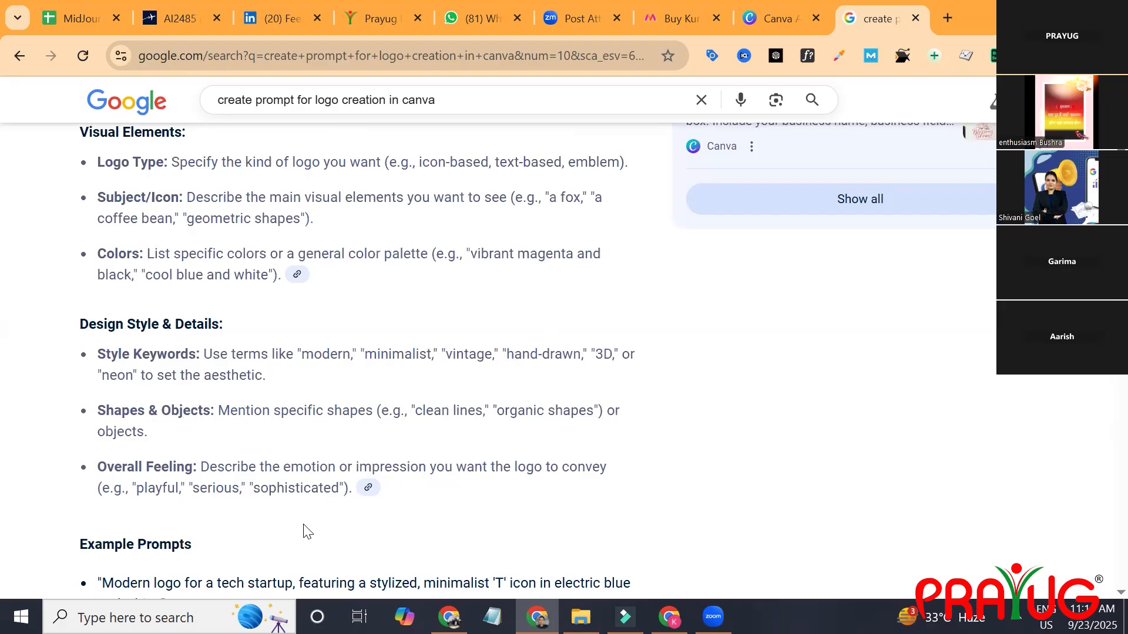
scroll(332, 487, "down", 2)
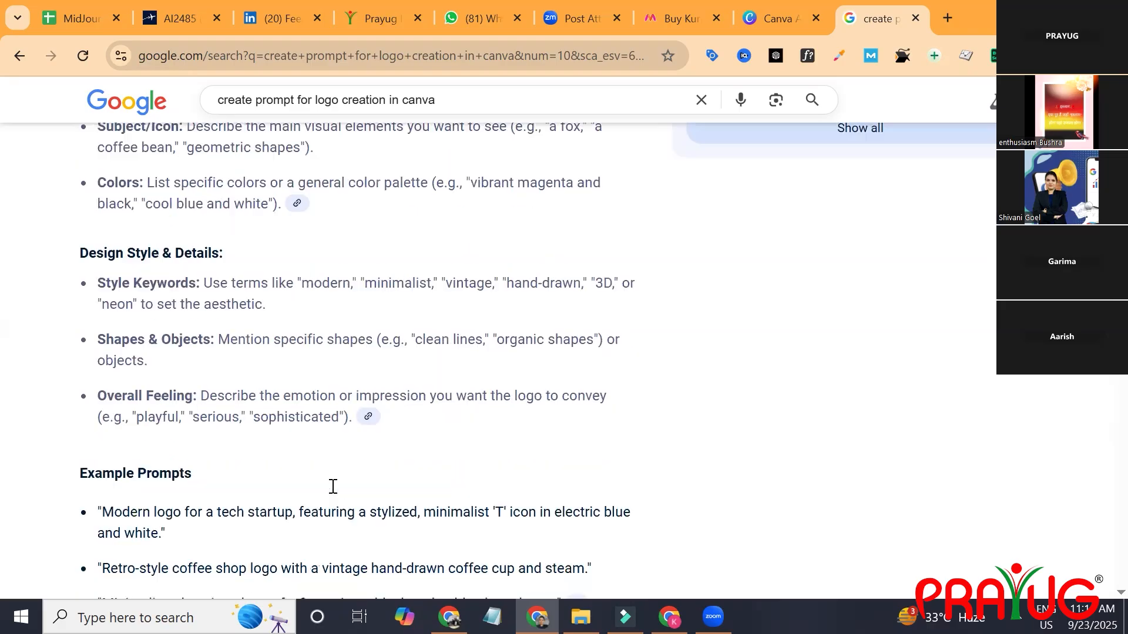
scroll(332, 487, "down", 2)
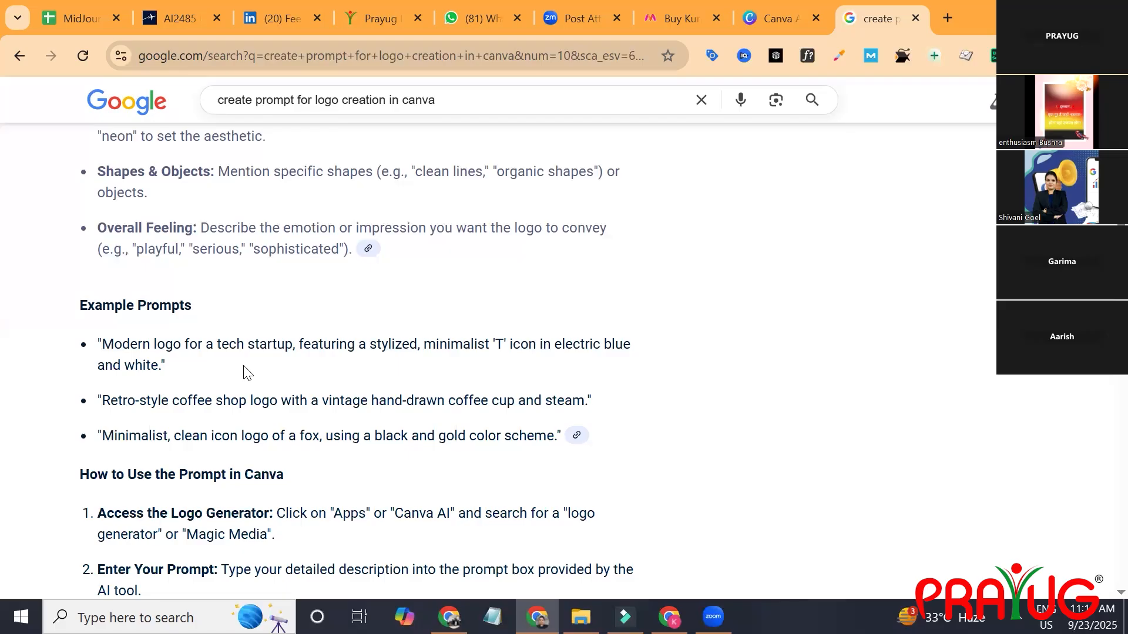
scroll(246, 372, "up", 4)
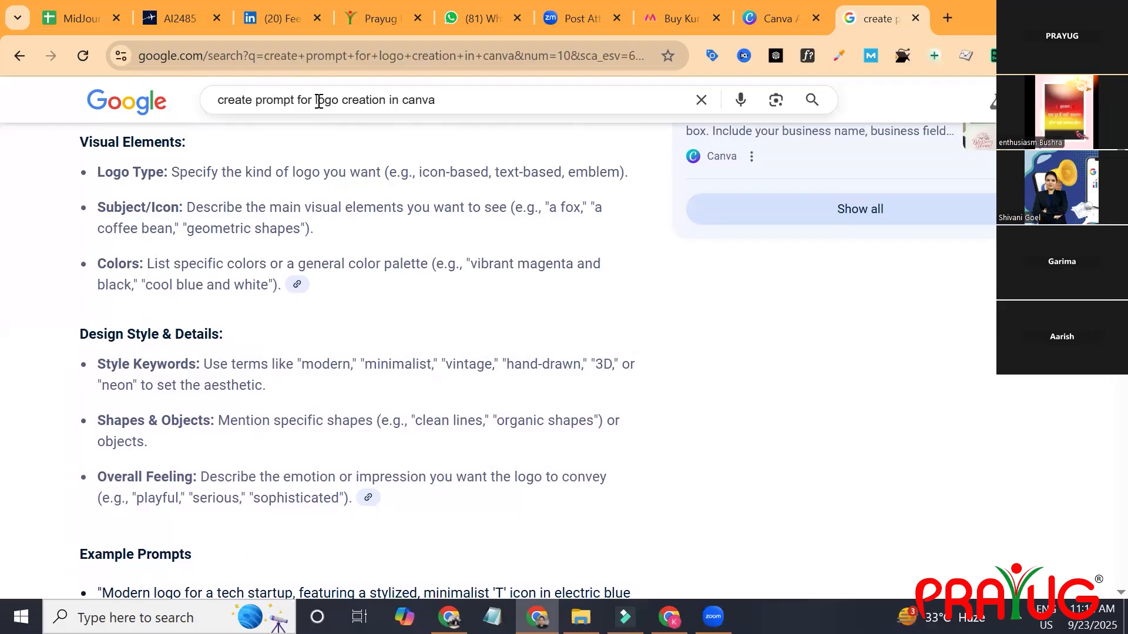
- Refine the search to "create prompt for logo creation for my ed tech company in canva"
left_click(385, 97)
type("for")
type(" my ed tech")
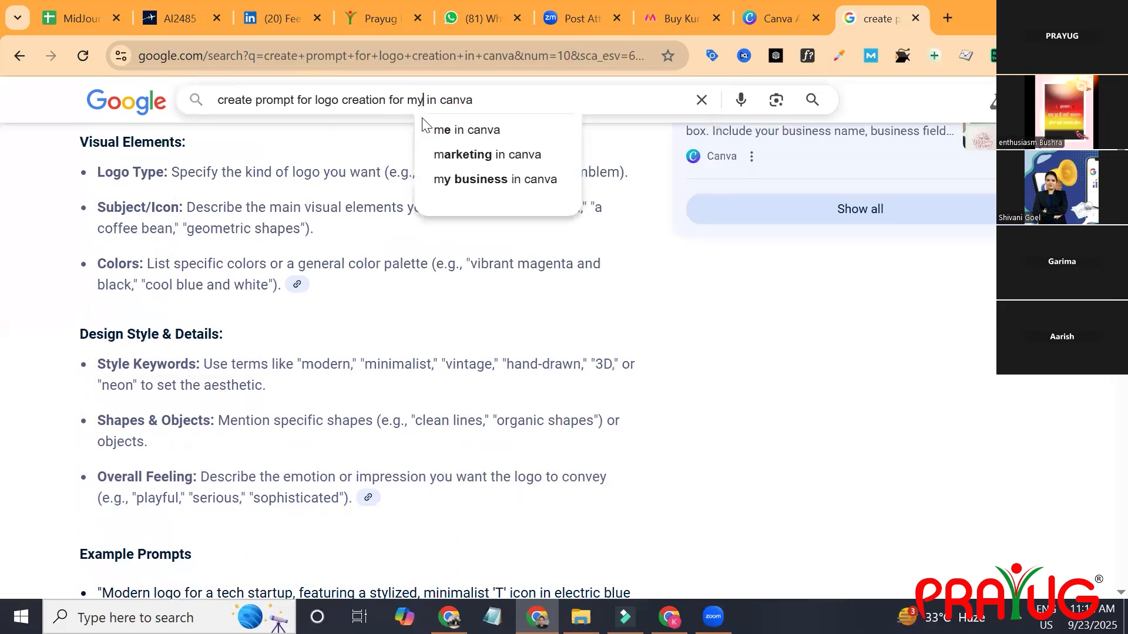
type(" company")
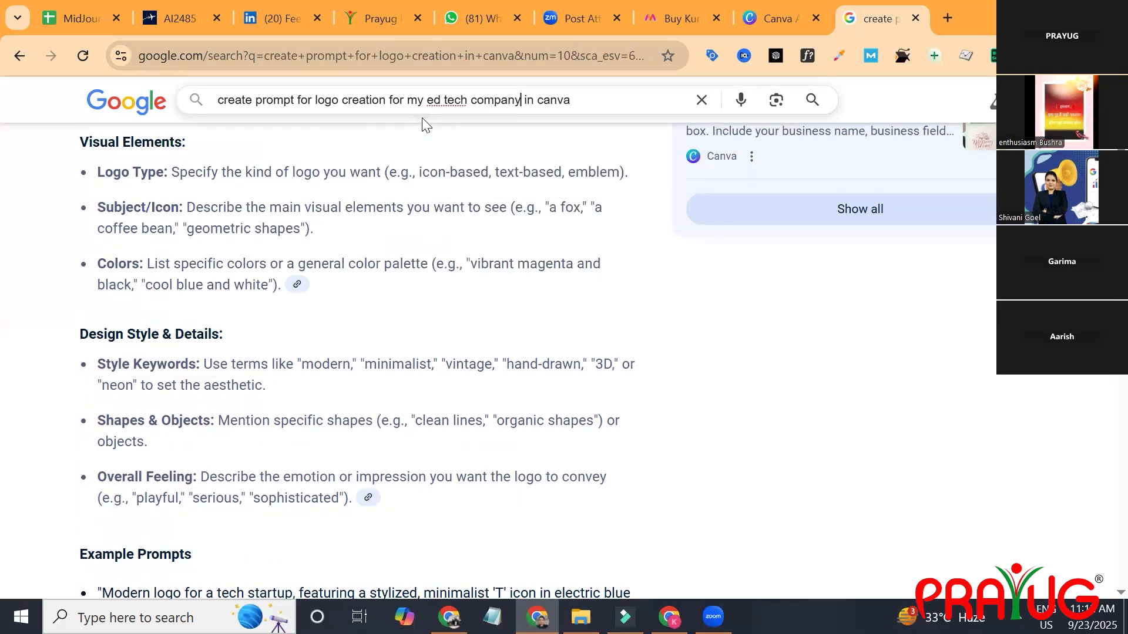
key("Return")
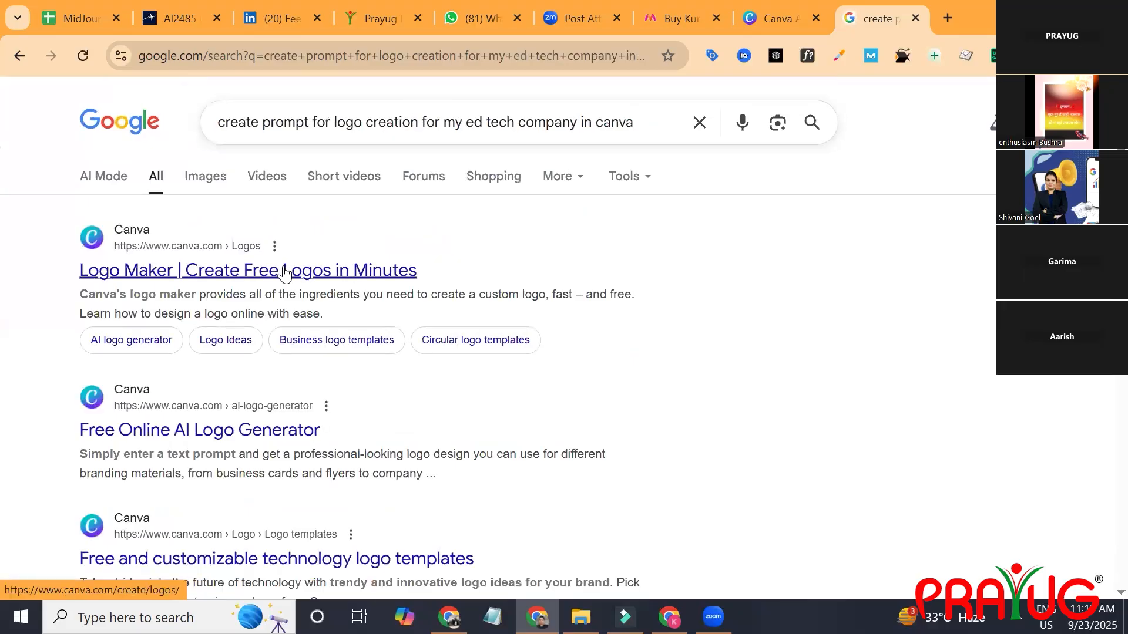
- Look through the search results and Canva's tech company logo templates page, and return to the search results
scroll(283, 322, "down", 5)
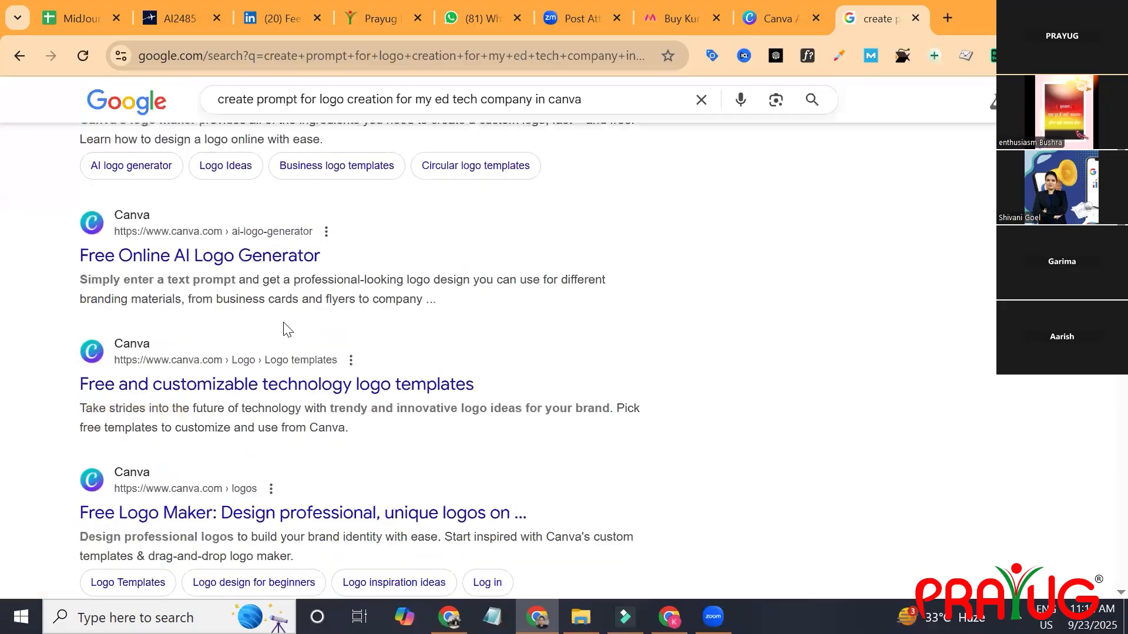
scroll(283, 328, "down", 3)
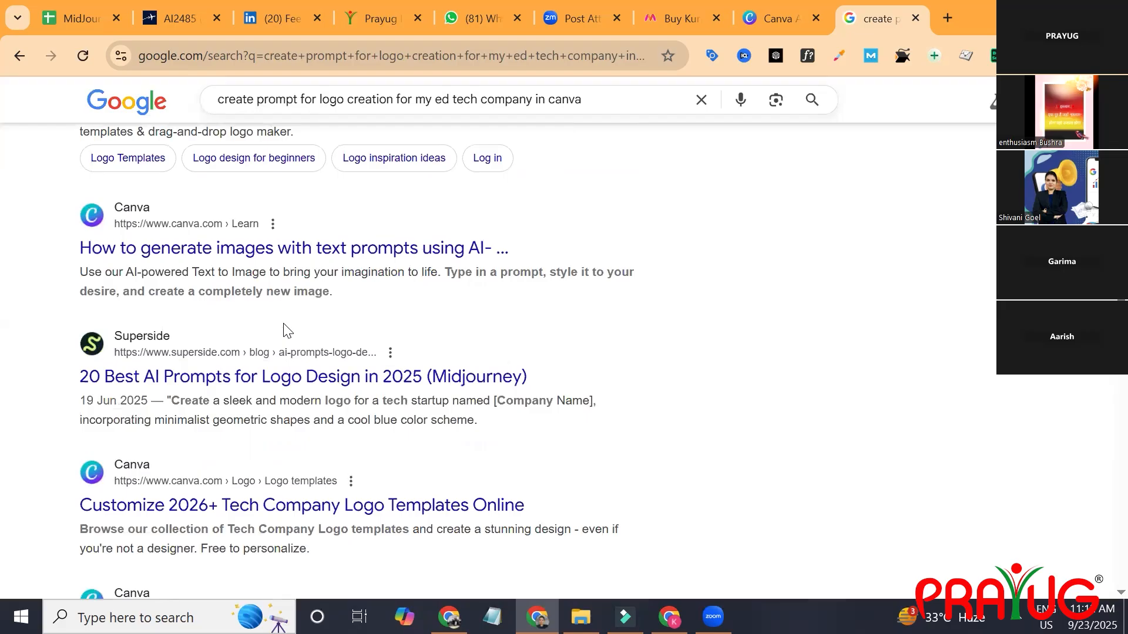
scroll(284, 329, "down", 2)
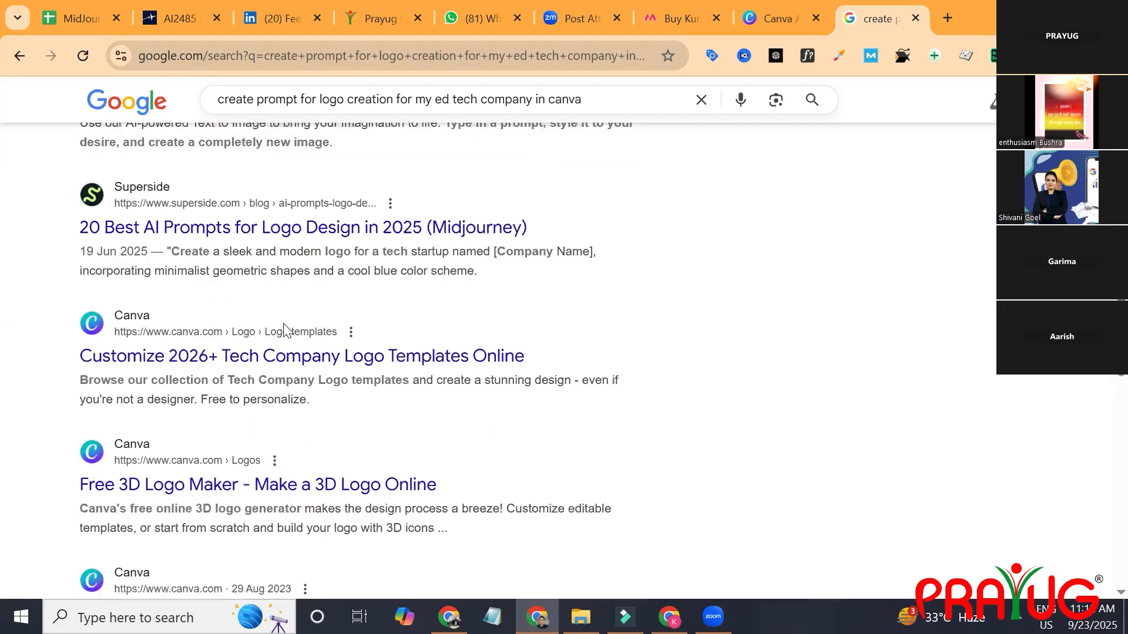
left_click(284, 324)
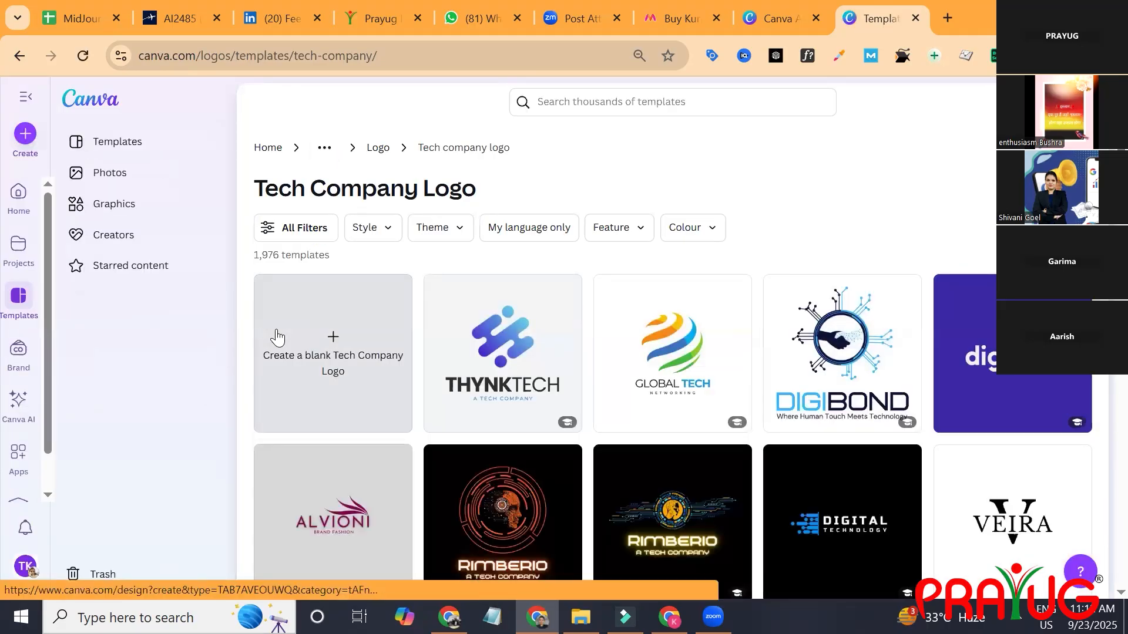
key("ctrl+shift+Tab")
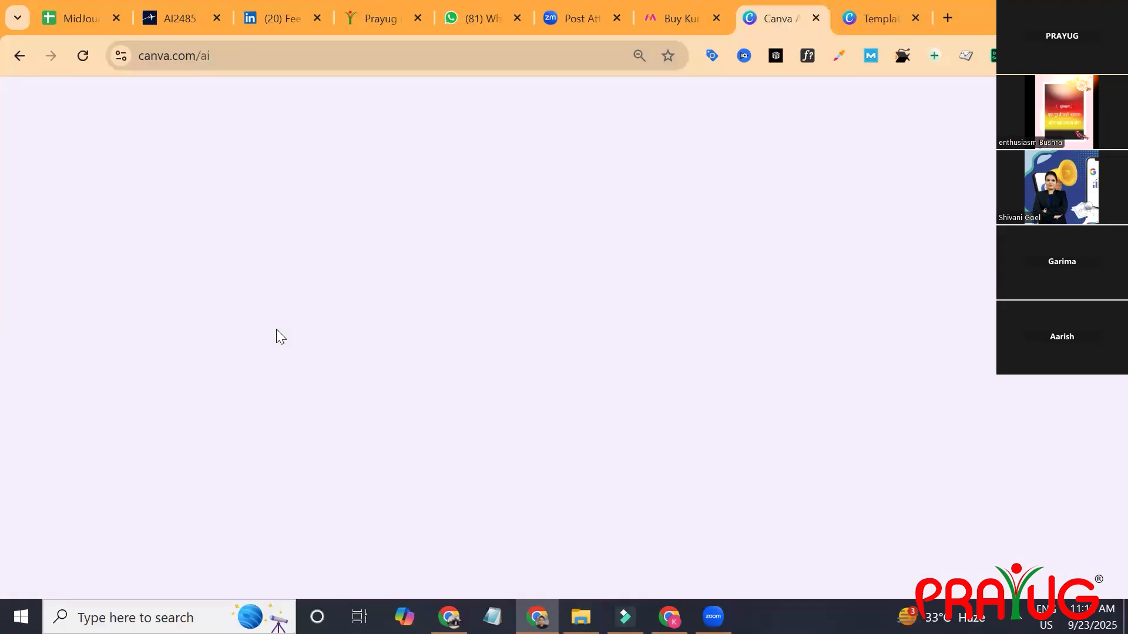
key("ctrl+Tab")
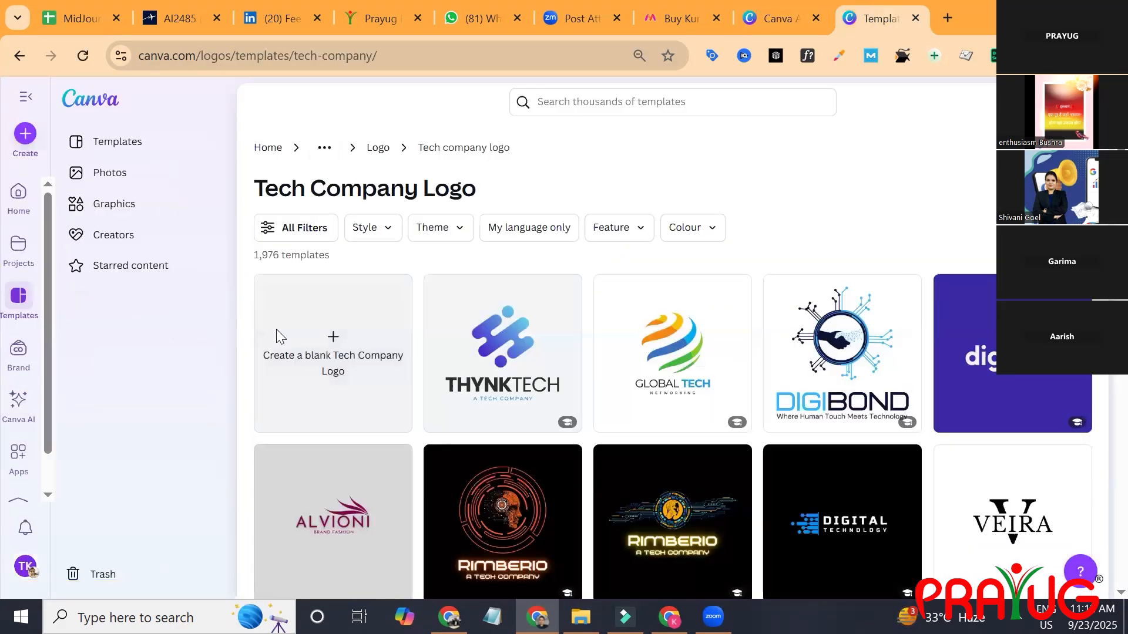
key("alt+Left")
scroll(276, 335, "up", 10)
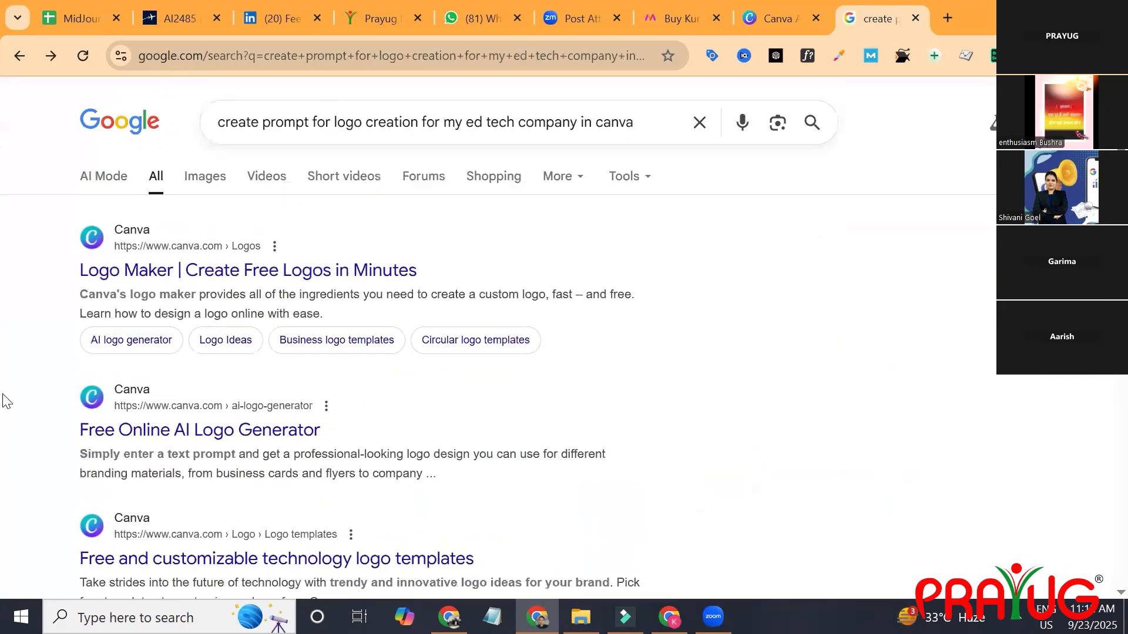
- Copy the modern, minimalist edtech logo prompt from Google's AI Mode answer into the Canva AI prompt box
left_click(113, 185)
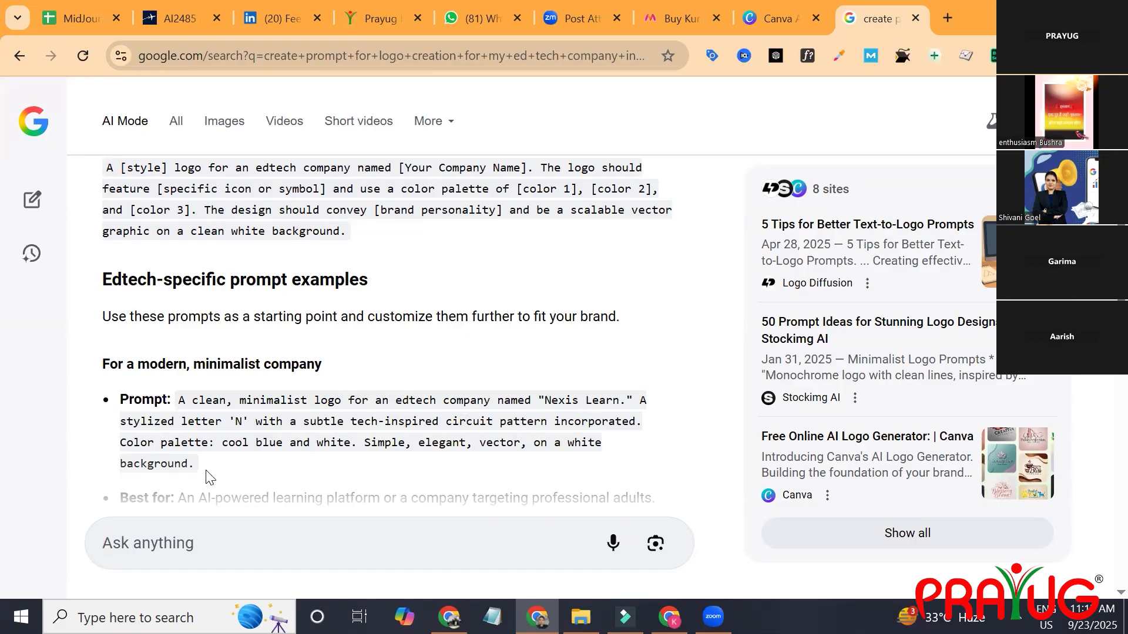
left_click_drag(196, 463, 181, 402)
key("ctrl+c")
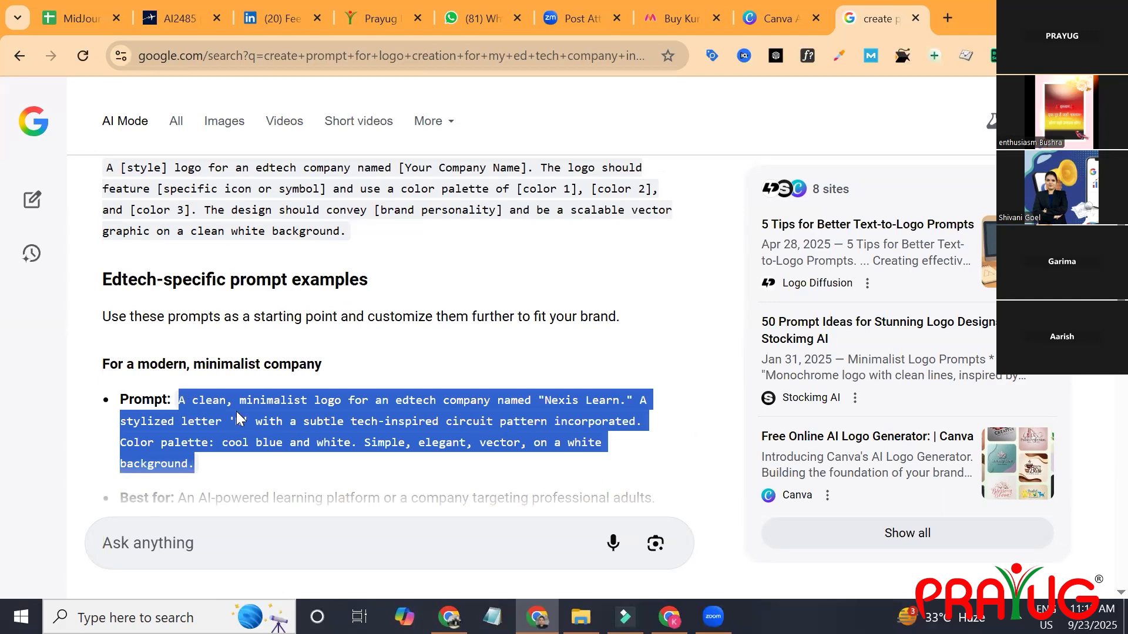
left_click(758, 29)
key("ctrl+v")
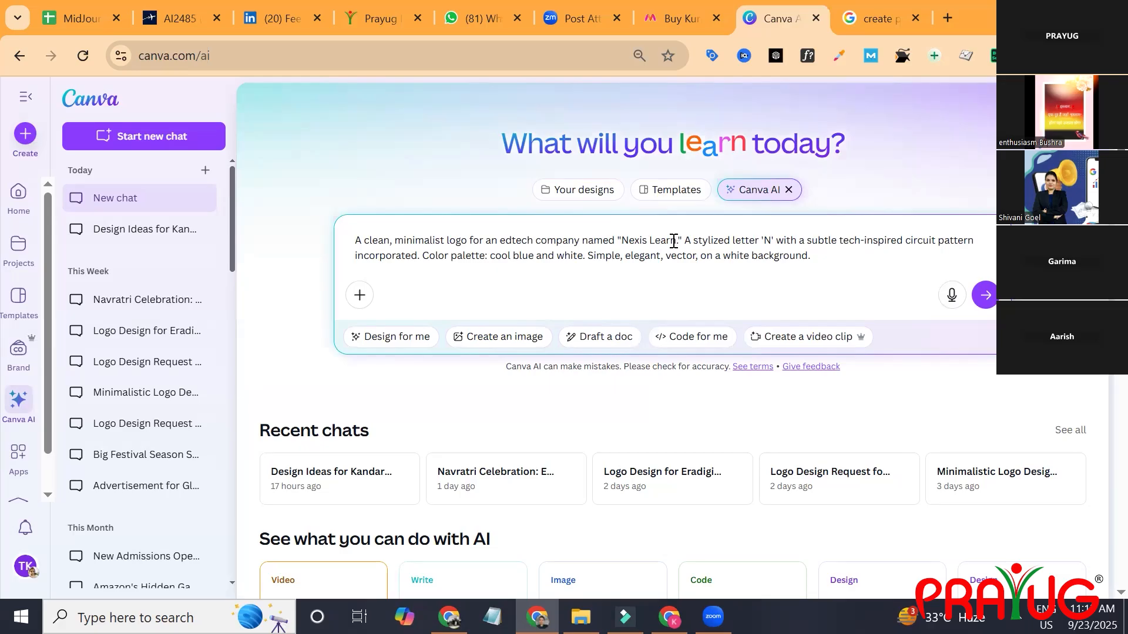
- Replace the company name in the logo prompt with "Eradigicloud"
left_click(674, 241)
key("BackSpace")
key("BackSpace")
key("BackSpace")
key("BackSpace")
key("BackSpace")
key("BackSpace")
key("BackSpace")
key("BackSpace")
key("BackSpace")
key("BackSpace")
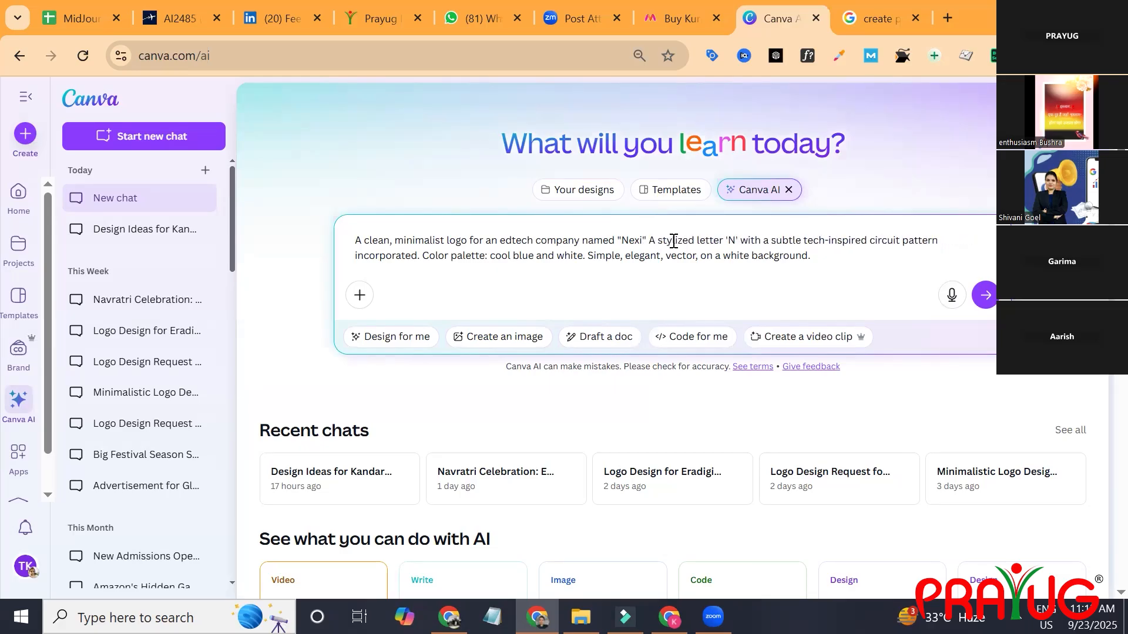
key("BackSpace")
type("Erad")
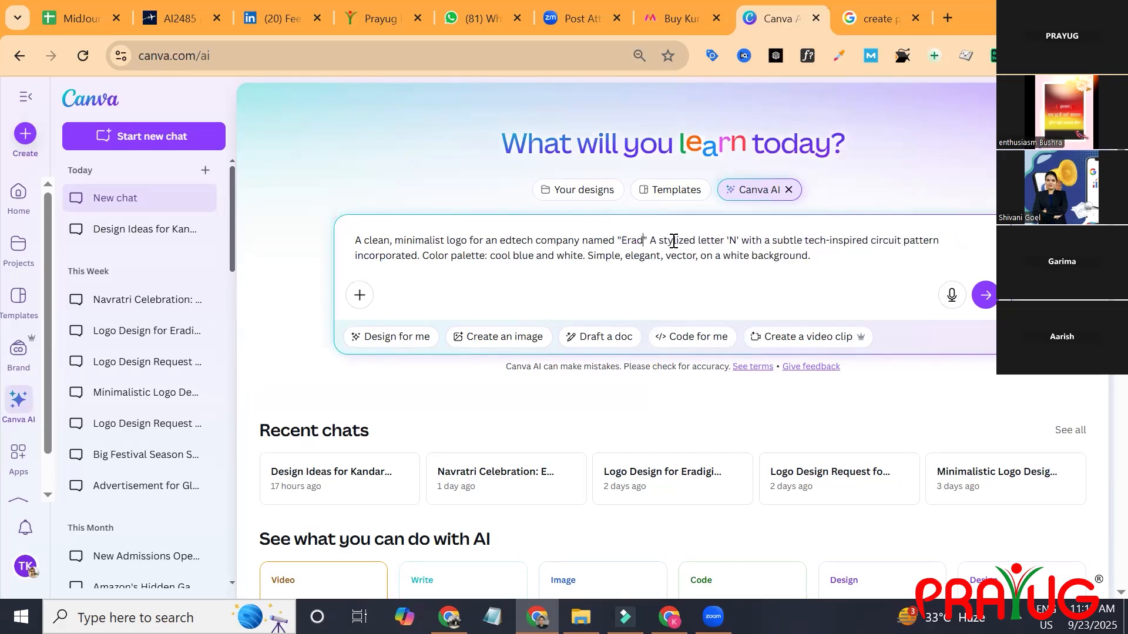
type("igicloud")
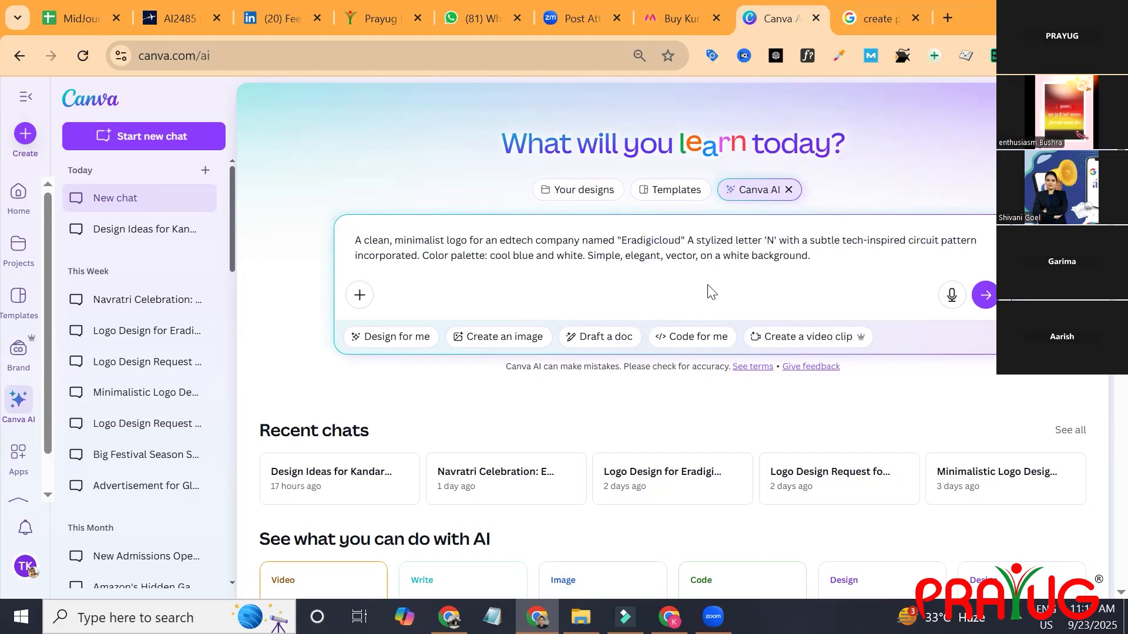
- Change the stylized letter in the logo prompt to 'E&D'
left_click(773, 240)
key("BackSpace")
type("ED")
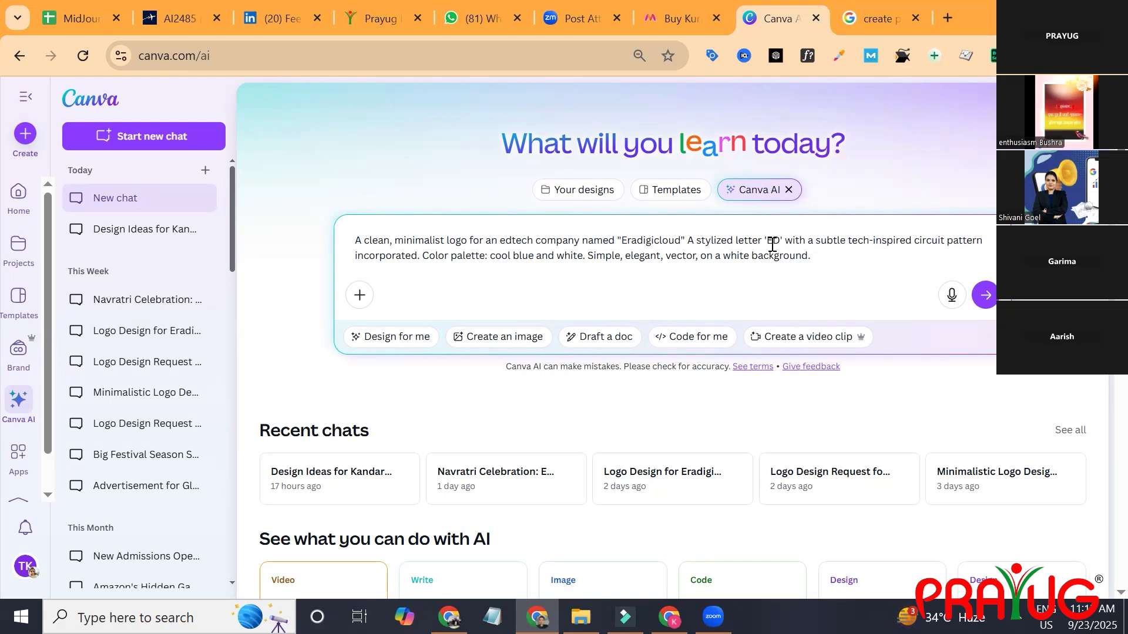
type("&")
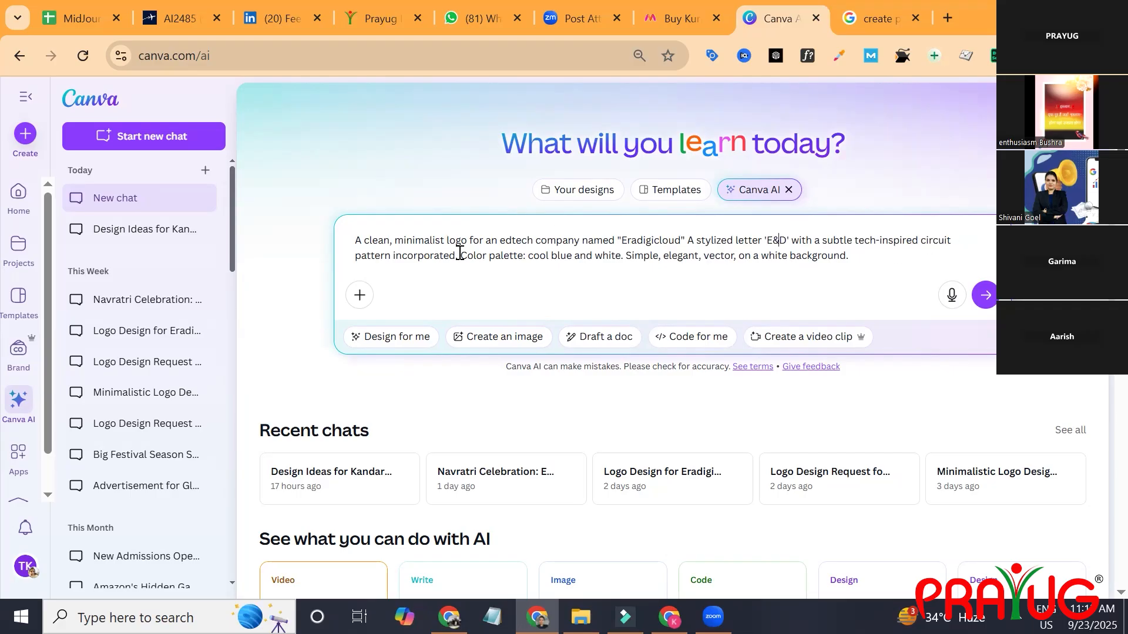
- Change the logo prompt's color palette to cool blue and YELLOW
left_click(608, 253)
key("BackSpace")
key("BackSpace")
key("BackSpace")
key("BackSpace")
key("BackSpace")
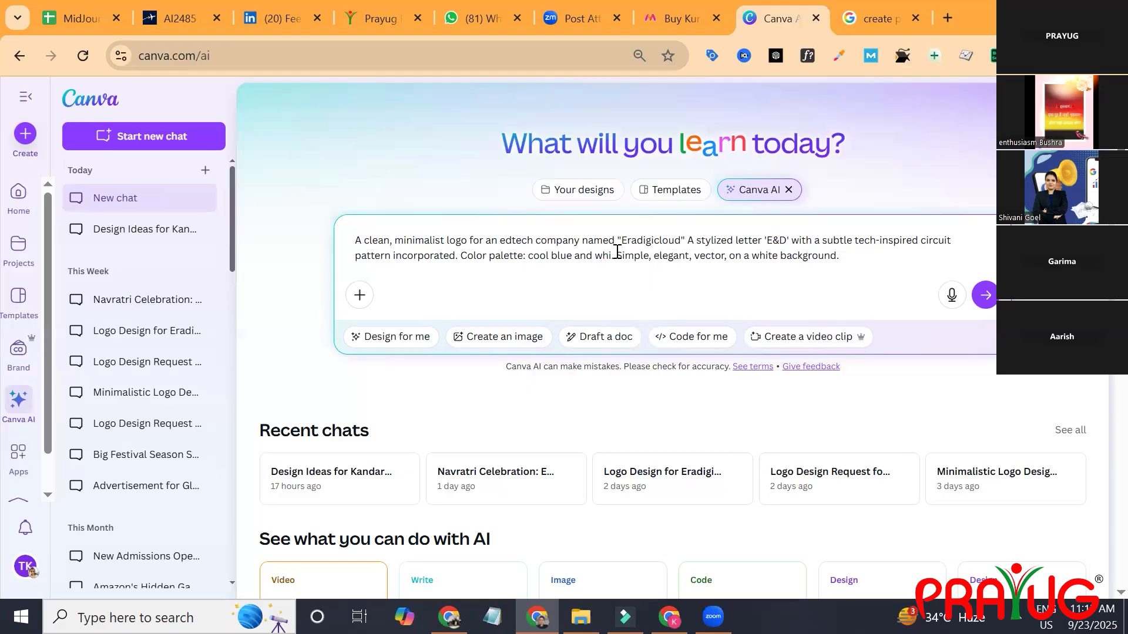
type("YELLOW")
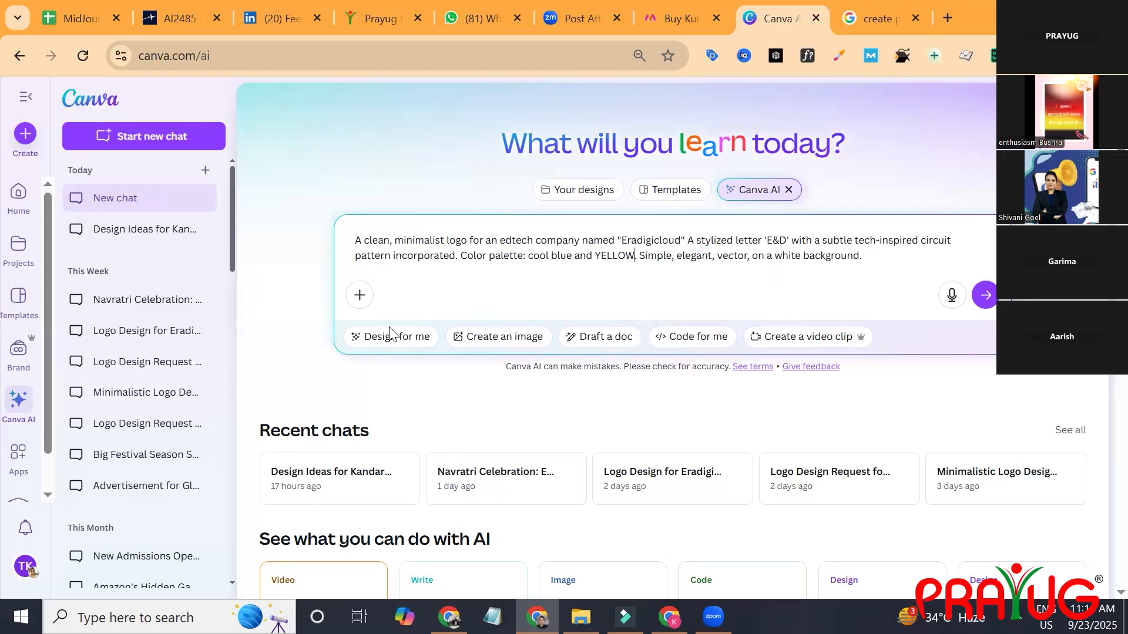
- Set the request to Design for me with the Logo type and generate the logo designs
left_click(376, 344)
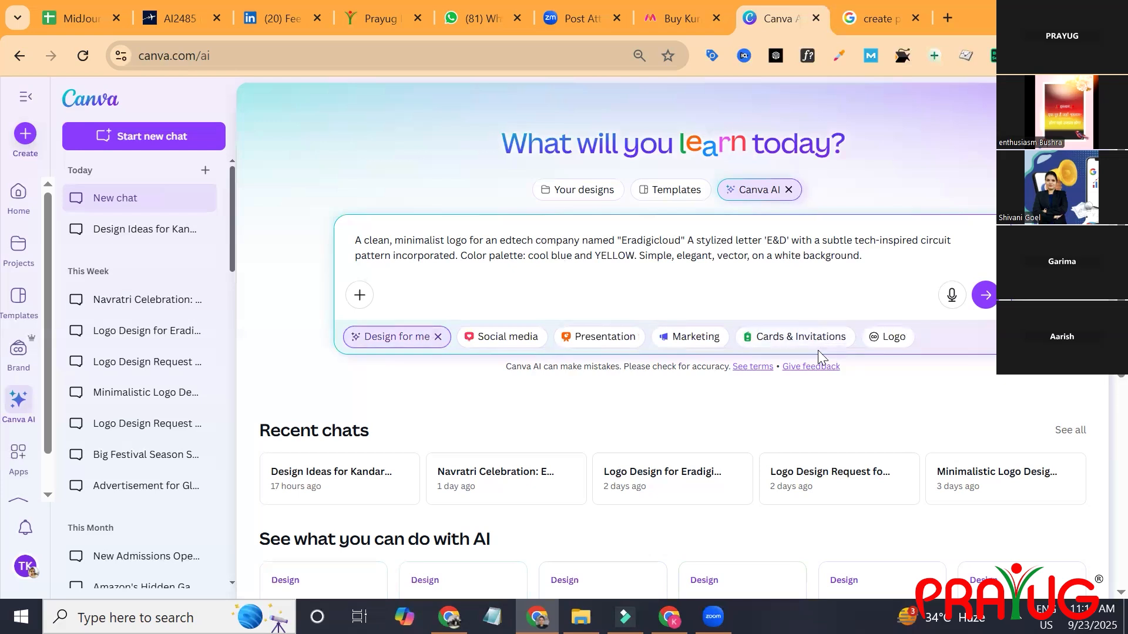
left_click(884, 337)
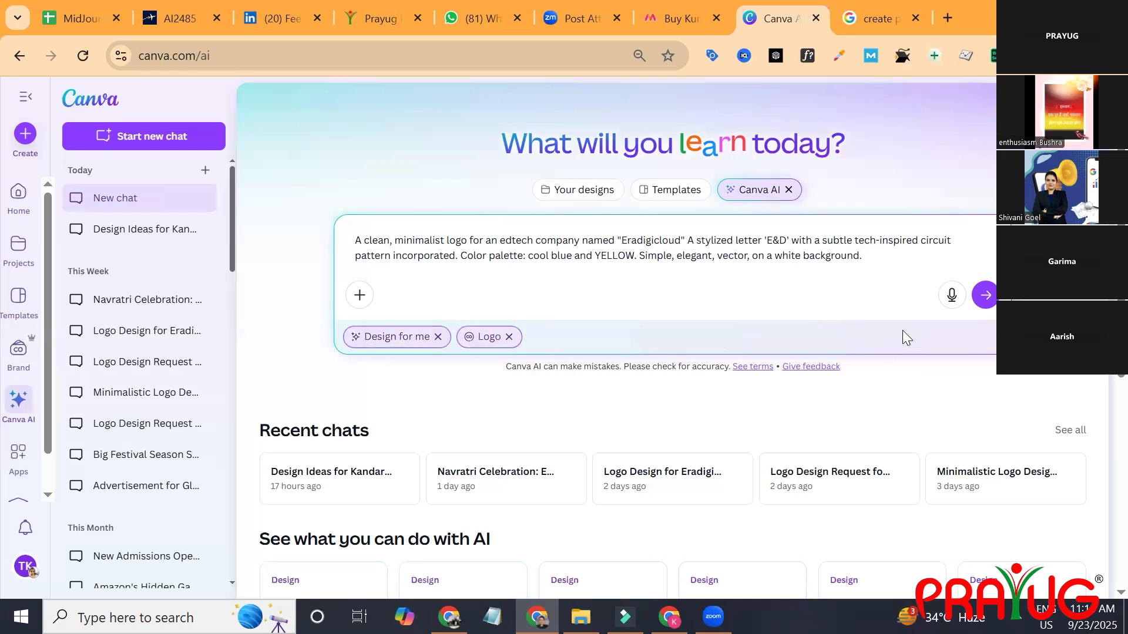
left_click(985, 295)
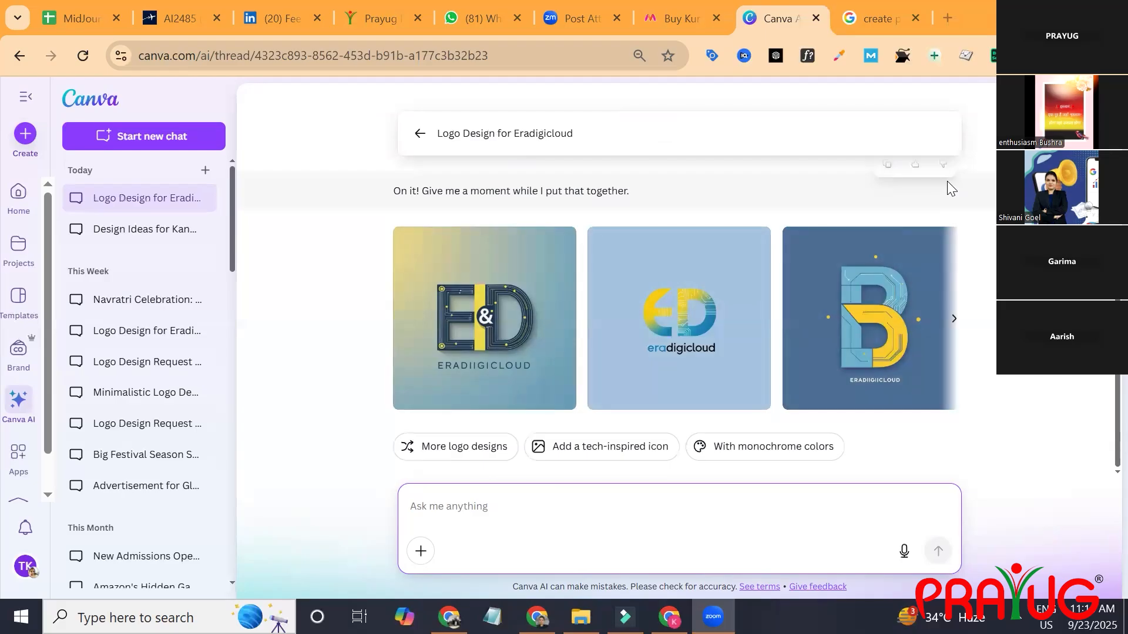
- Look through all the generated Eradigicloud logo designs and return to the submitted prompt
left_click(949, 316)
left_click(948, 318)
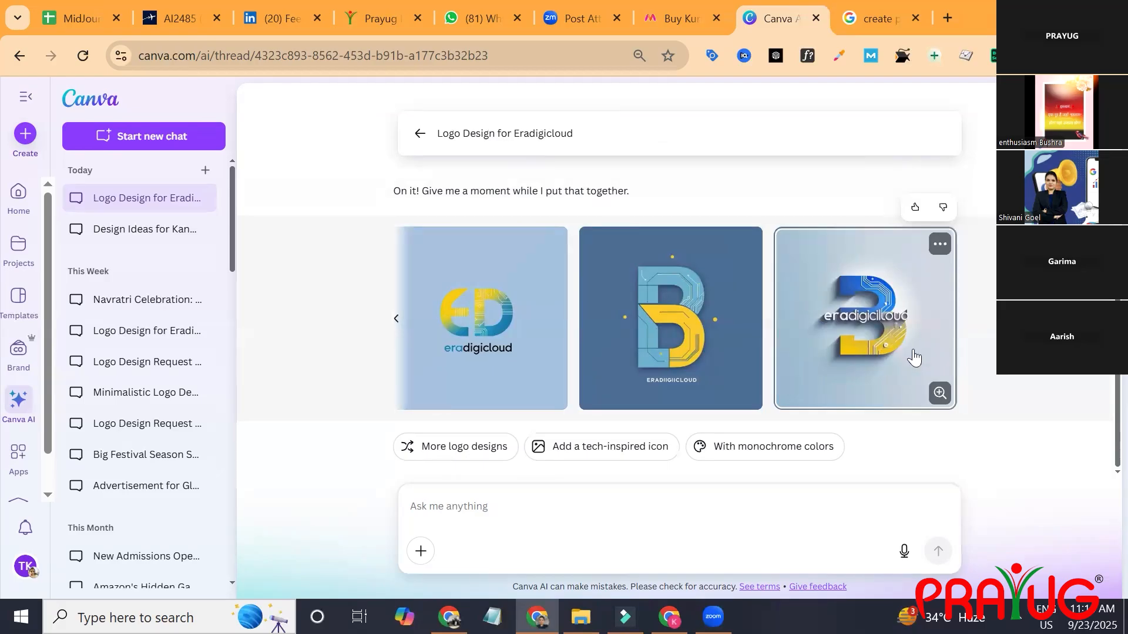
left_click(396, 320)
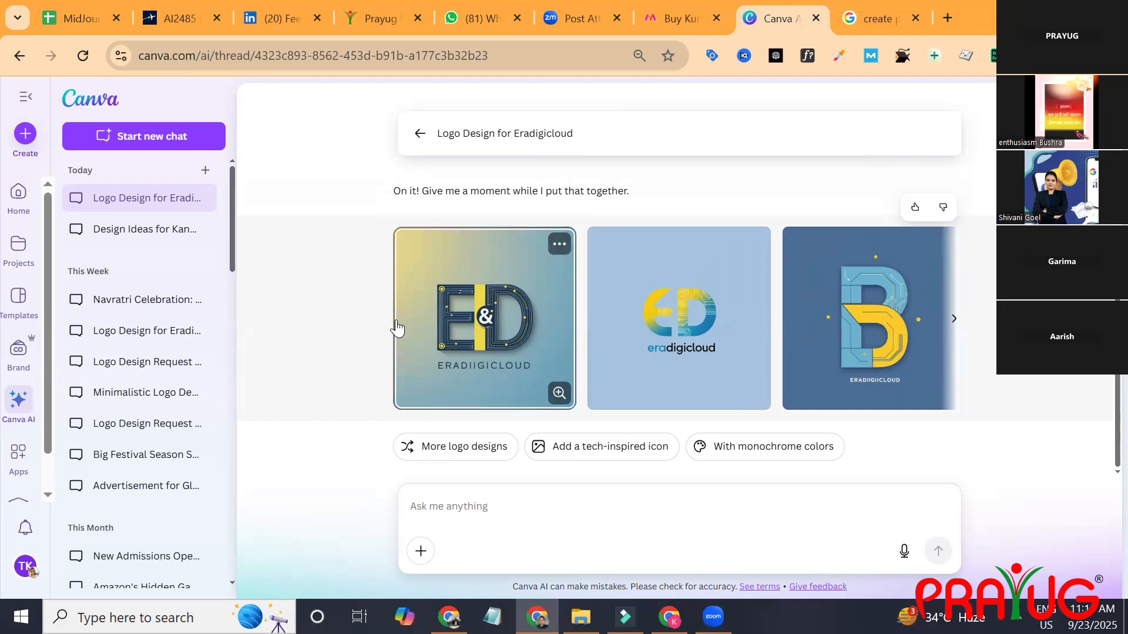
scroll(395, 320, "up", 2)
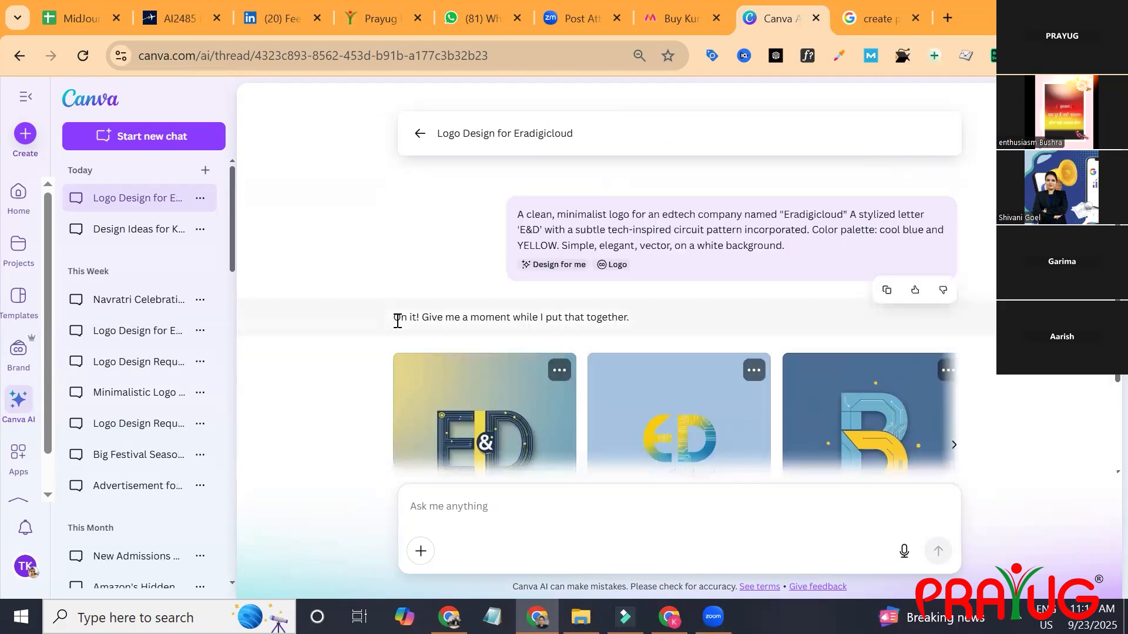
- Copy the submitted Eradigicloud logo prompt into the chat's message box for reuse
left_click(776, 245)
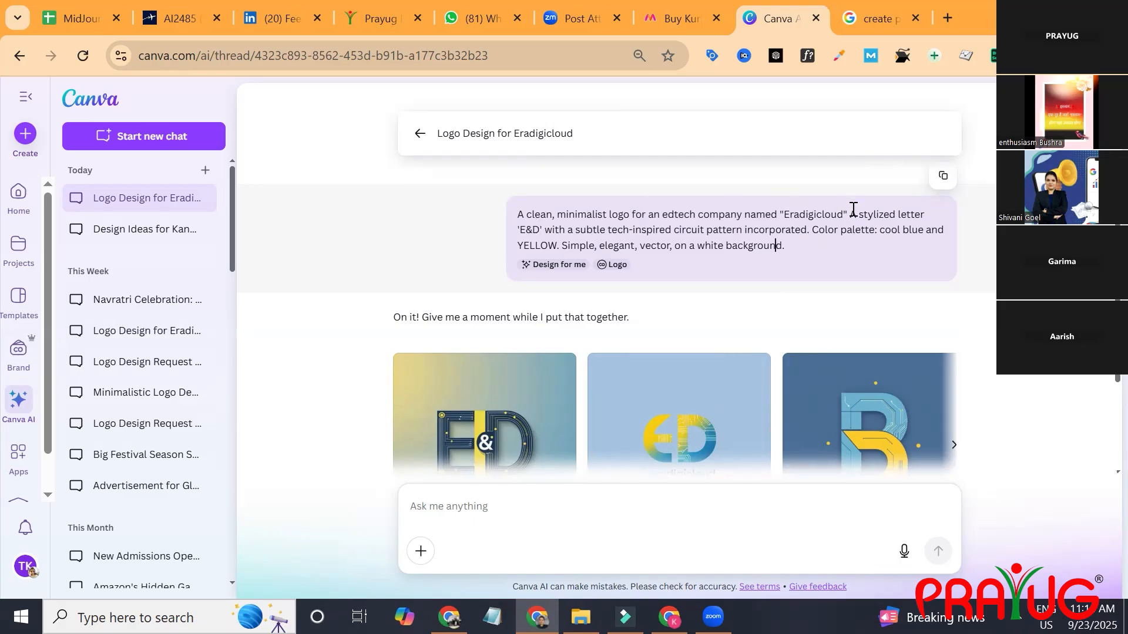
left_click_drag(851, 215, 809, 233)
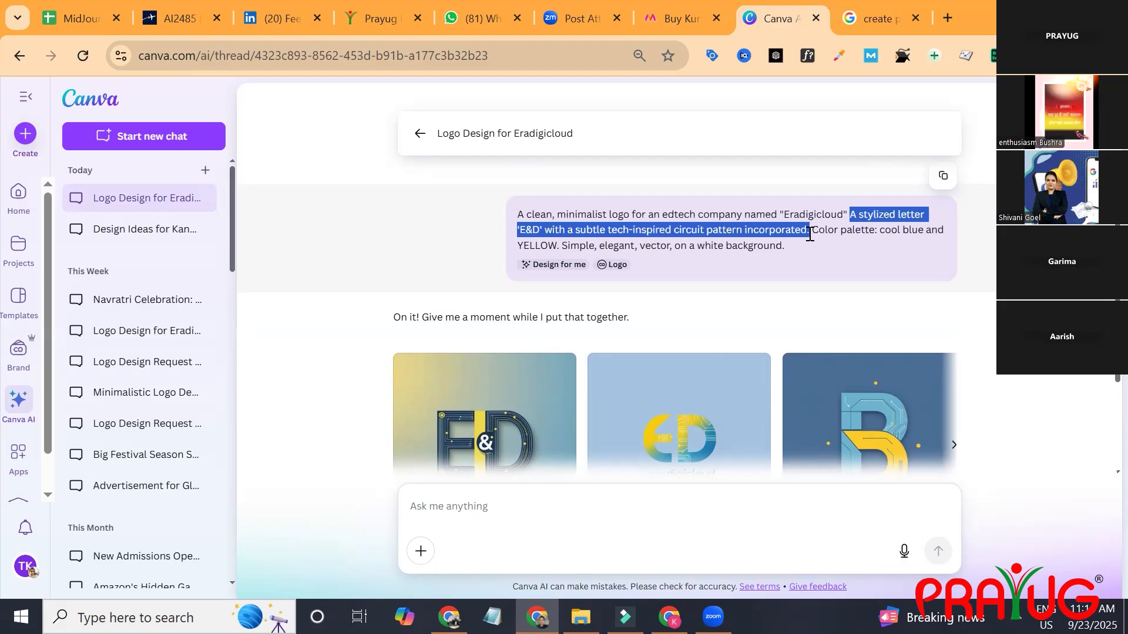
left_click(629, 231)
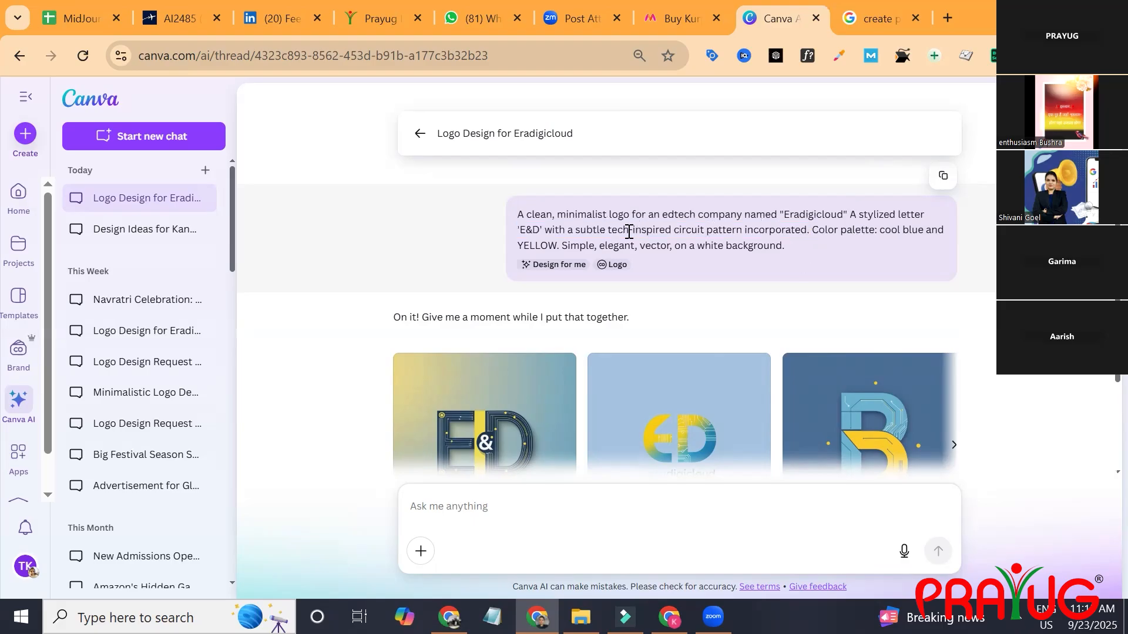
left_click(608, 231)
left_click_drag(785, 246, 496, 213)
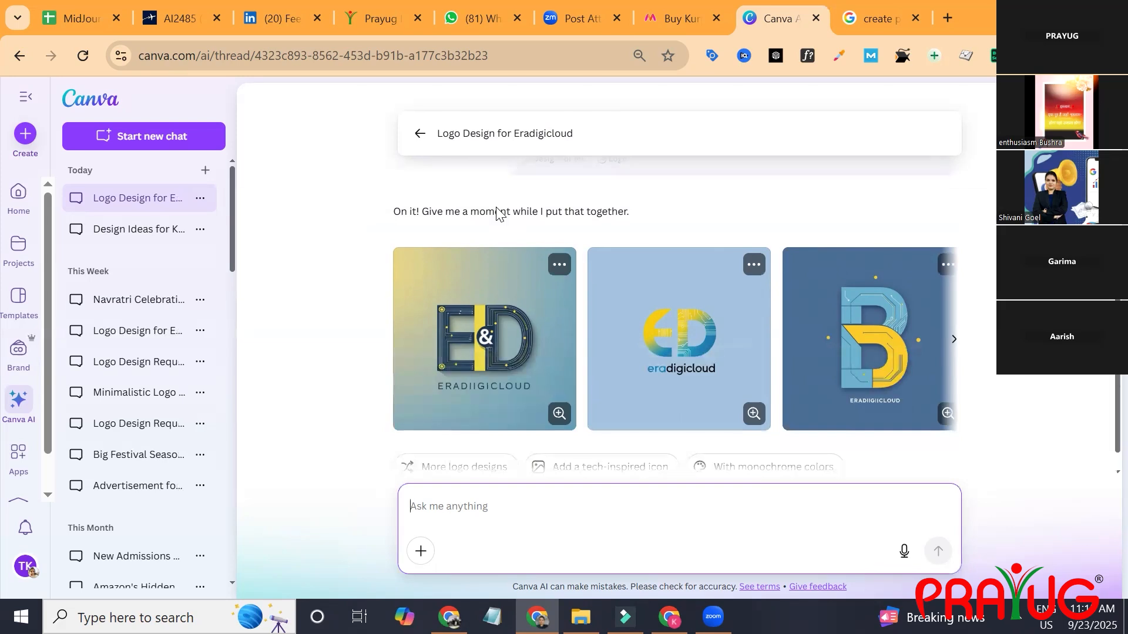
type("A clean, minimalist logo for an edtech company named \"Eradigicloud\" A stylized letter \"E&D\" with a subtle tech-inspired circuit pattern incorporated. Color palette: cool blue and YELLOW. Simple, elegant, vector, on a white background.")
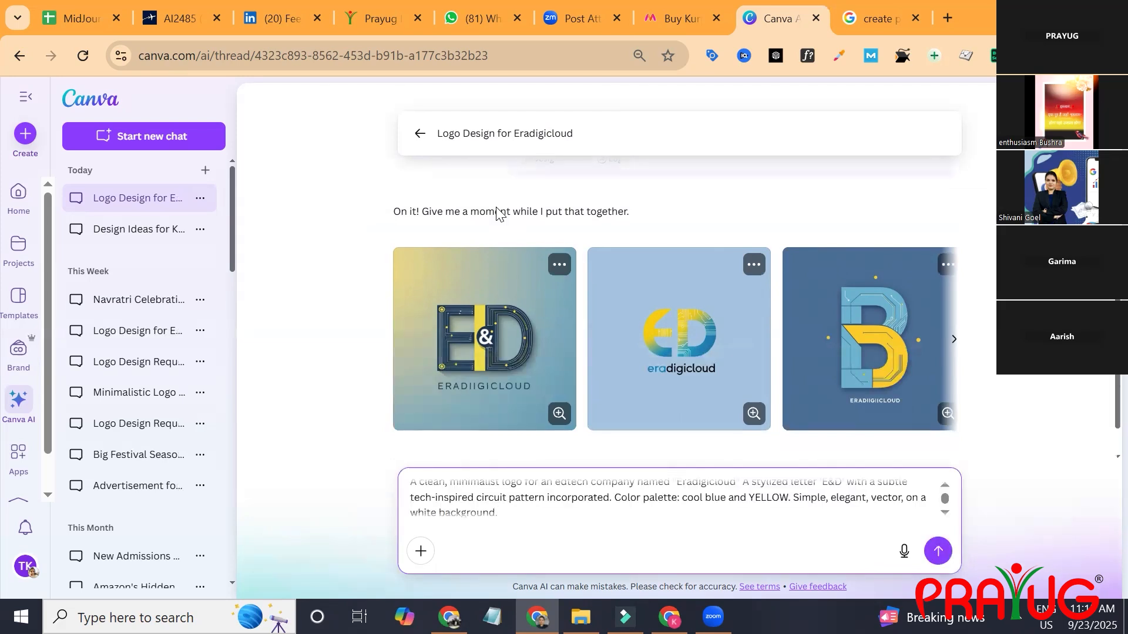
- Replace "tech" with "Education" before "-inspired" in the copied prompt and remove "circuit pattern incorporated"
left_click(518, 549)
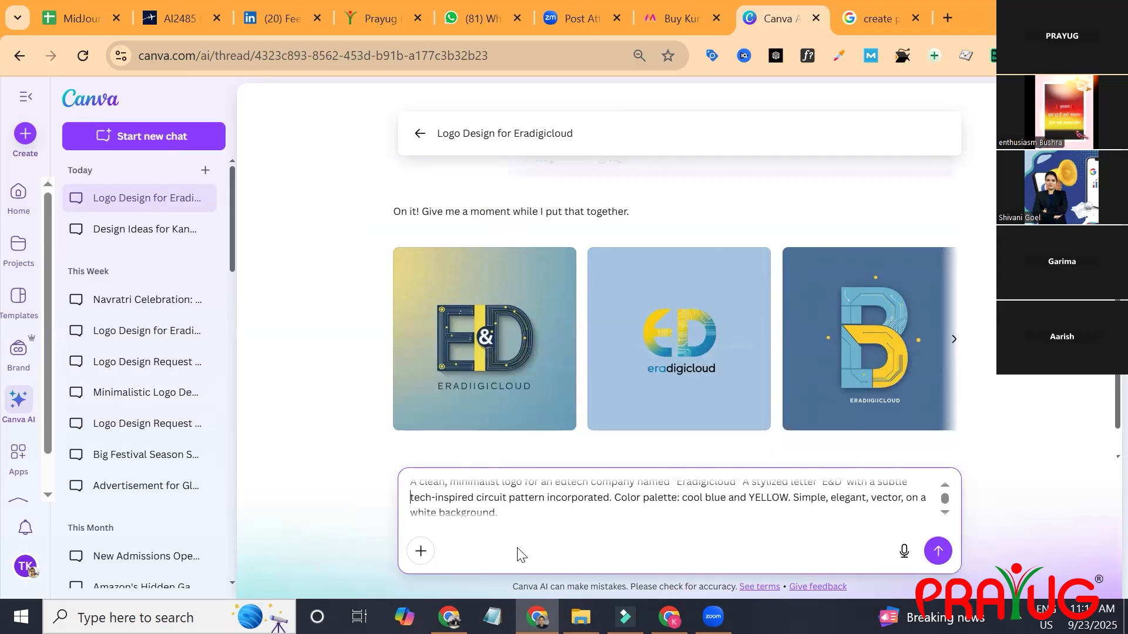
key("shift+End")
key("shift+Home")
type("Educa")
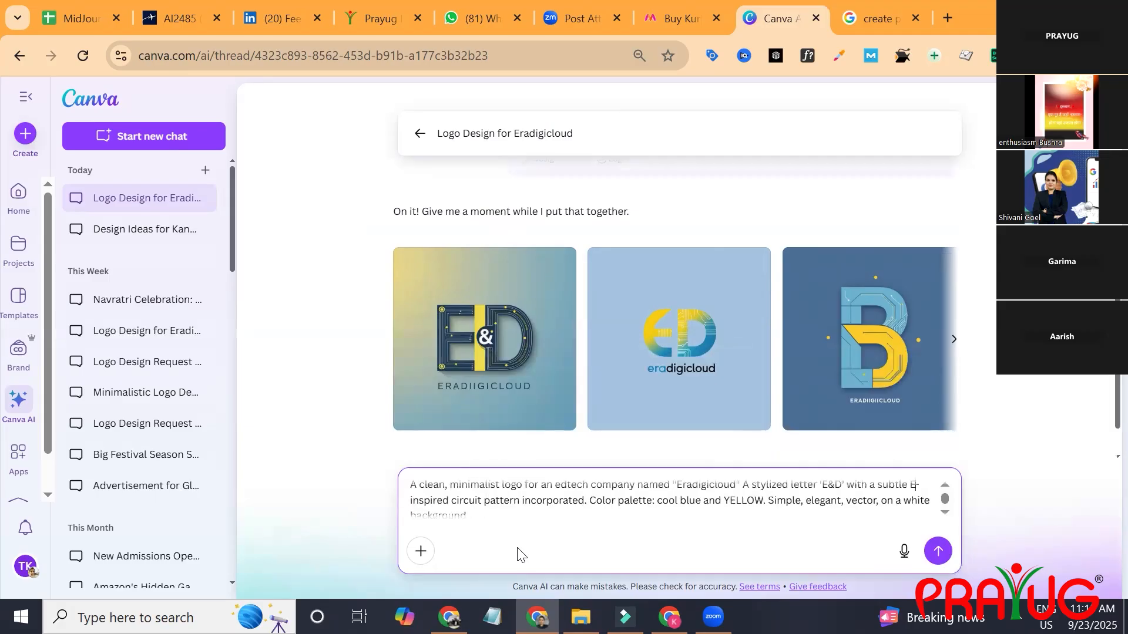
type("tion-")
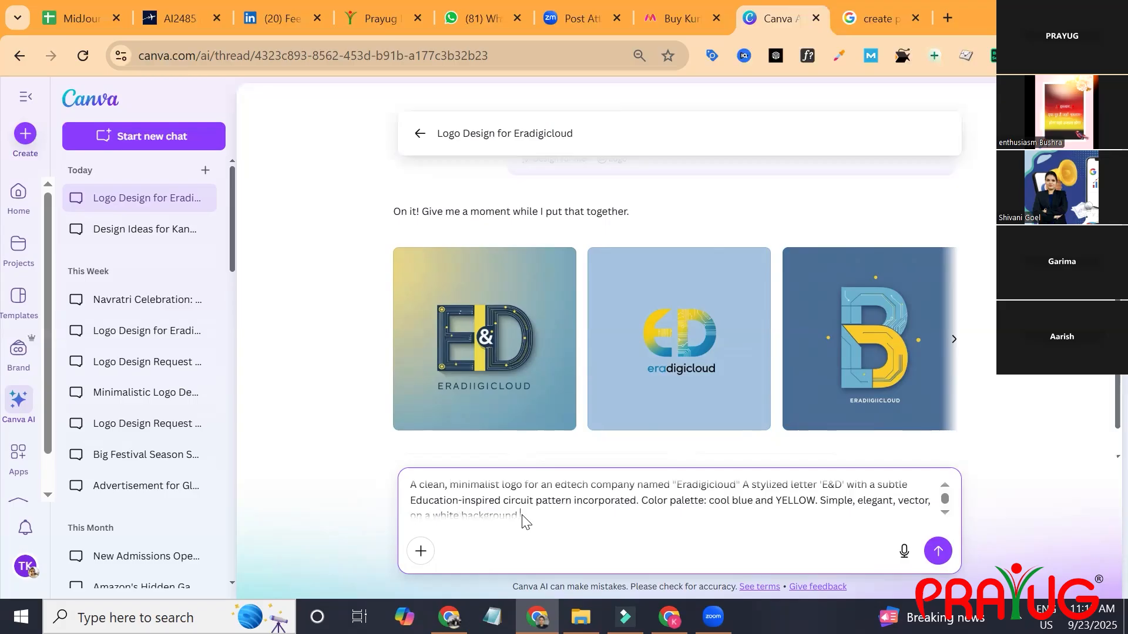
left_click_drag(501, 500, 635, 500)
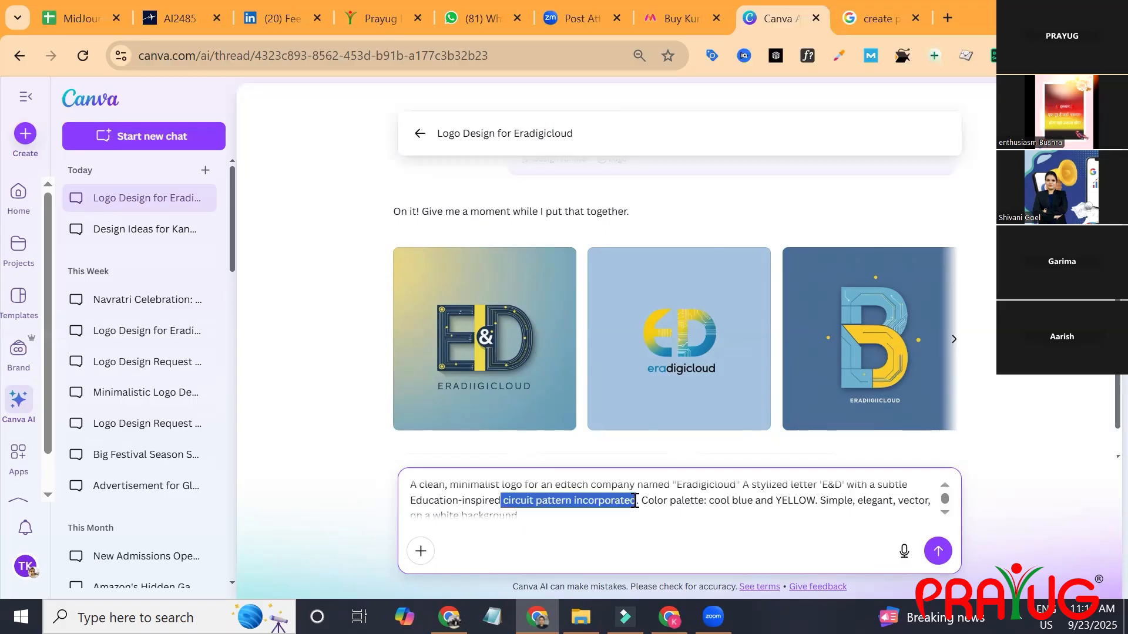
key("BackSpace")
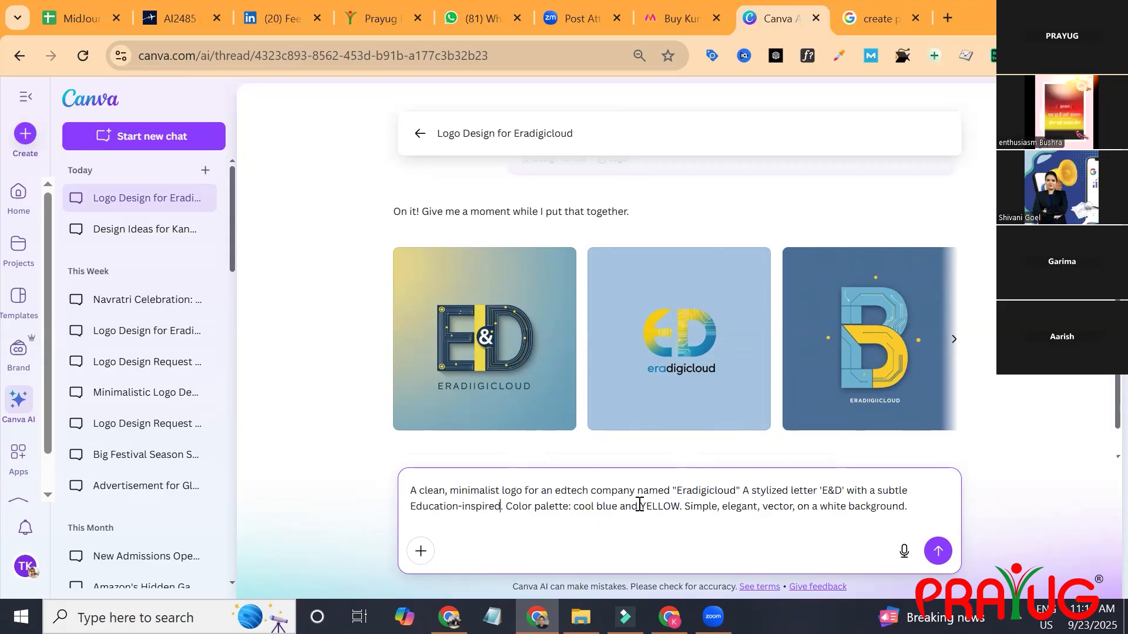
- Change the prompt's color palette to "any, blue, neon"
left_click_drag(681, 506, 574, 511)
type("ay")
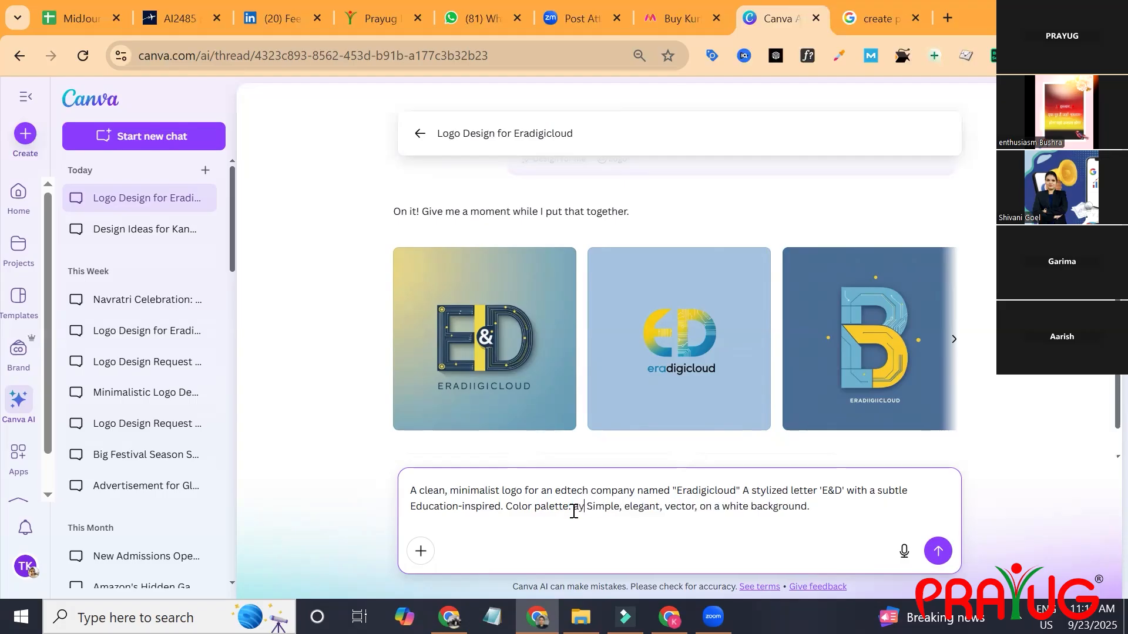
type("y, blue, neon")
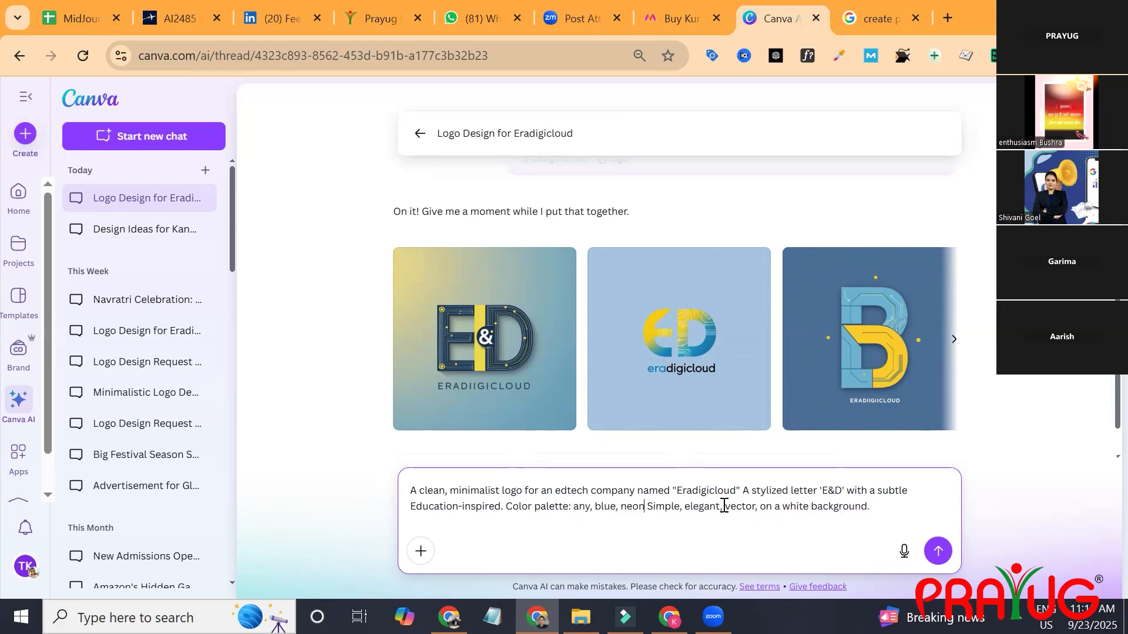
- Remove "vector" from the prompt and submit it to generate new logo designs
left_click_drag(720, 507, 762, 506)
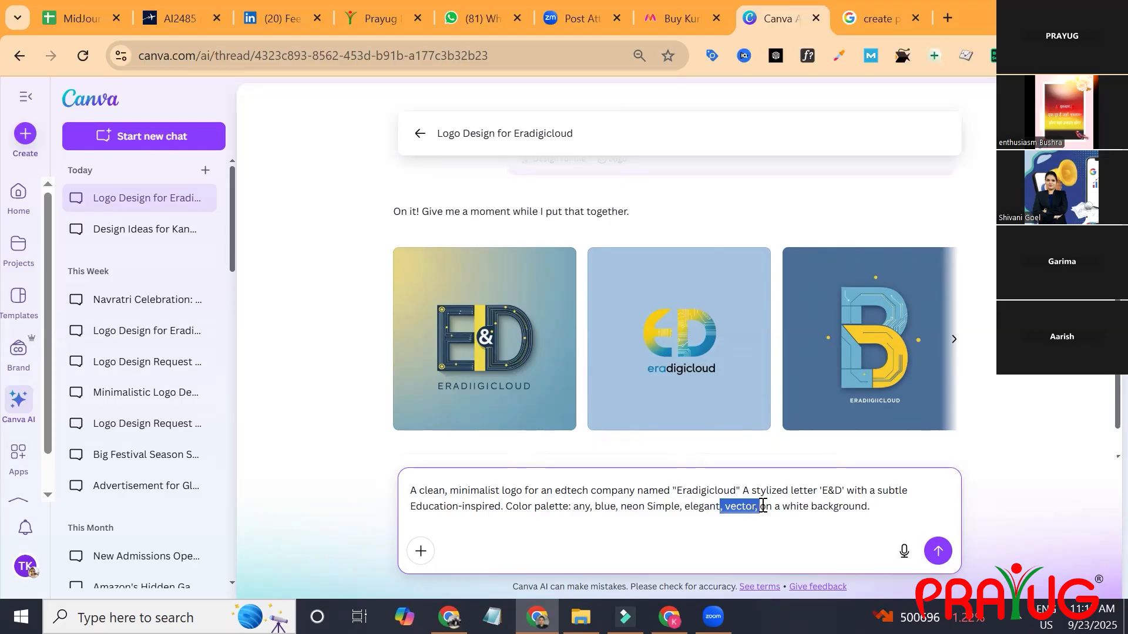
key("BackSpace")
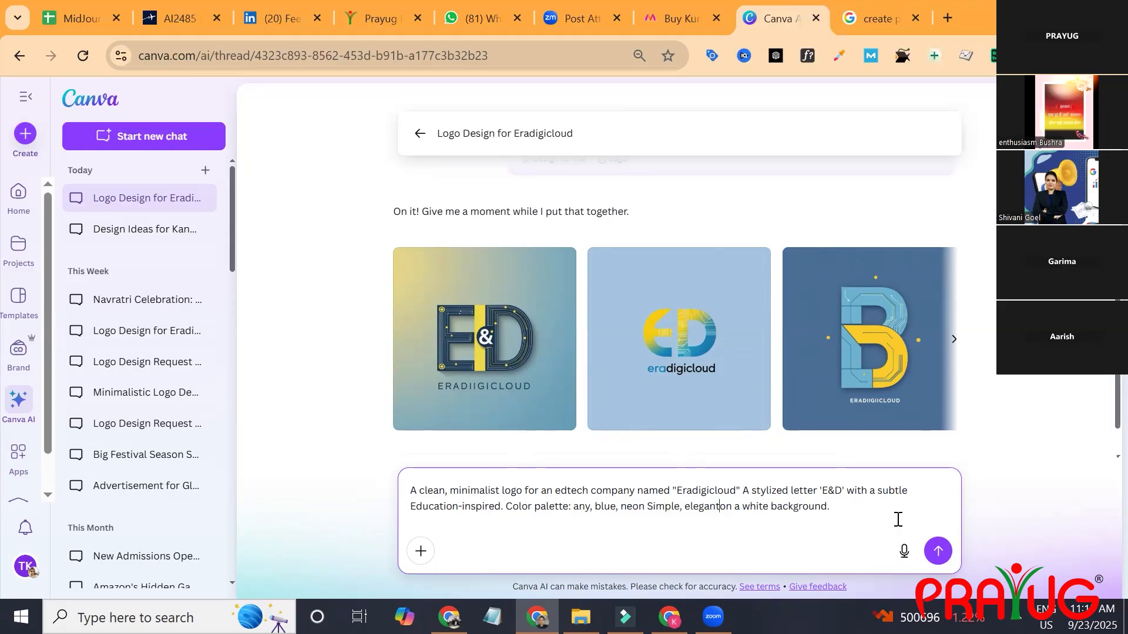
left_click(937, 550)
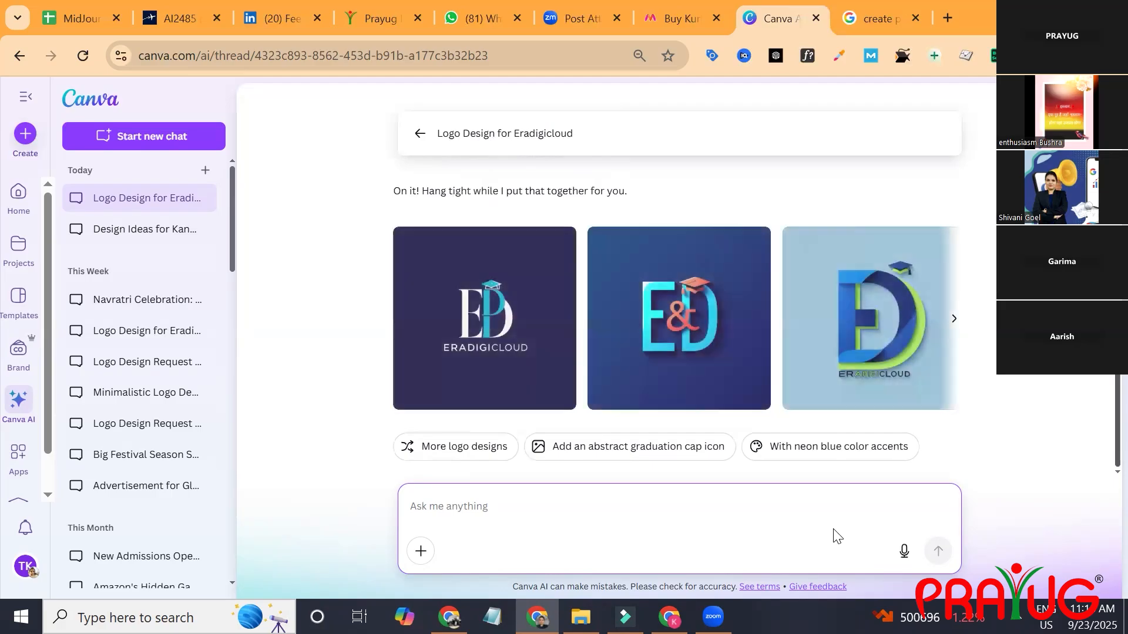
- Preview the new logo designs at large size, ending on the blue and green one with the graduation cap
left_click(876, 333)
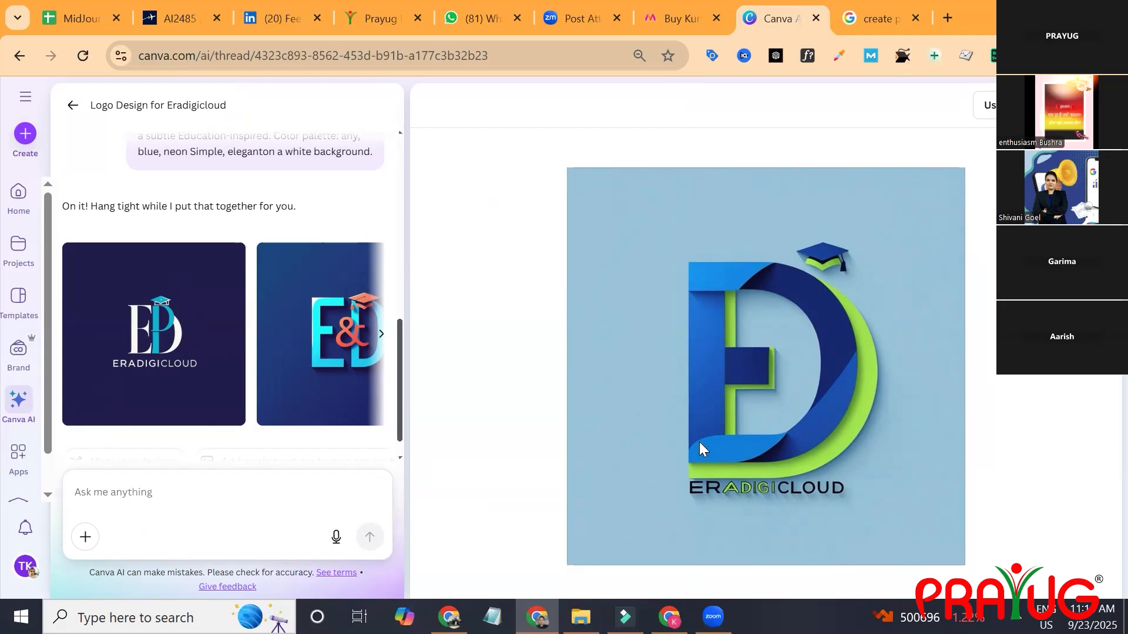
scroll(385, 342, "up", 5)
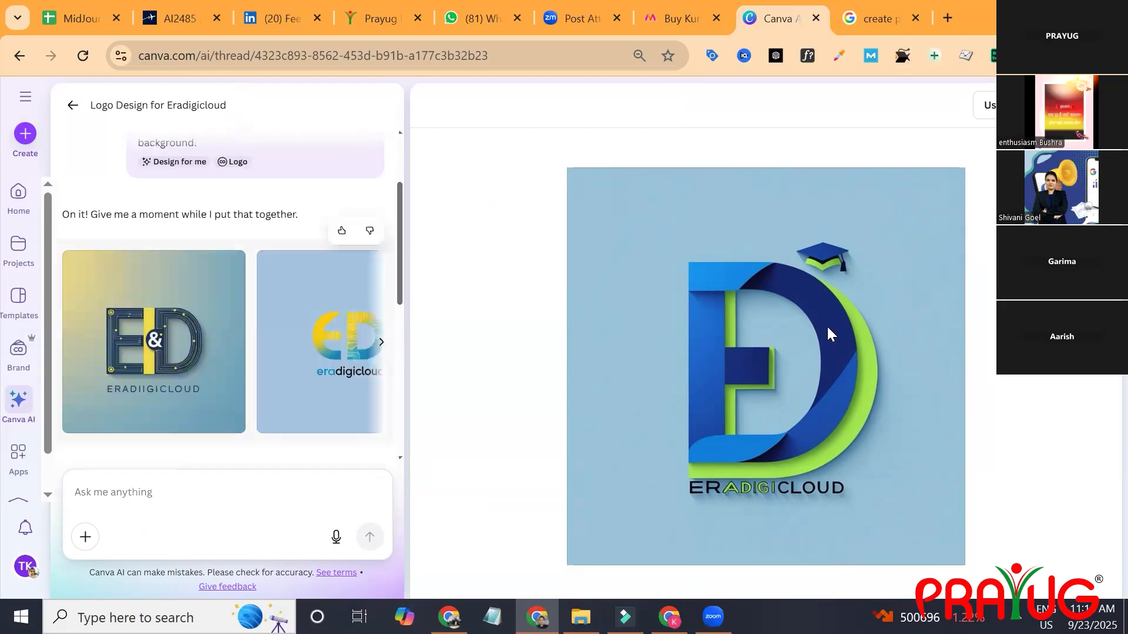
left_click_drag(400, 277, 403, 435)
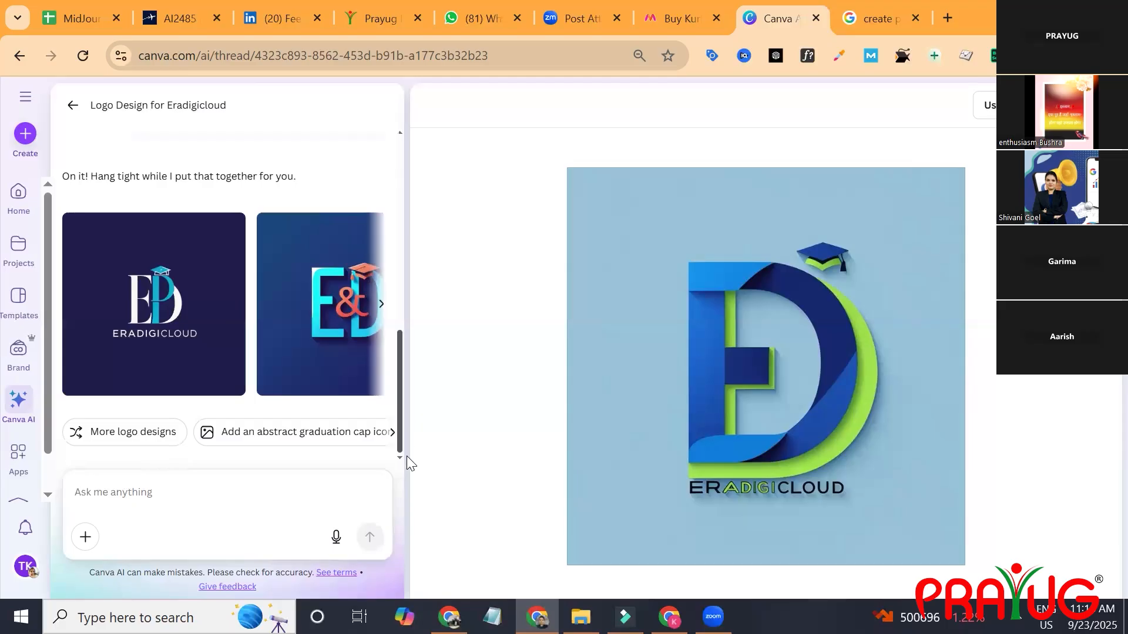
left_click(139, 322)
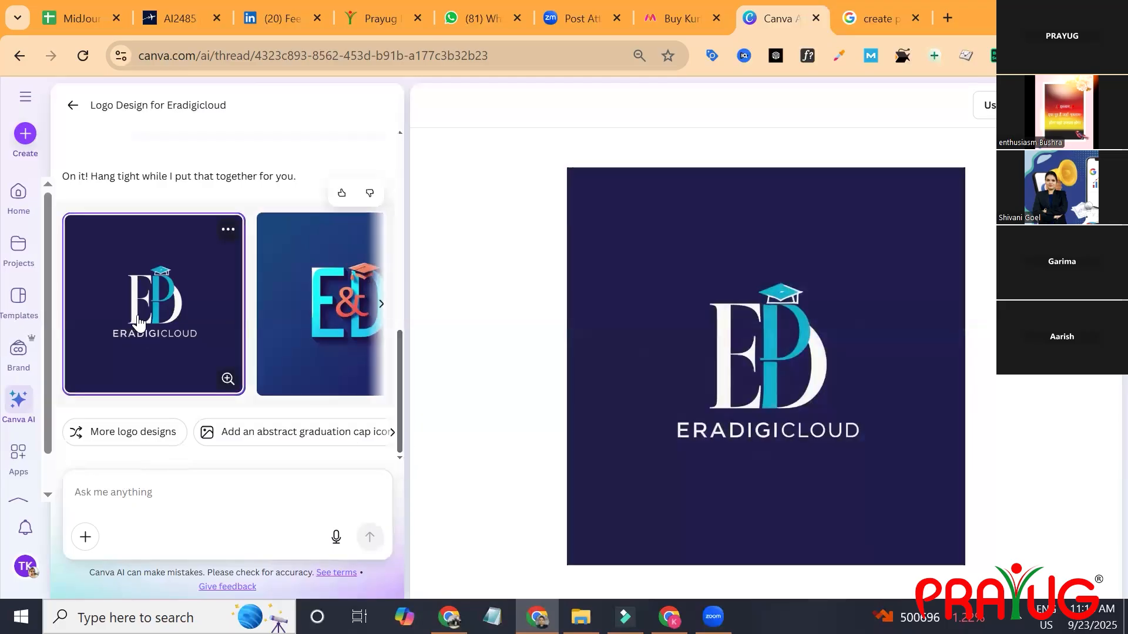
left_click(381, 305)
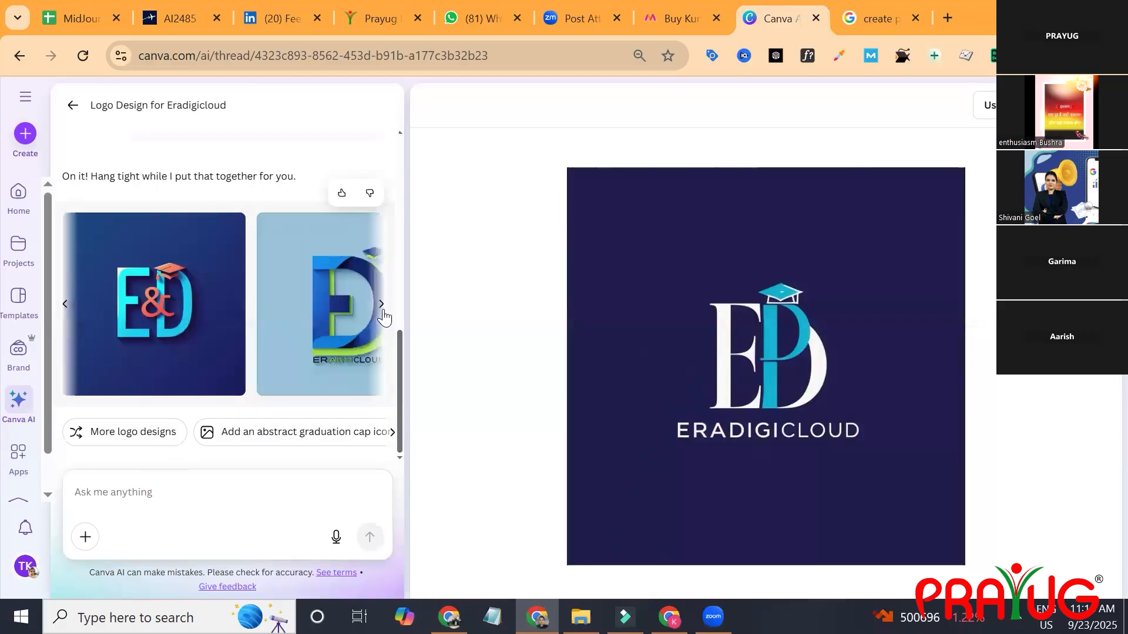
left_click(381, 305)
left_click(382, 311)
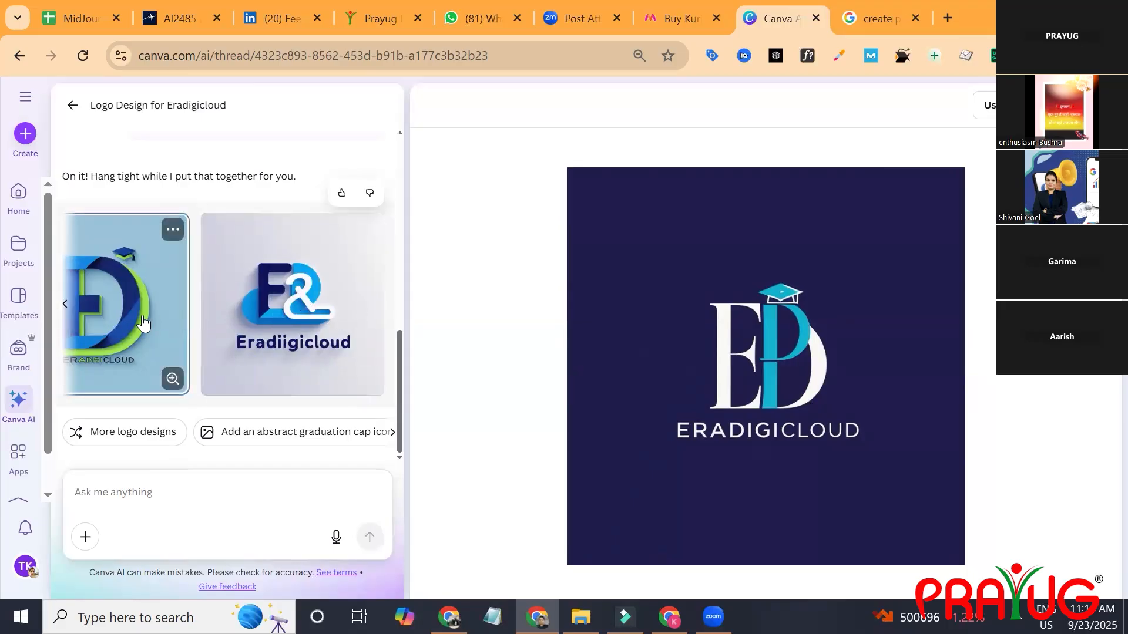
left_click(285, 322)
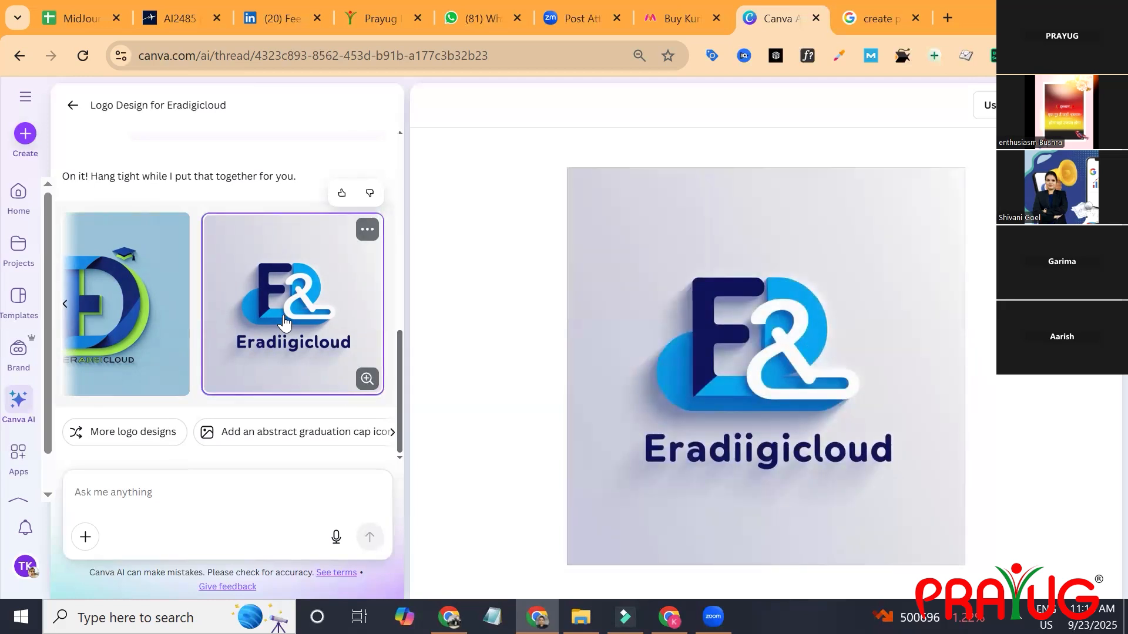
left_click(97, 332)
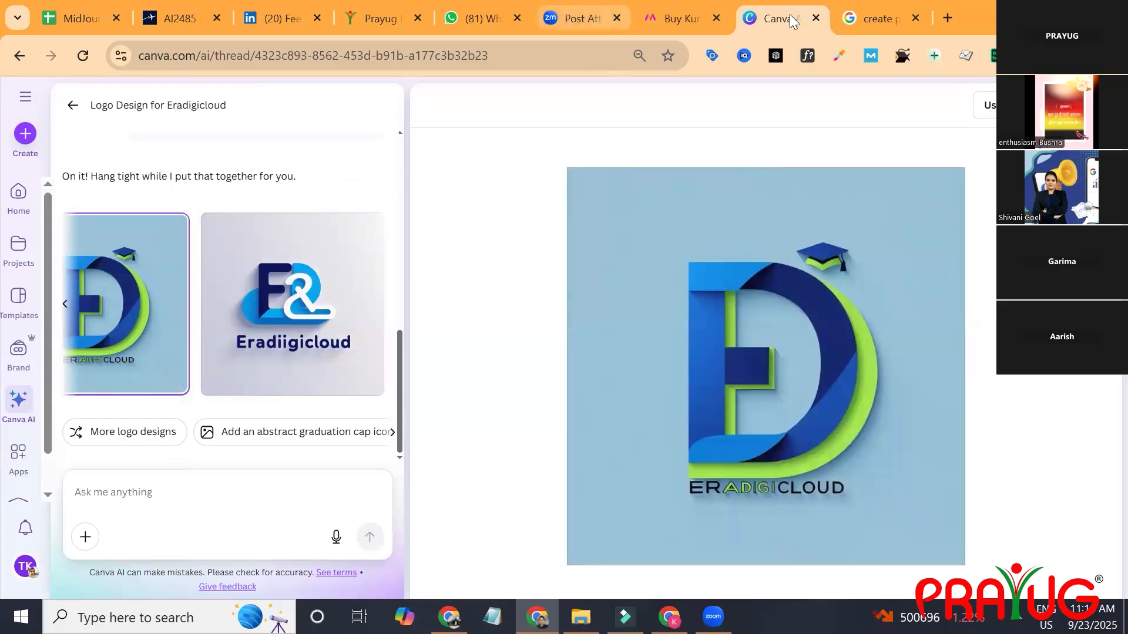
- Leave the logo thread and search the Canva templates for "education based logo"
left_click(73, 107)
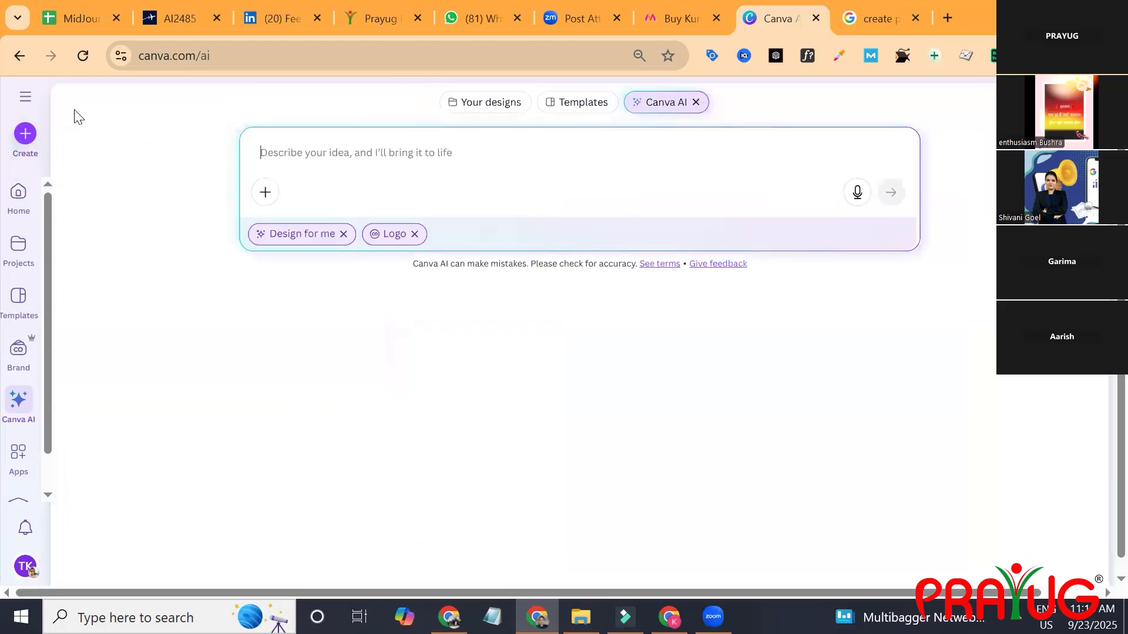
left_click(553, 193)
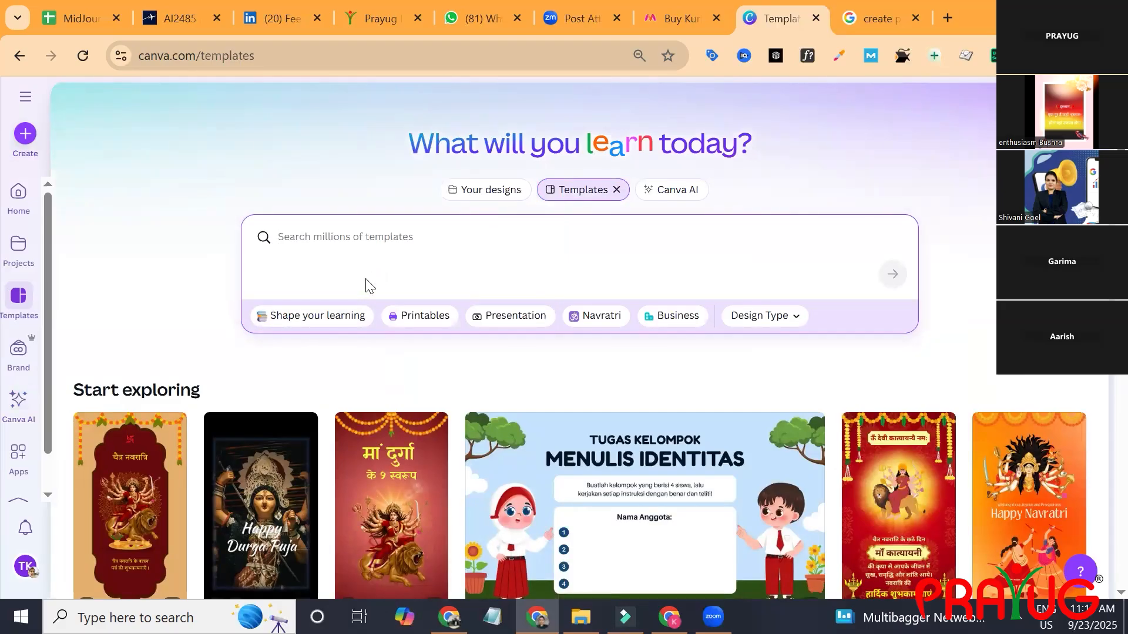
type("ed")
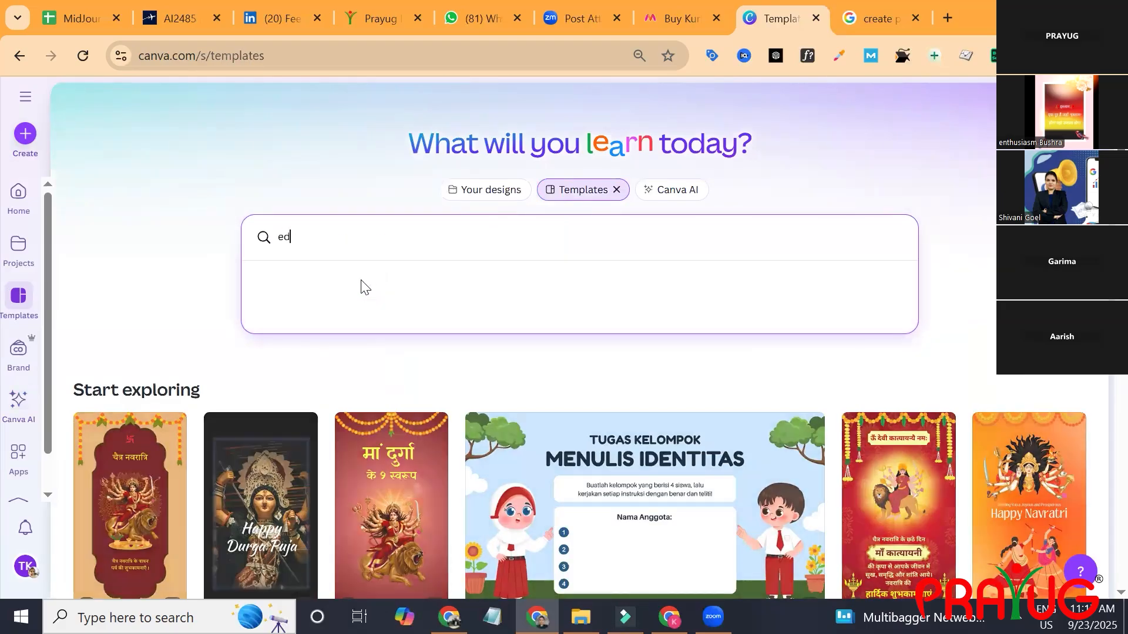
type("ucation b")
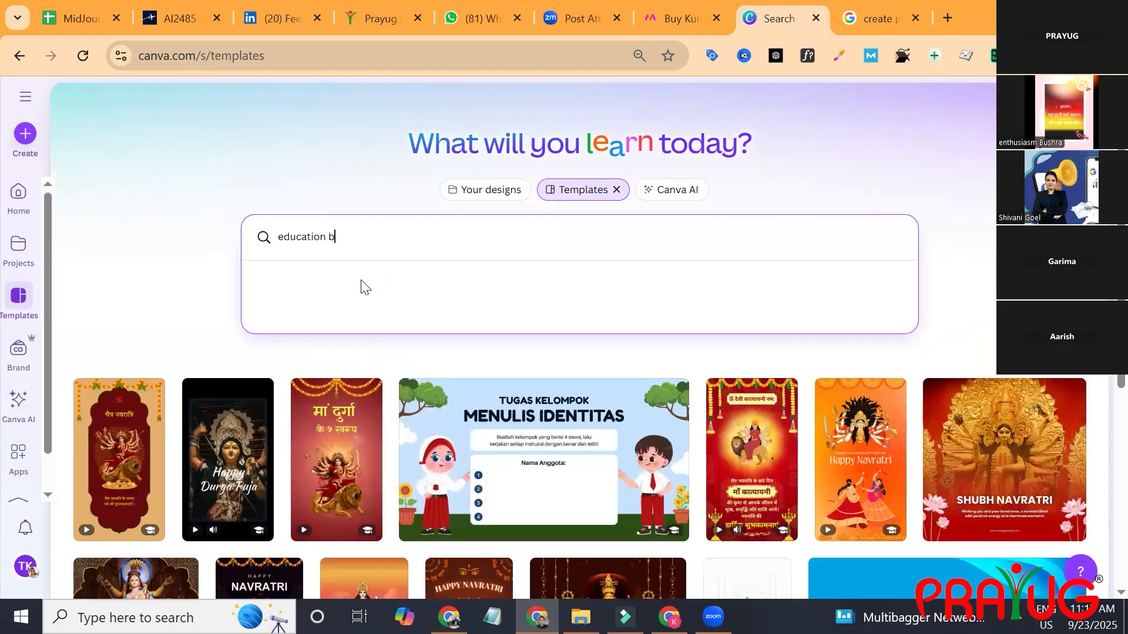
type("ased log")
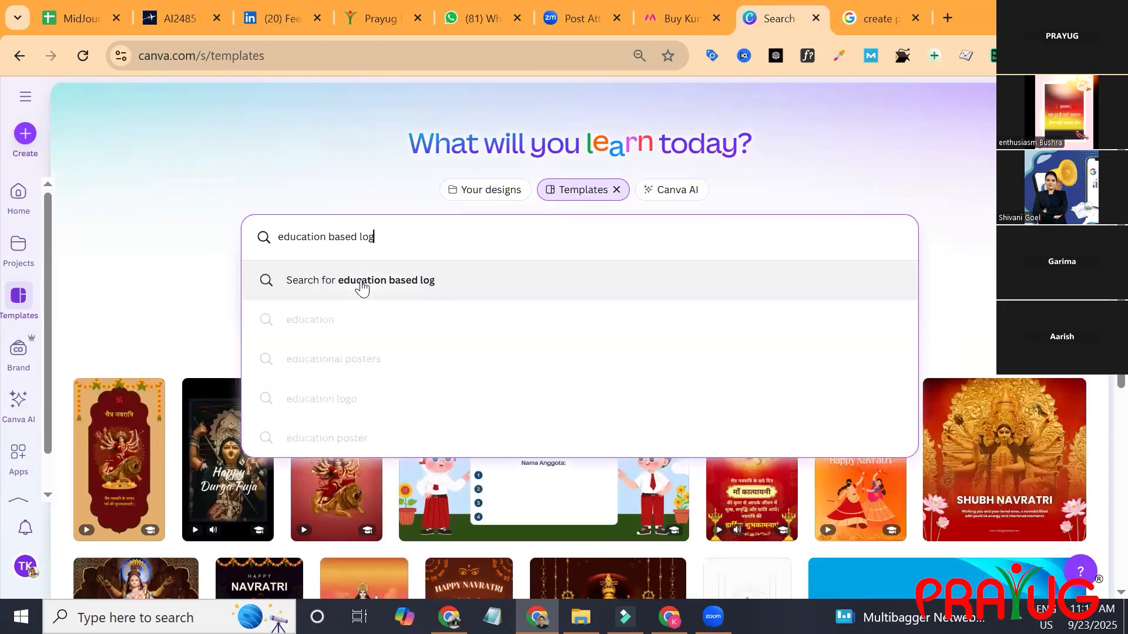
type("o")
left_click(362, 281)
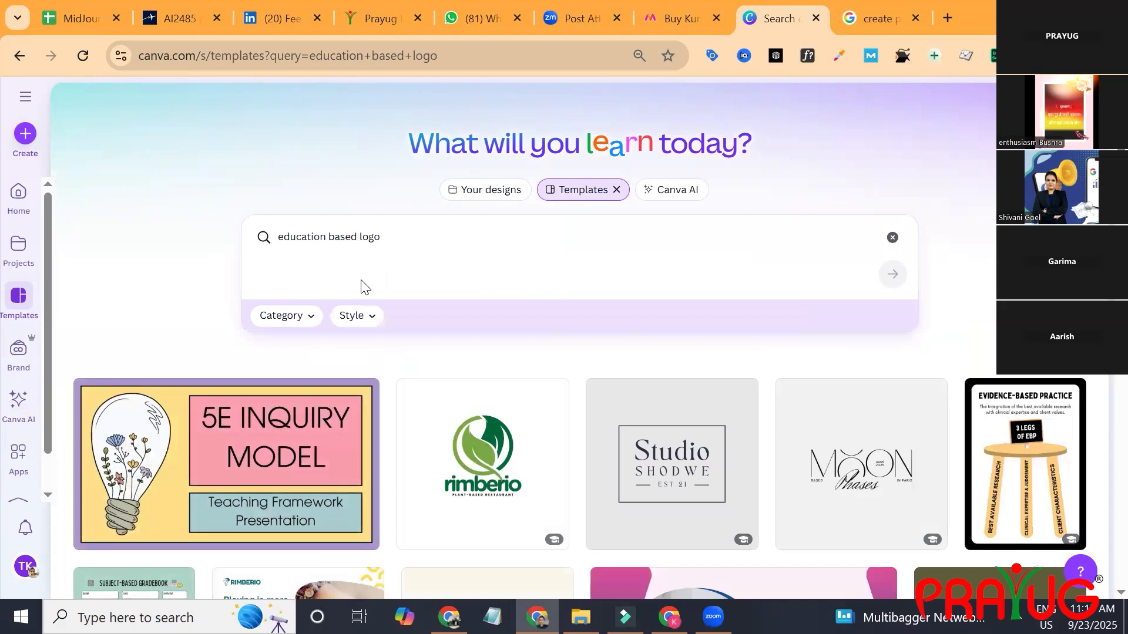
scroll(360, 281, "down", 10)
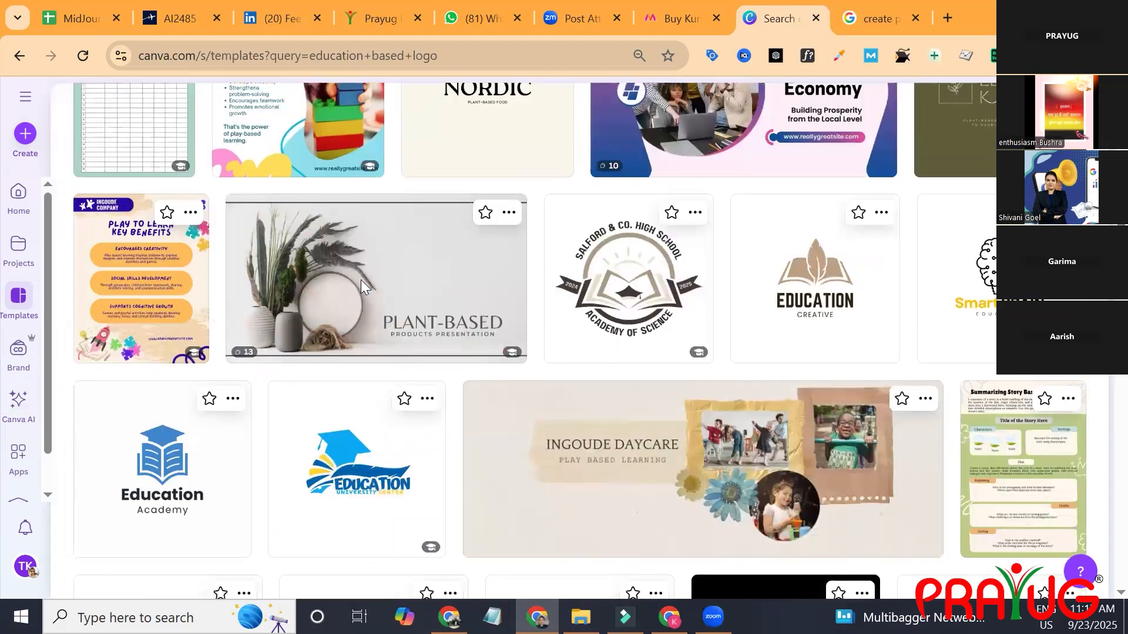
scroll(360, 281, "down", 5)
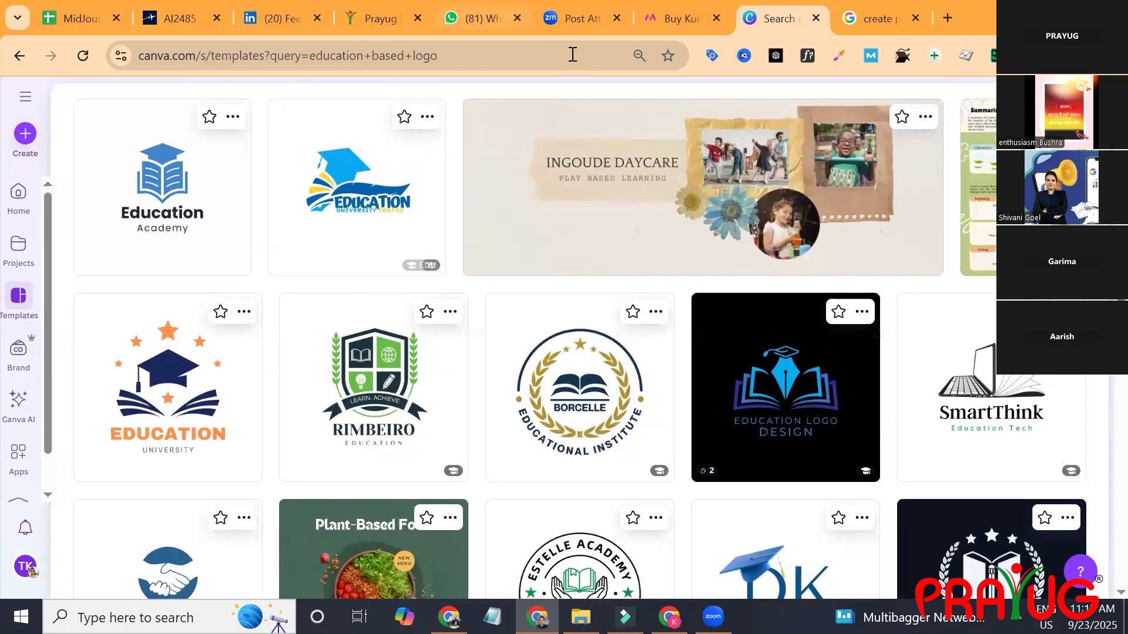
- View the Projects page in a separate browser tab and close that tab
right_click(16, 255)
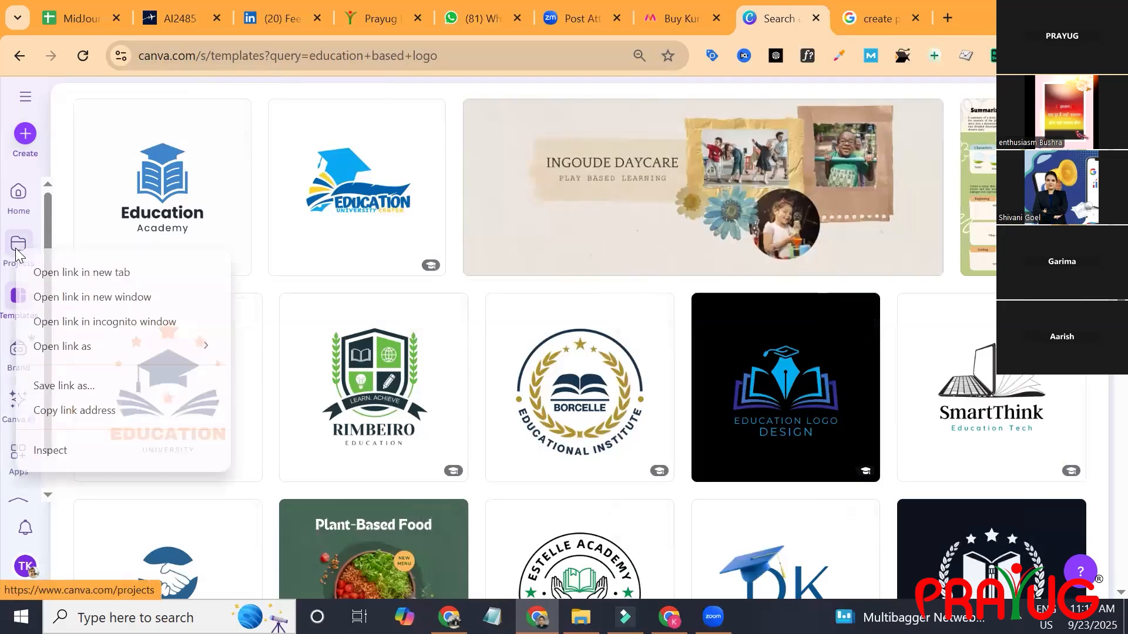
left_click(43, 268)
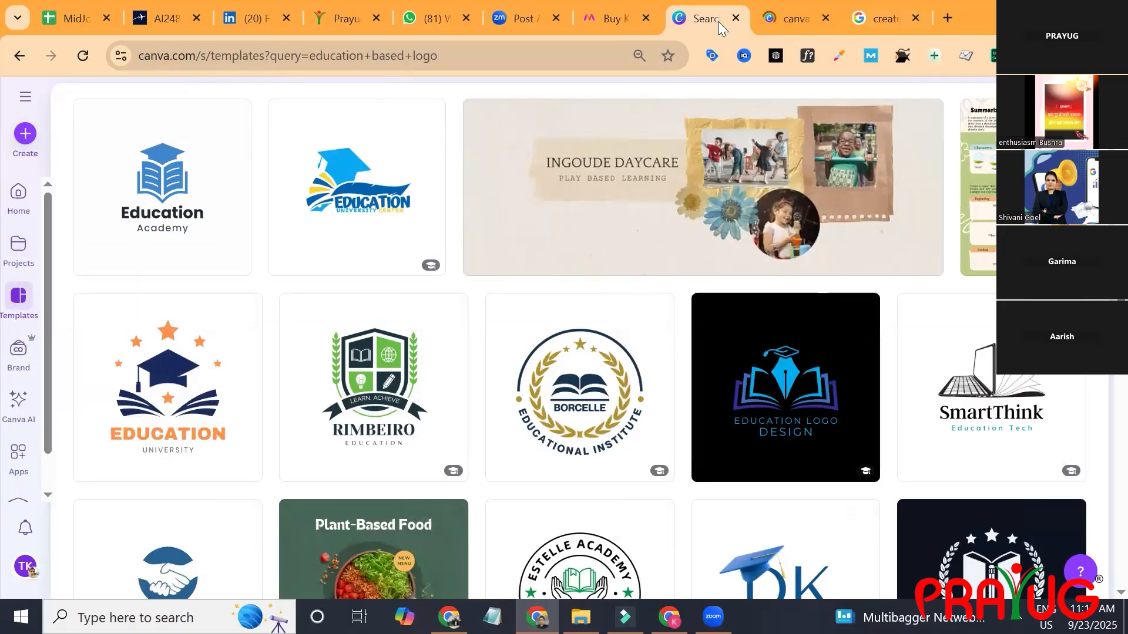
left_click(785, 10)
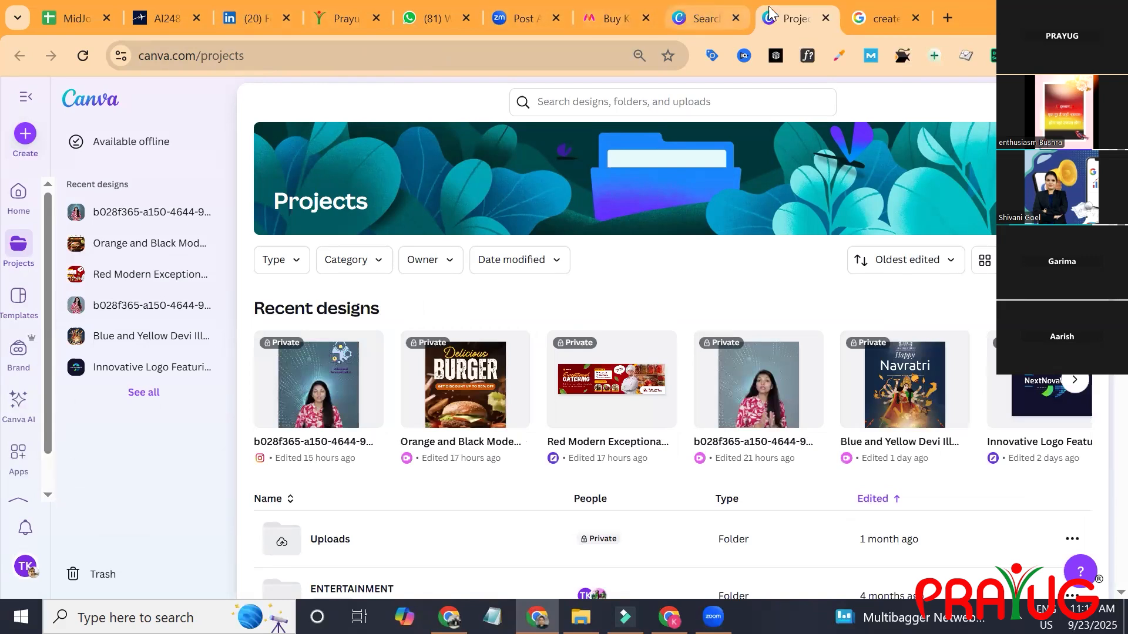
left_click(825, 18)
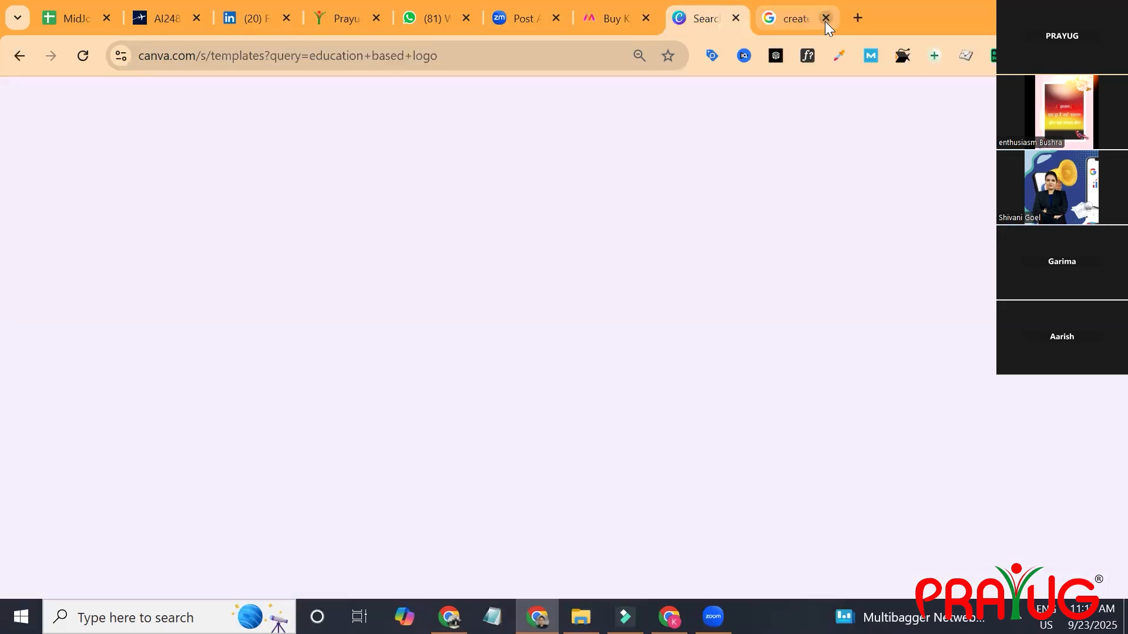
- Browse the education logo templates and open the black "Liceria & Co. Education Center" book logo for customising
scroll(630, 287, "down", 7)
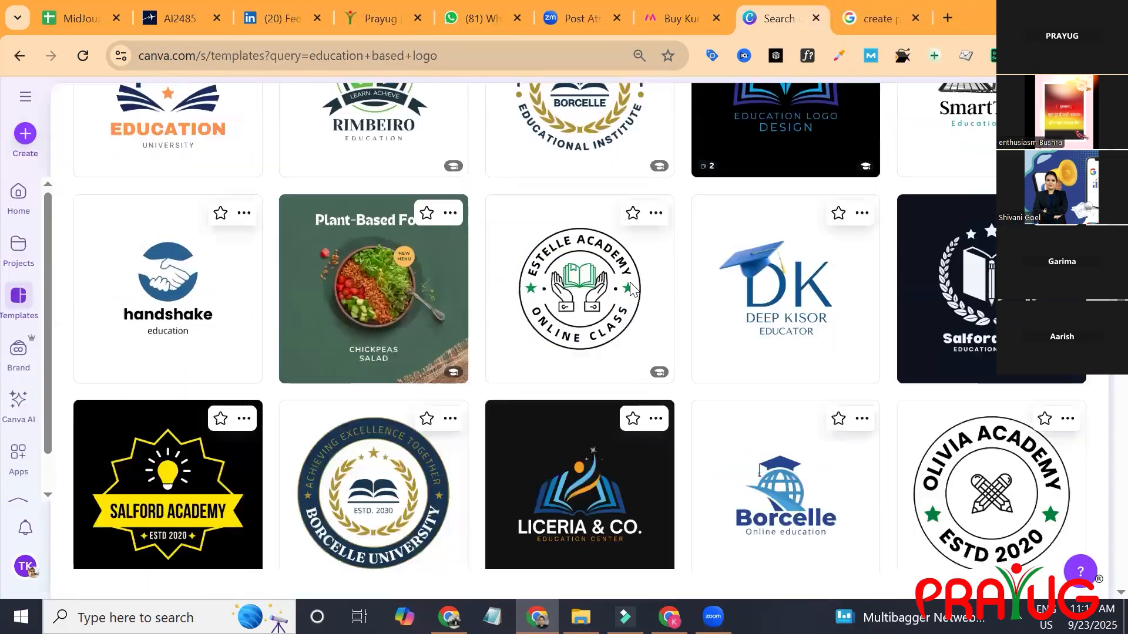
scroll(632, 289, "down", 5)
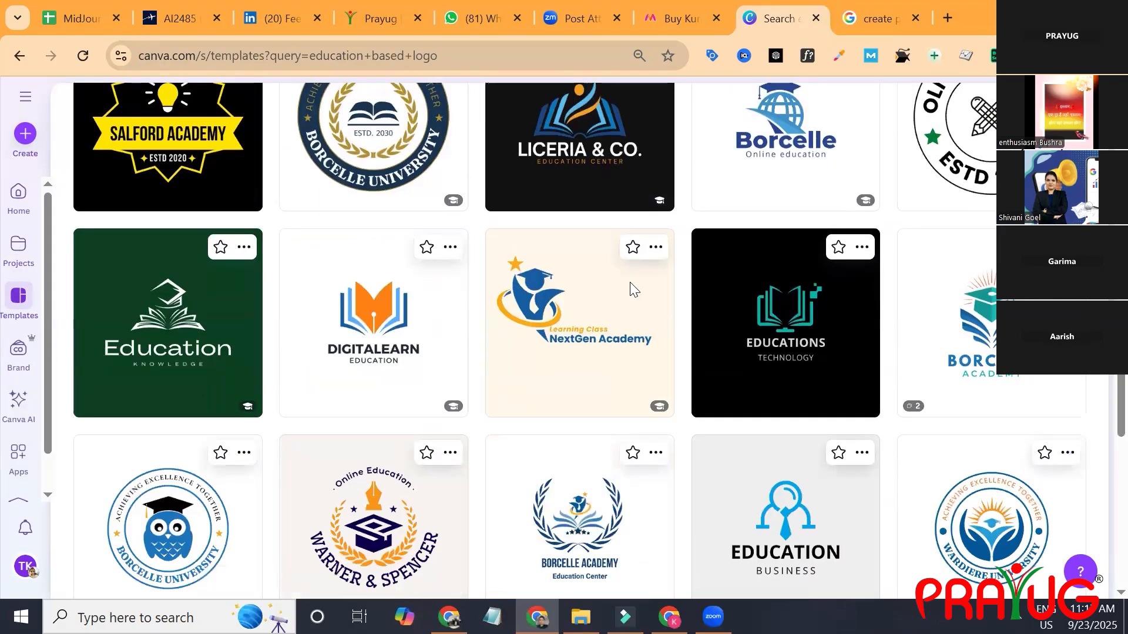
scroll(630, 287, "down", 3)
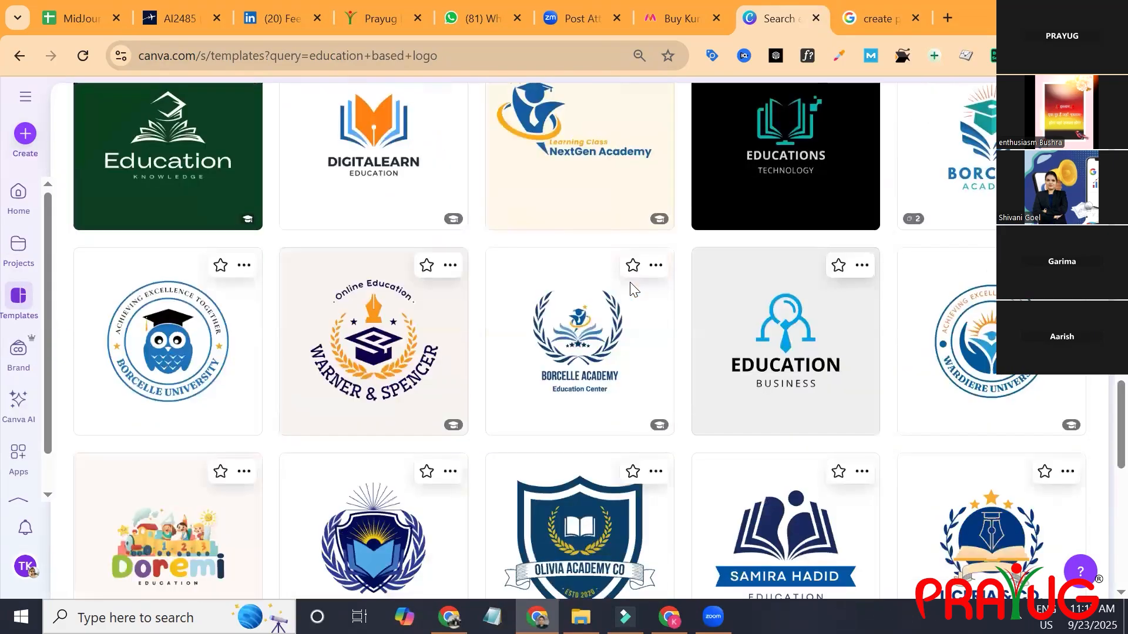
scroll(631, 287, "down", 3)
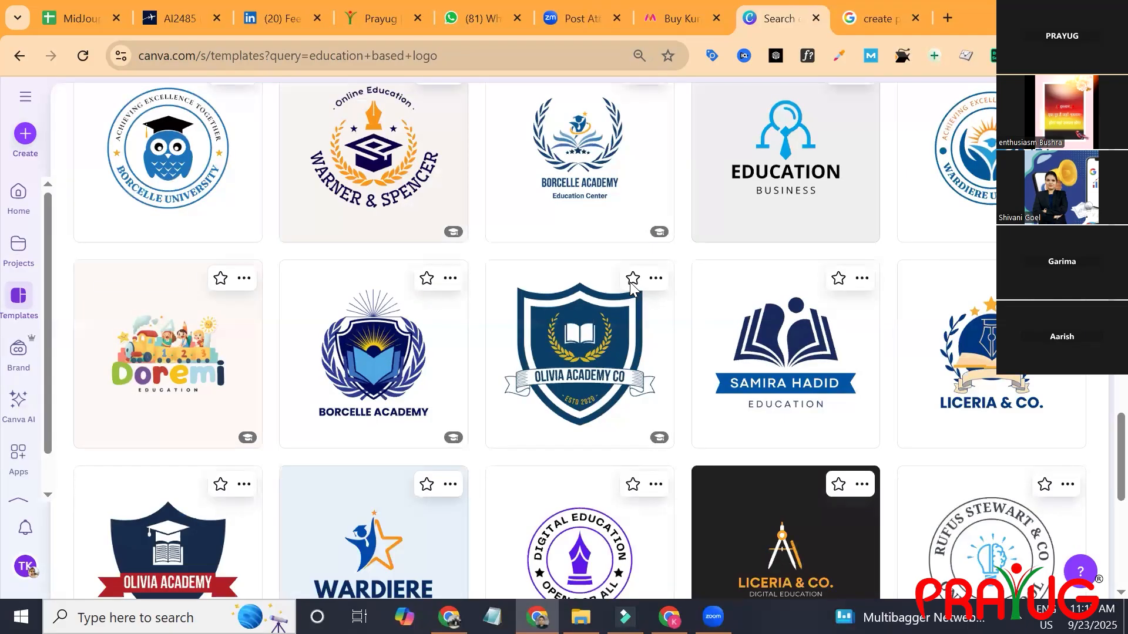
scroll(629, 285, "down", 3)
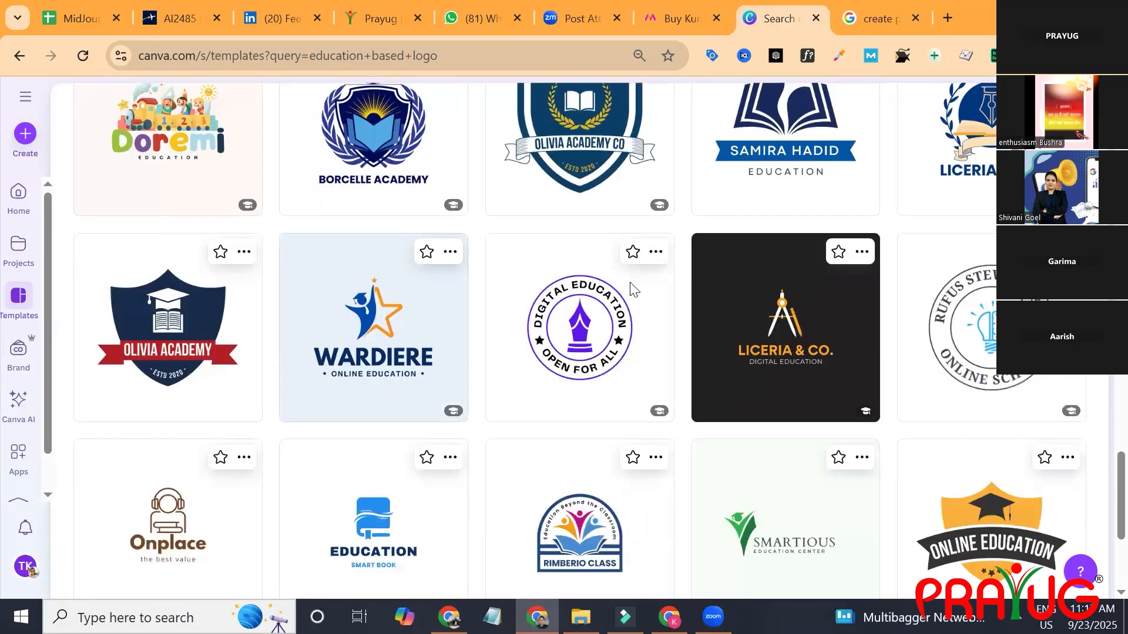
scroll(630, 288, "down", 2)
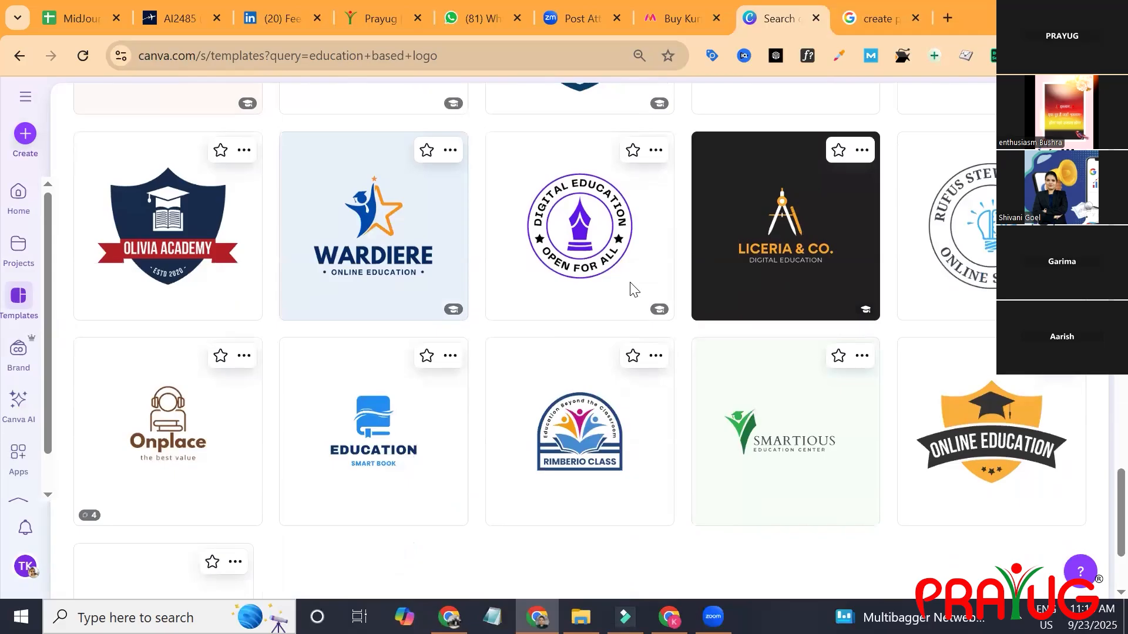
scroll(630, 288, "down", 3)
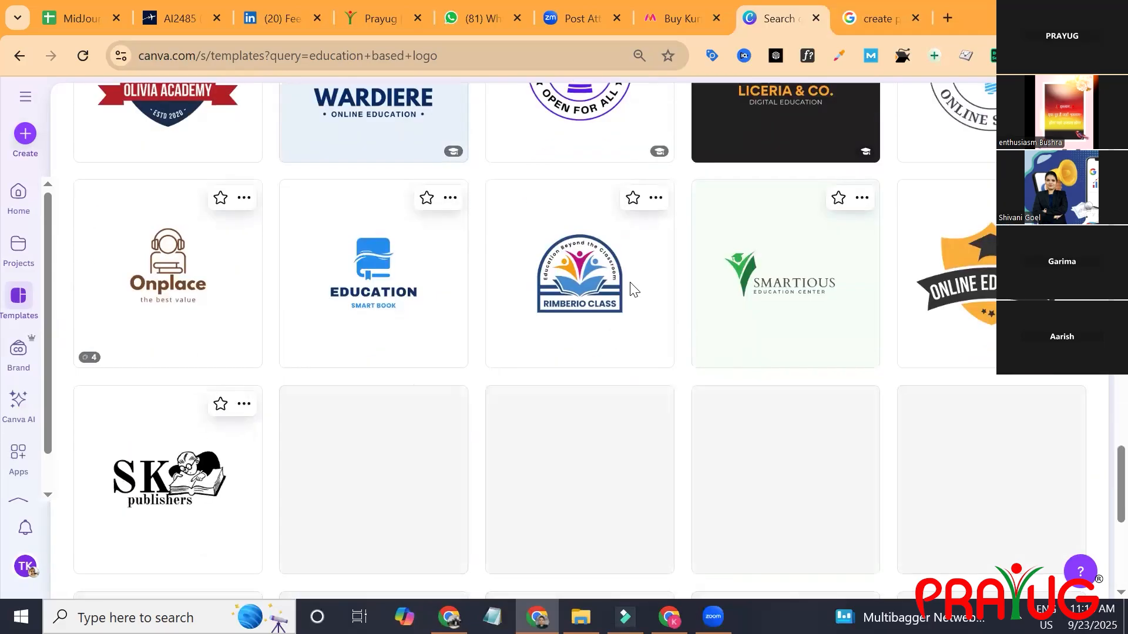
scroll(631, 288, "up", 8)
scroll(630, 282, "up", 3)
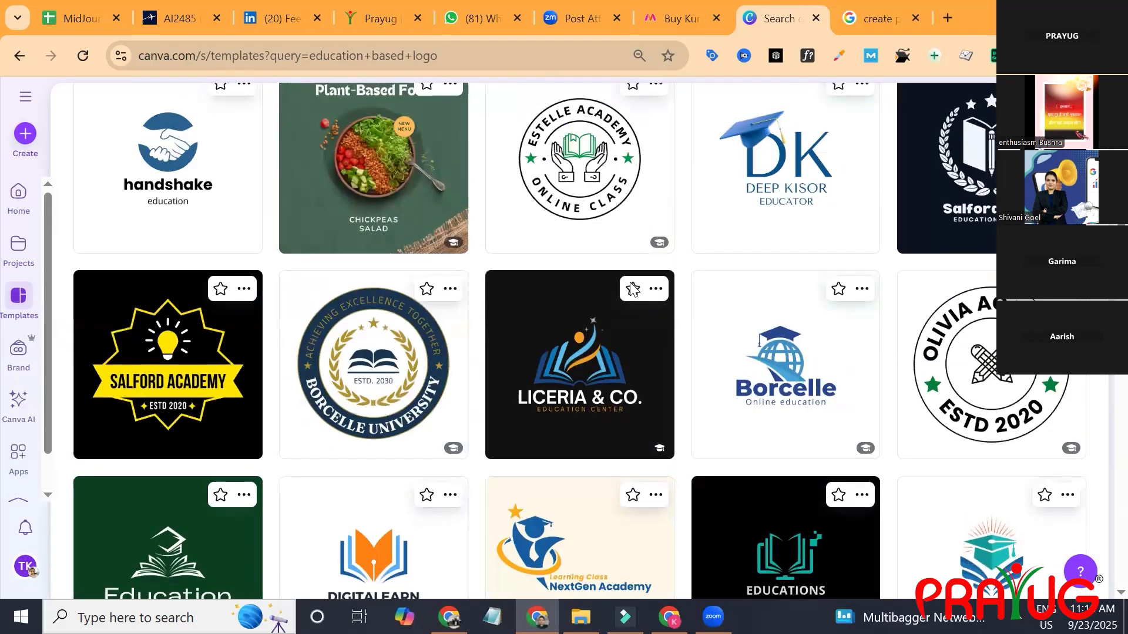
left_click(630, 288)
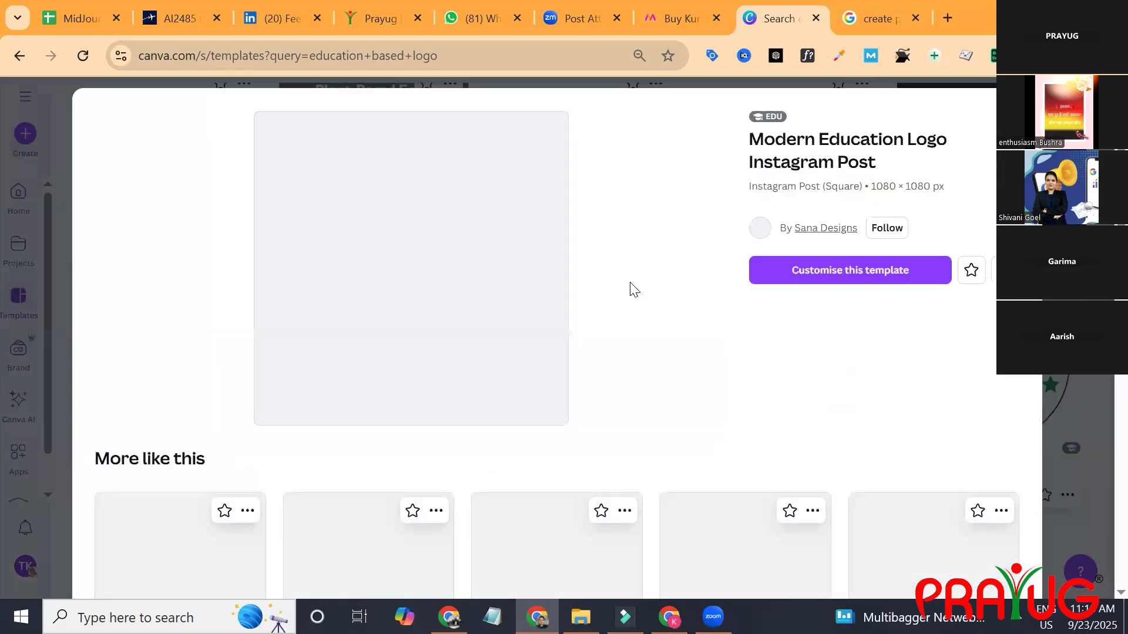
key("Return")
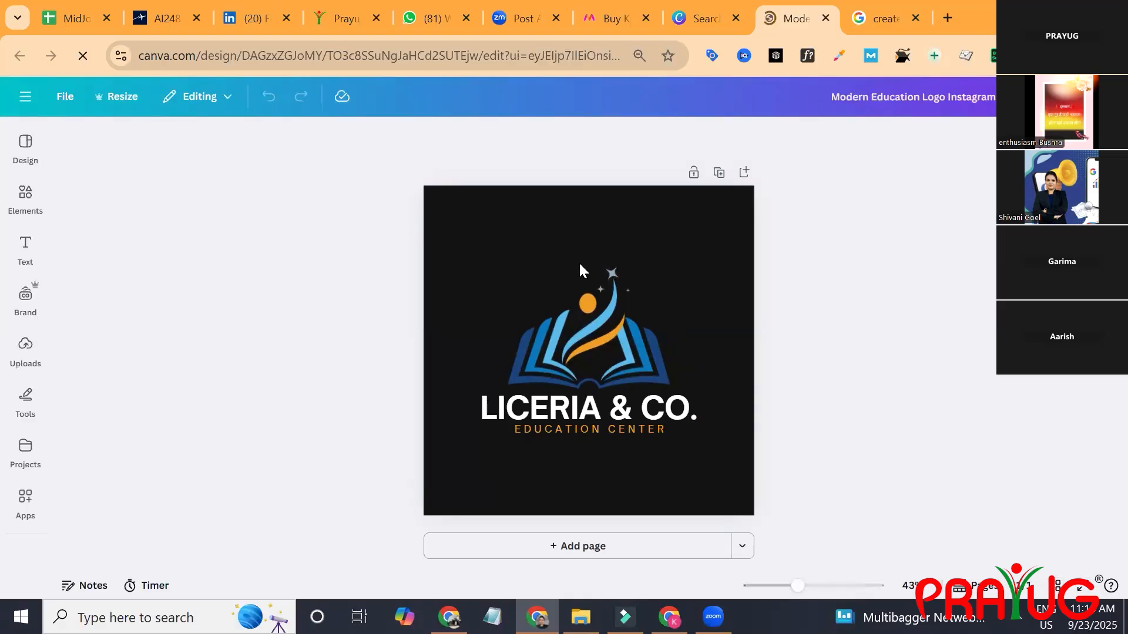
- Try grey shades for the logo page's background and set it to white (#ffffff)
right_click(660, 240)
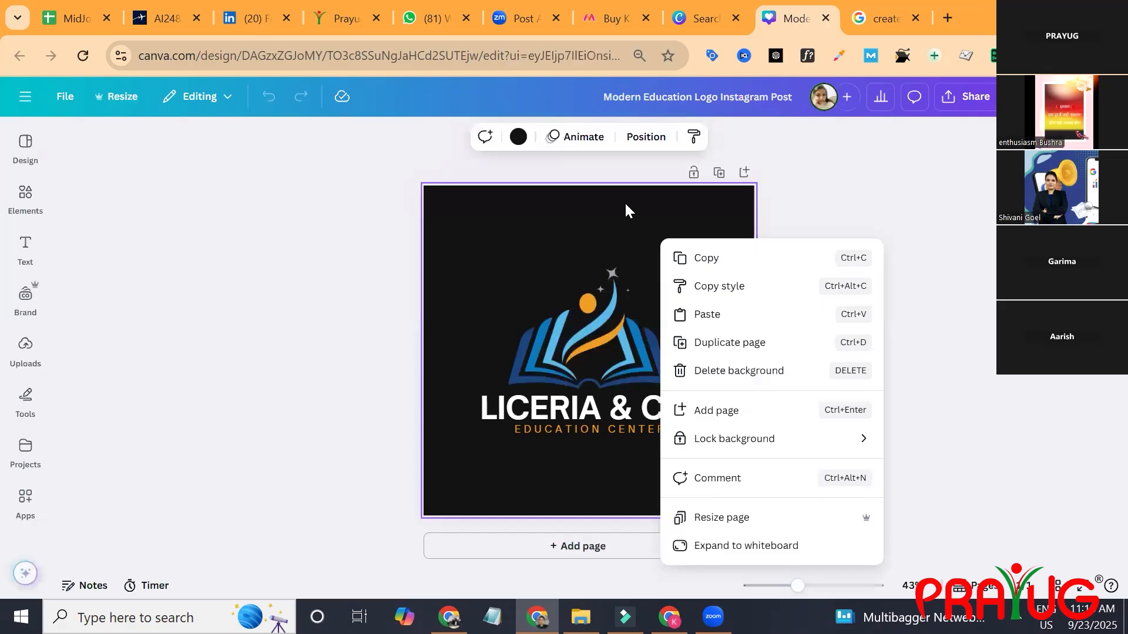
left_click(625, 202)
left_click(517, 139)
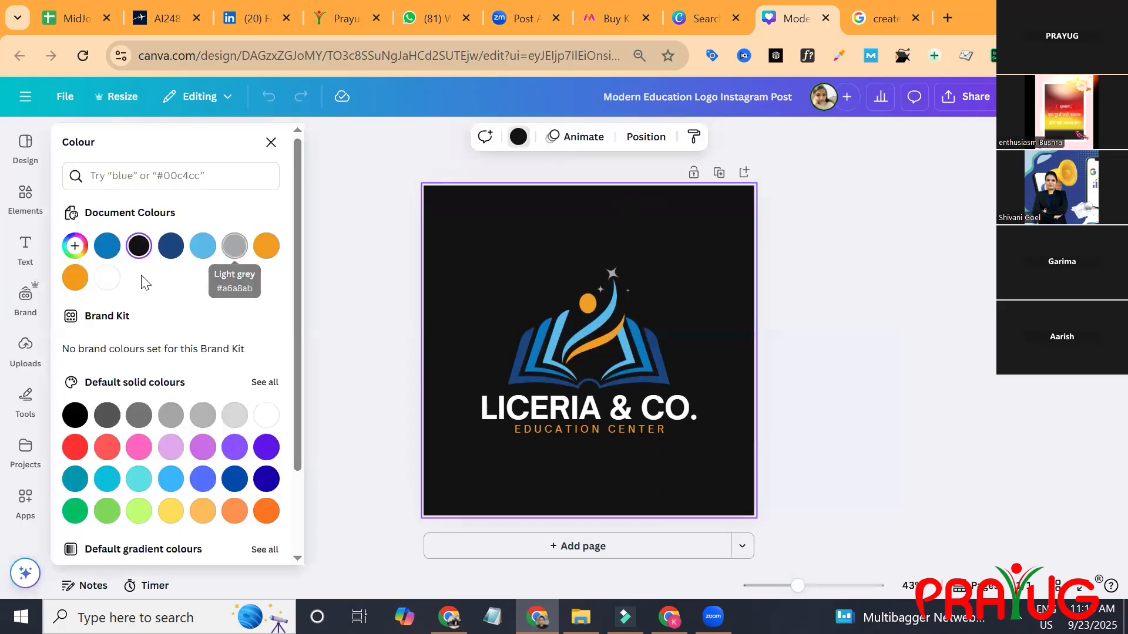
left_click(107, 280)
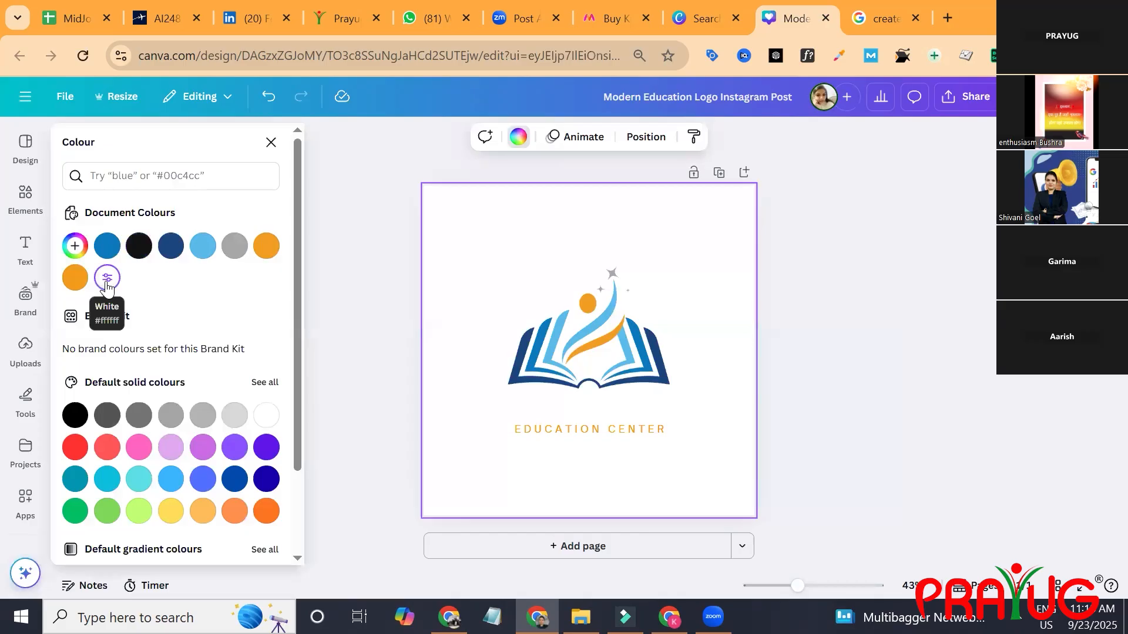
left_click(205, 417)
left_click(235, 419)
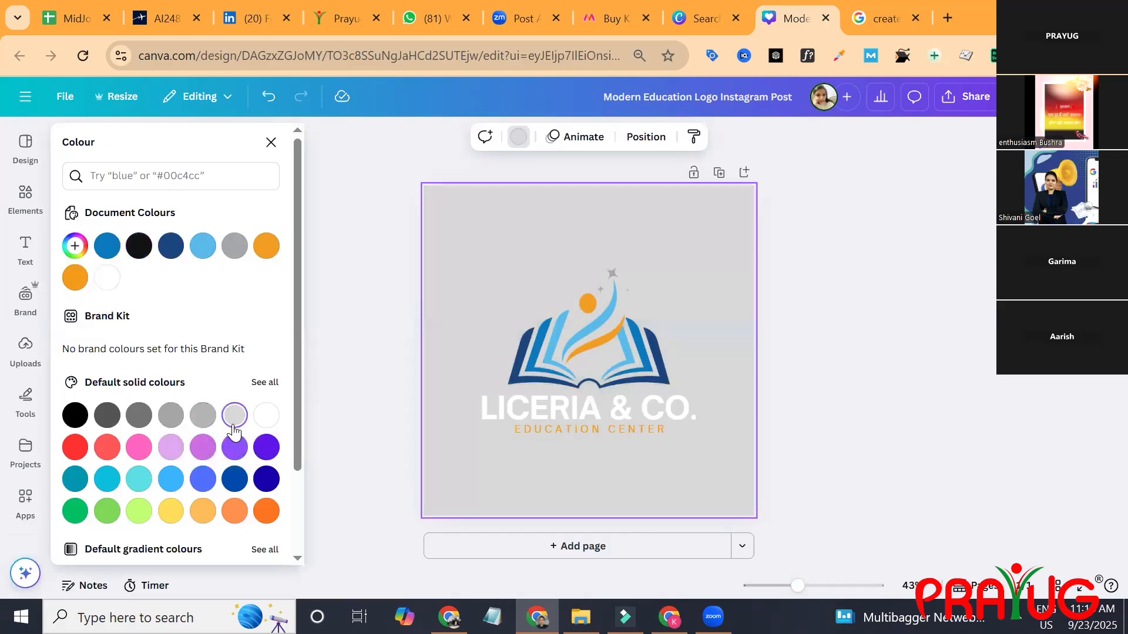
left_click(107, 278)
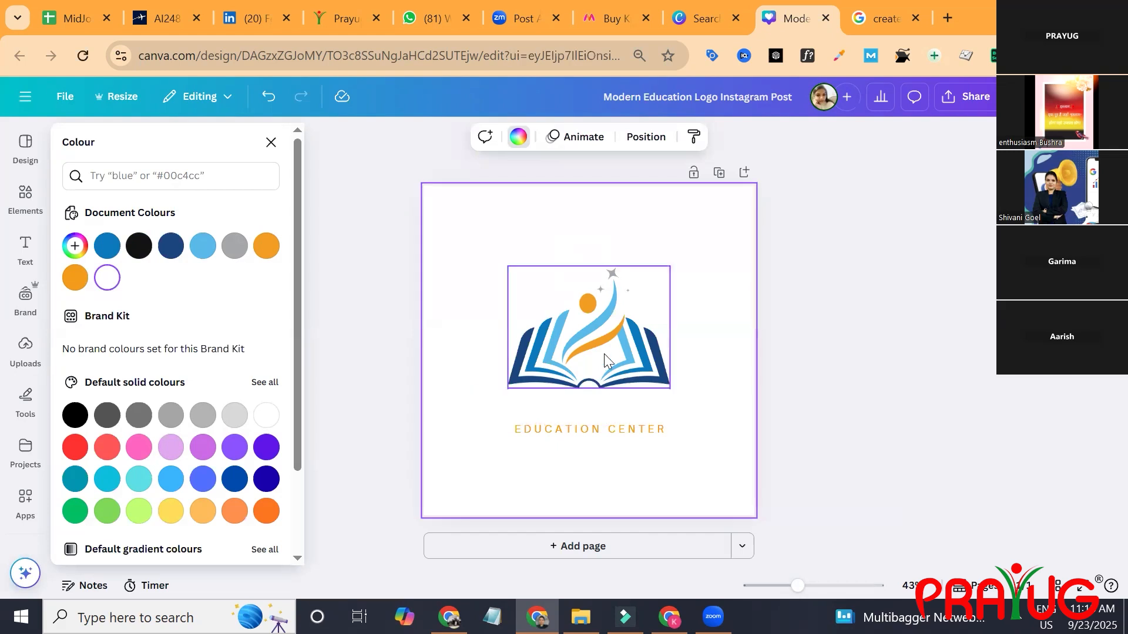
- Move the book graphic slightly upward, away from the company name, and deselect it
mouse_move(601, 362)
left_mouse_down()
mouse_move(604, 386)
mouse_move(601, 341)
left_mouse_up()
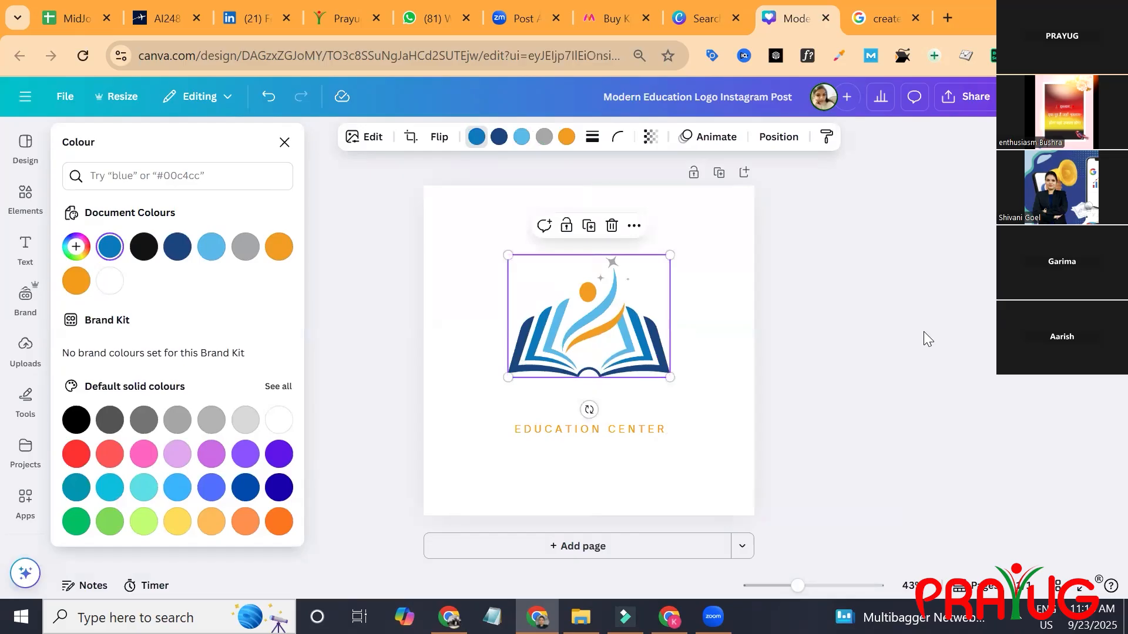
key("Escape")
left_click(923, 332)
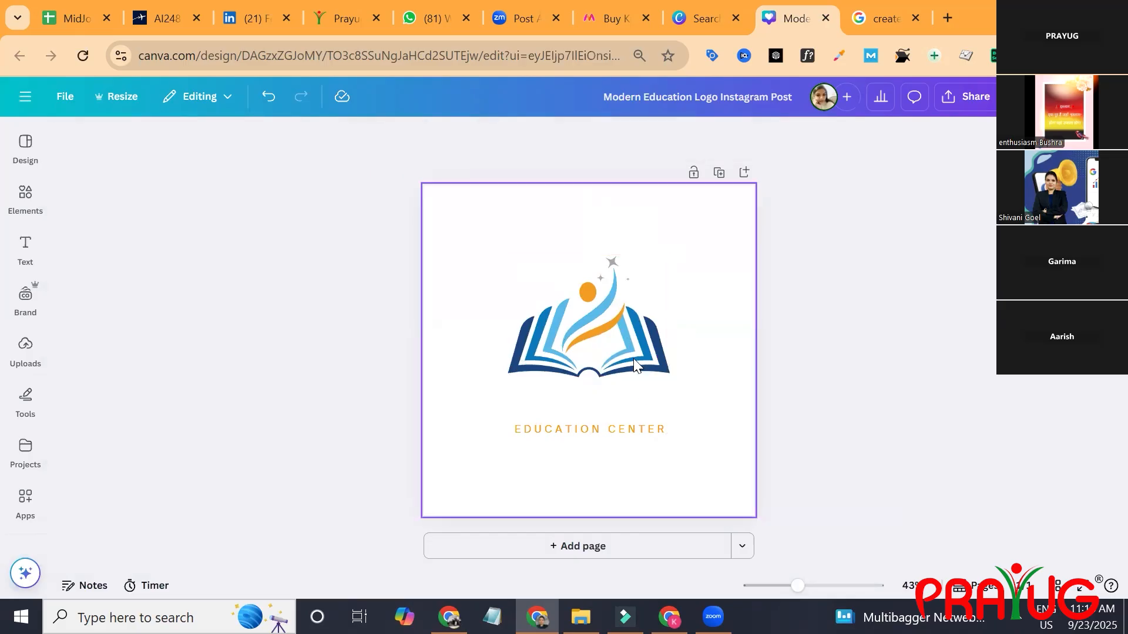
- Recolour the white "LICERIA & CO." title below the book with the medium blue from the document colours
left_click(628, 398)
left_click(891, 367)
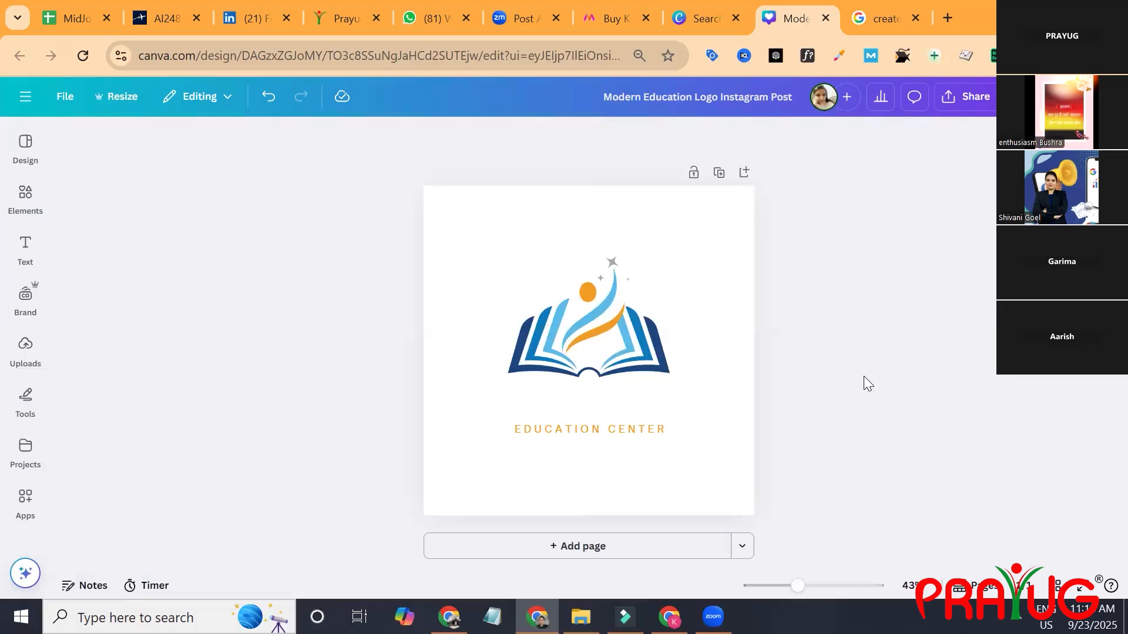
left_click(674, 408)
left_click(446, 139)
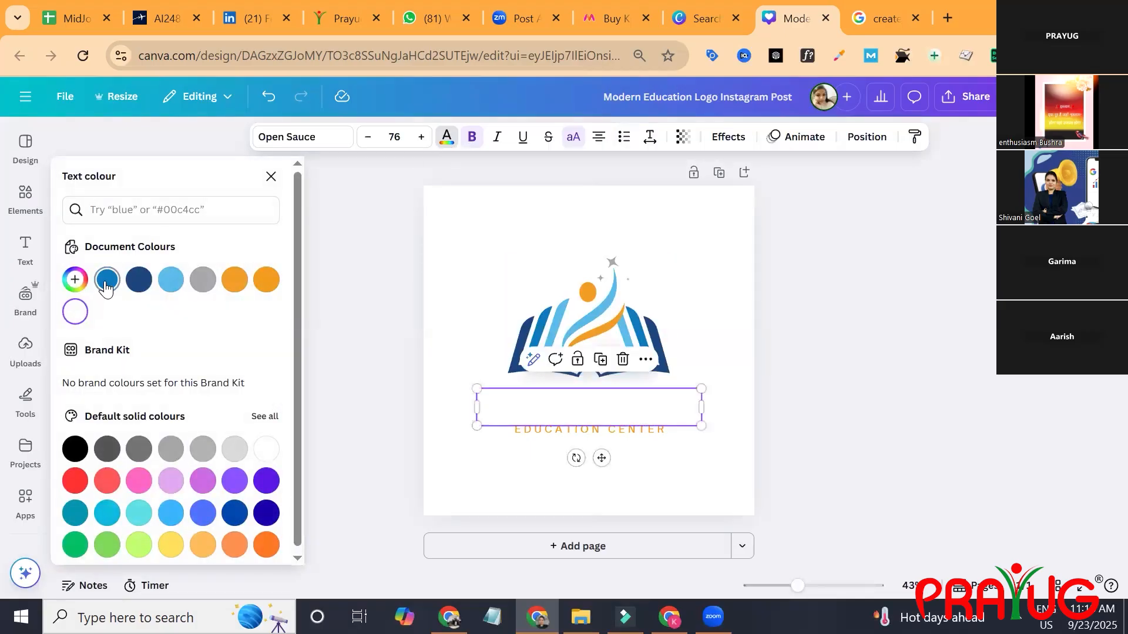
left_click(108, 280)
left_click(823, 323)
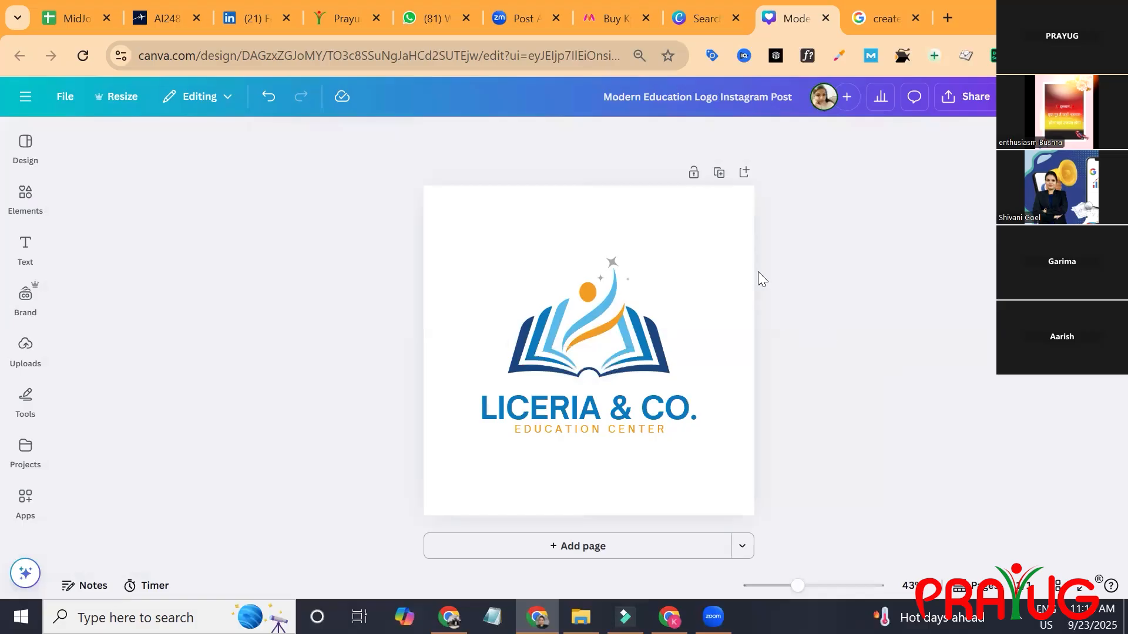
- Return to the browser tab with the Modern Education Logo template preview
left_click(496, 11)
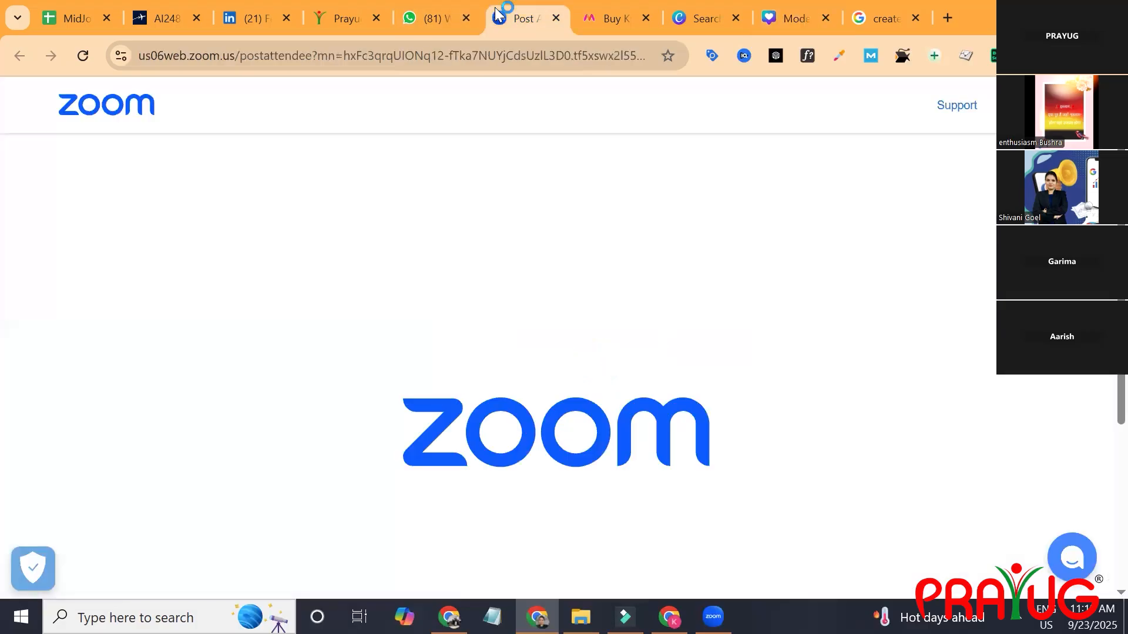
left_click(721, 13)
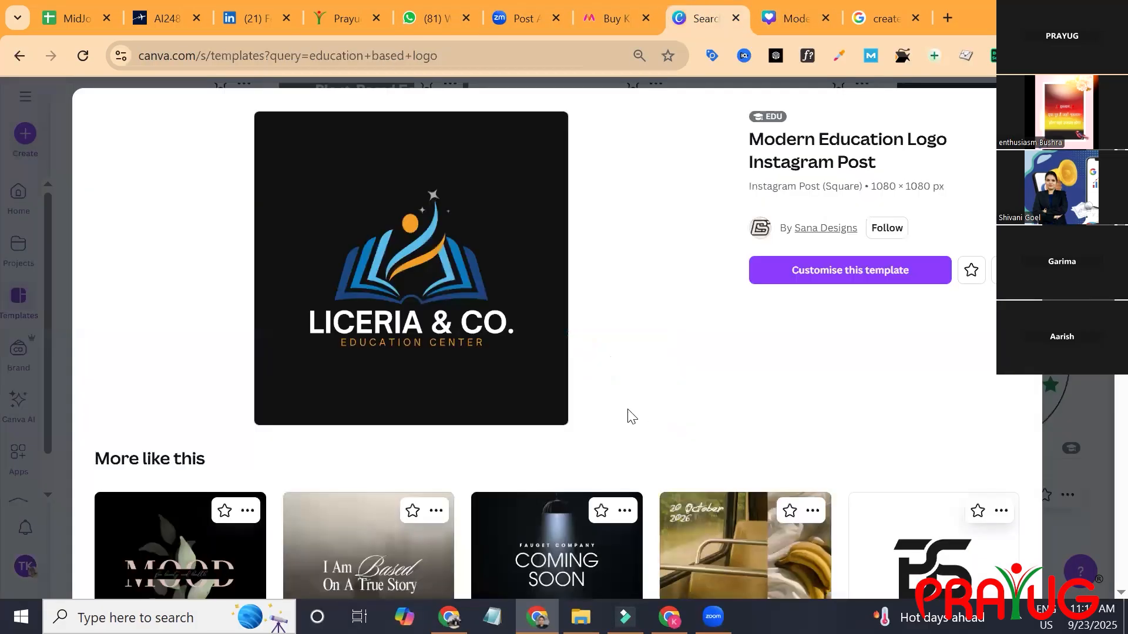
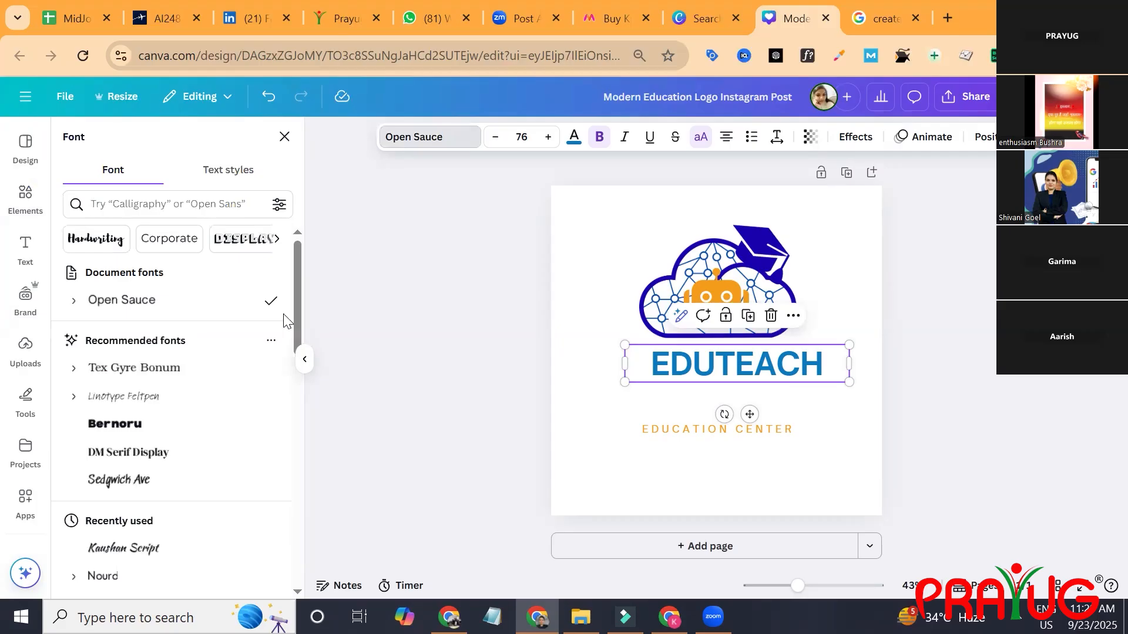
- Set the EDUTEACH title in the DM Serif Display font and increase its size to 80
left_click(190, 452)
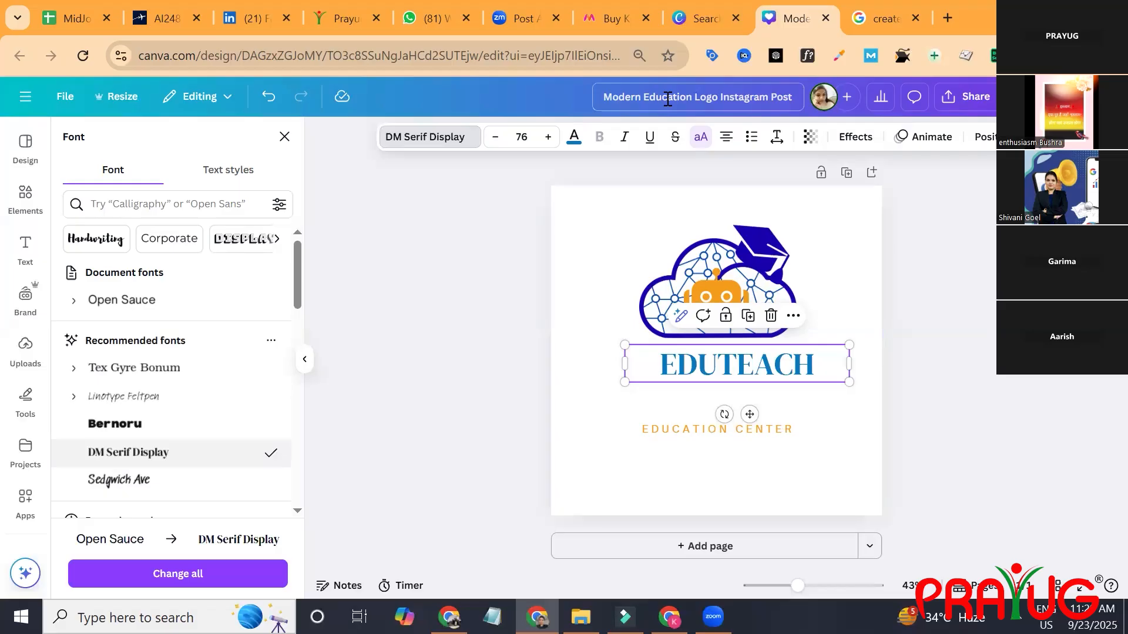
left_click(855, 141)
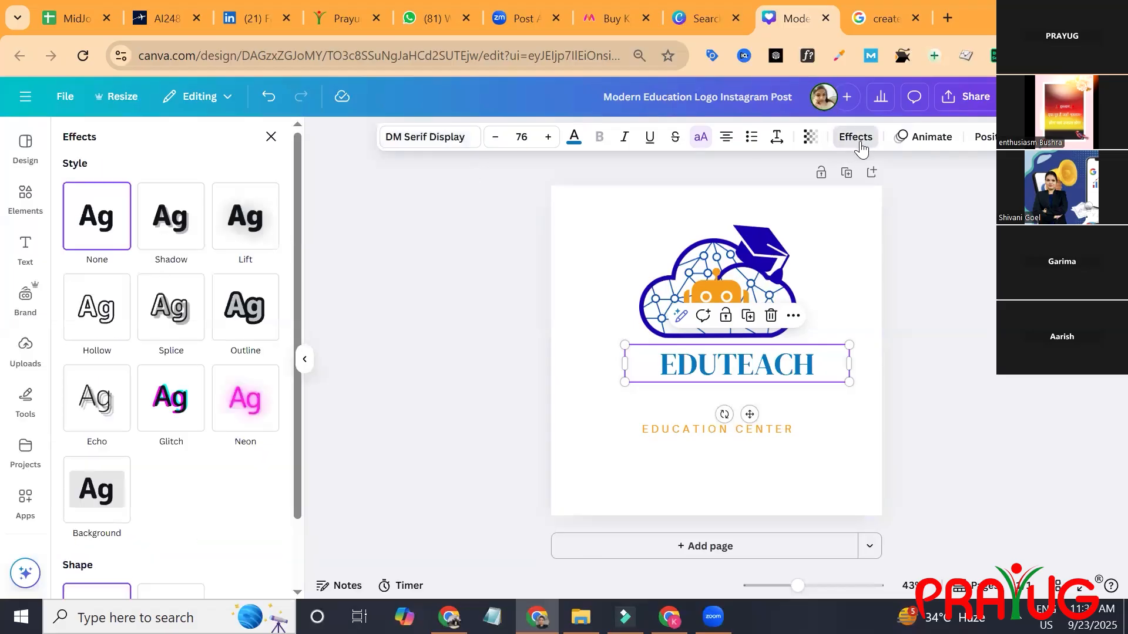
left_click(548, 137)
left_click(547, 136)
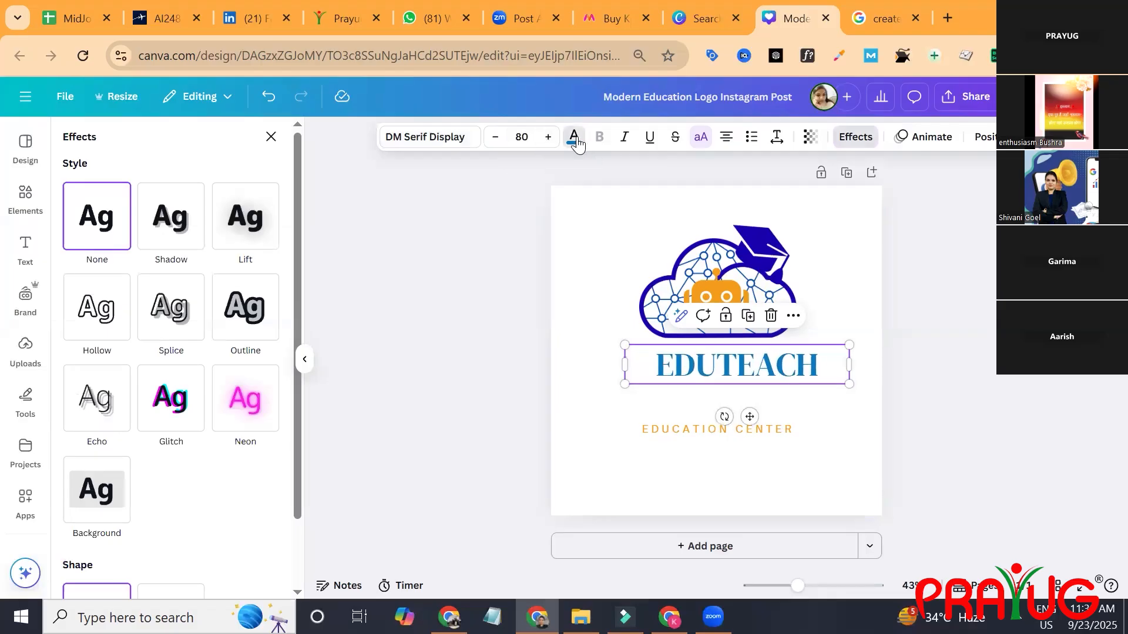
- Recolour the EDUTEACH title dark blue, with its TEACH part in the orange from the document colours
left_click(574, 140)
left_click(283, 447)
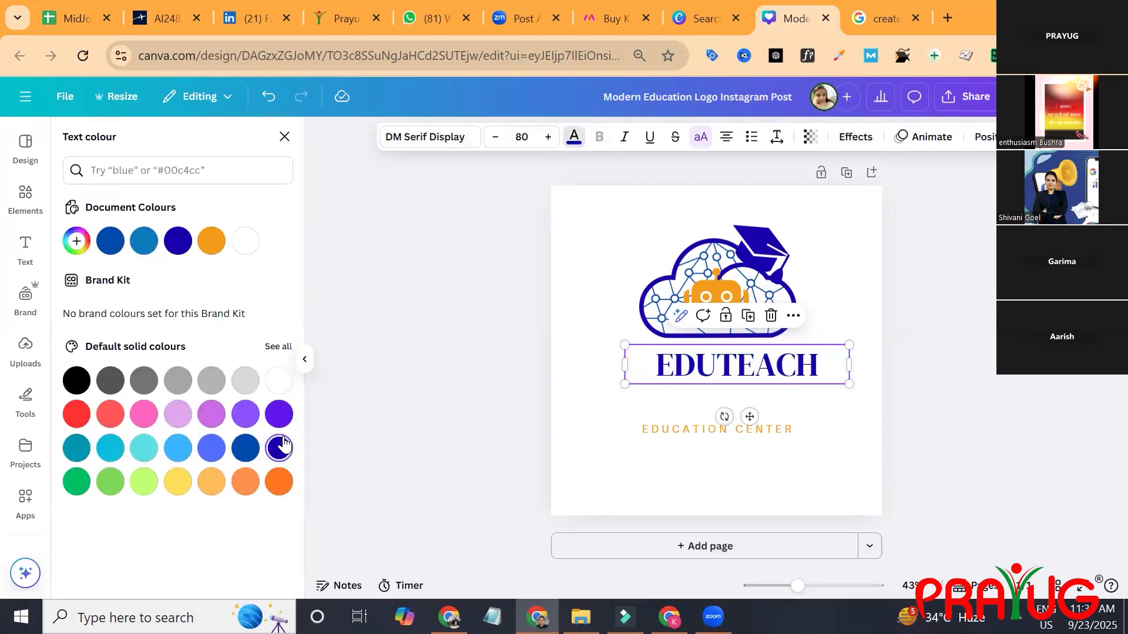
left_click(718, 361)
left_click_drag(719, 361, 818, 365)
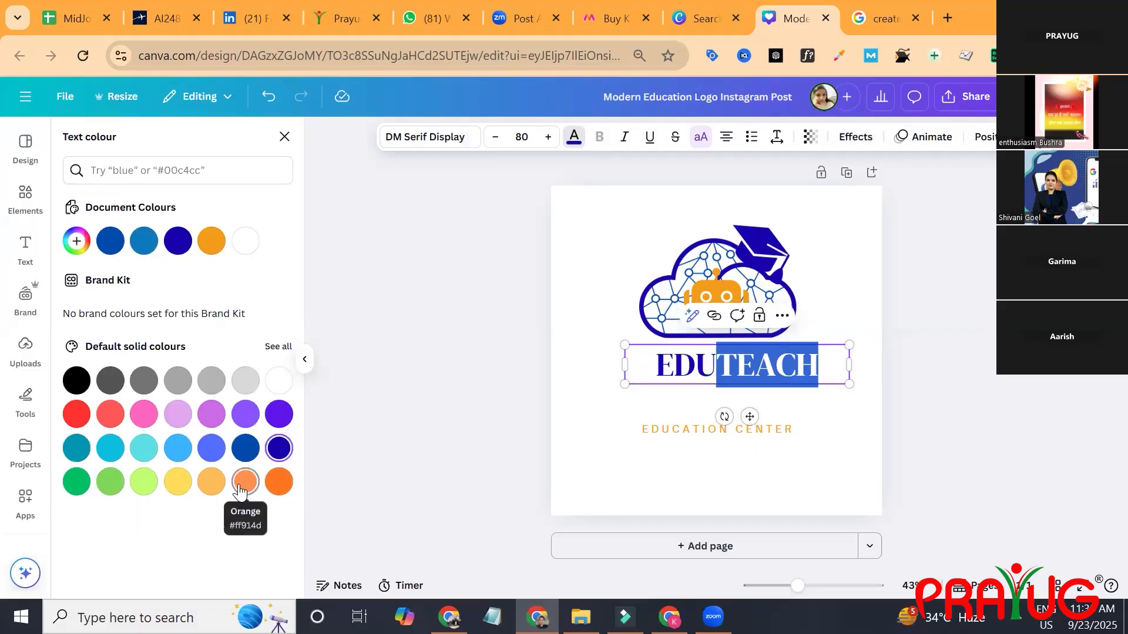
left_click(211, 245)
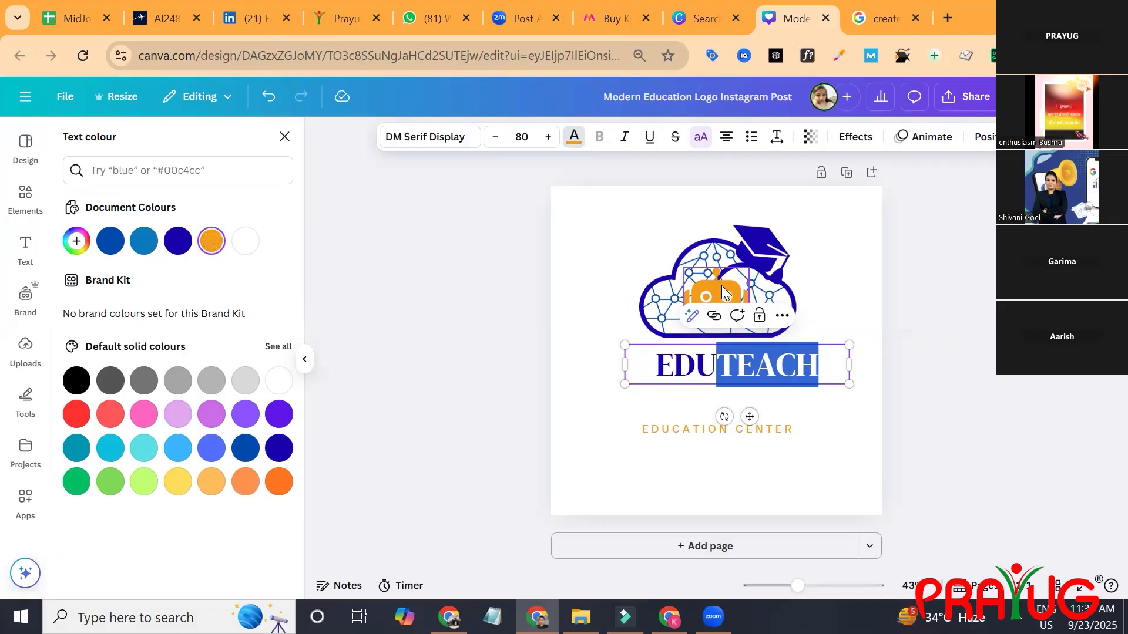
left_click(952, 362)
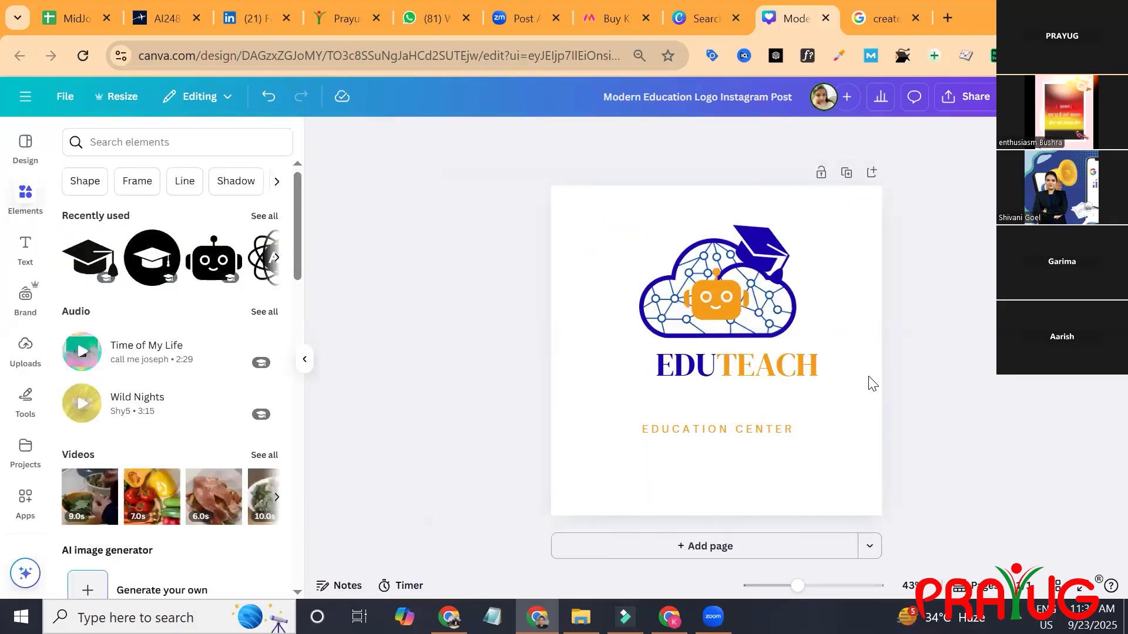
- Try underline and strikethrough on the EDUTEACH title, removing each again
left_click(787, 383)
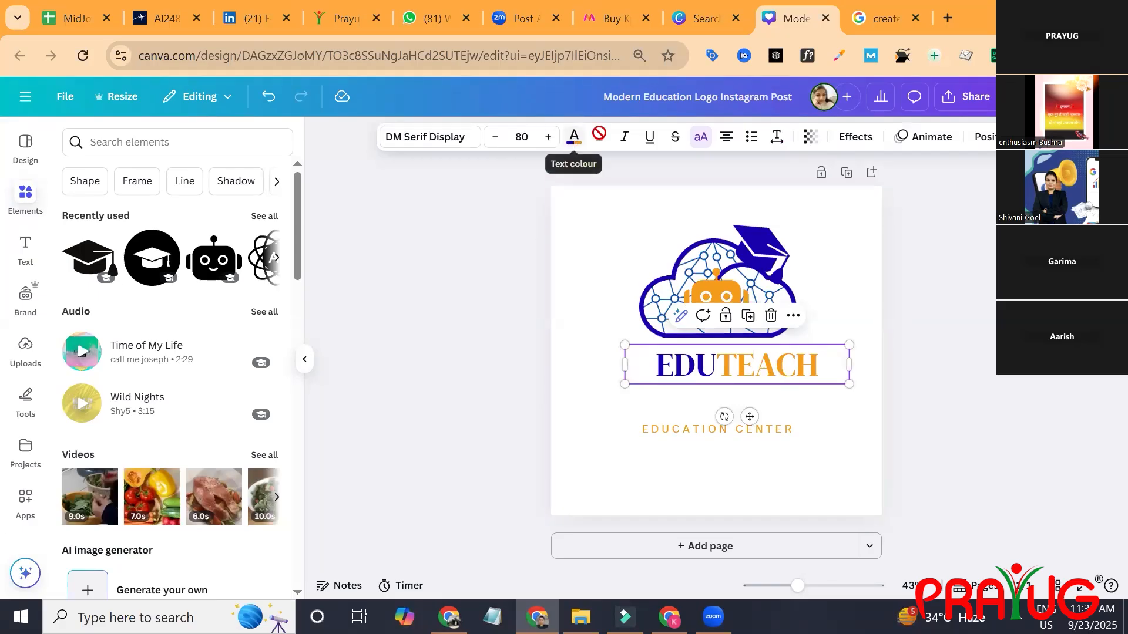
left_click(649, 141)
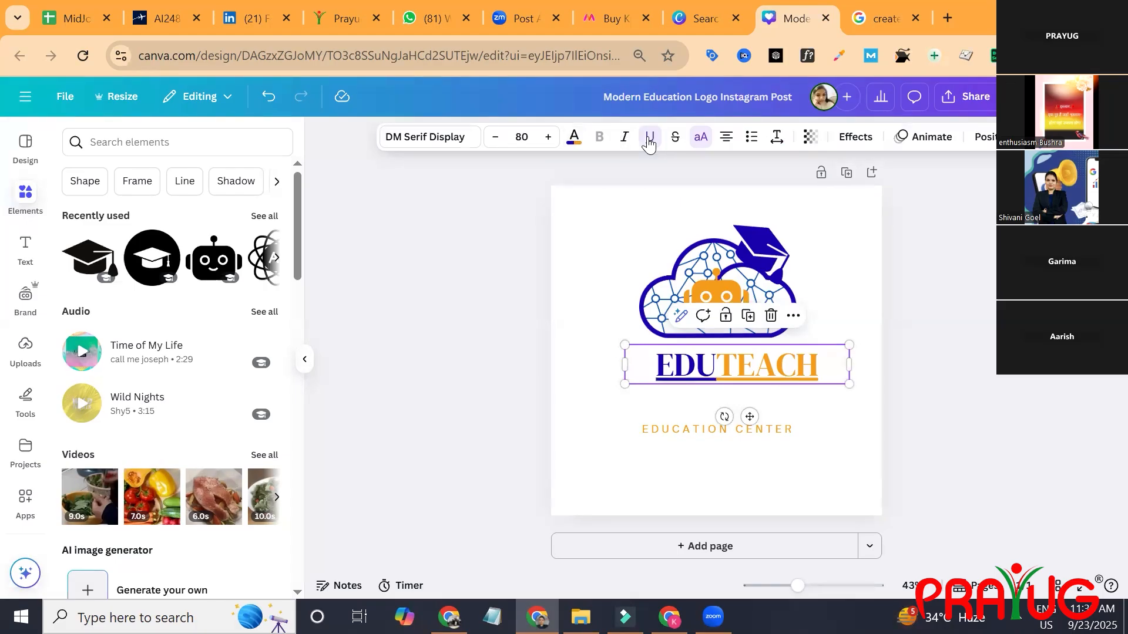
left_click(648, 143)
left_click(676, 144)
left_click(676, 145)
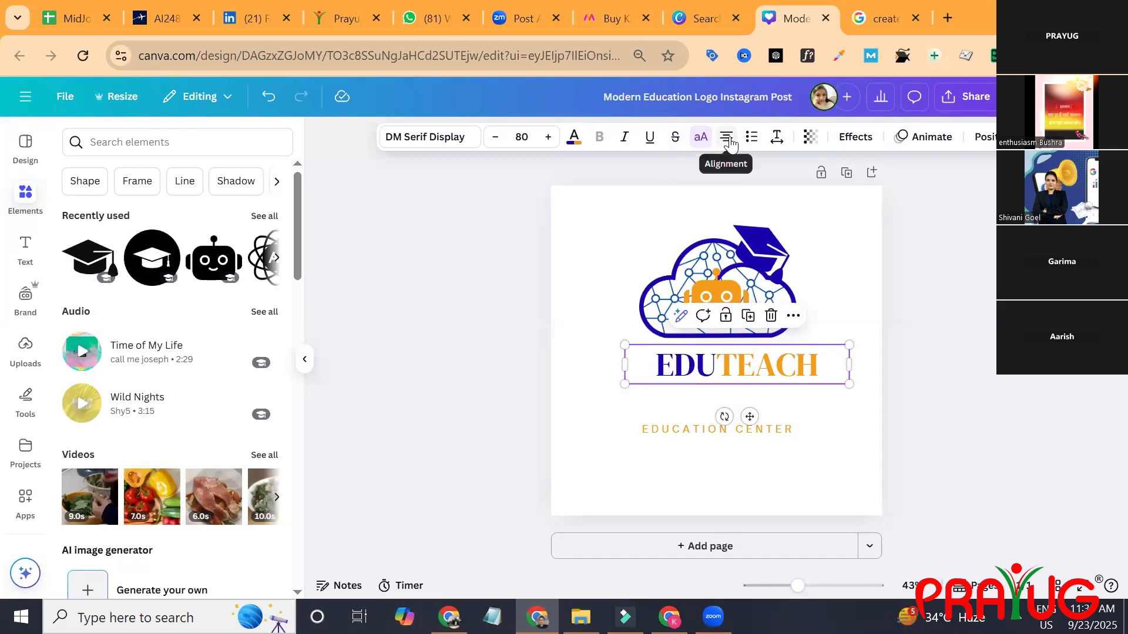
- Tighten the EDUTEACH title's letter spacing to -62 and shift the title slightly left beneath the cloud graphic
left_click(778, 140)
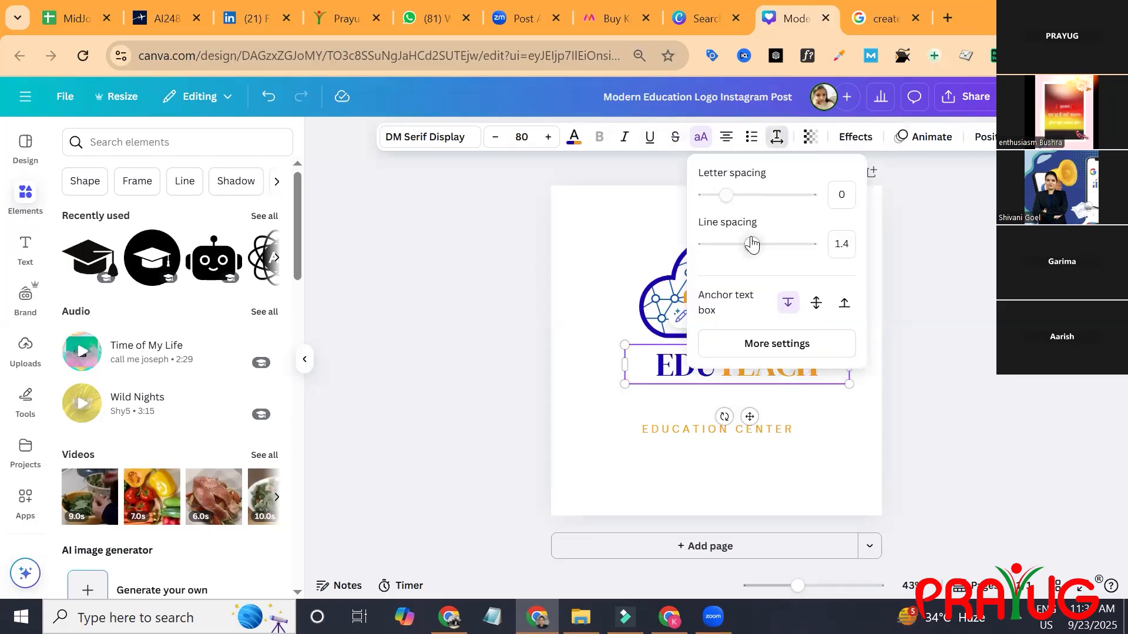
left_click_drag(729, 197, 720, 218)
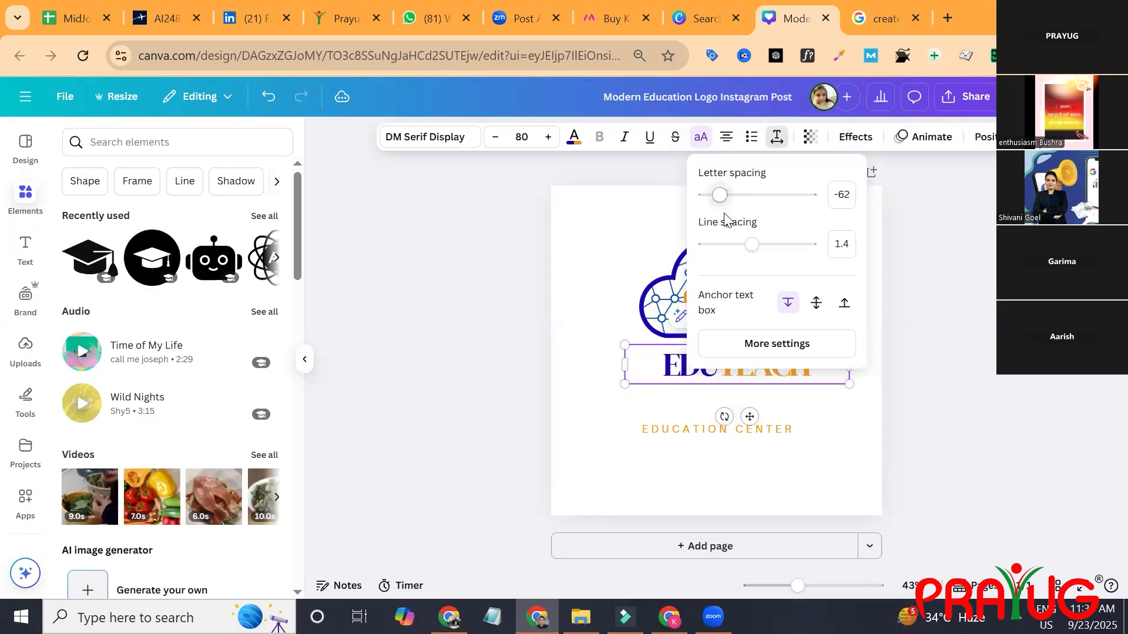
left_click(933, 361)
left_click_drag(785, 365, 777, 366)
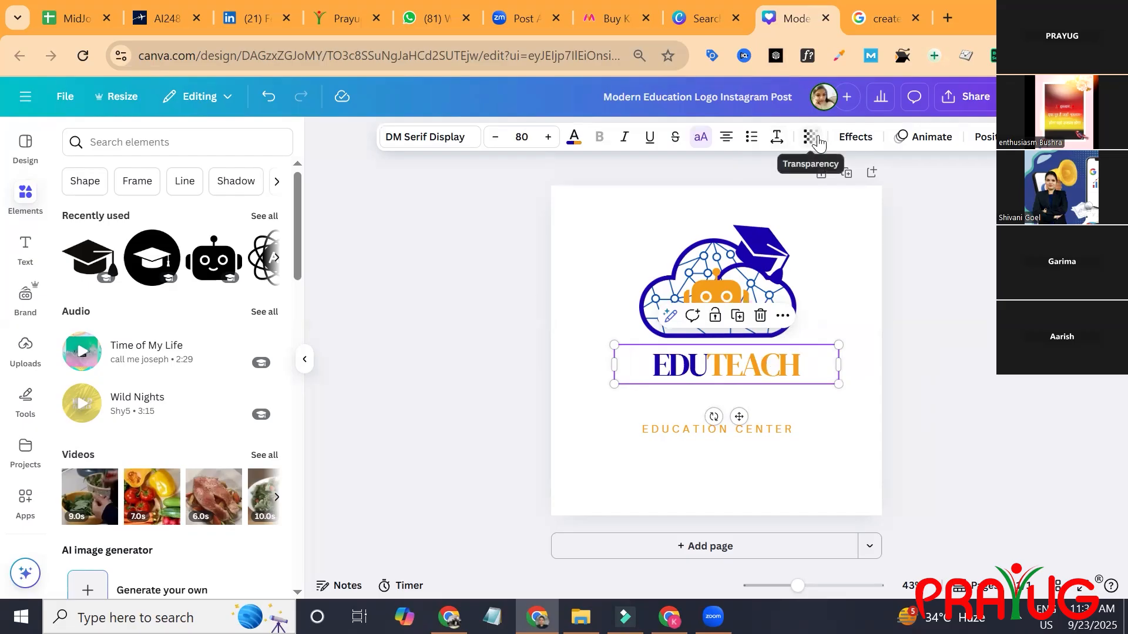
- Try the Shadow effect on the EDUTEACH title with an offset of 68, and reduce the offset to 35
left_click(858, 138)
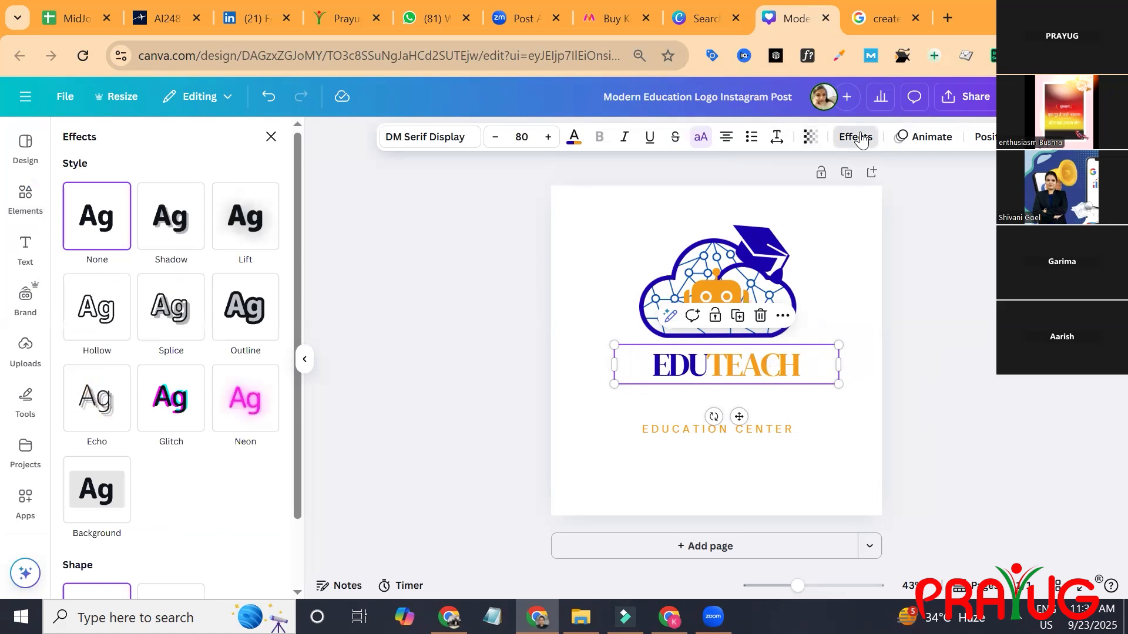
left_click(194, 223)
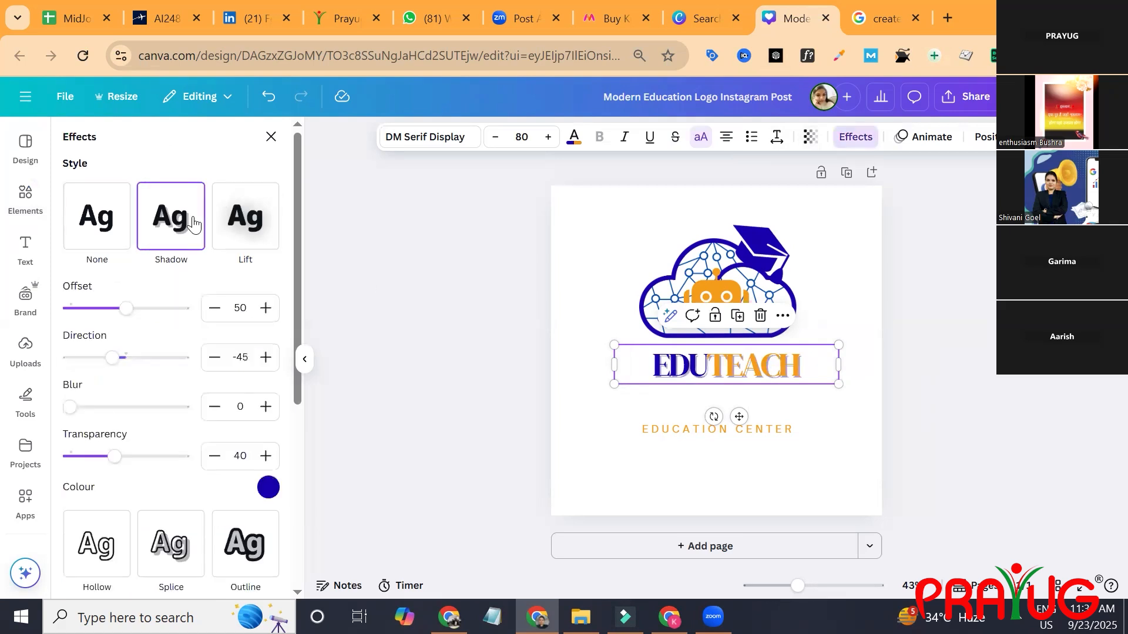
left_click_drag(126, 313, 147, 321)
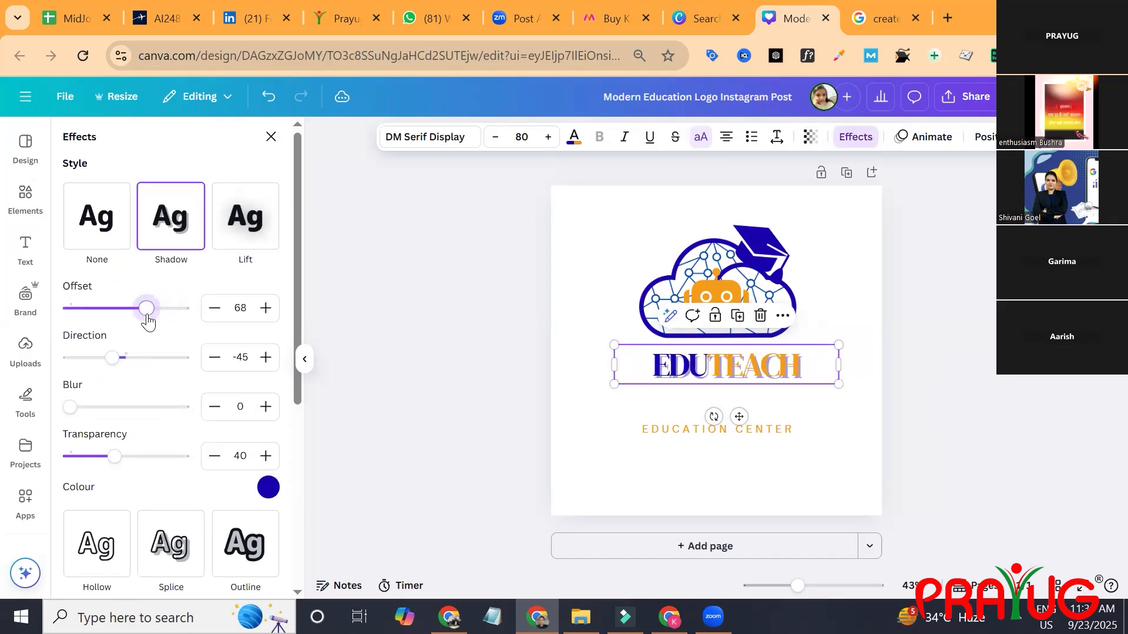
left_click(393, 282)
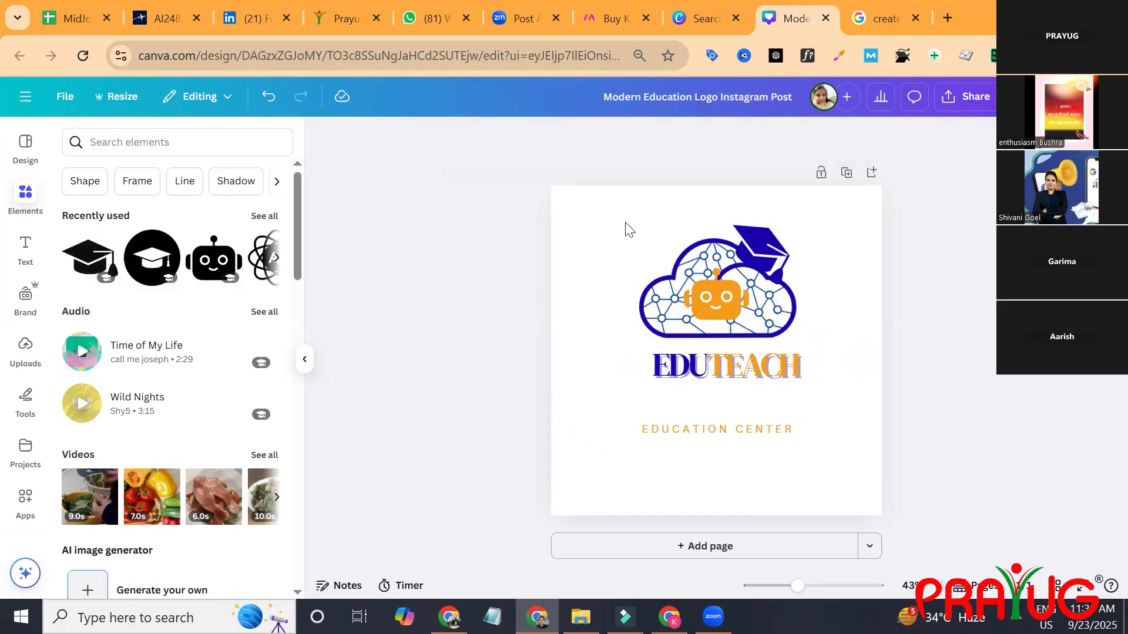
left_click(790, 368)
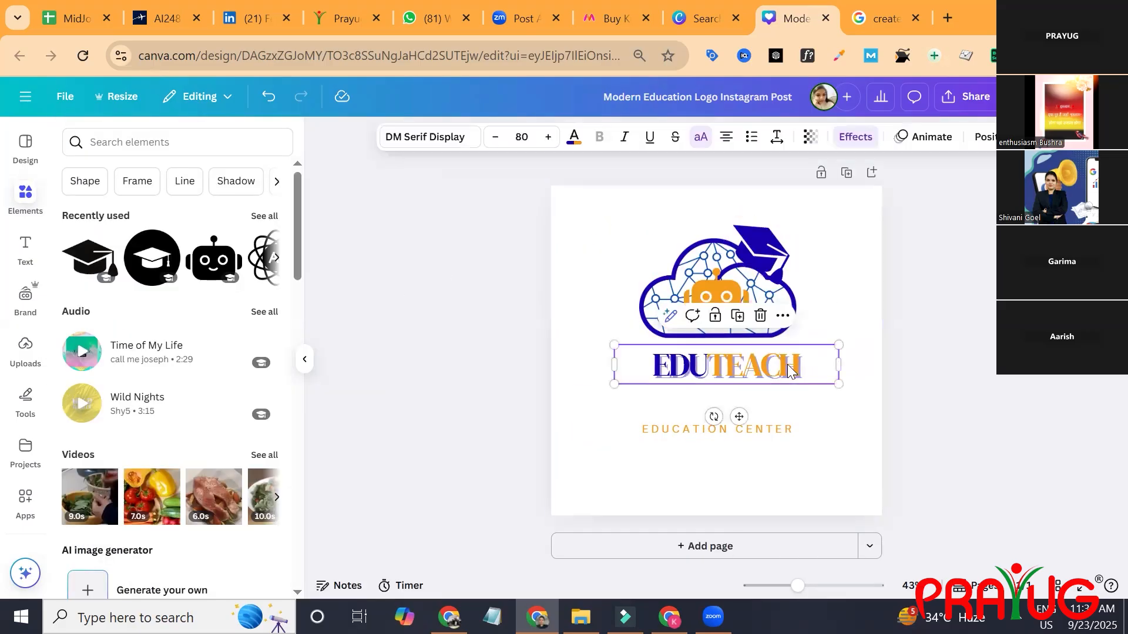
left_click(855, 137)
left_click_drag(146, 309, 110, 334)
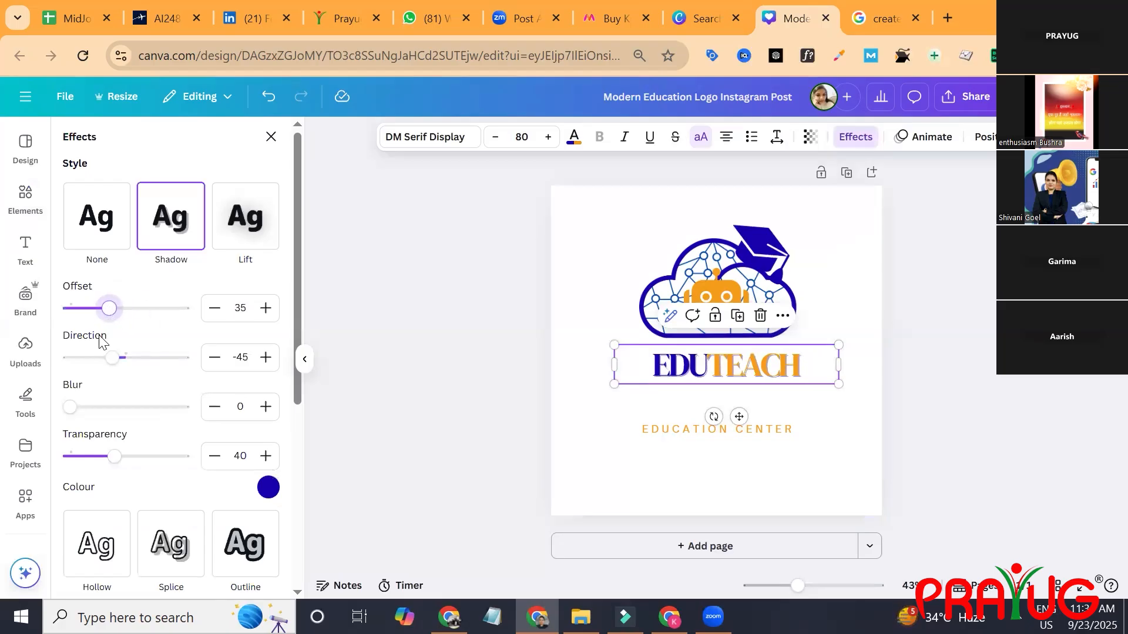
- Try the Lift effect at intensity 69 on the EDUTEACH title, followed by Hollow, Splice, Outline, Echo, Glitch, Neon and Background
left_click(232, 233)
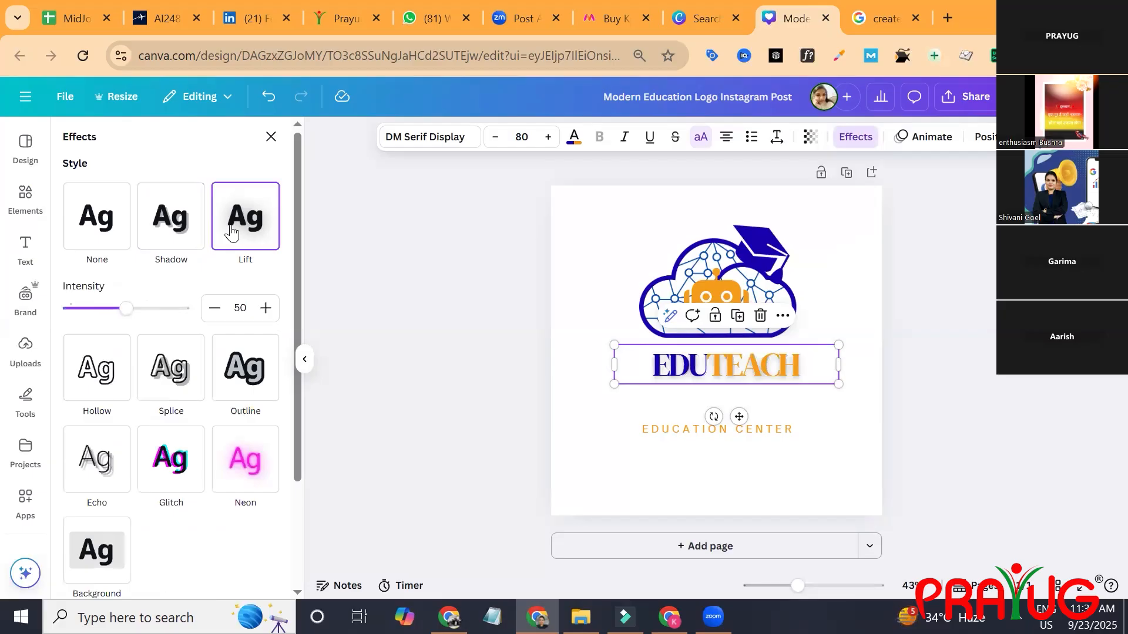
mouse_move(126, 308)
left_mouse_down()
mouse_move(164, 307)
mouse_move(146, 307)
left_mouse_up()
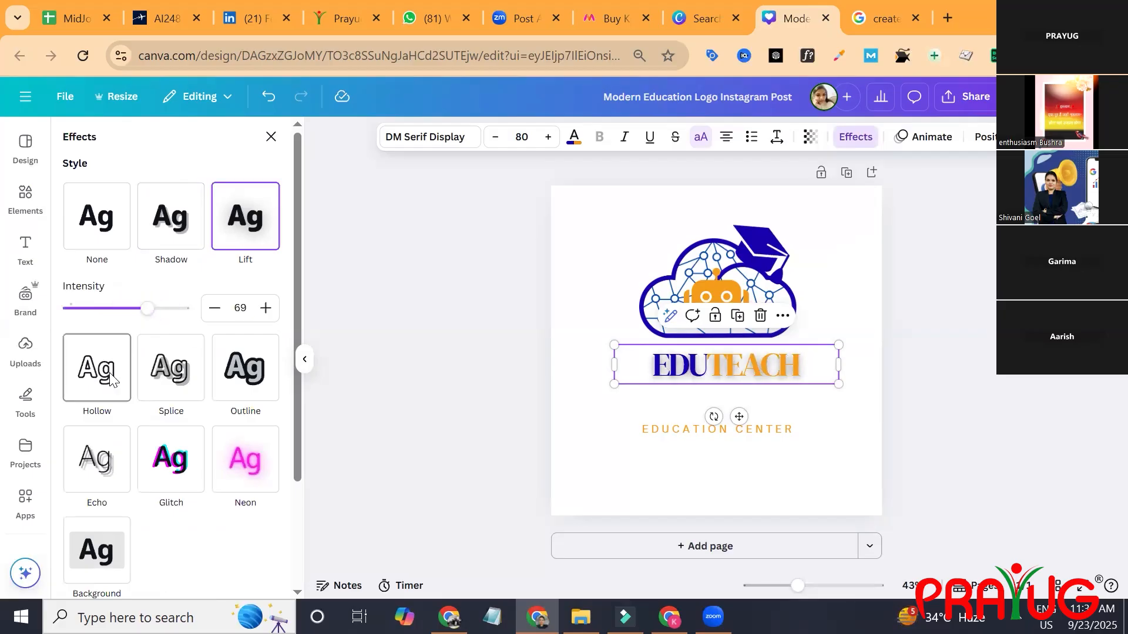
left_click(110, 379)
left_click(170, 304)
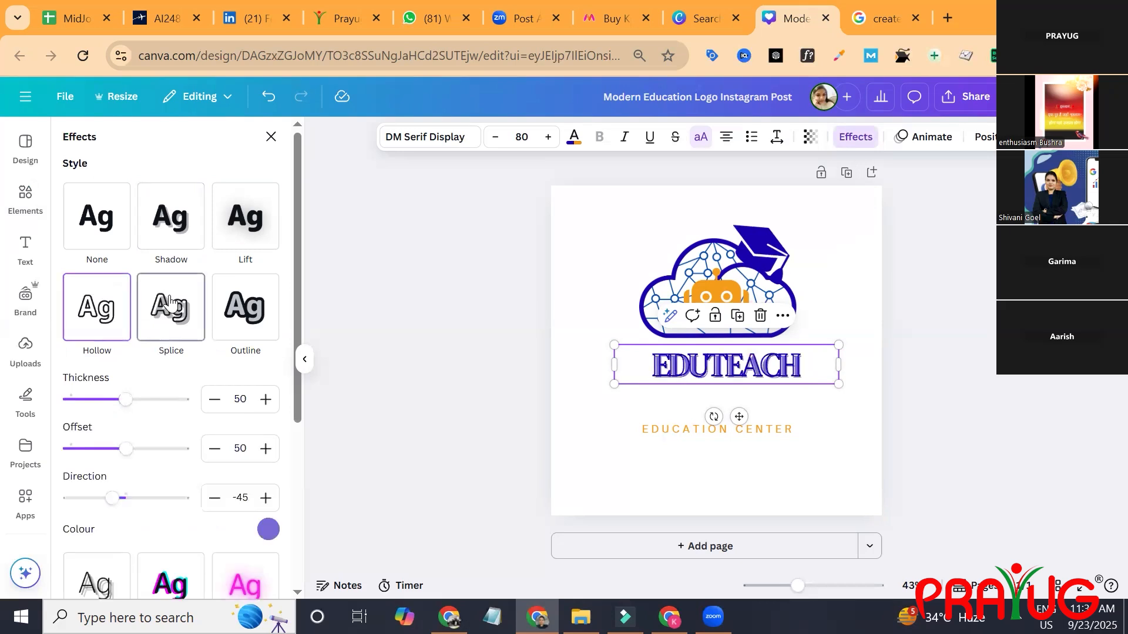
left_click(246, 308)
left_click(110, 492)
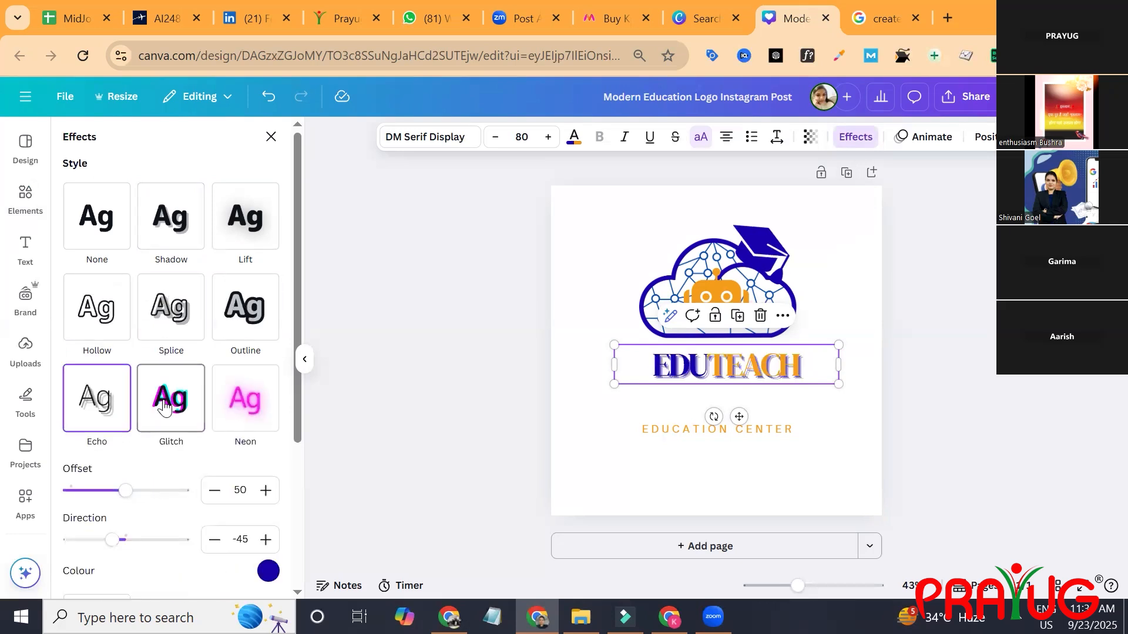
left_click(165, 407)
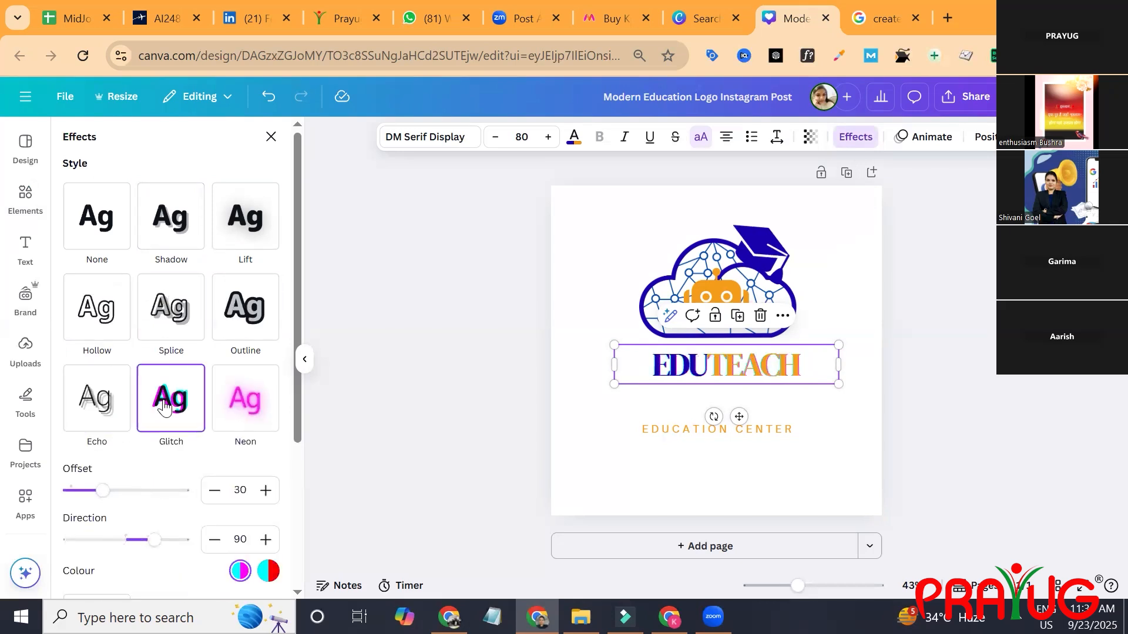
left_click(226, 404)
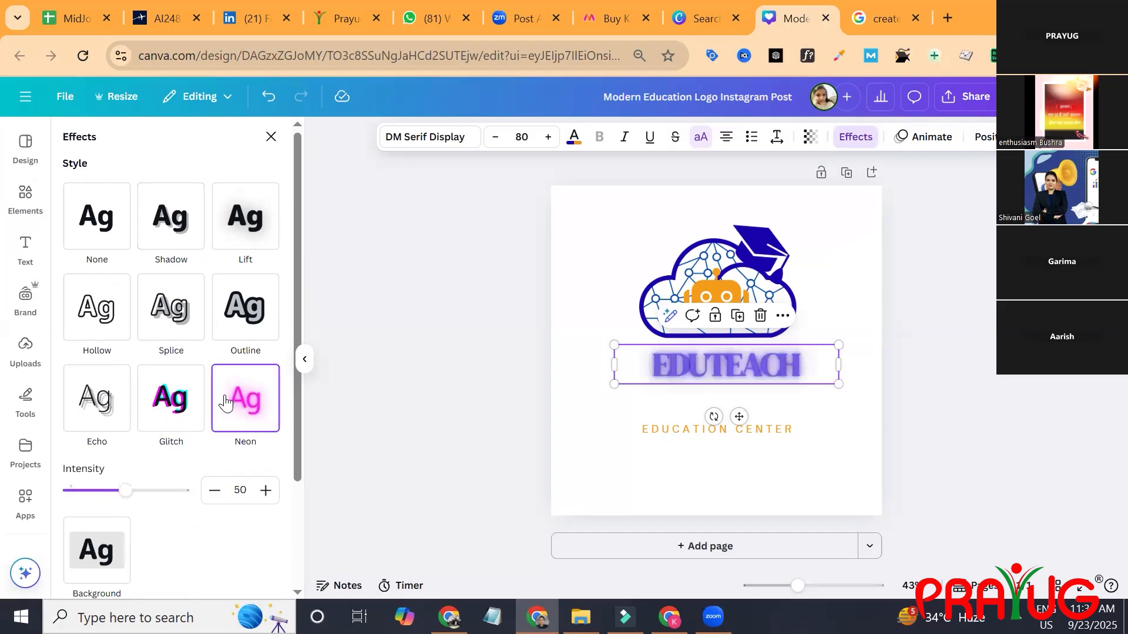
left_click(121, 548)
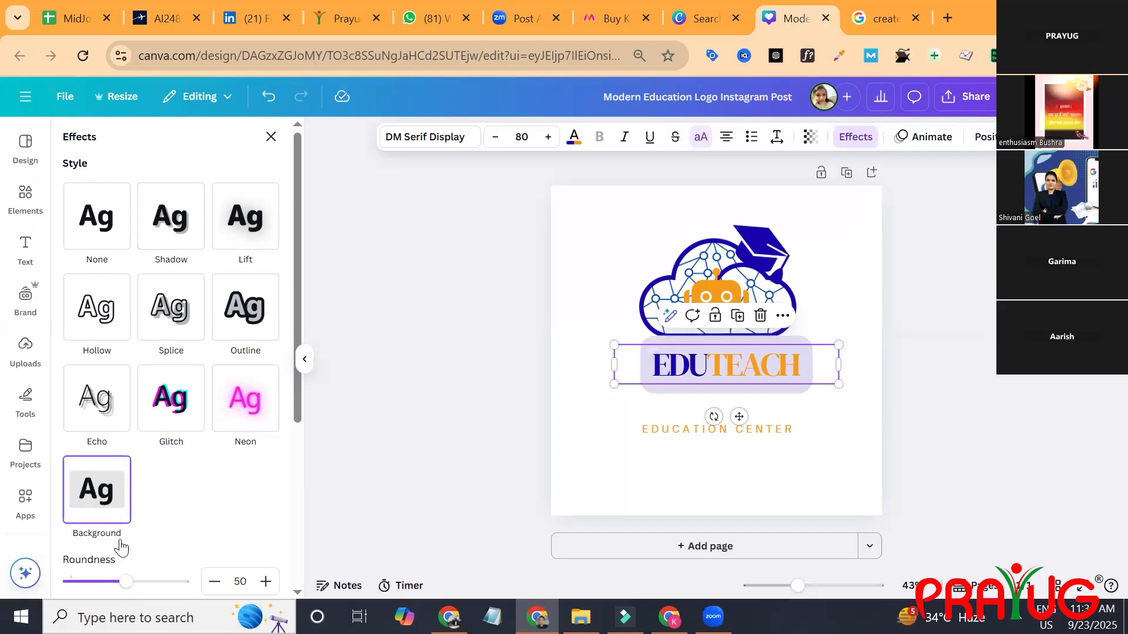
scroll(307, 341, "down", 4)
scroll(303, 298, "up", 3)
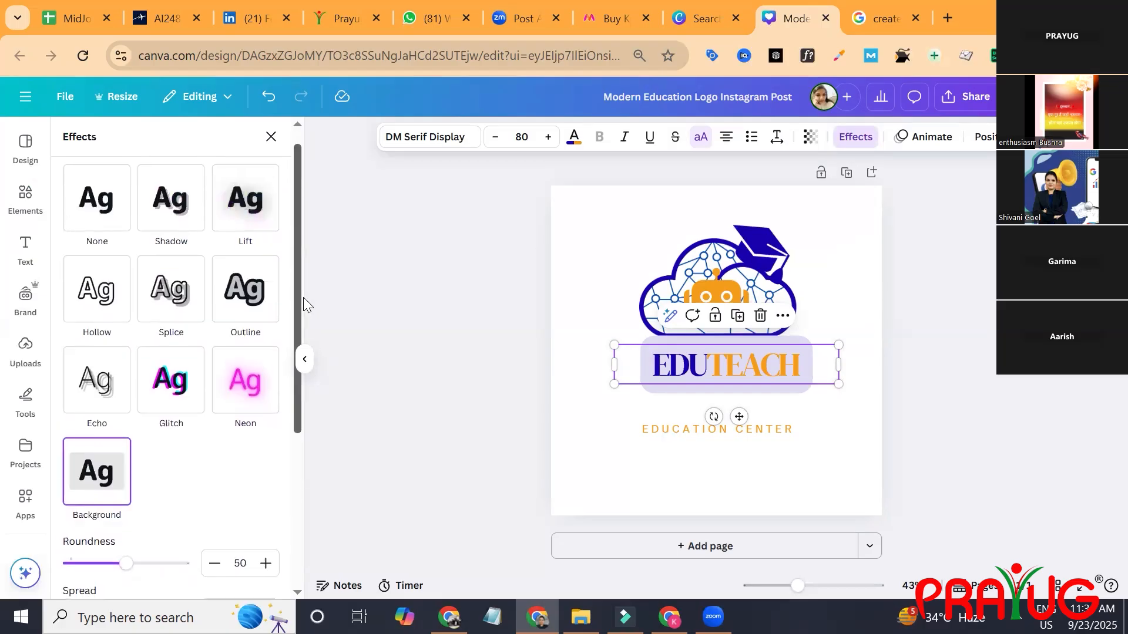
- Apply the Shadow effect to the EDUTEACH title with offset 44, direction 103, blur 20 and transparency 43
left_click(181, 222)
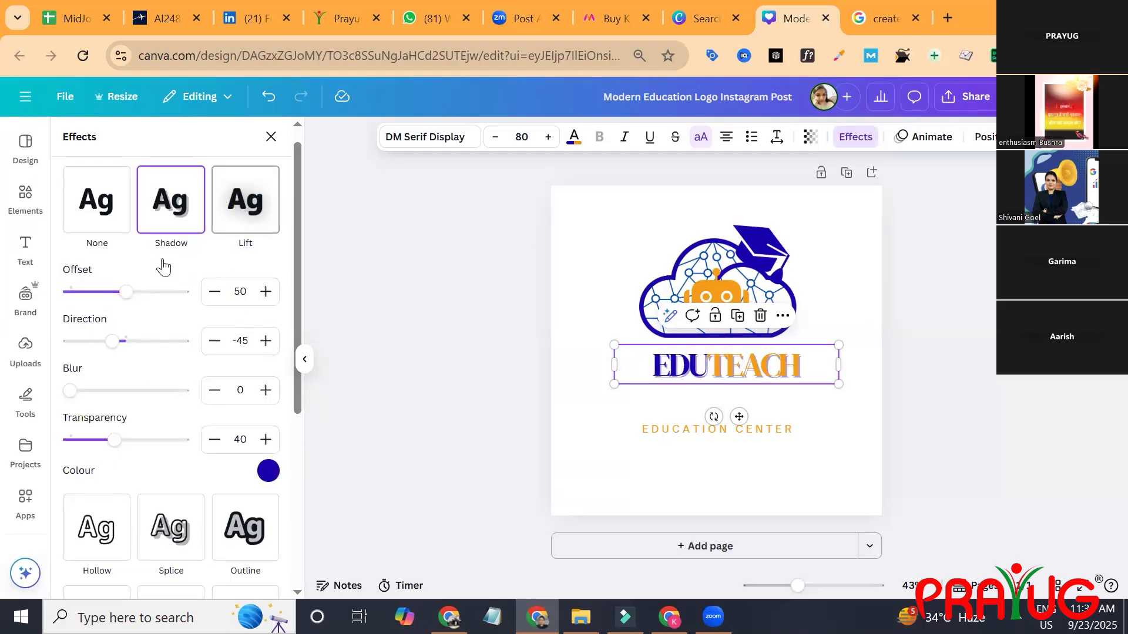
left_click_drag(129, 303, 162, 342)
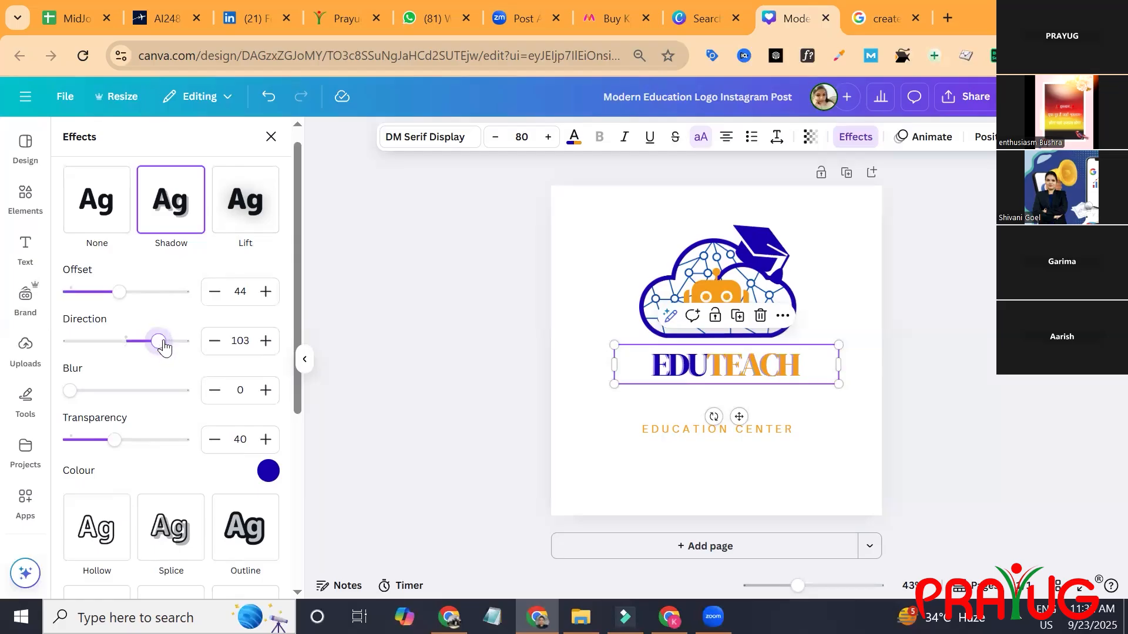
left_click_drag(70, 392, 91, 402)
mouse_move(124, 441)
left_mouse_down()
mouse_move(191, 443)
mouse_move(118, 446)
left_mouse_up()
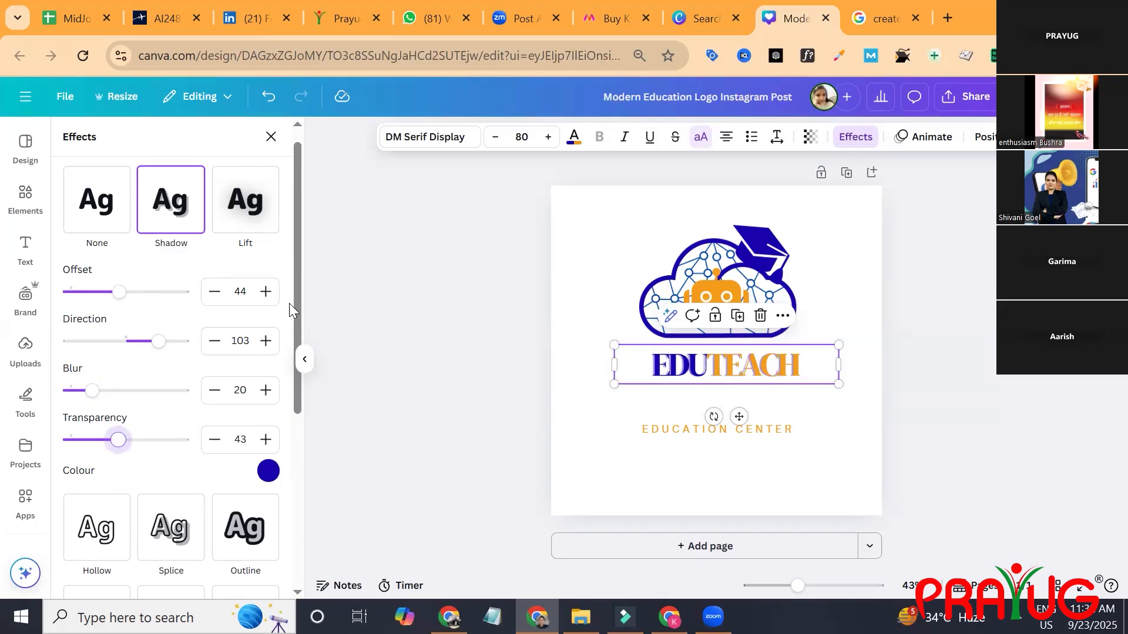
left_click_drag(297, 301, 312, 360)
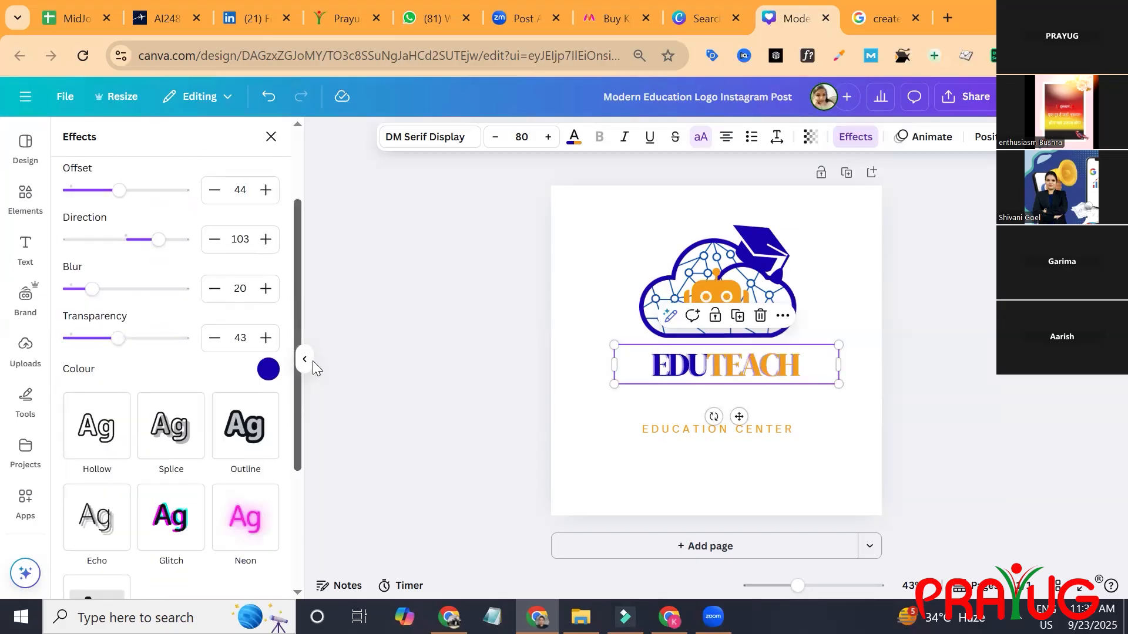
left_click_drag(312, 360, 314, 493)
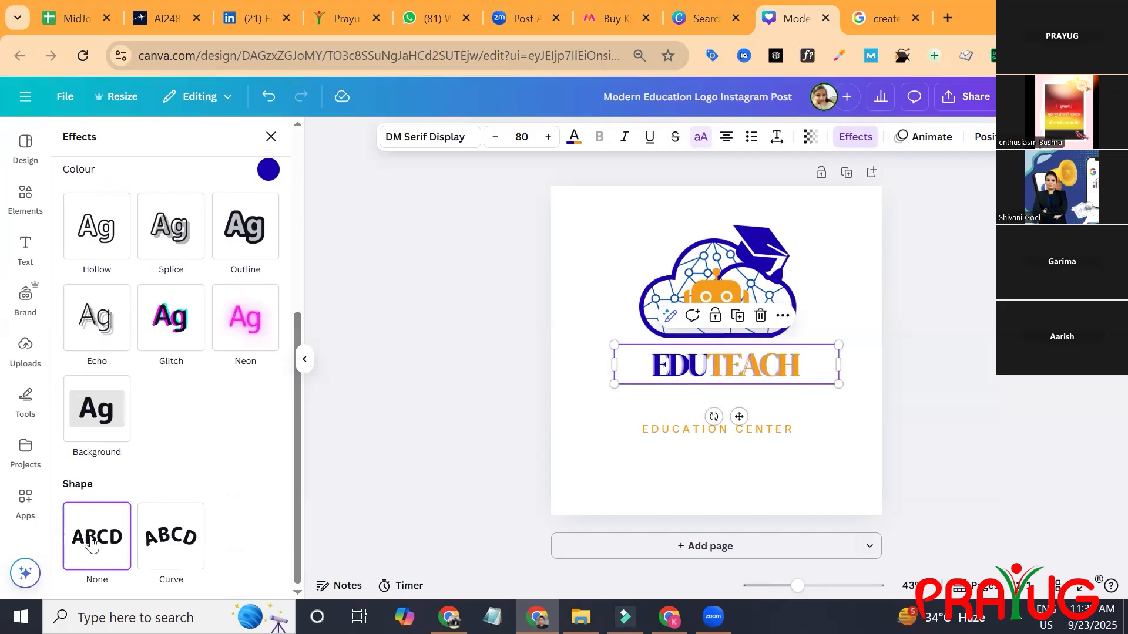
left_click(784, 442)
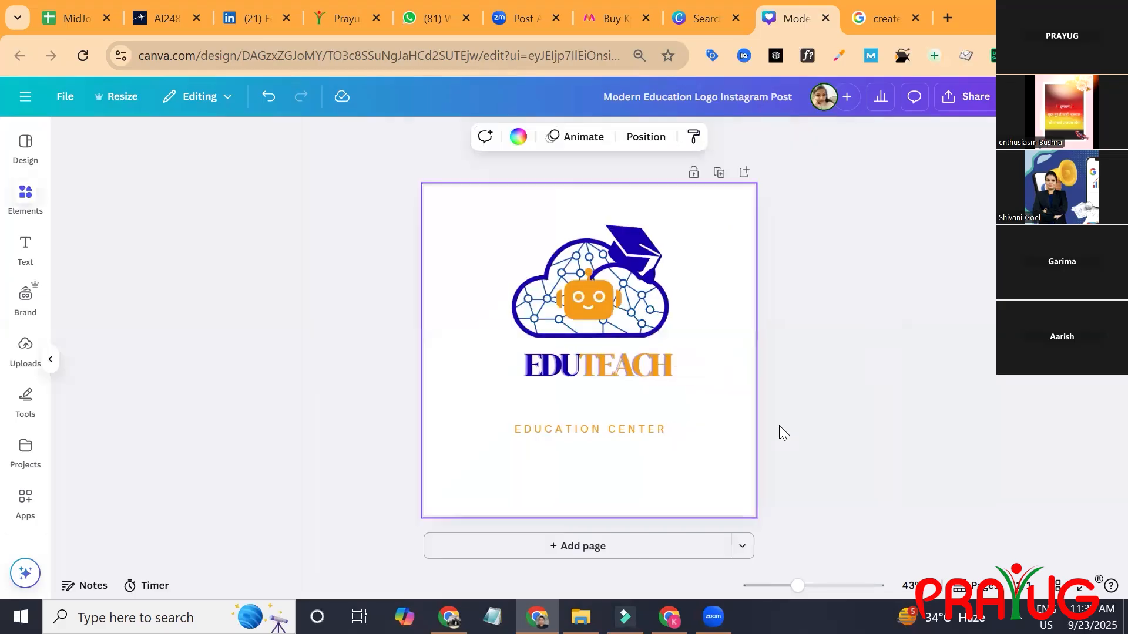
- Curve the EDUCATION CENTER tagline, arch it over the cloud graphic and enlarge it to font size 38.2
left_click(777, 428)
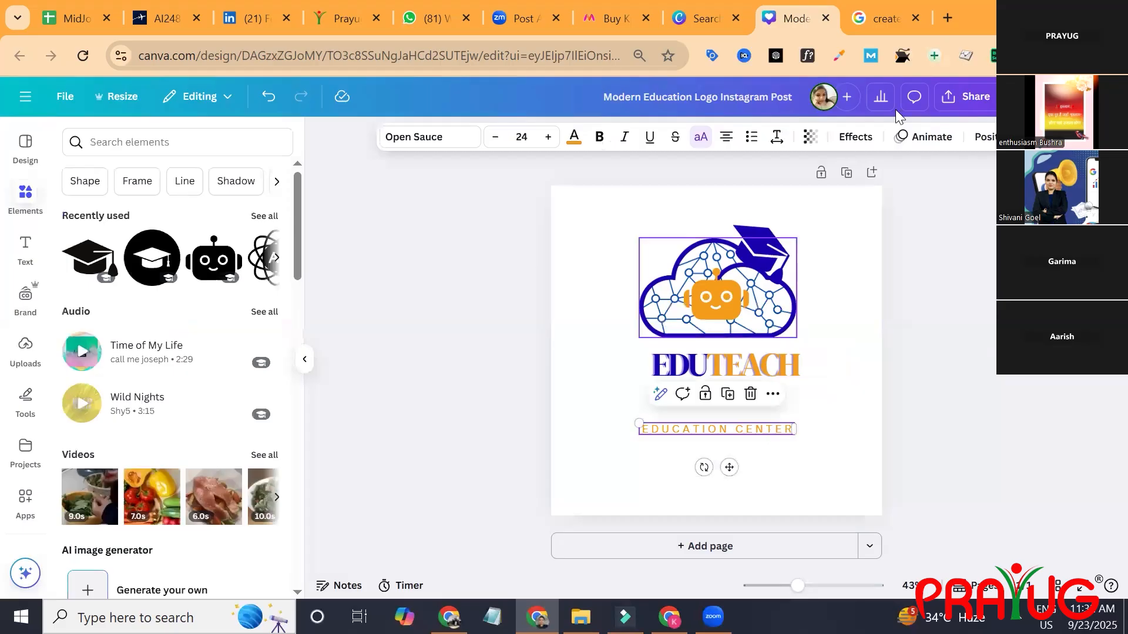
left_click(852, 138)
left_click_drag(297, 441, 297, 588)
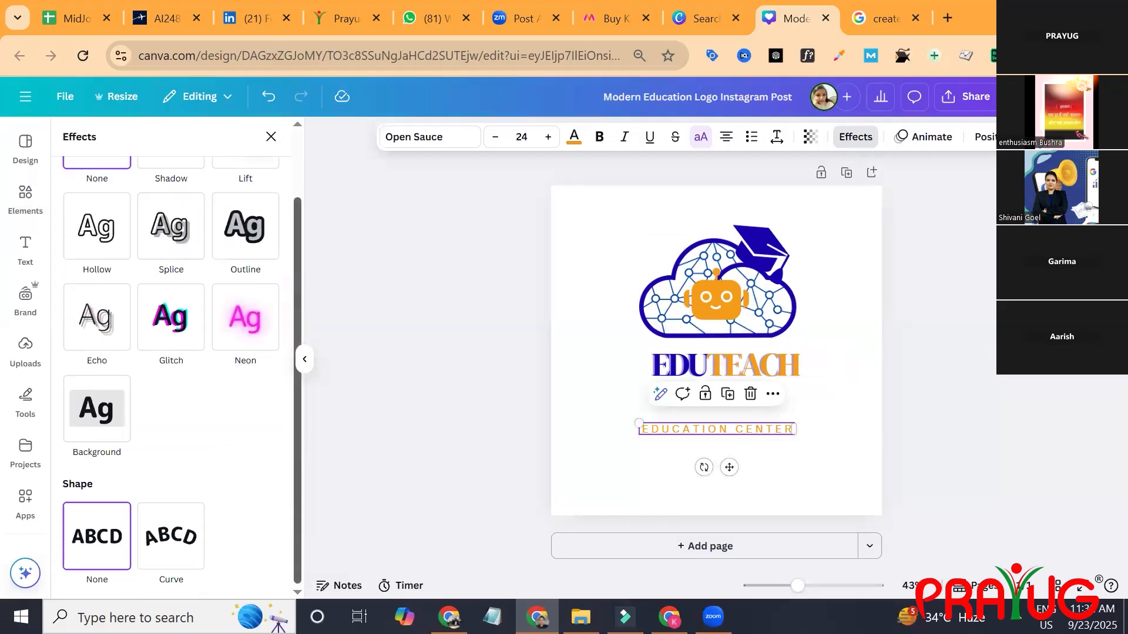
left_click(179, 545)
left_click_drag(742, 446, 688, 162)
left_click_drag(760, 237, 812, 335)
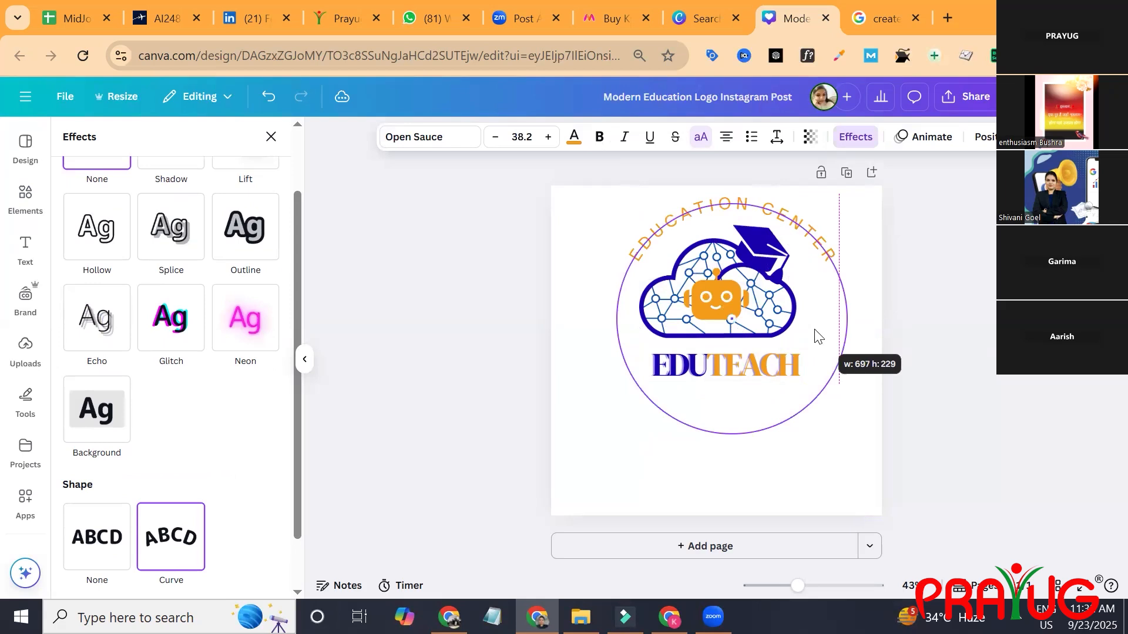
- Remove the curve from the EDUCATION CENTER tagline so it is straight text
left_click(728, 330)
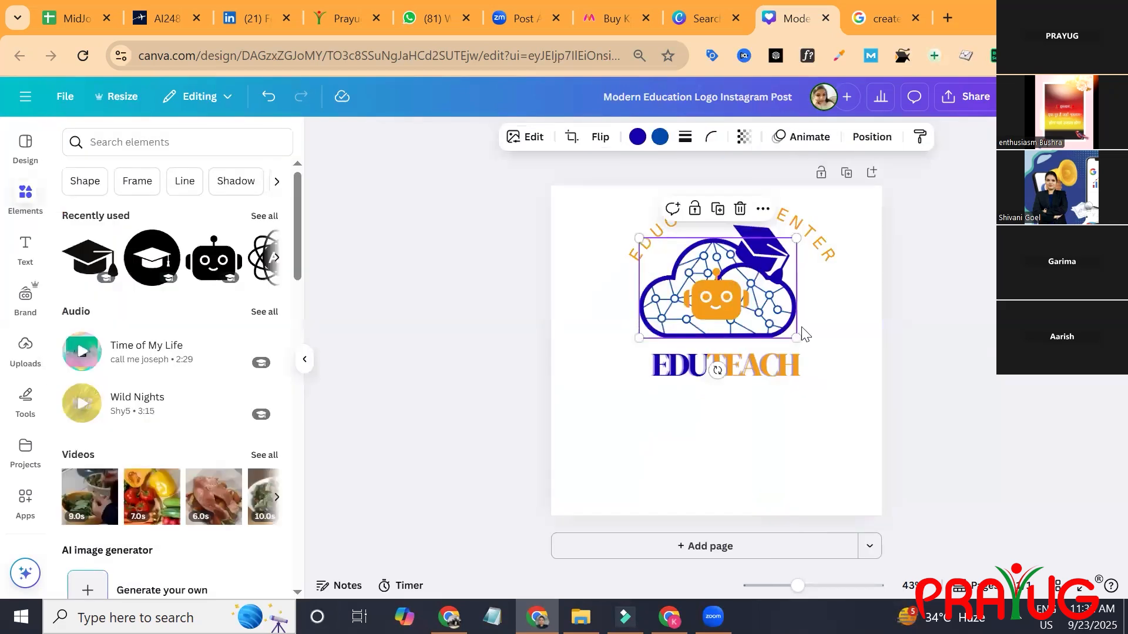
left_click(804, 335)
left_click(802, 263)
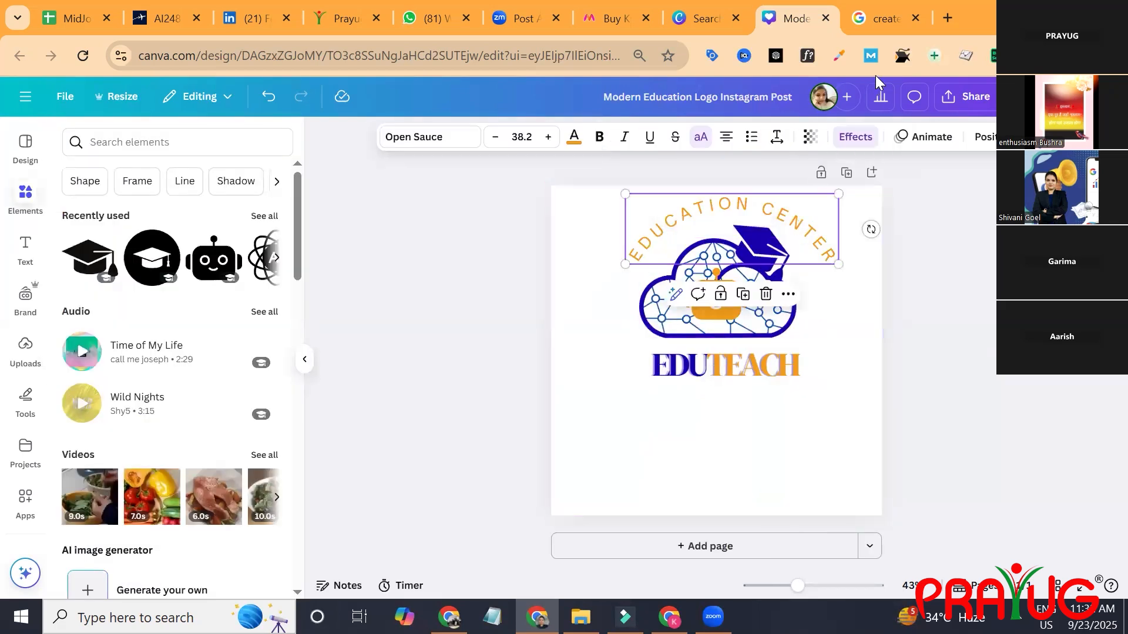
left_click(856, 139)
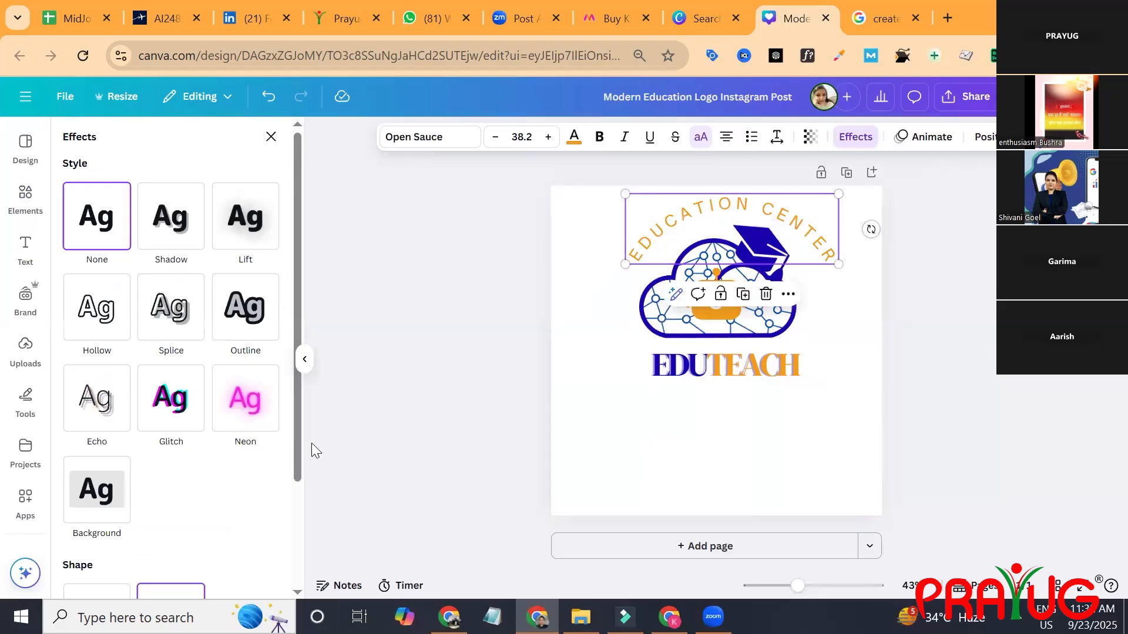
scroll(300, 458, "down", 3)
left_click_drag(147, 568, 123, 555)
left_click(100, 508)
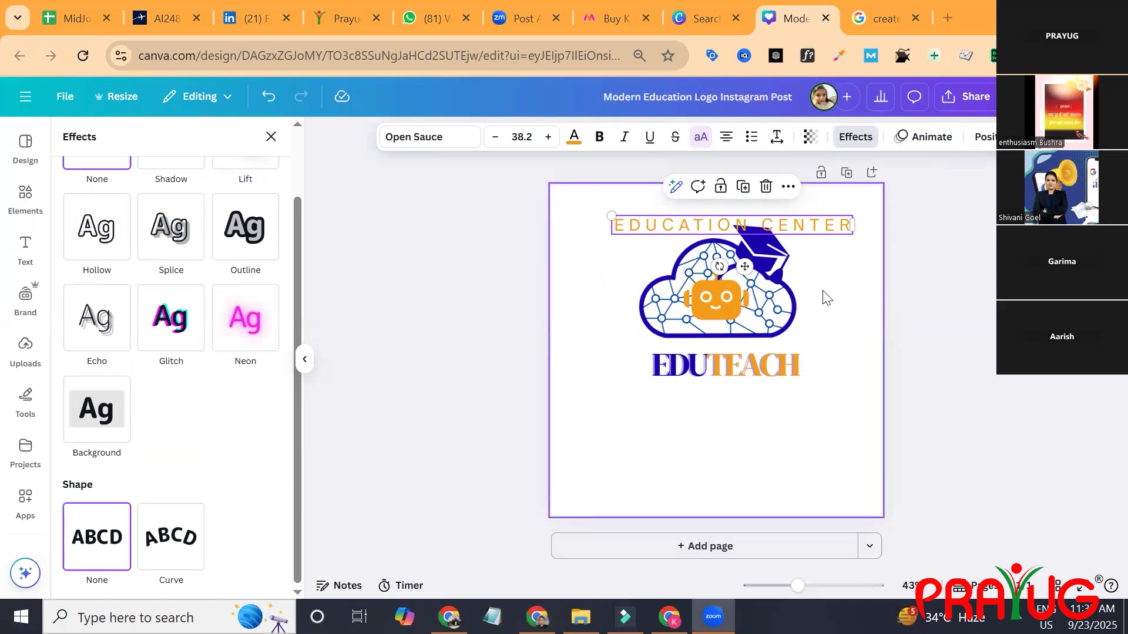
- Delete the EDUCATION CENTER tagline above the cloud graphic
left_click(915, 347)
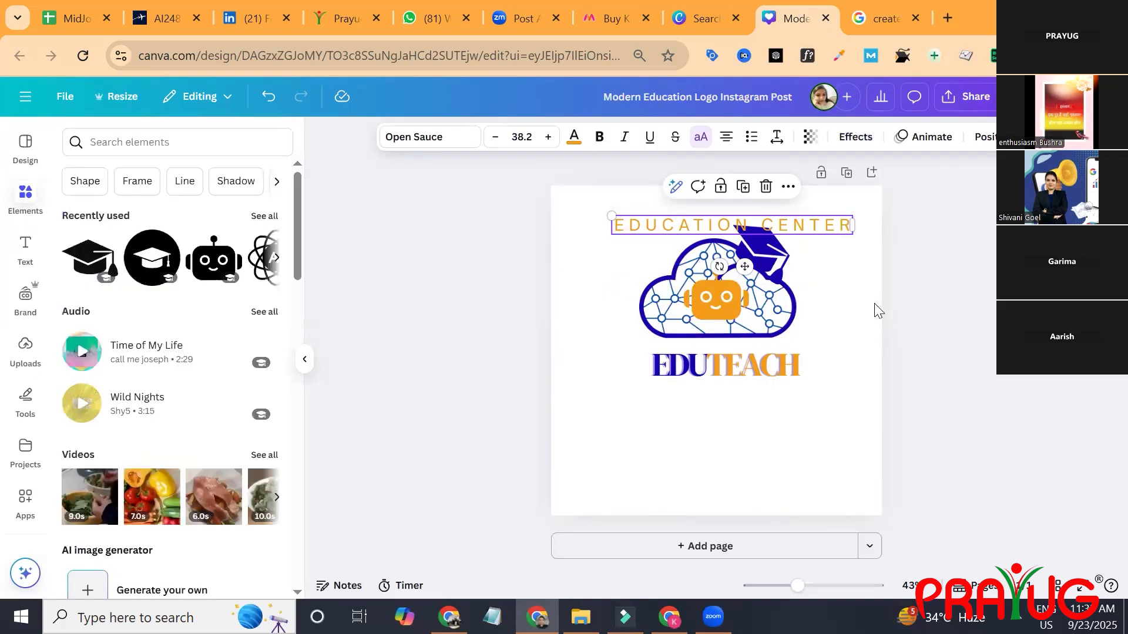
double_click(833, 227)
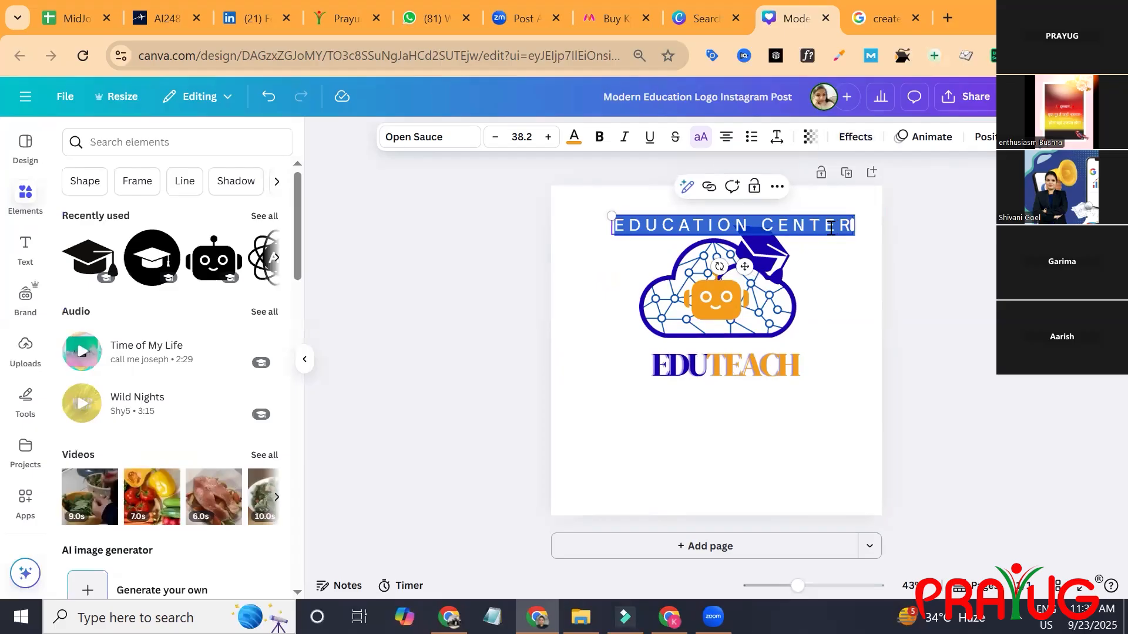
key("Delete")
left_click(908, 318)
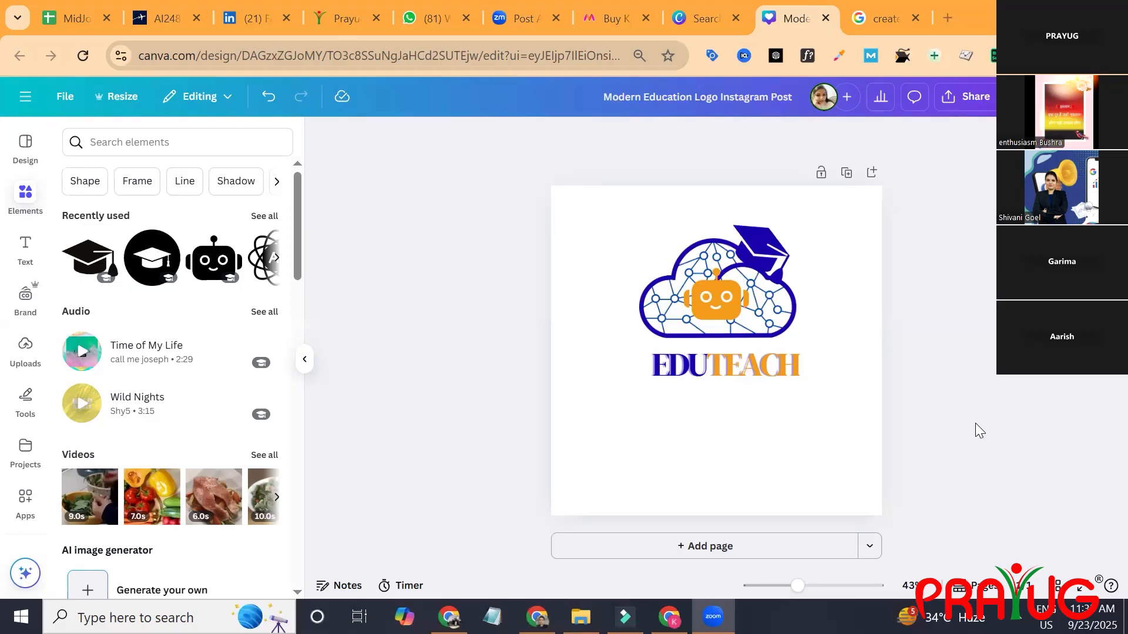
- Scale up all logo elements together to about the page's full width and centre them on the page
left_click(815, 443)
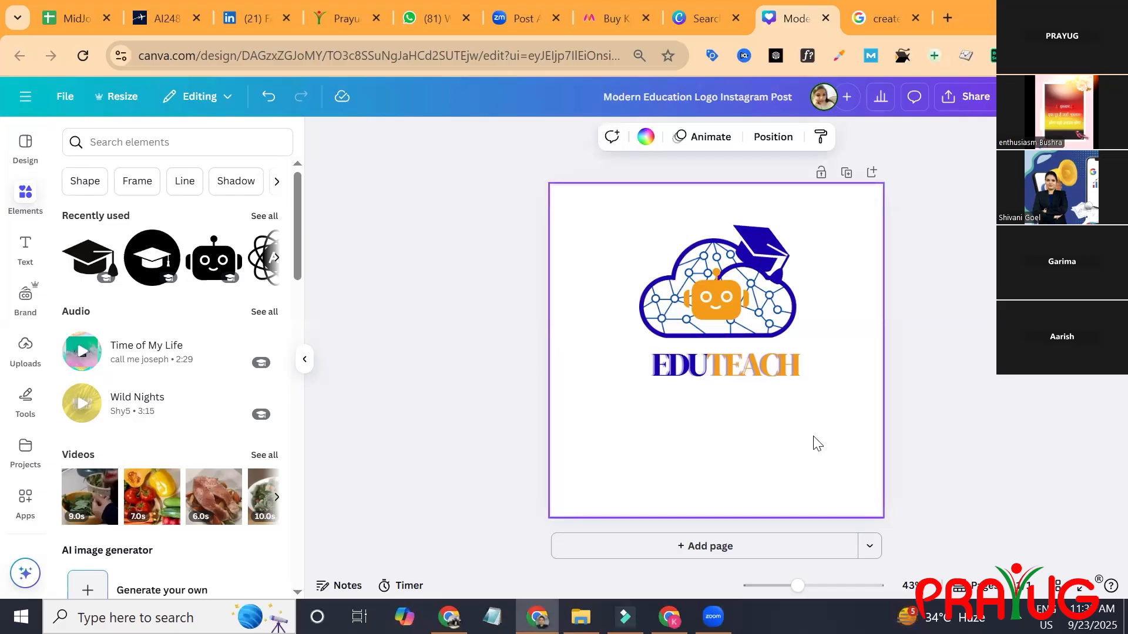
key("ctrl+a")
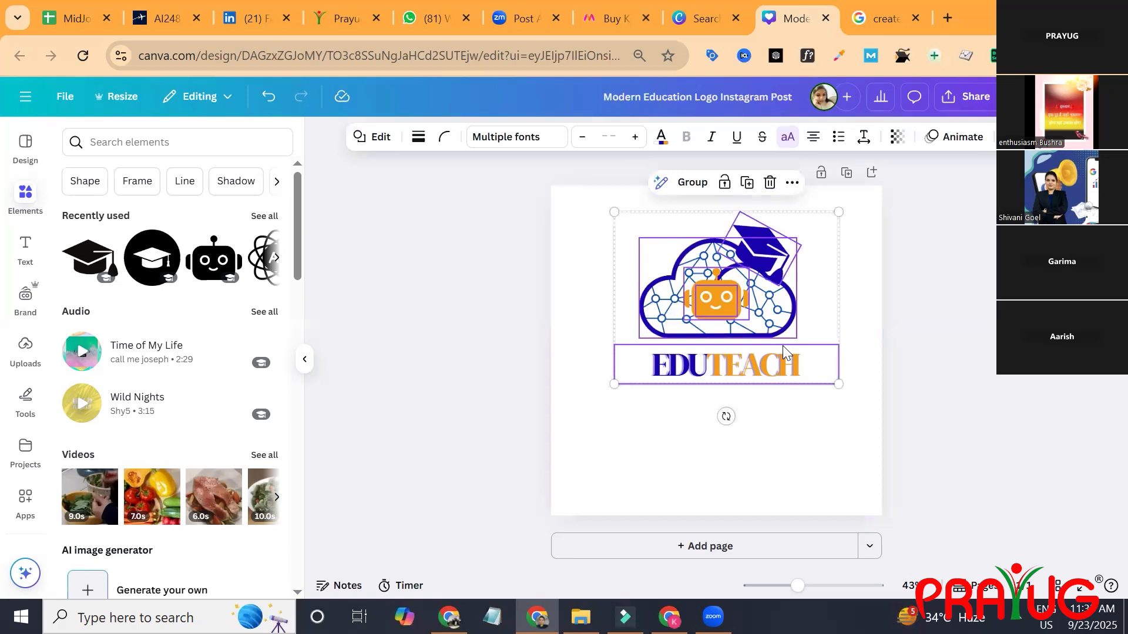
left_click_drag(742, 301, 679, 270)
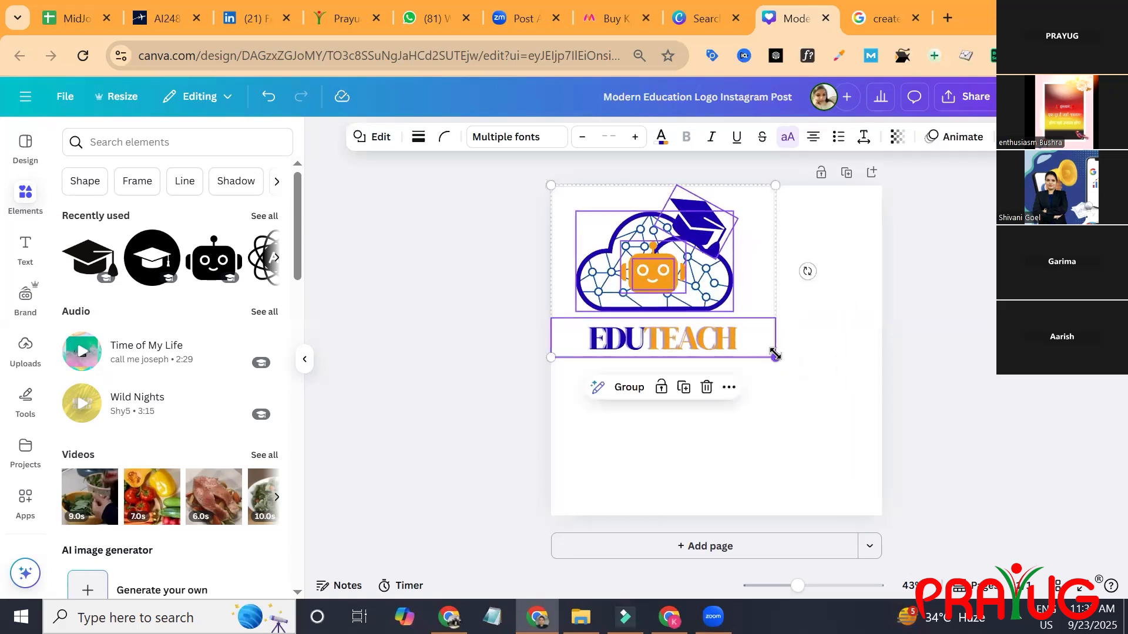
left_click_drag(777, 358, 877, 464)
left_click_drag(735, 314, 736, 340)
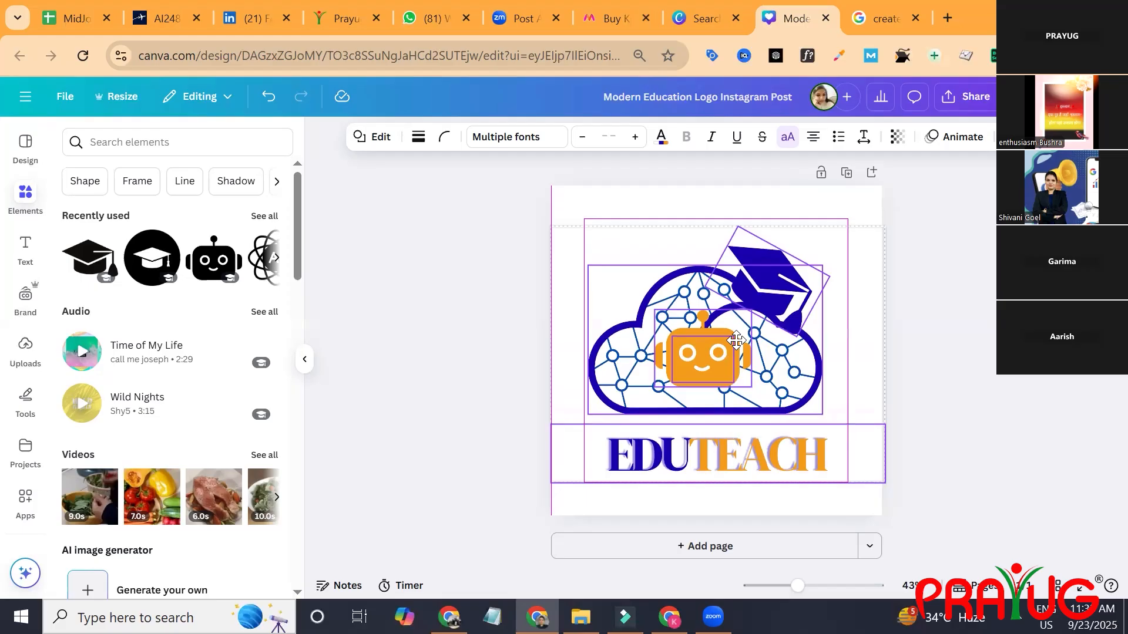
left_click_drag(736, 340, 735, 340)
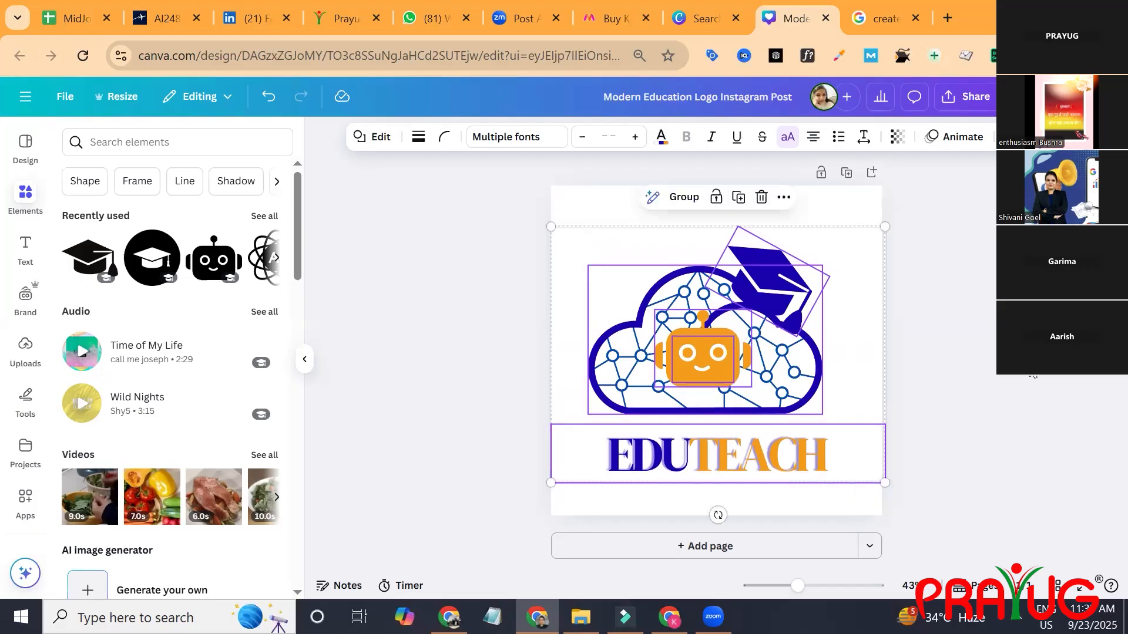
key("Escape")
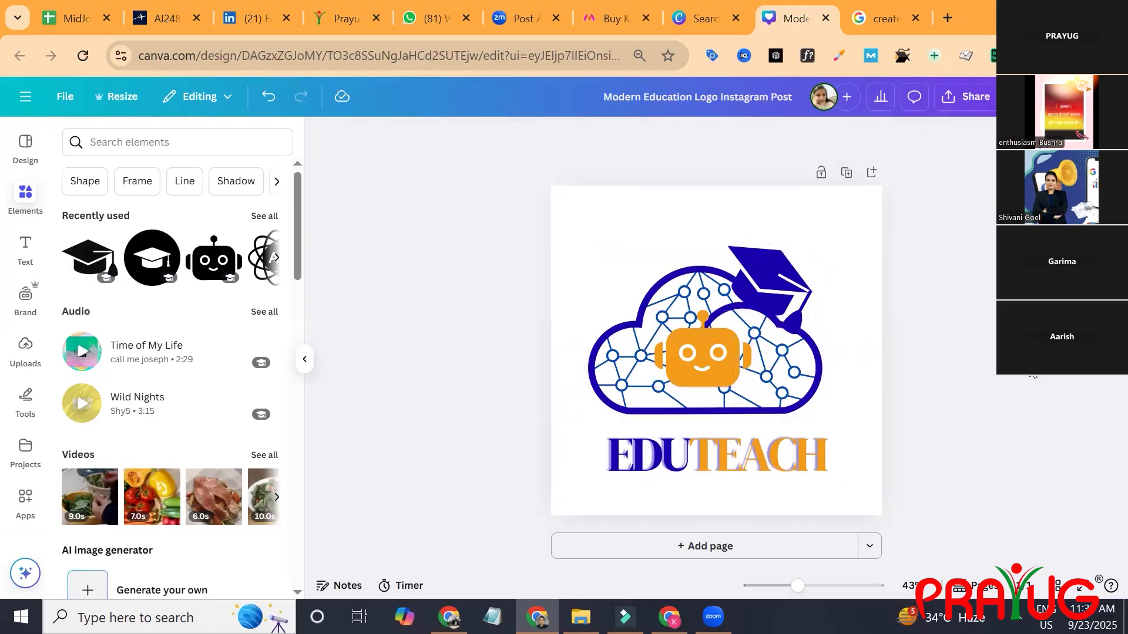
- Move the whole logo slightly up on the page and preview the design in full screen
left_click(858, 368)
mouse_move(789, 392)
left_mouse_down()
mouse_move(787, 370)
mouse_move(790, 383)
left_mouse_up()
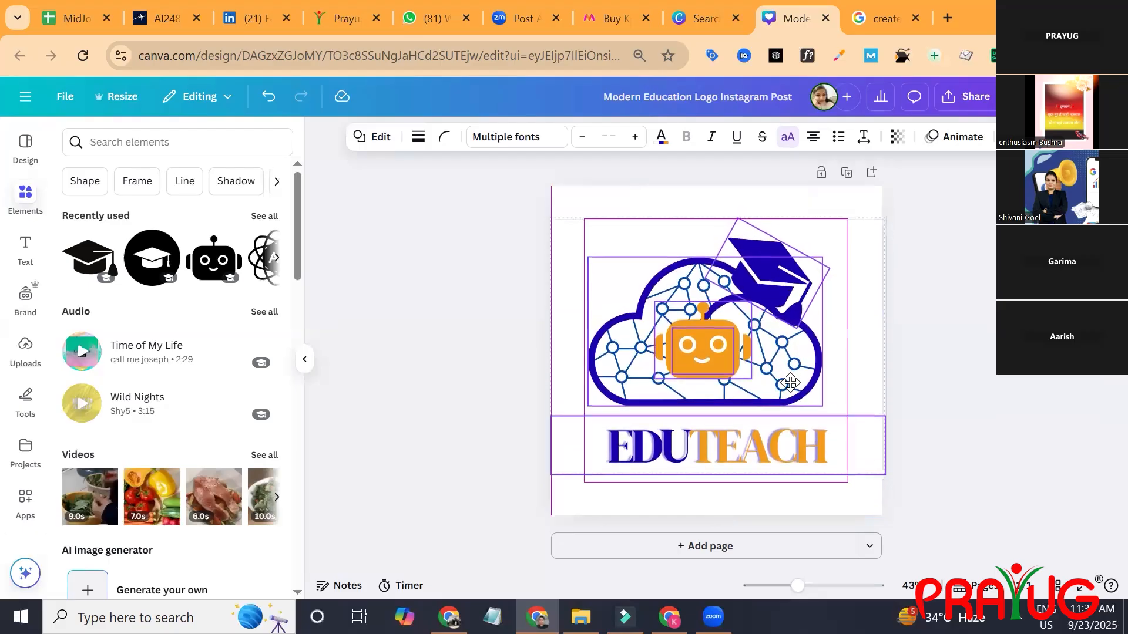
left_click(939, 456)
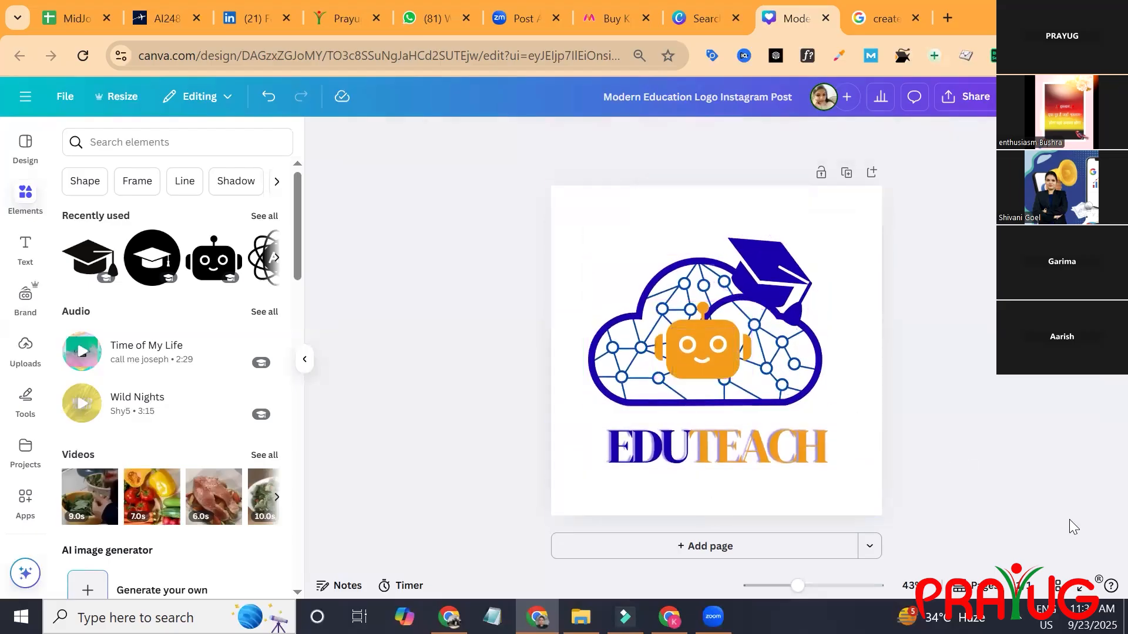
left_click(1084, 586)
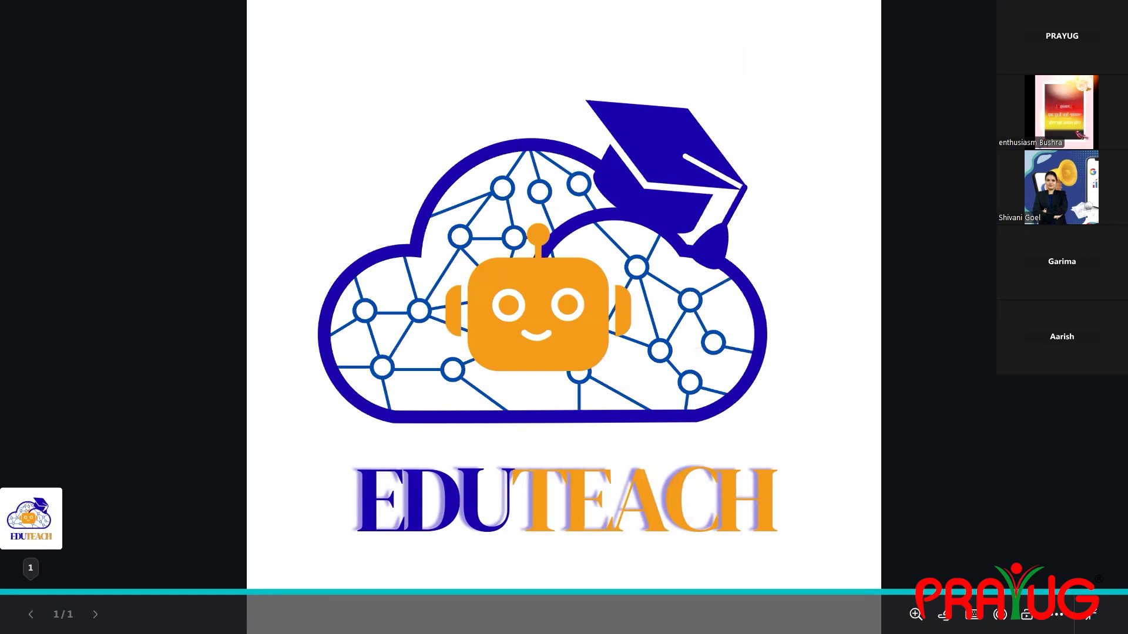
key("Escape")
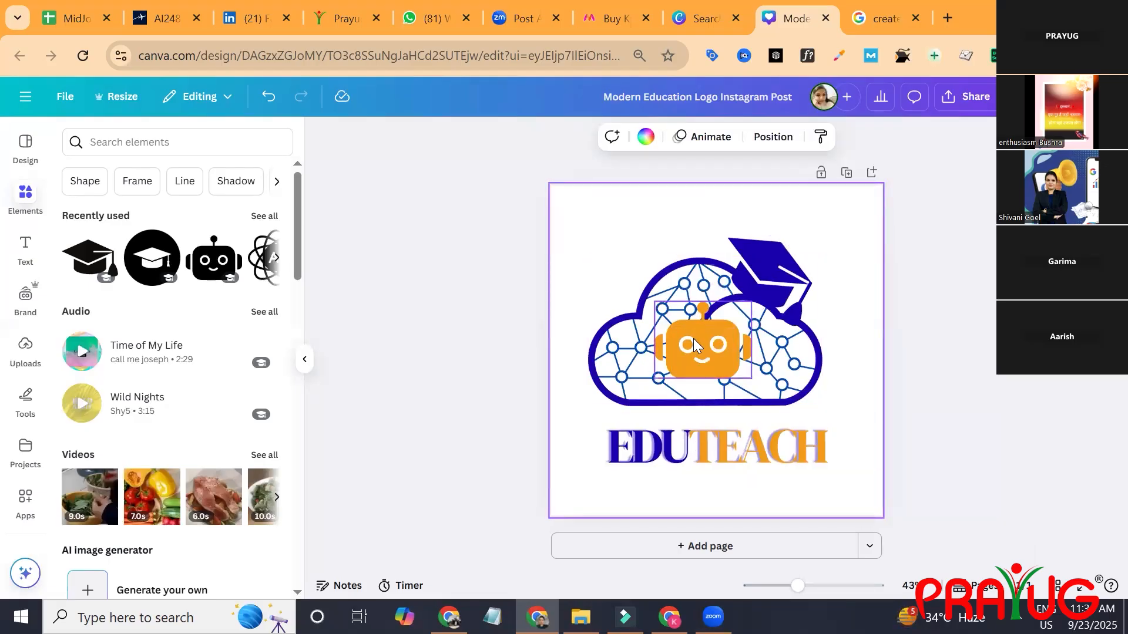
- Search the elements library for "ED 3D TEXT" and limit the results to graphics
left_click(107, 139)
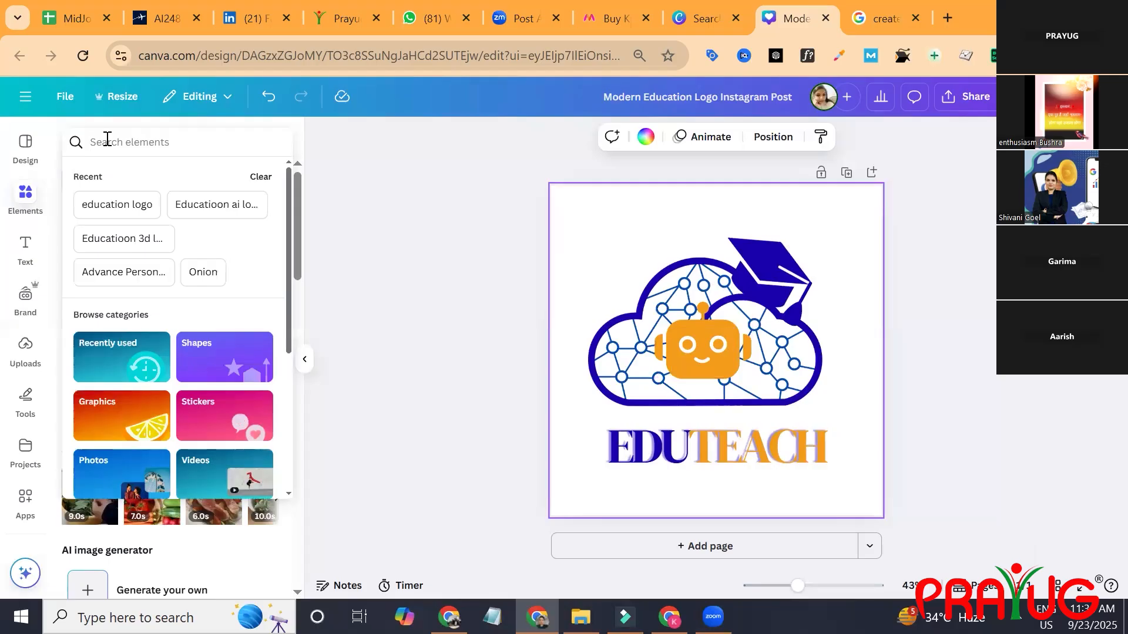
type("ED")
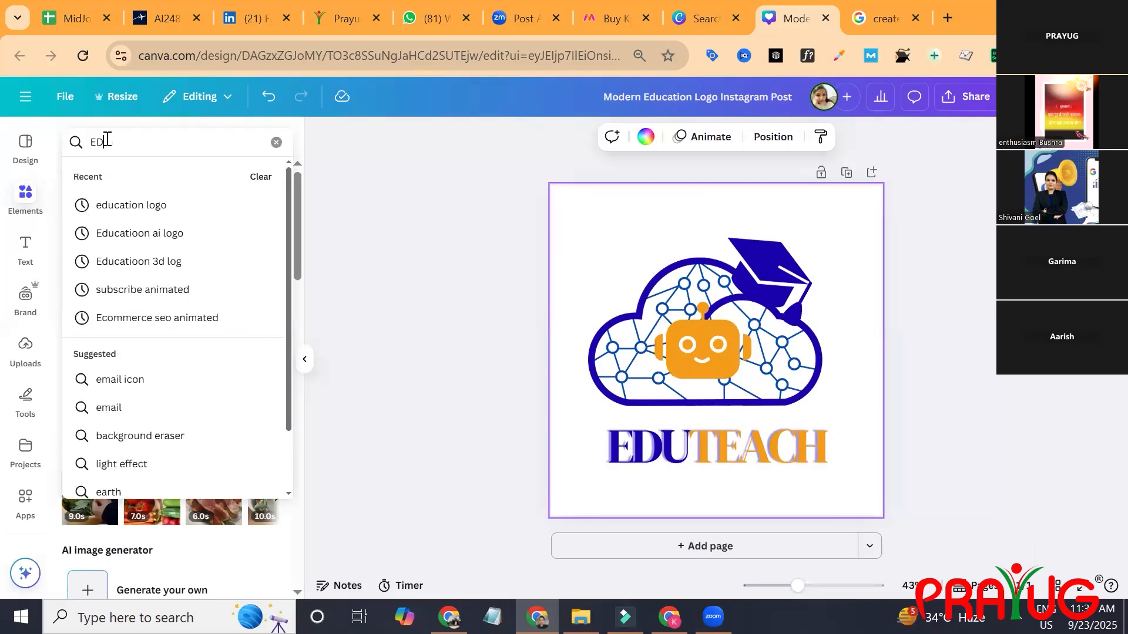
type(" TEXT")
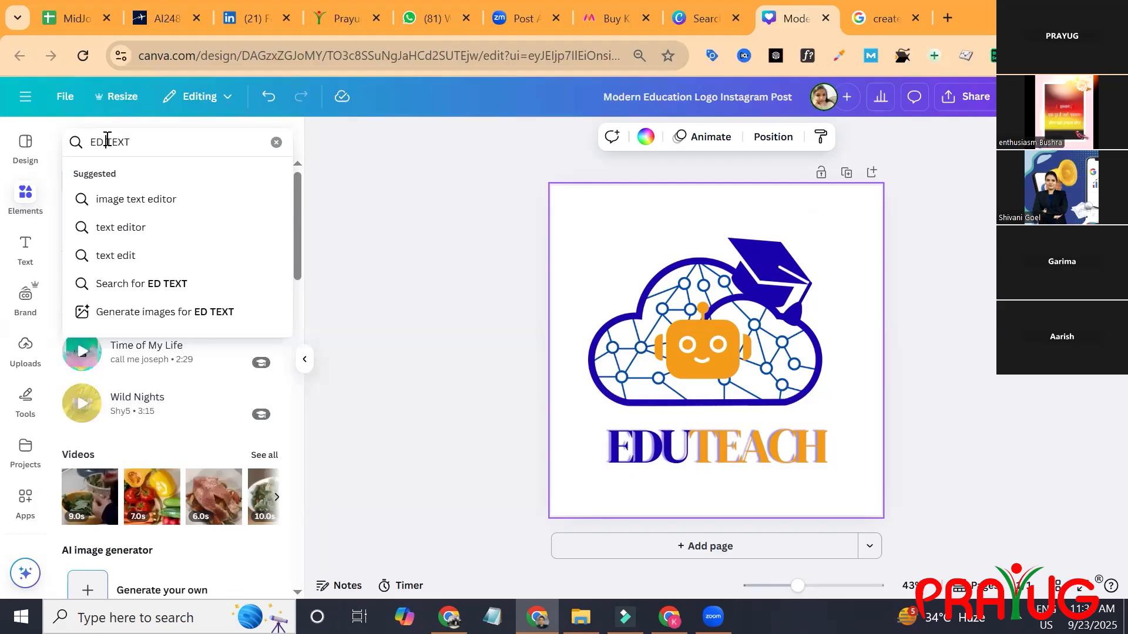
type("3D")
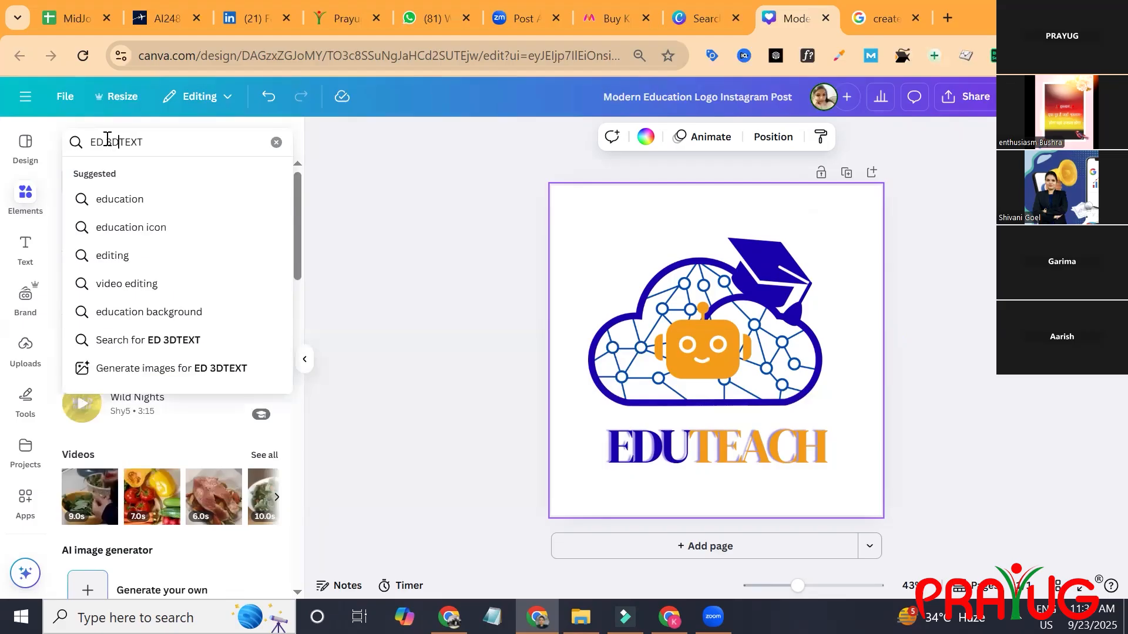
key("Return")
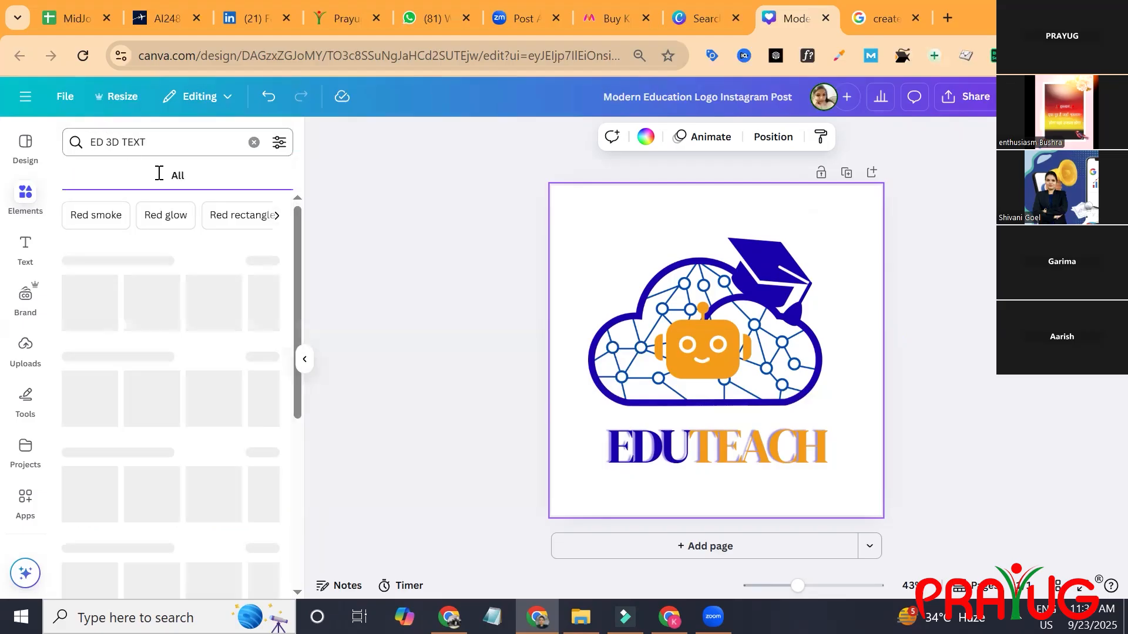
left_click(121, 176)
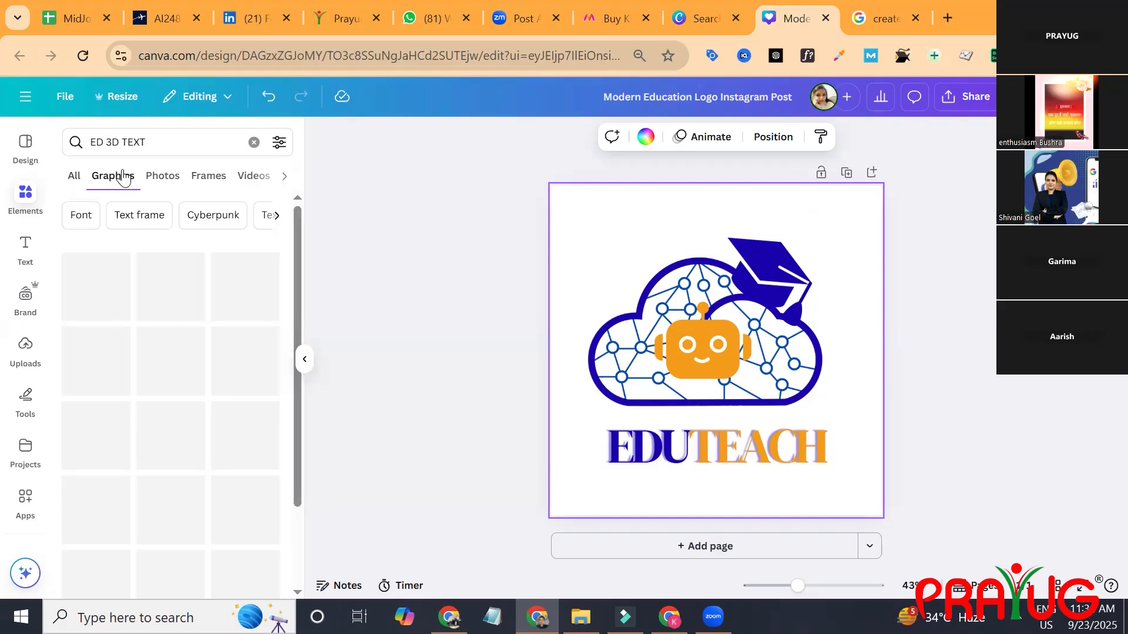
- Search the graphics for "E&D 3D TEXT" and look through the results for suitable 3D letters
left_click(93, 143)
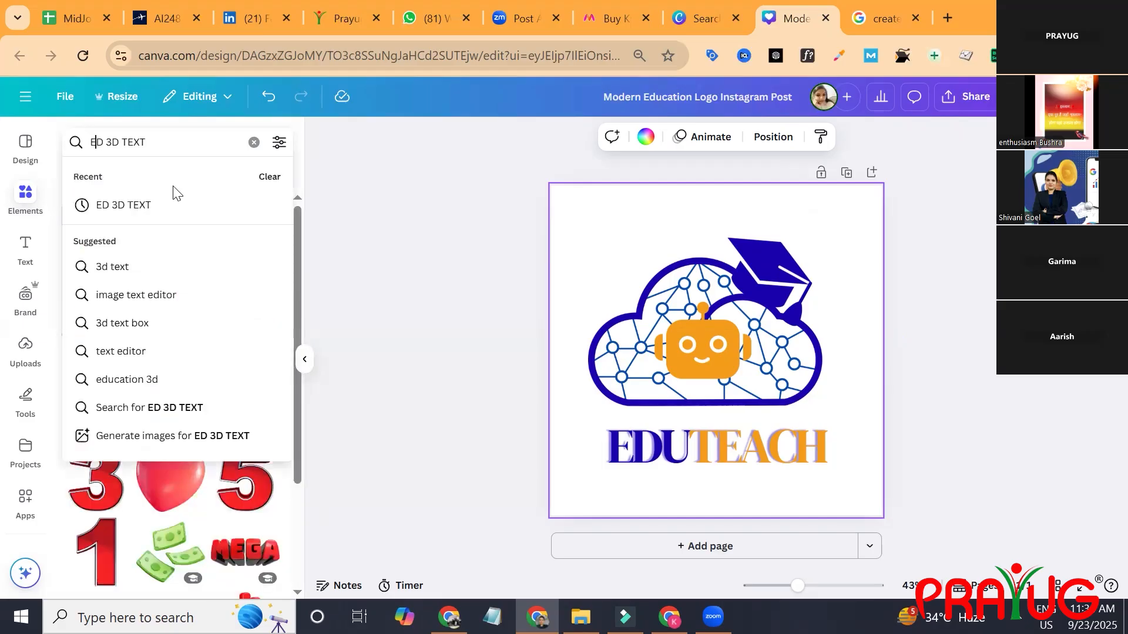
type("&")
key("Return")
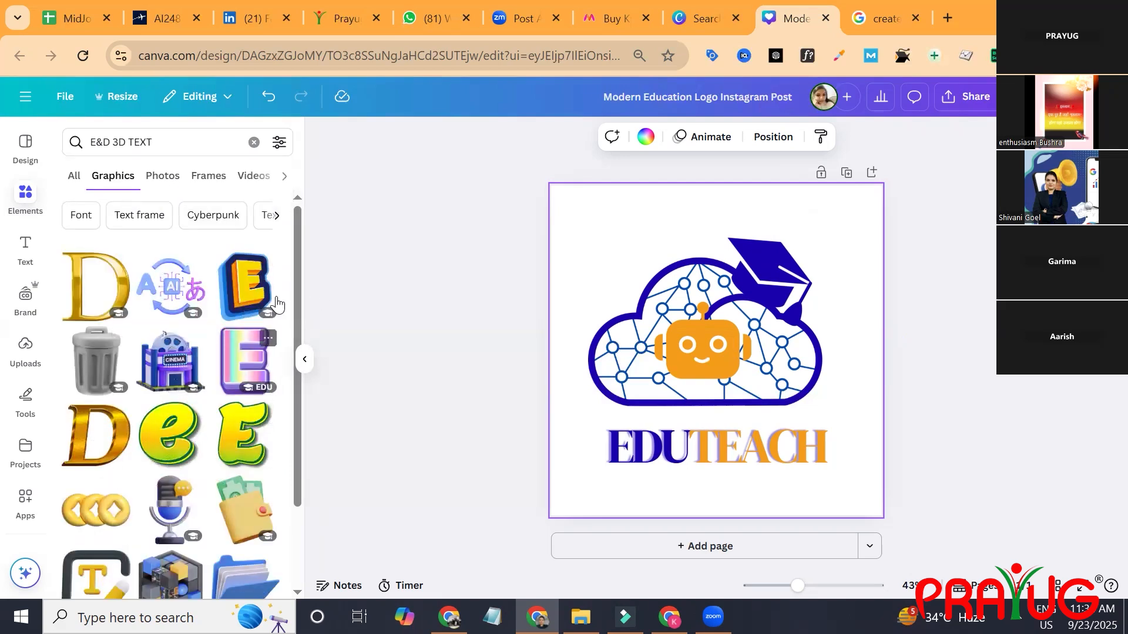
scroll(304, 321, "down", 3)
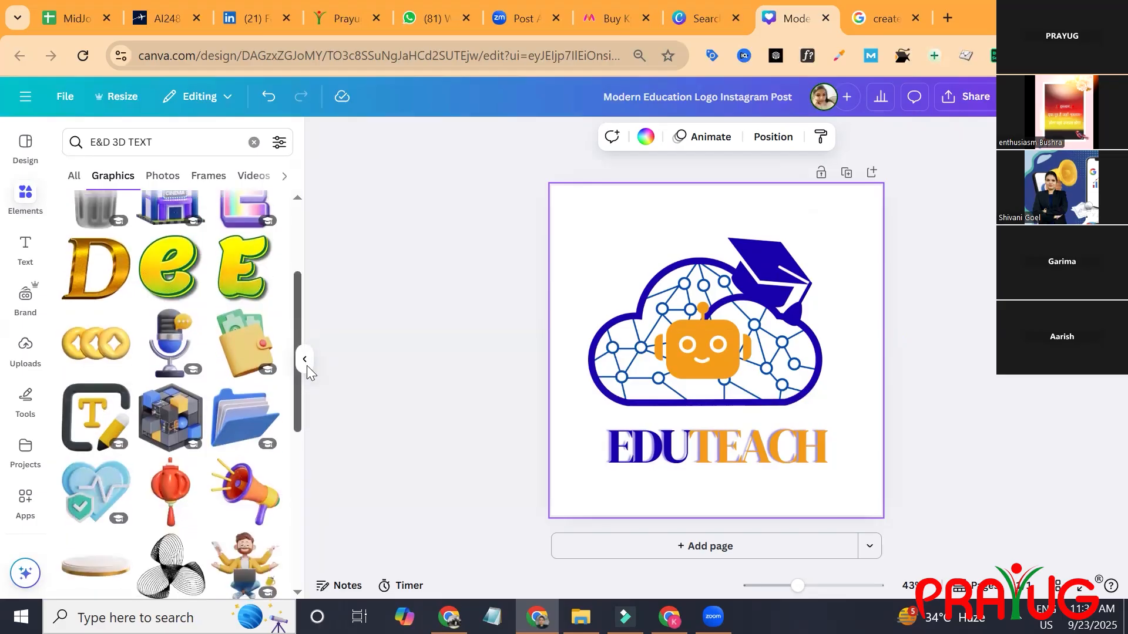
scroll(306, 366, "down", 5)
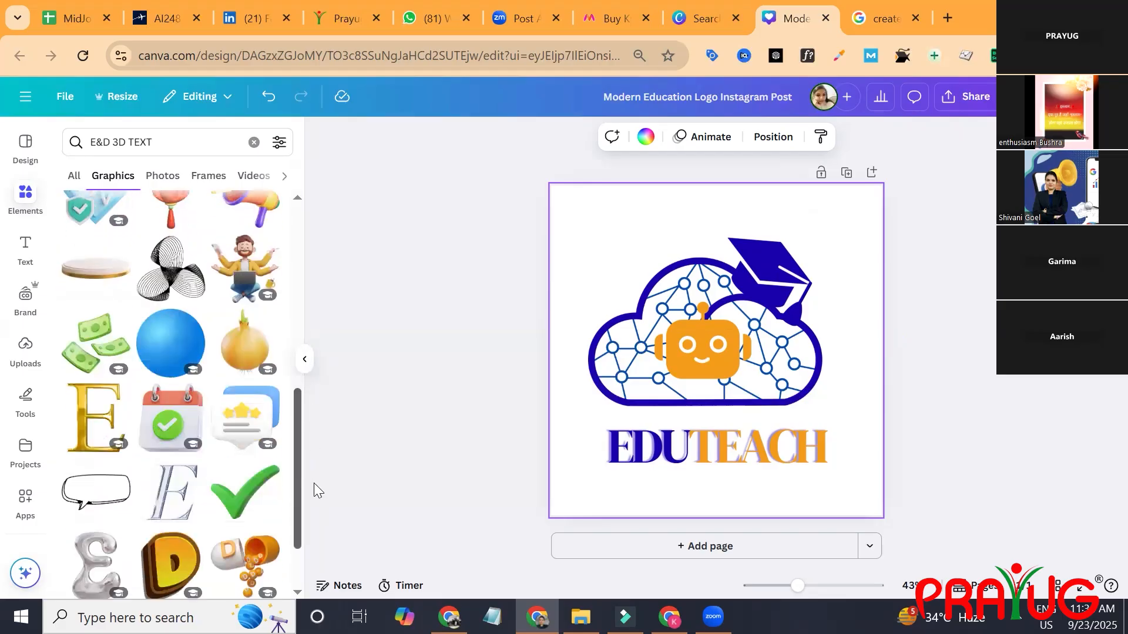
scroll(297, 516, "down", 5)
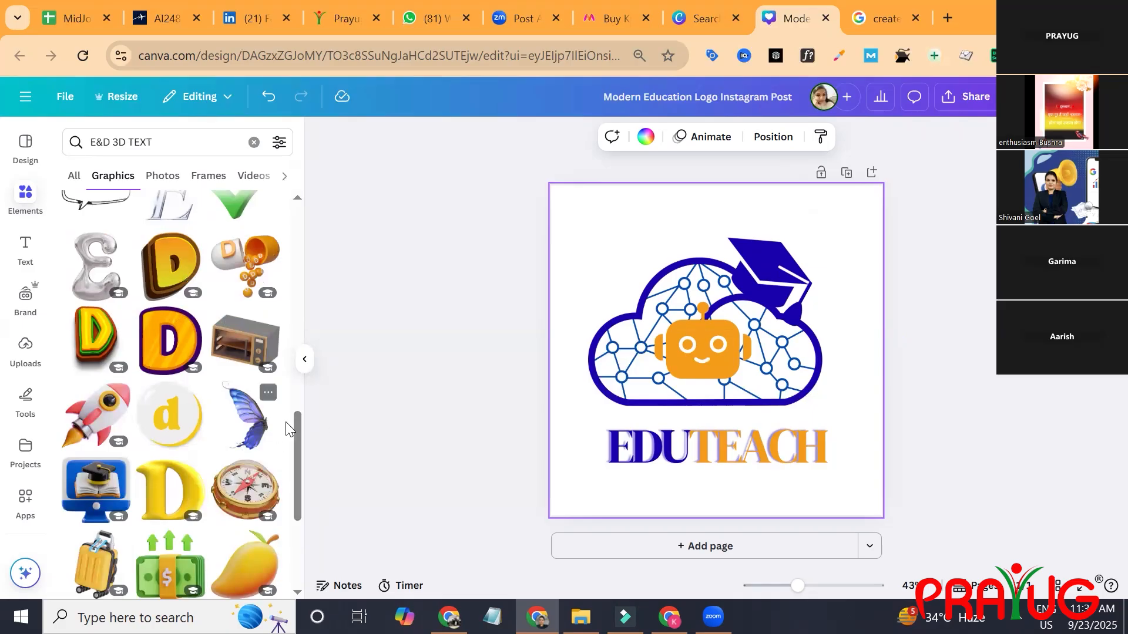
scroll(299, 437, "down", 3)
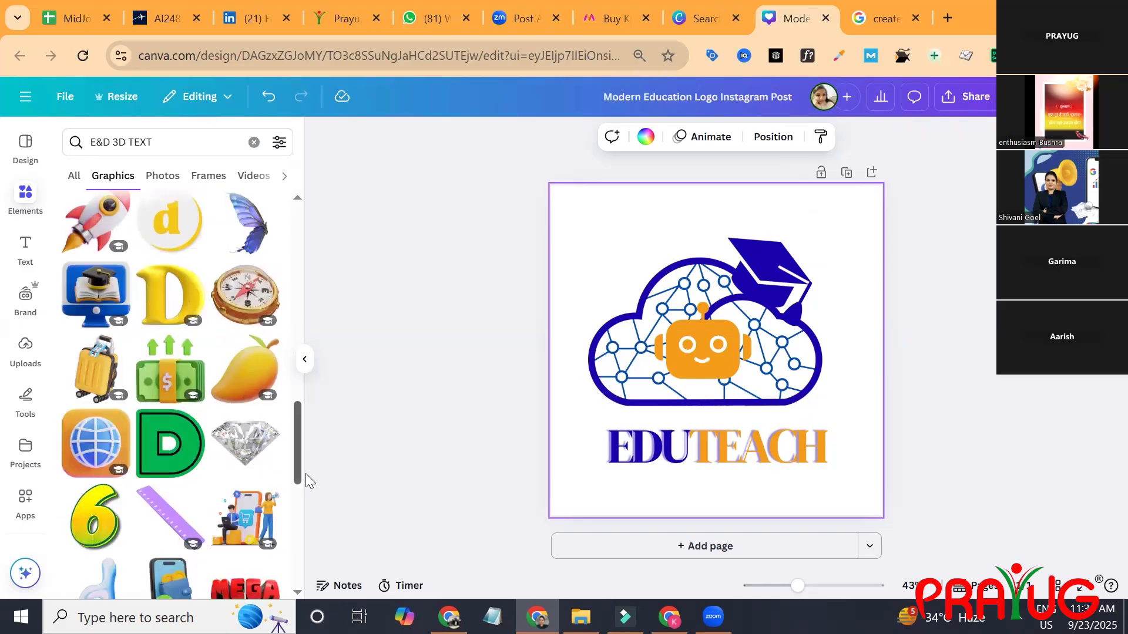
scroll(291, 458, "down", 4)
scroll(306, 552, "down", 3)
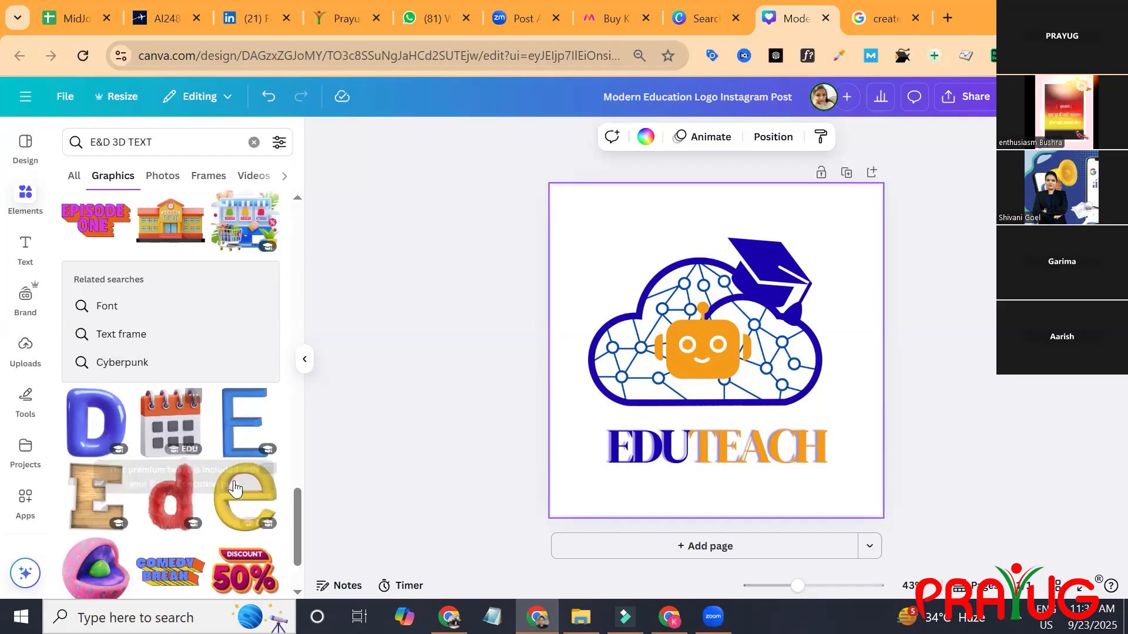
left_click_drag(295, 521, 320, 633)
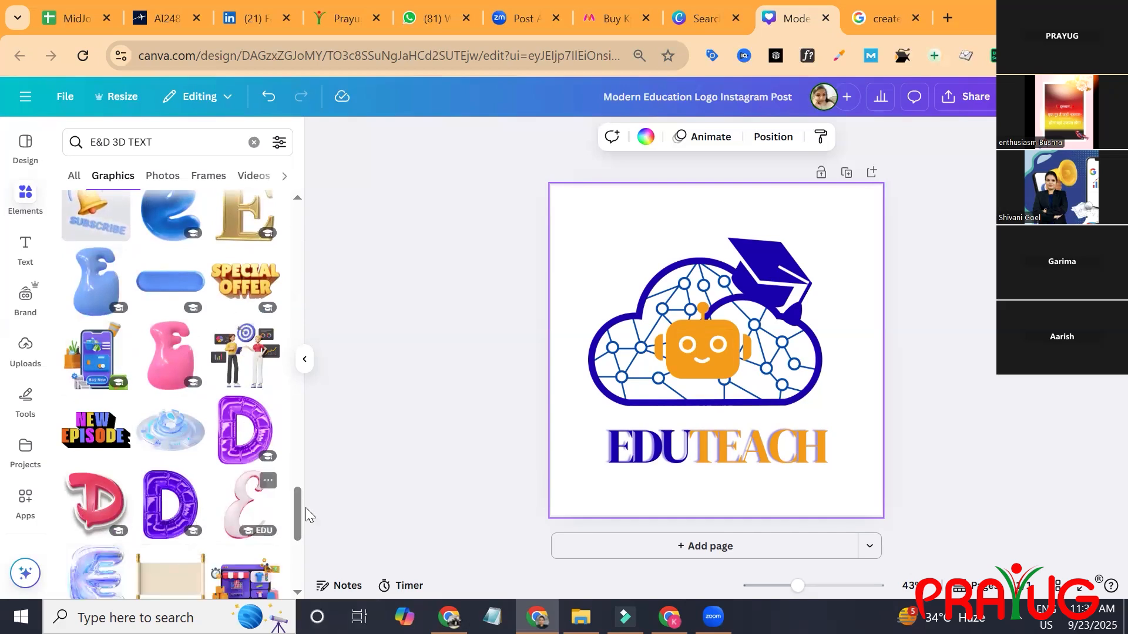
left_click_drag(294, 506, 298, 580)
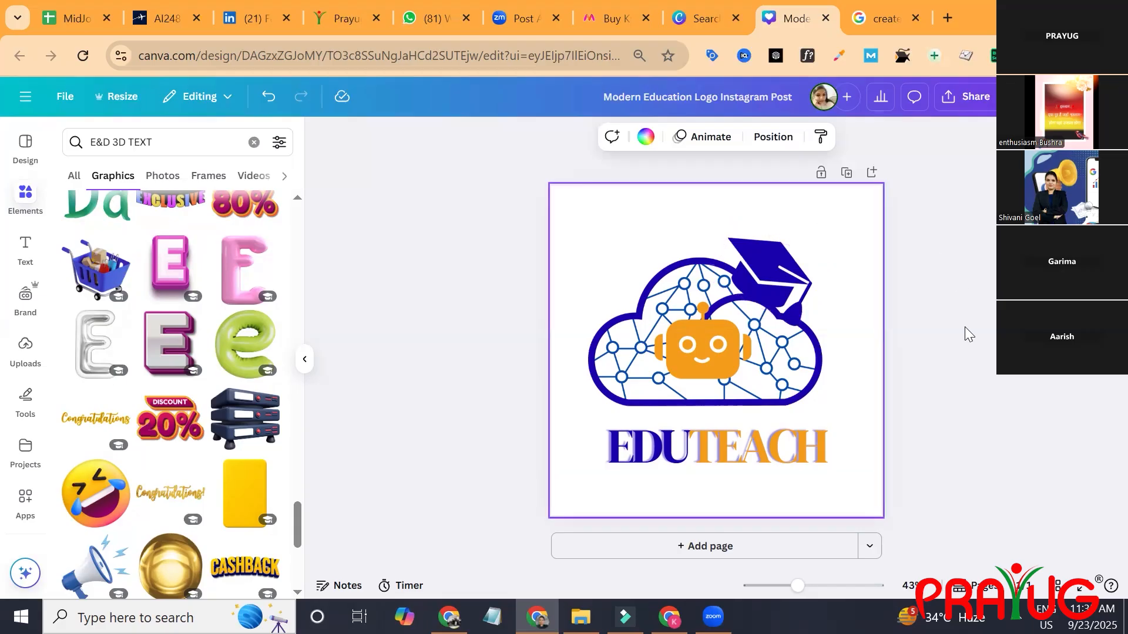
- Duplicate the logo page and set the copy's background colour to Vividindigo #1800ad
left_click(929, 351)
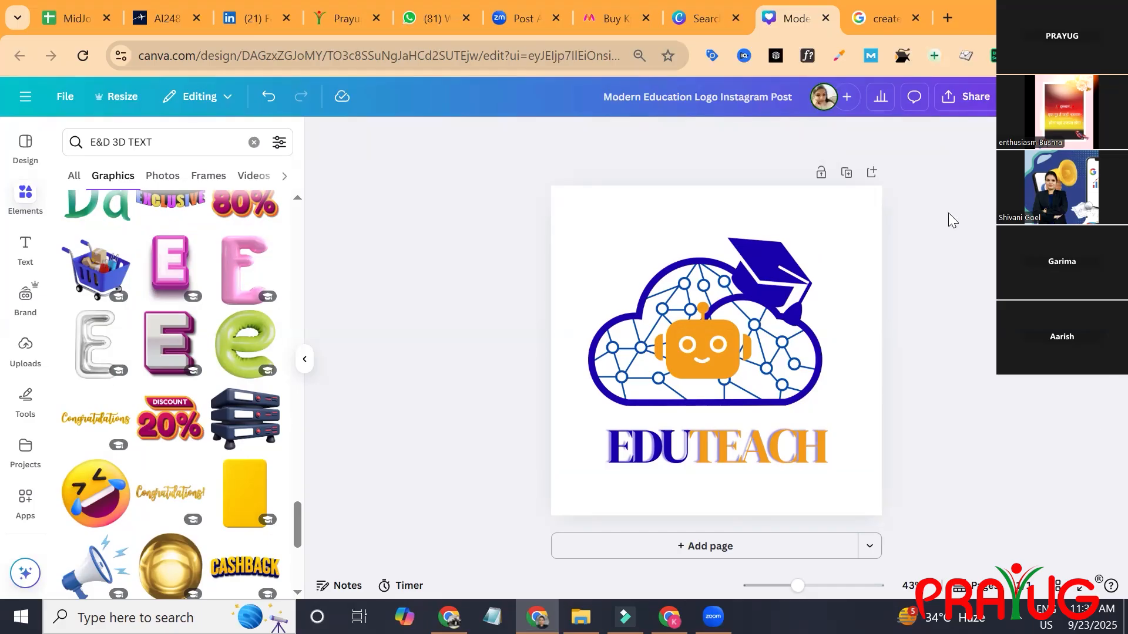
left_click(846, 178)
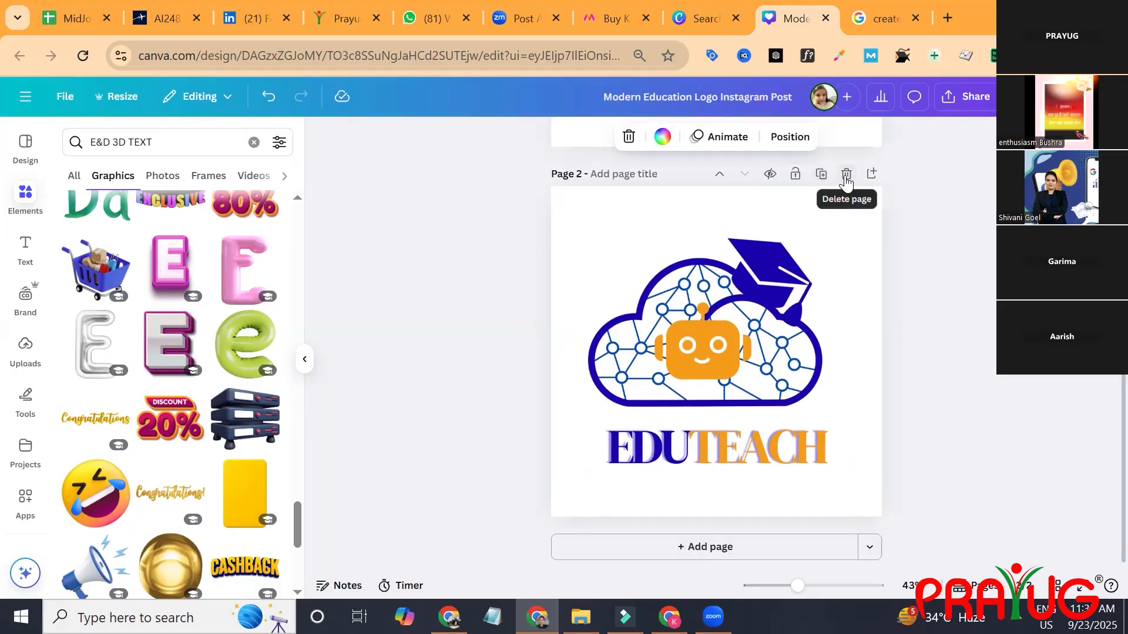
left_click(839, 219)
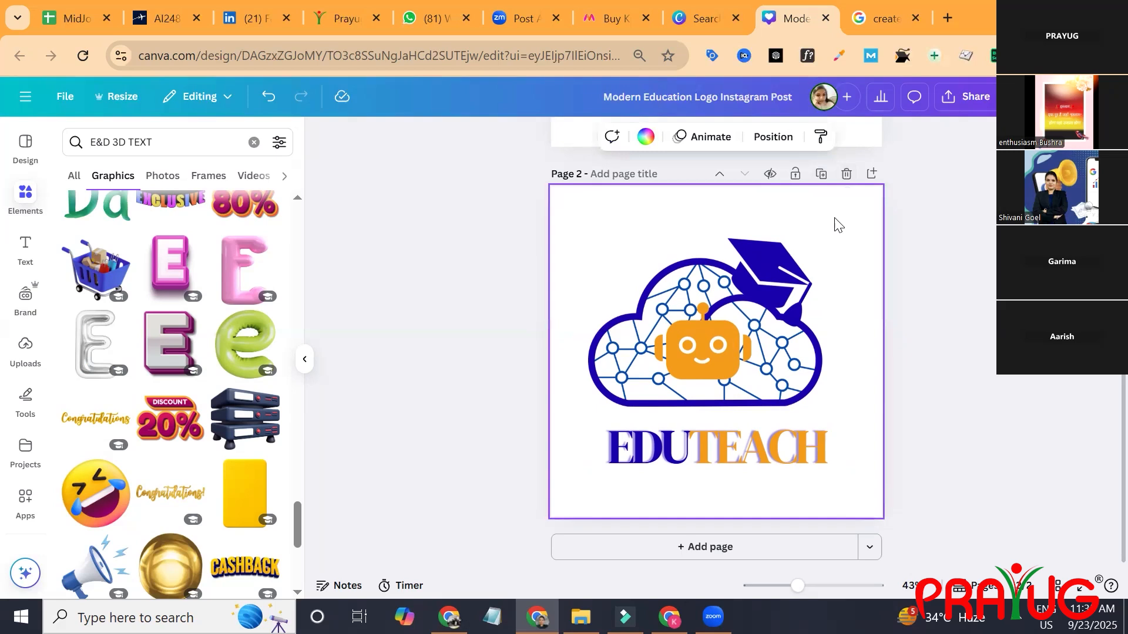
left_click(646, 144)
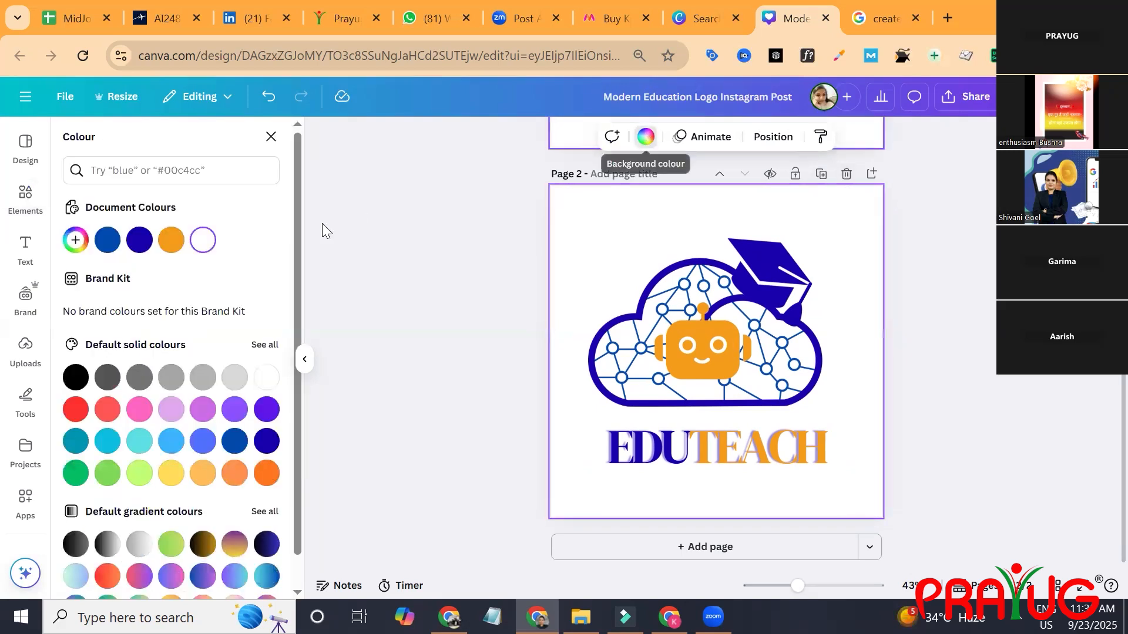
left_click(140, 240)
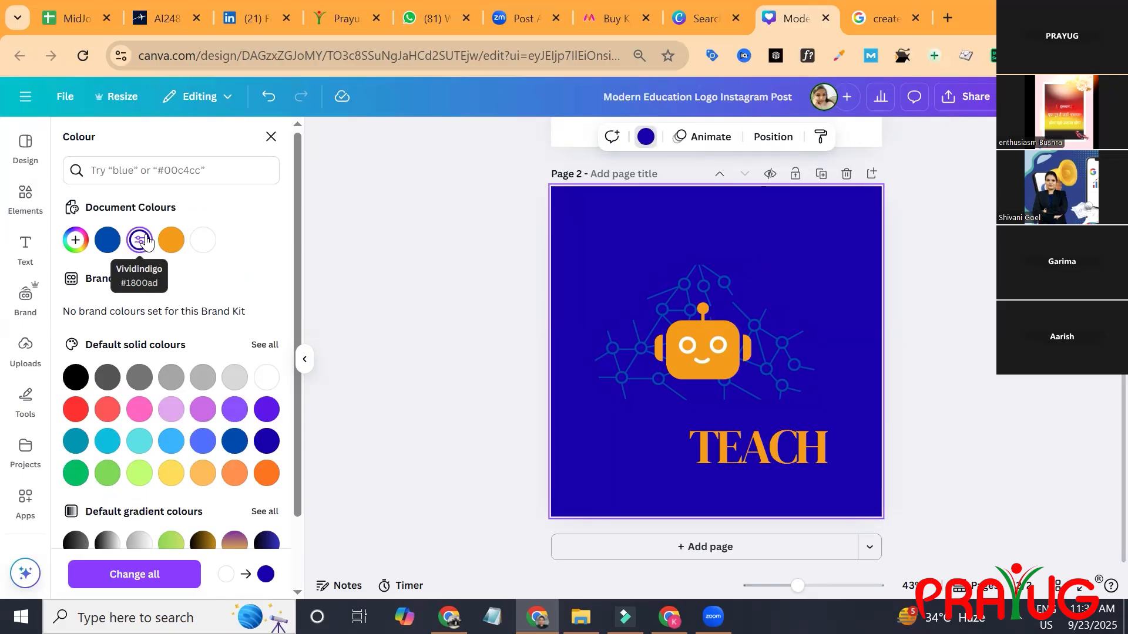
- Recolour the cloud outline and the graduation cap on page 2 white
left_click(699, 282)
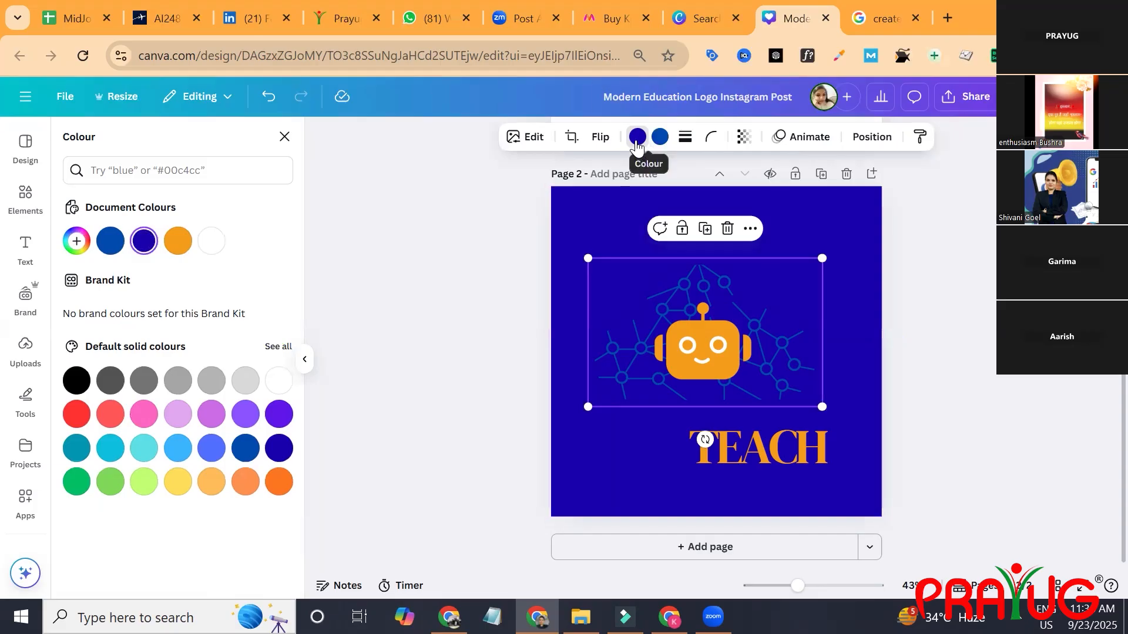
left_click(637, 139)
left_click(636, 139)
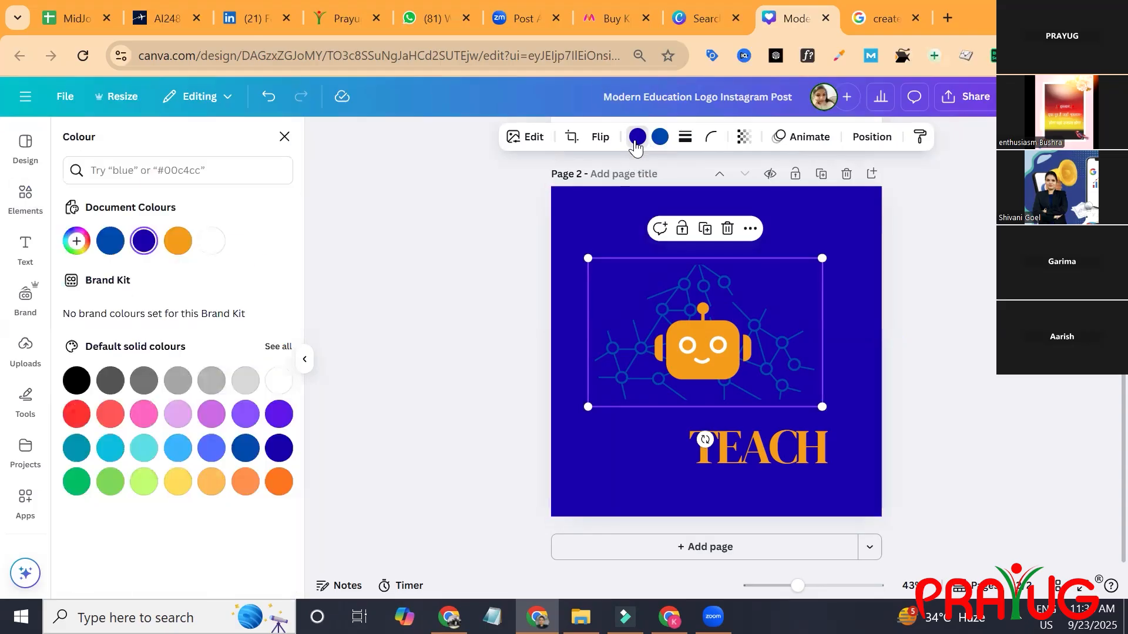
left_click(210, 248)
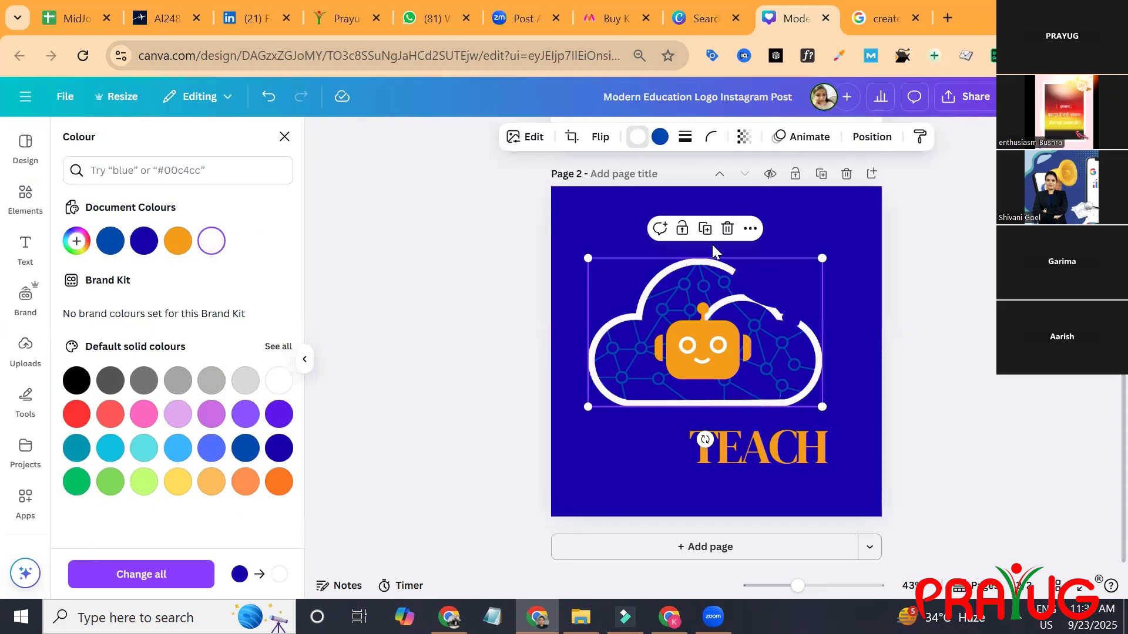
left_click(773, 266)
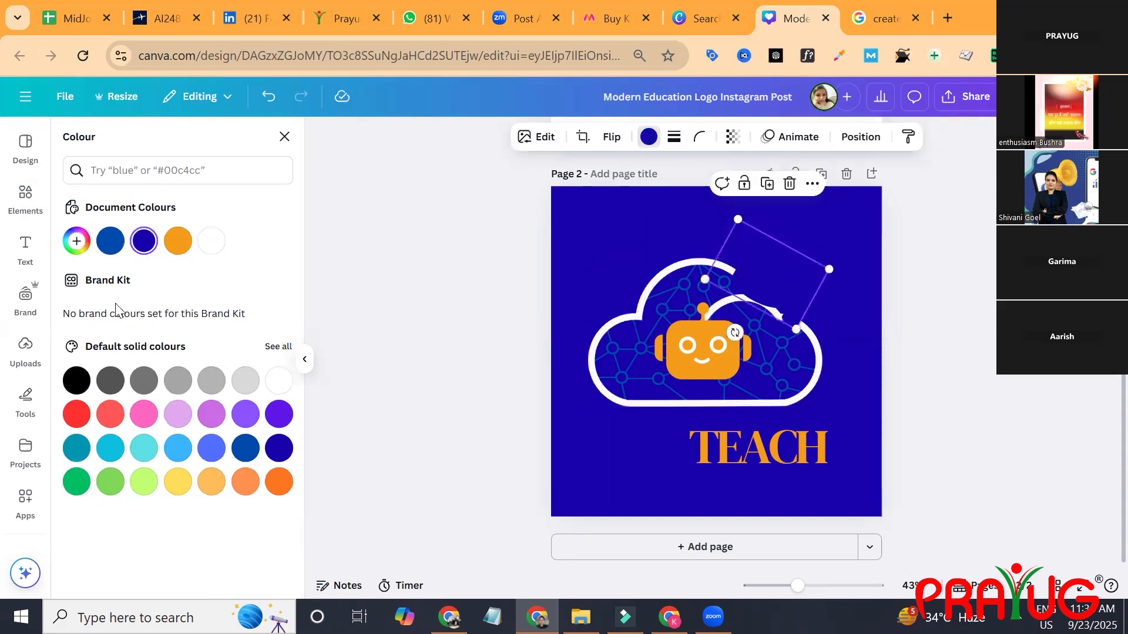
left_click(210, 248)
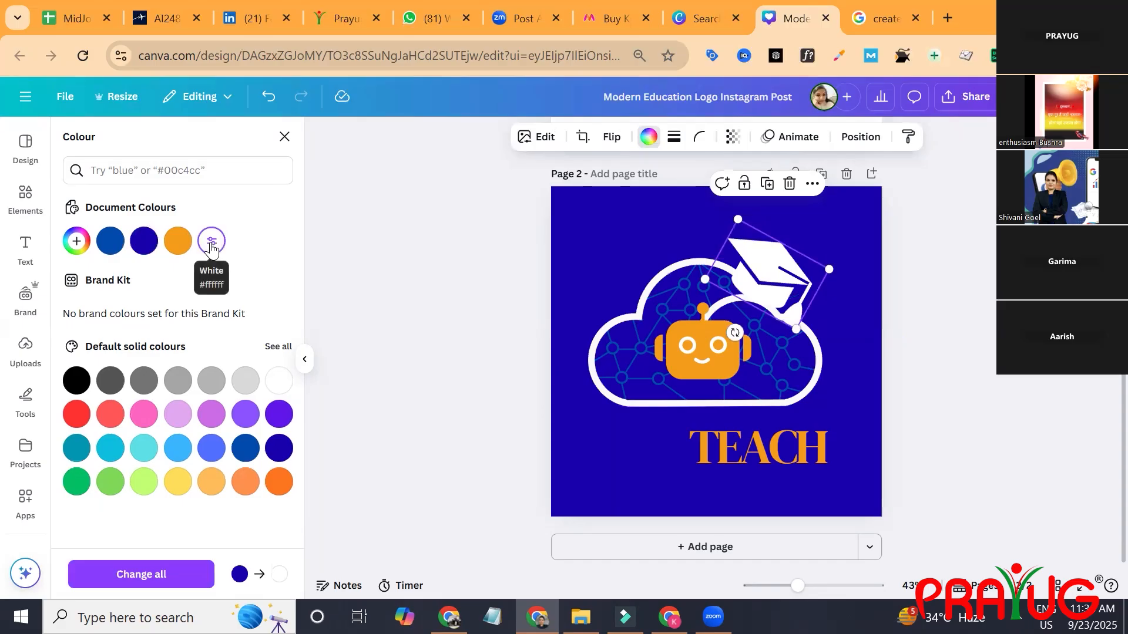
- Recolour the network lines inside the cloud on page 2 medium grey
left_click(696, 293)
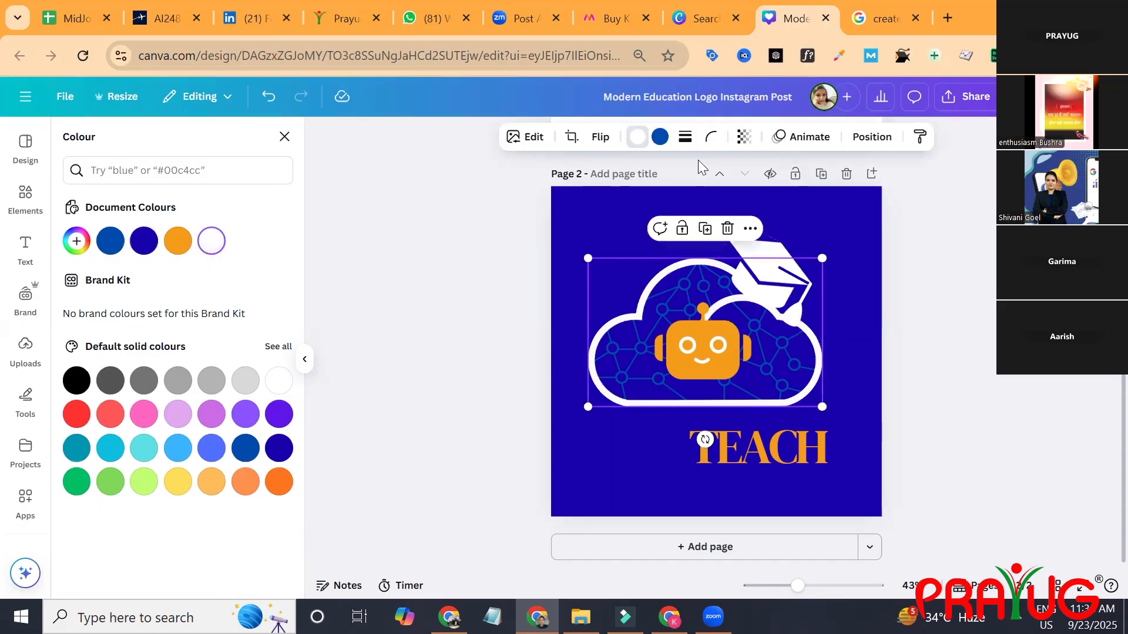
left_click(660, 138)
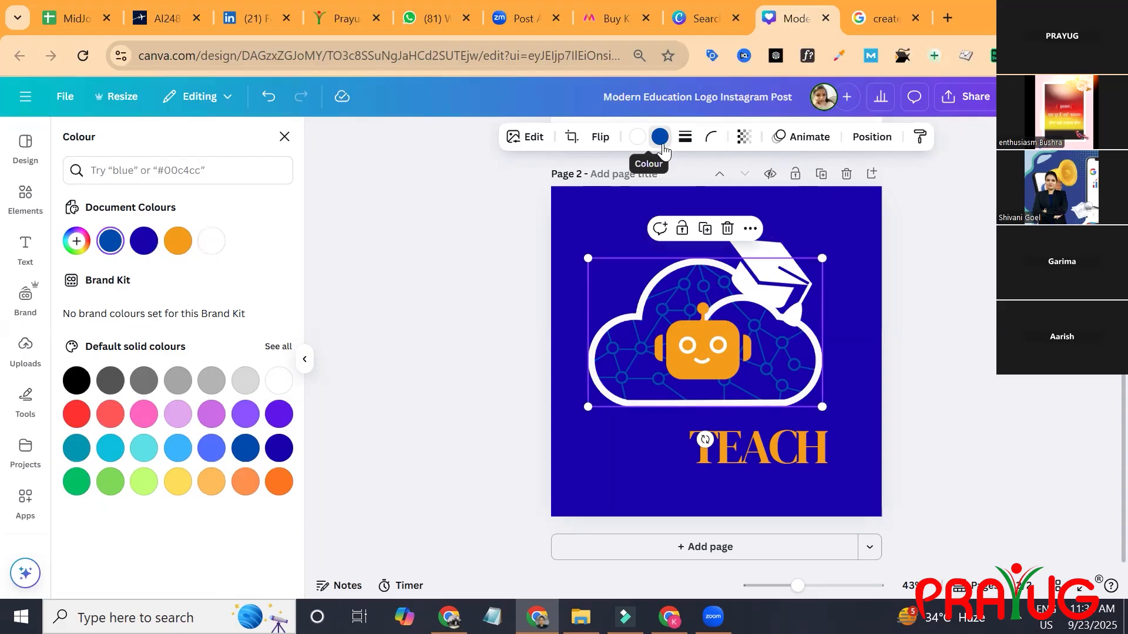
left_click(177, 382)
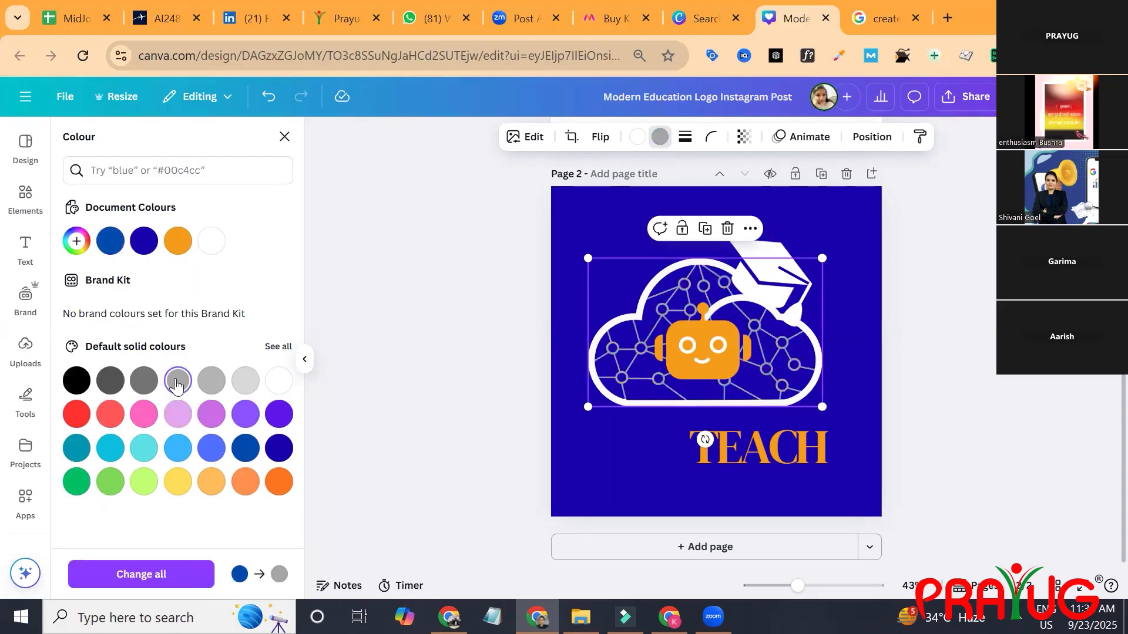
- Try dark grey and a strong orange on the page 2 graduation cap, and settle on Orange #ff914d
left_click(757, 259)
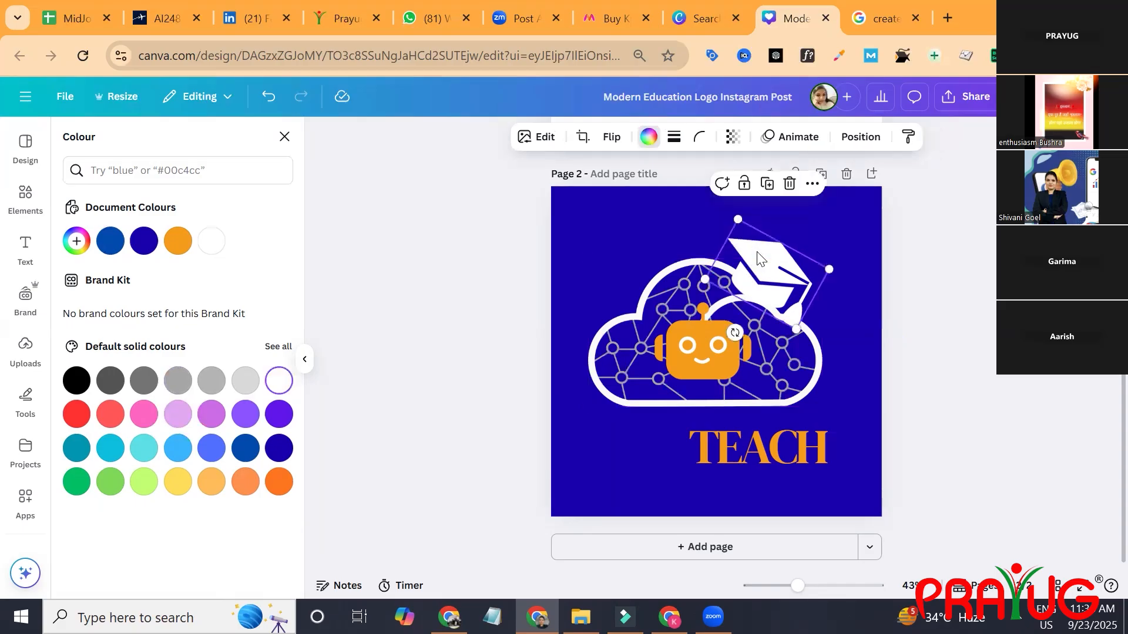
left_click(144, 380)
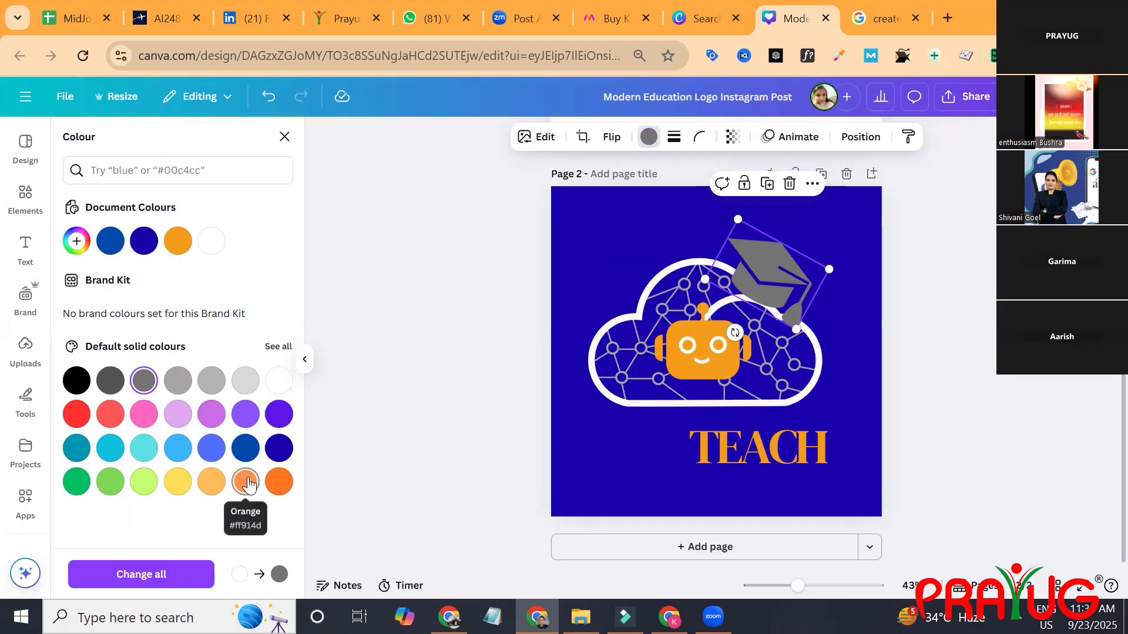
left_click(281, 483)
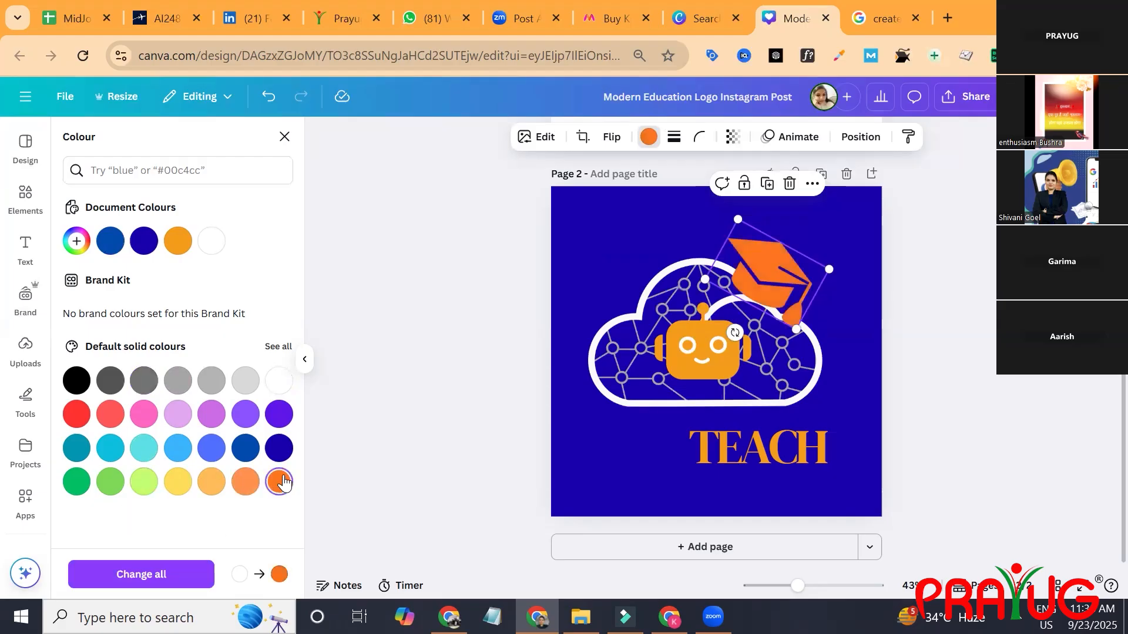
left_click(245, 486)
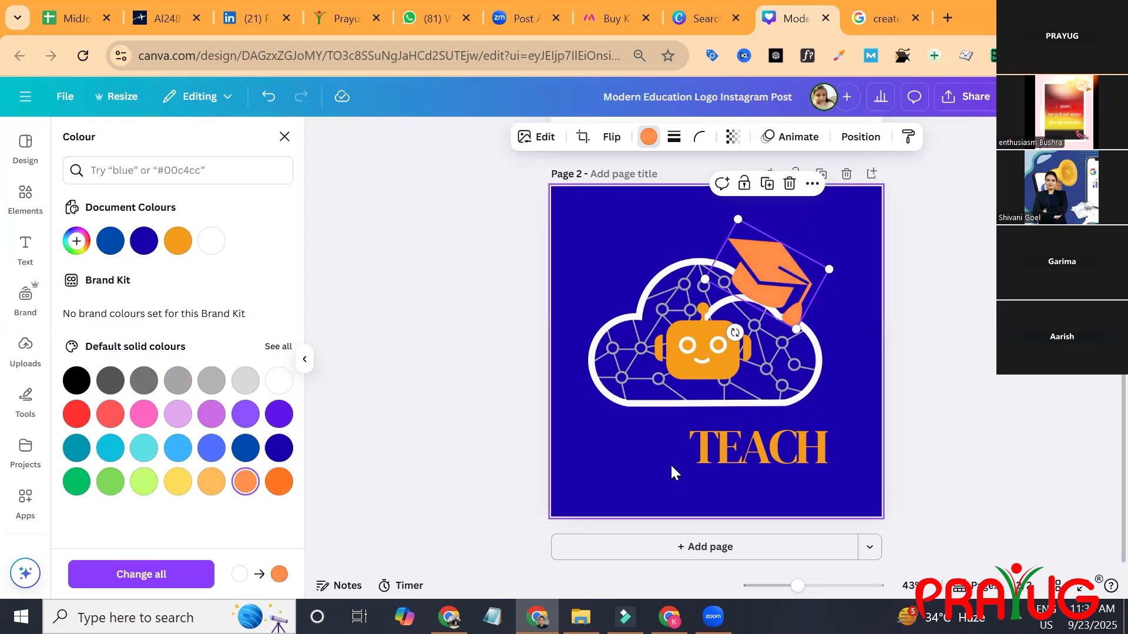
- Recolour only the letters EDU of the EDUTEACH text on page 2 white
left_click(657, 456)
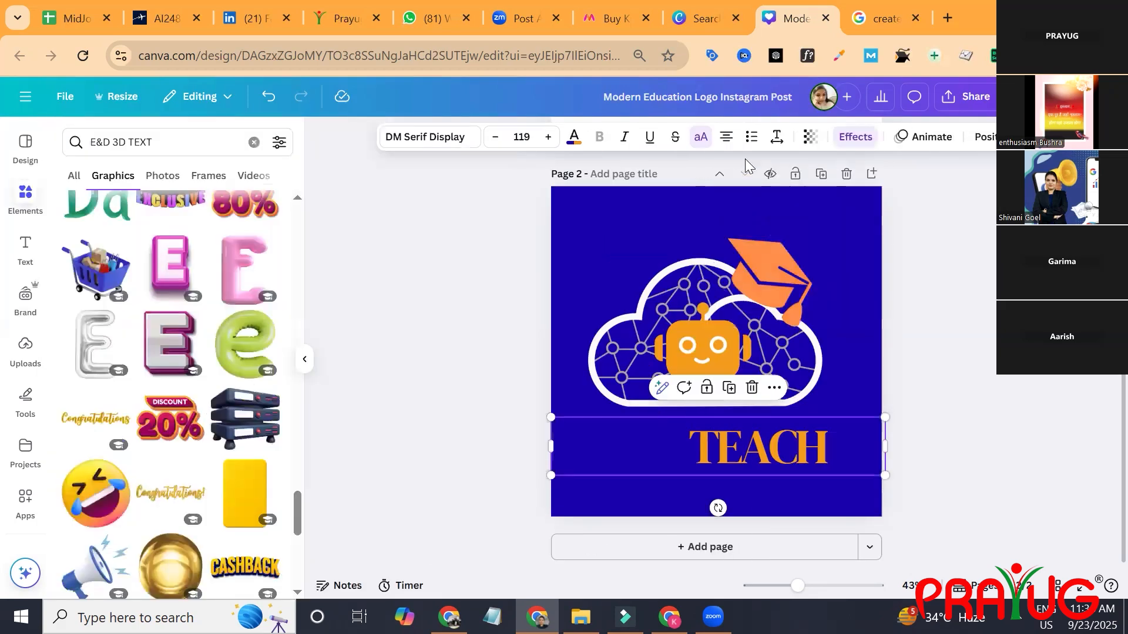
right_click(689, 444)
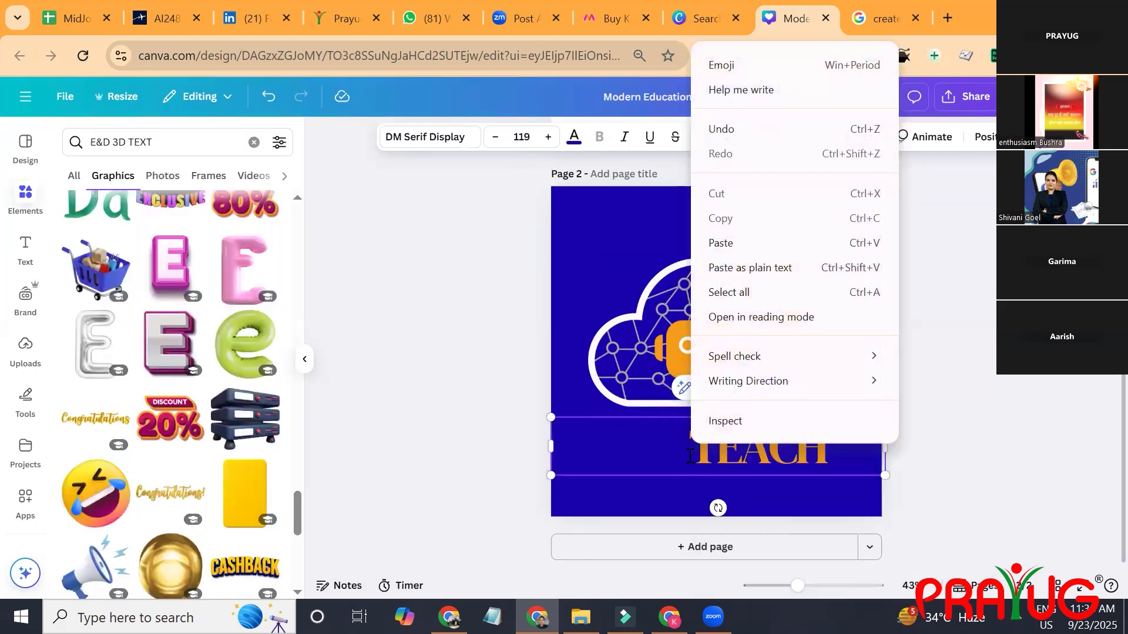
left_click(688, 449)
left_click_drag(688, 448, 599, 448)
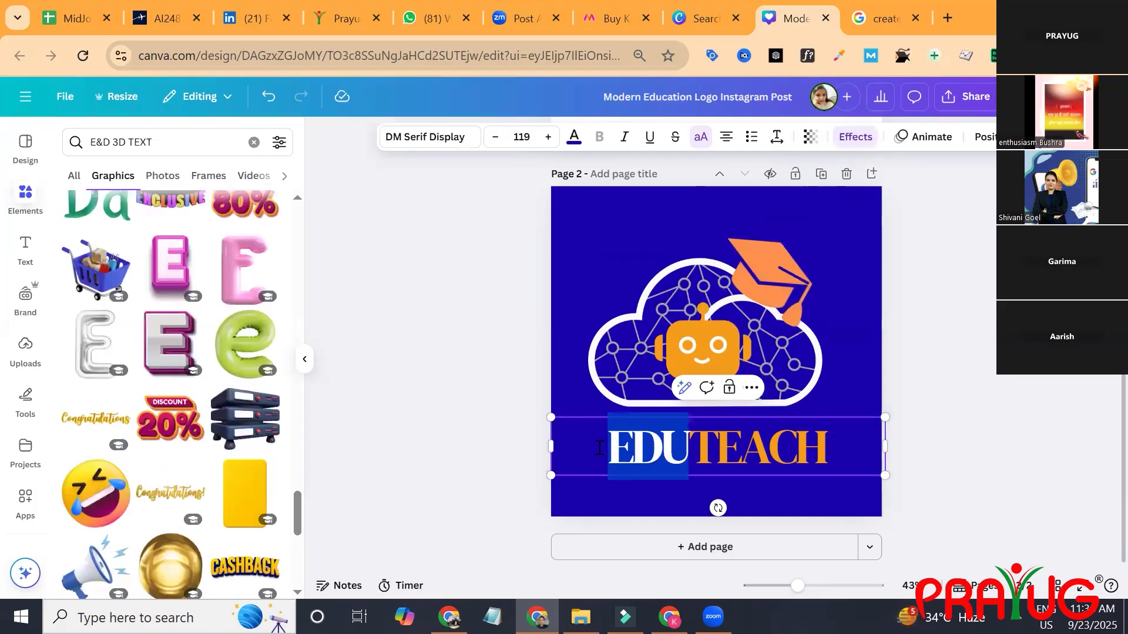
left_click(574, 137)
left_click(278, 247)
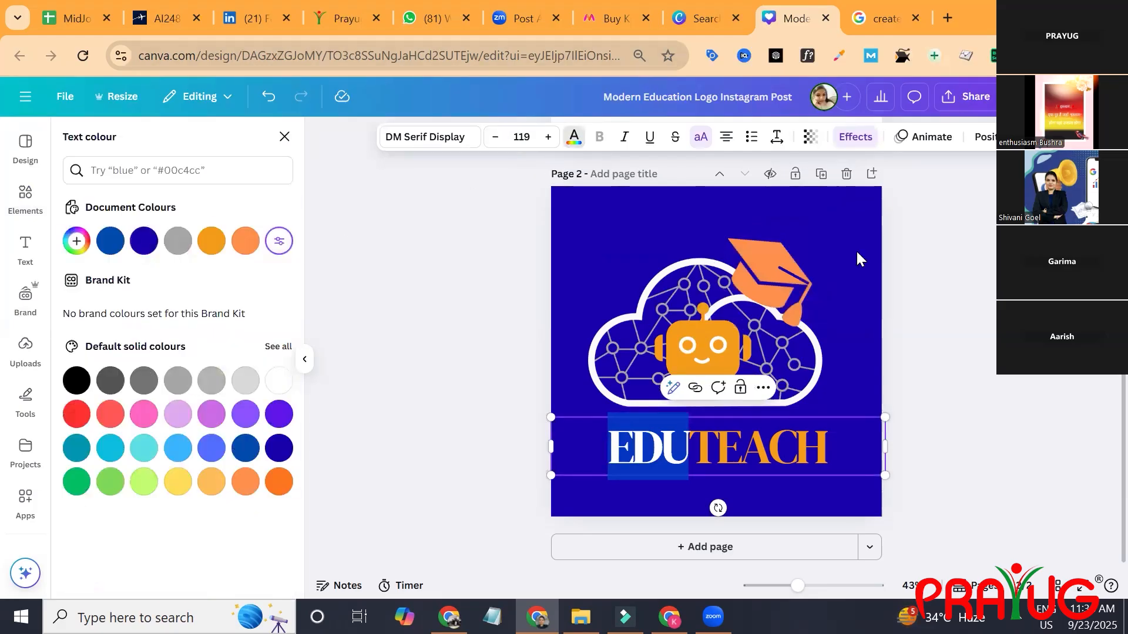
right_click(939, 428)
left_click(938, 431)
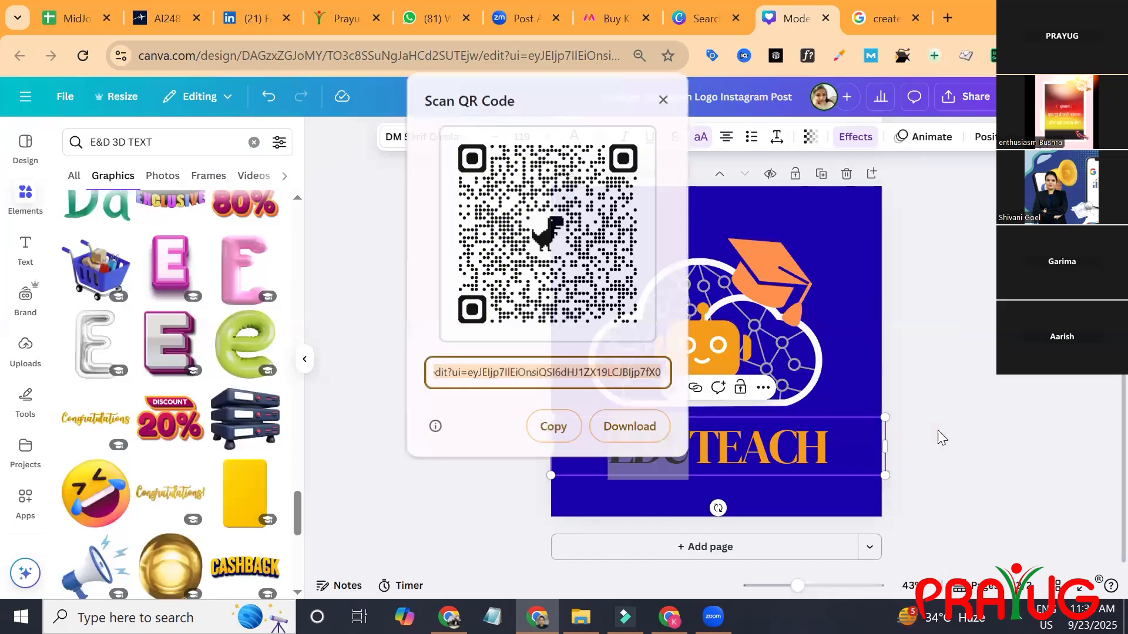
left_click(923, 443)
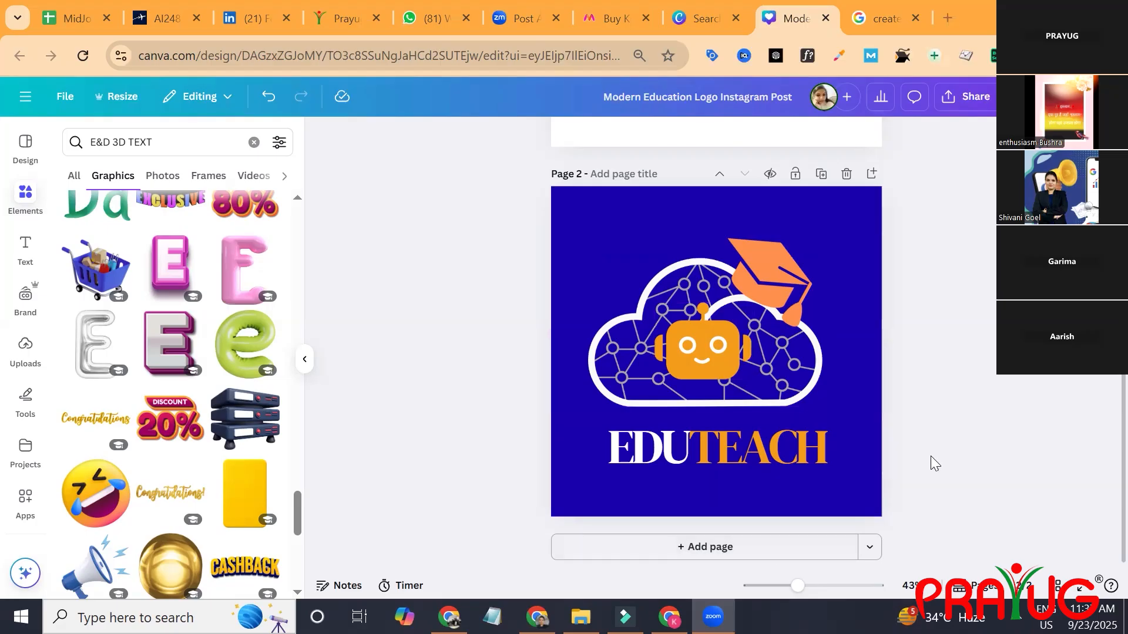
- Duplicate the indigo logo page and set the background of the new page 3 to black
left_click(819, 175)
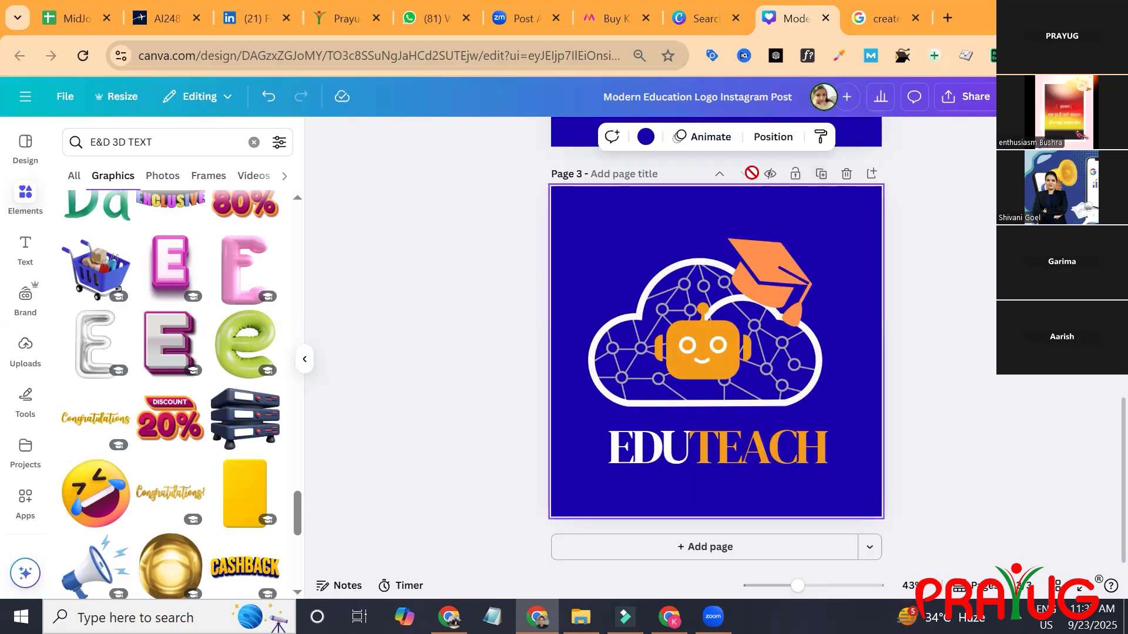
left_click(646, 136)
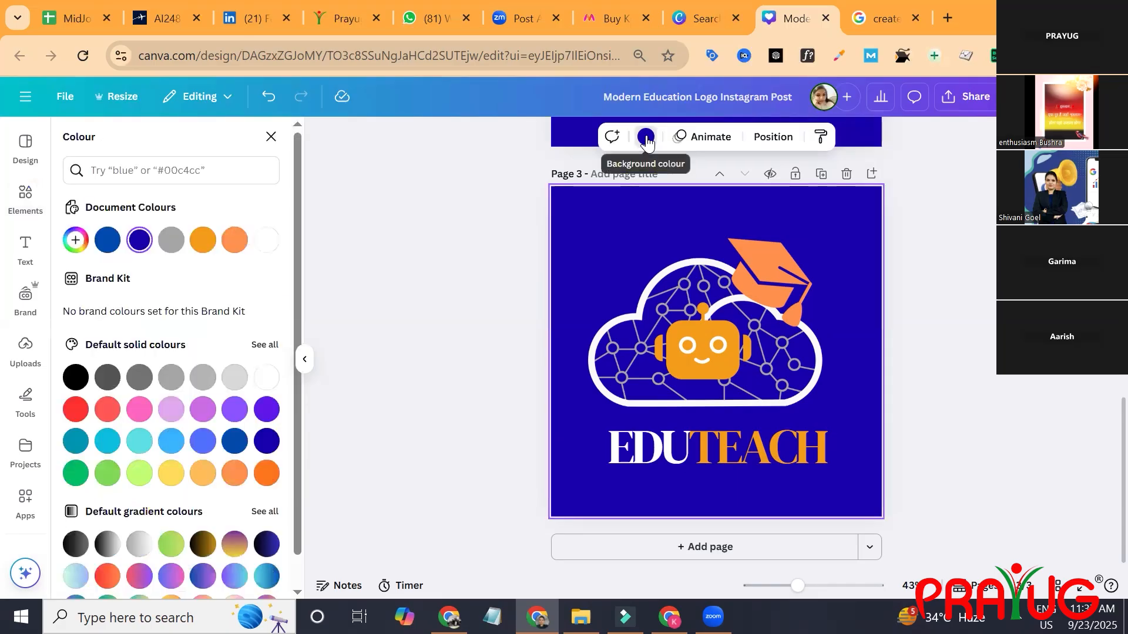
left_click(73, 379)
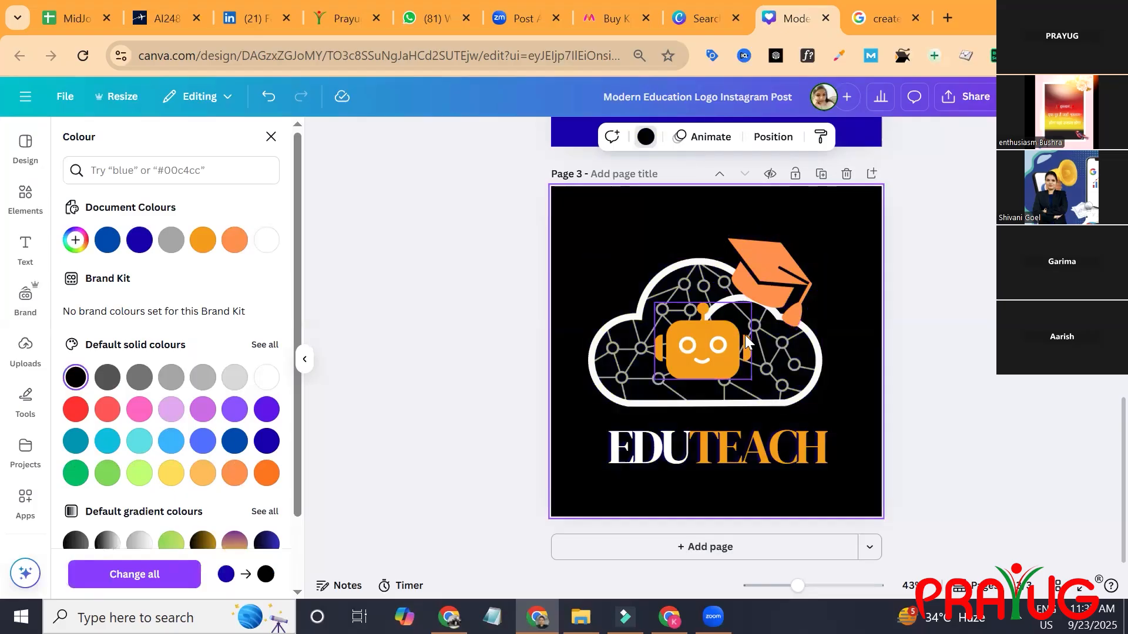
- Recolour the robot on page 3 white and move it to the cloud's left side, off the rectangle behind it
left_click(709, 328)
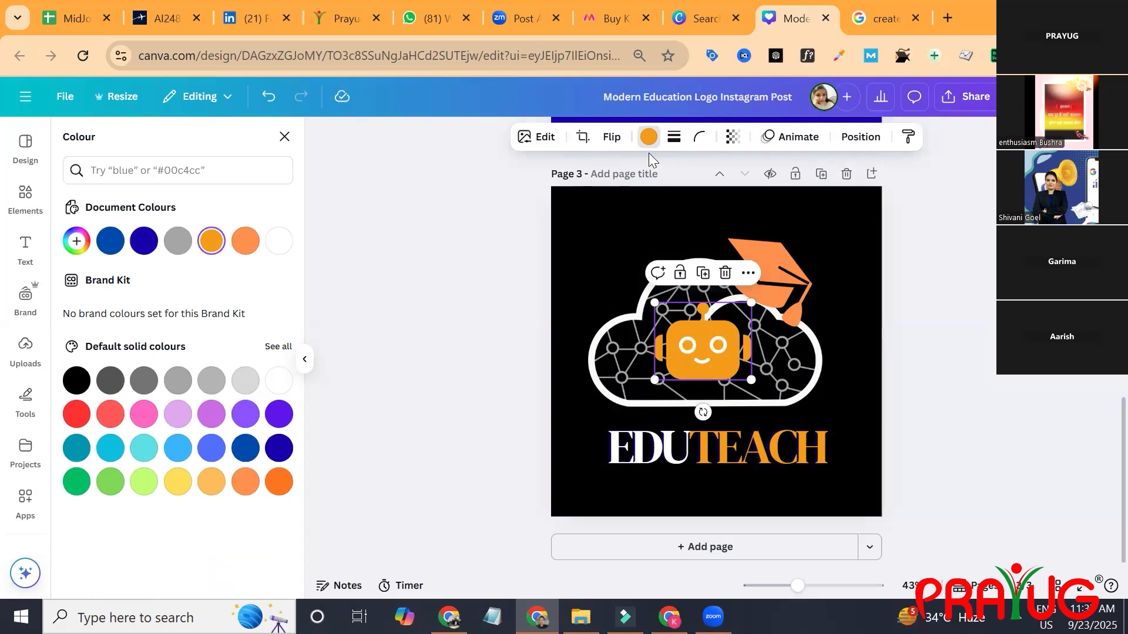
left_click(279, 241)
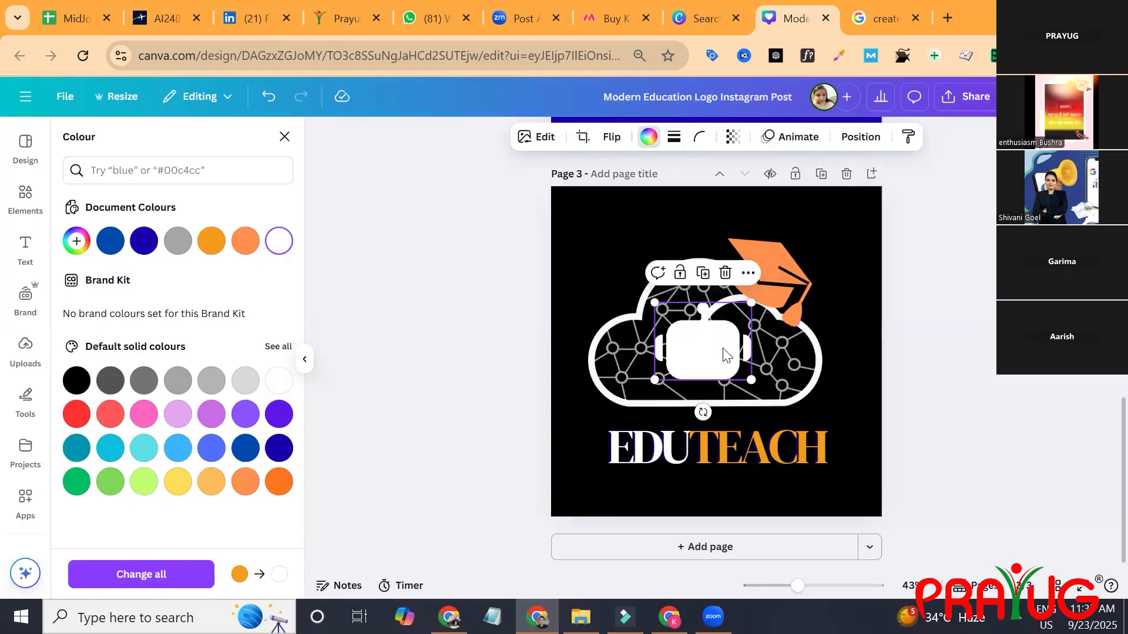
left_click_drag(726, 354, 659, 358)
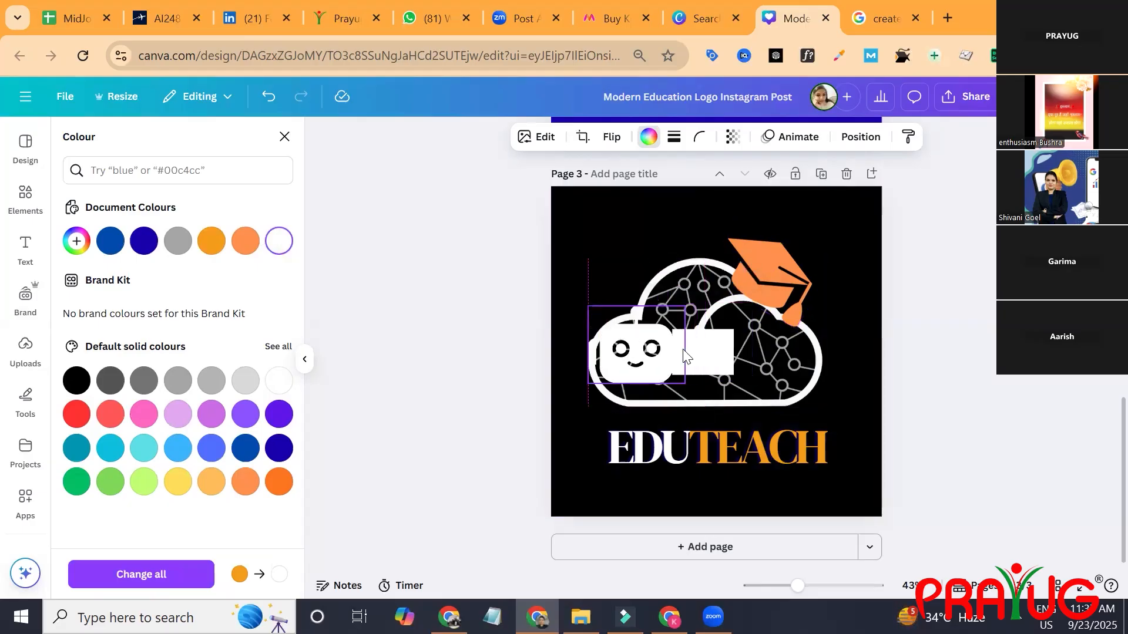
right_click(659, 358)
right_click(958, 353)
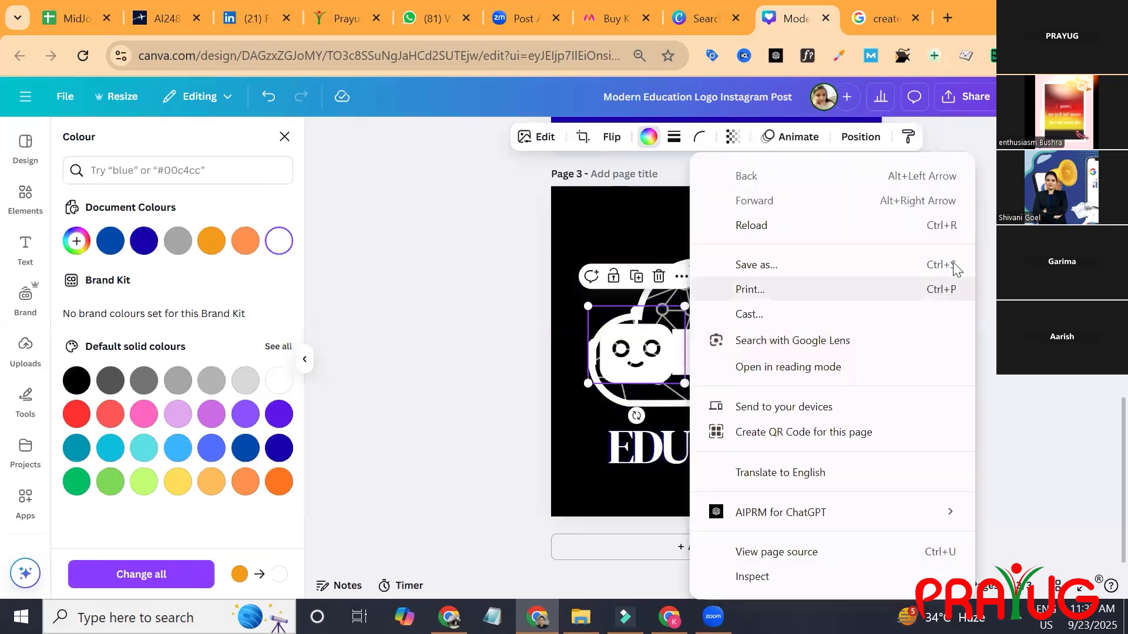
left_click(984, 321)
- Fill the rectangle behind the robot's face with black and move the robot back over it at the cloud's centre
left_click(717, 352)
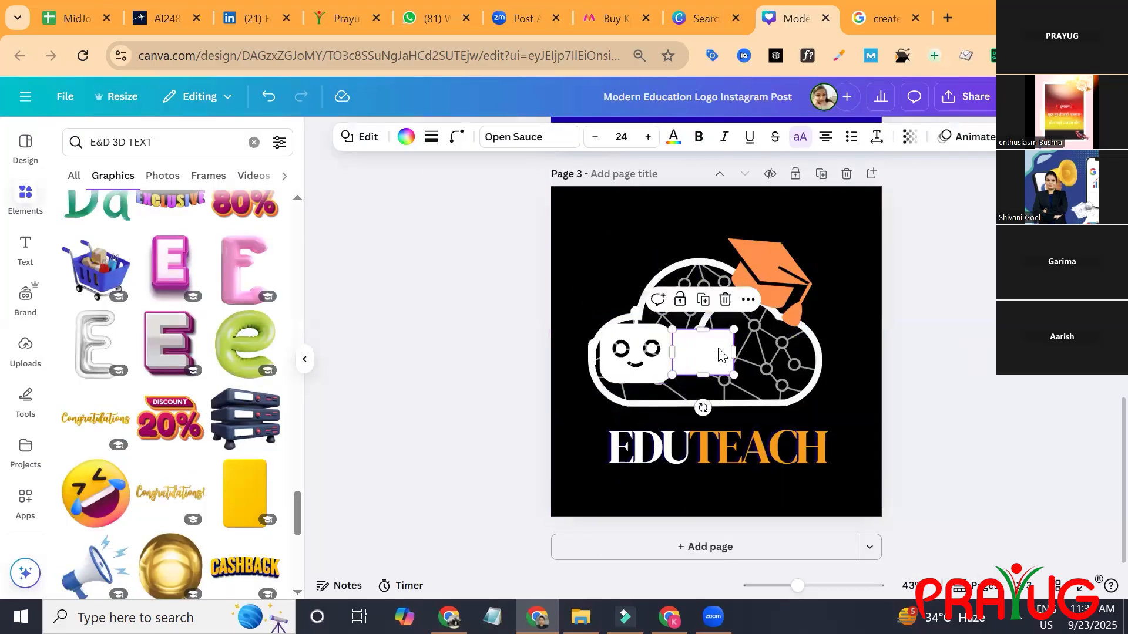
left_click(406, 138)
left_click(139, 239)
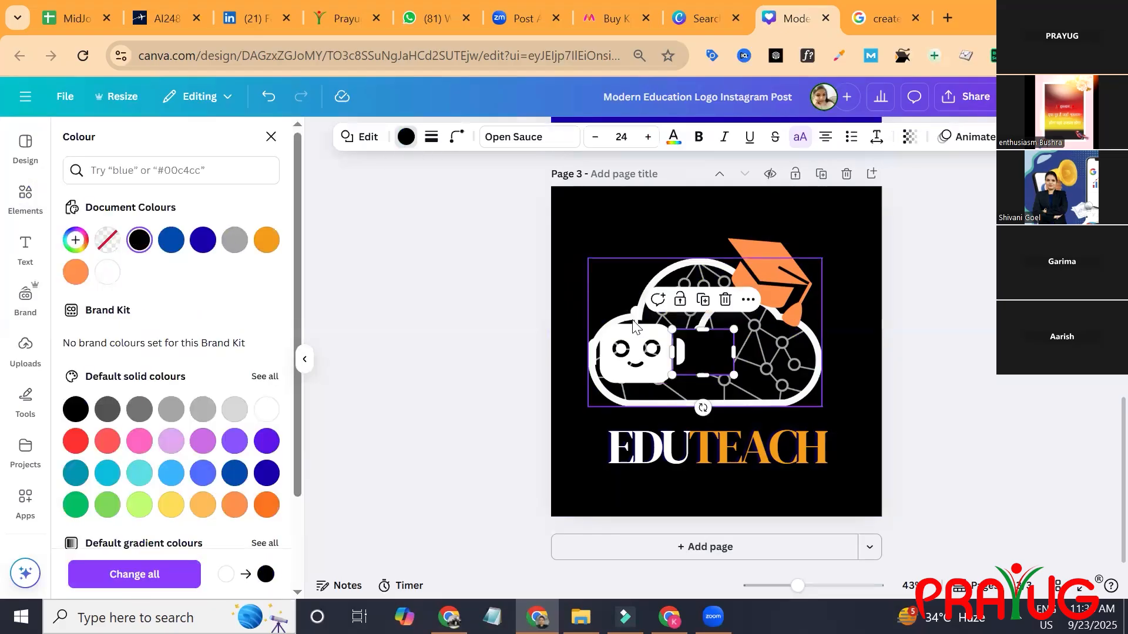
left_click_drag(644, 374, 713, 375)
right_click(713, 375)
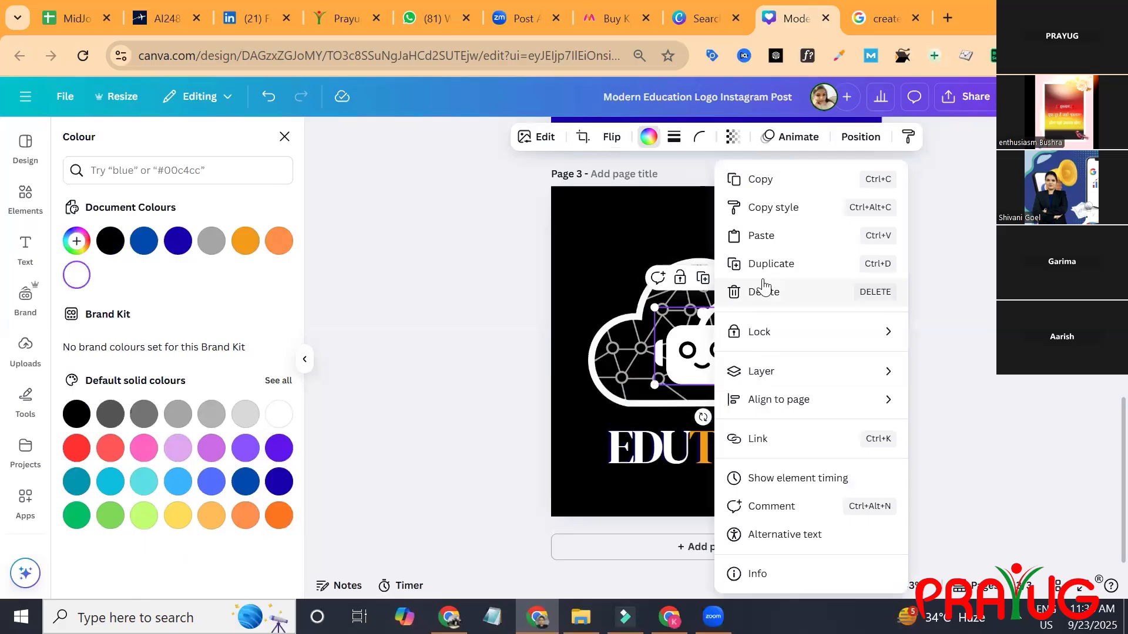
left_click(943, 271)
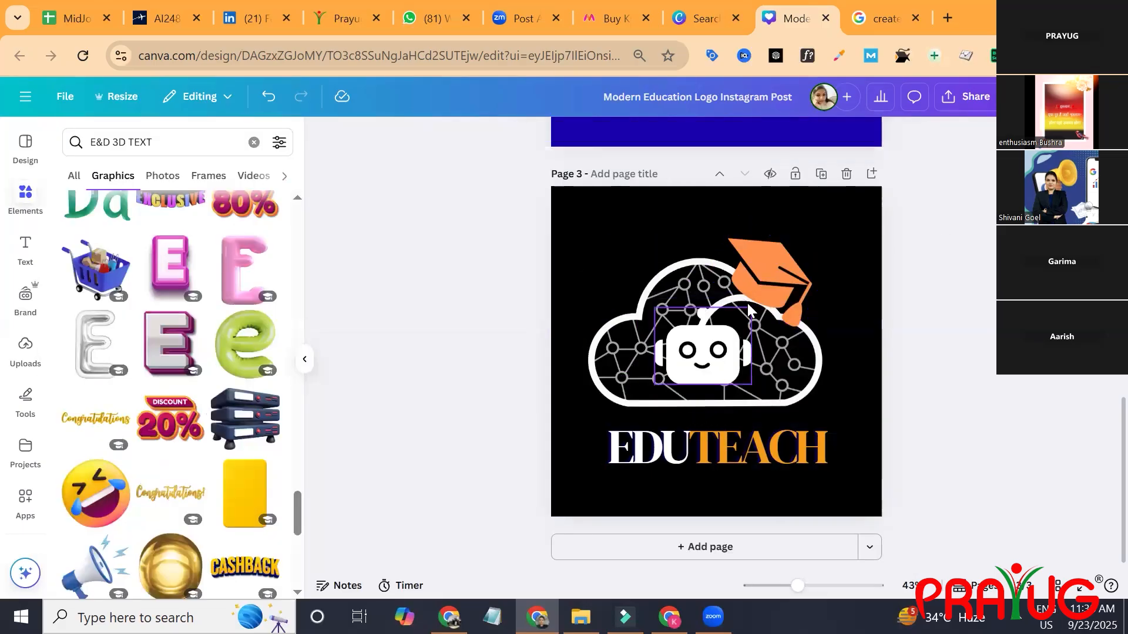
- Open the colour choices for the graduation cap on page 3
left_click(778, 274)
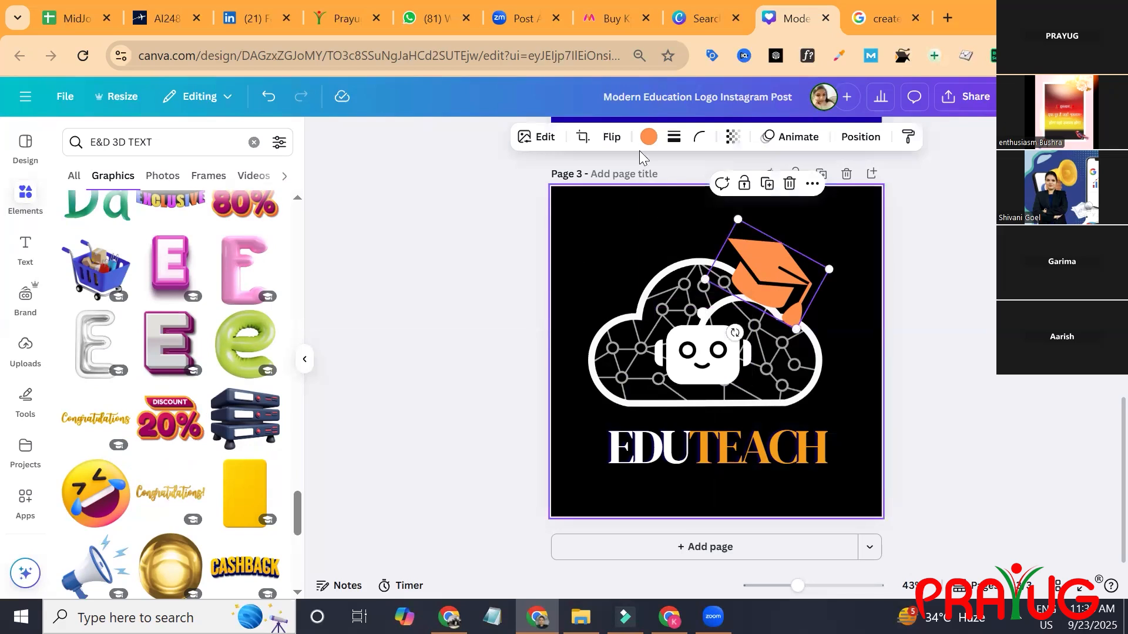
left_click(648, 137)
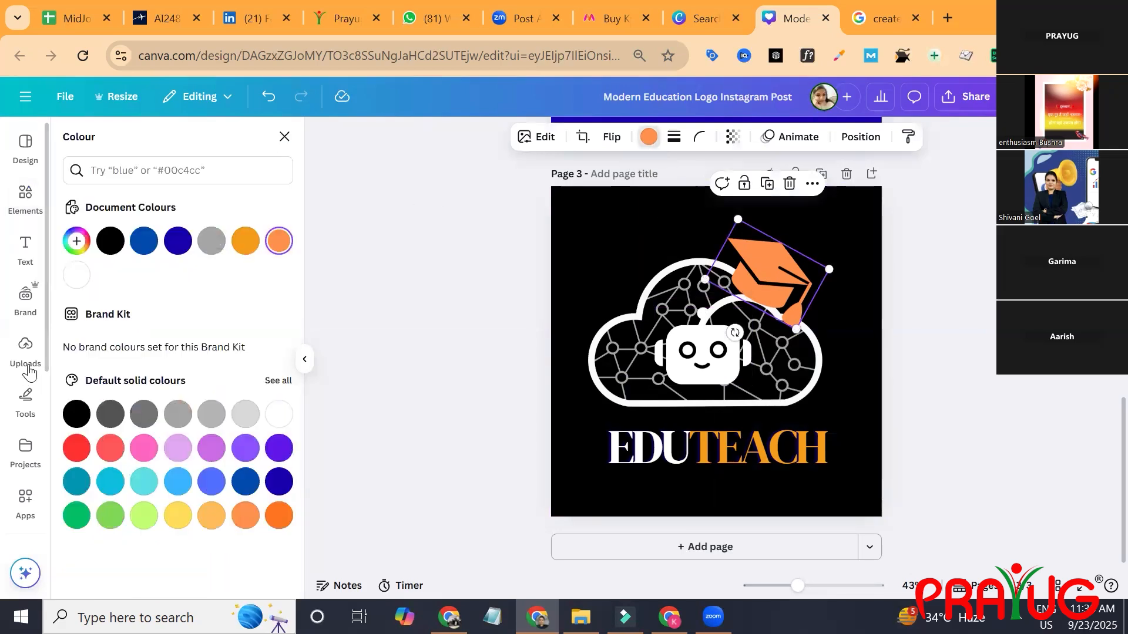
- Recolour the graduation cap and the EDUTEACH text on page 3 white
left_click(77, 275)
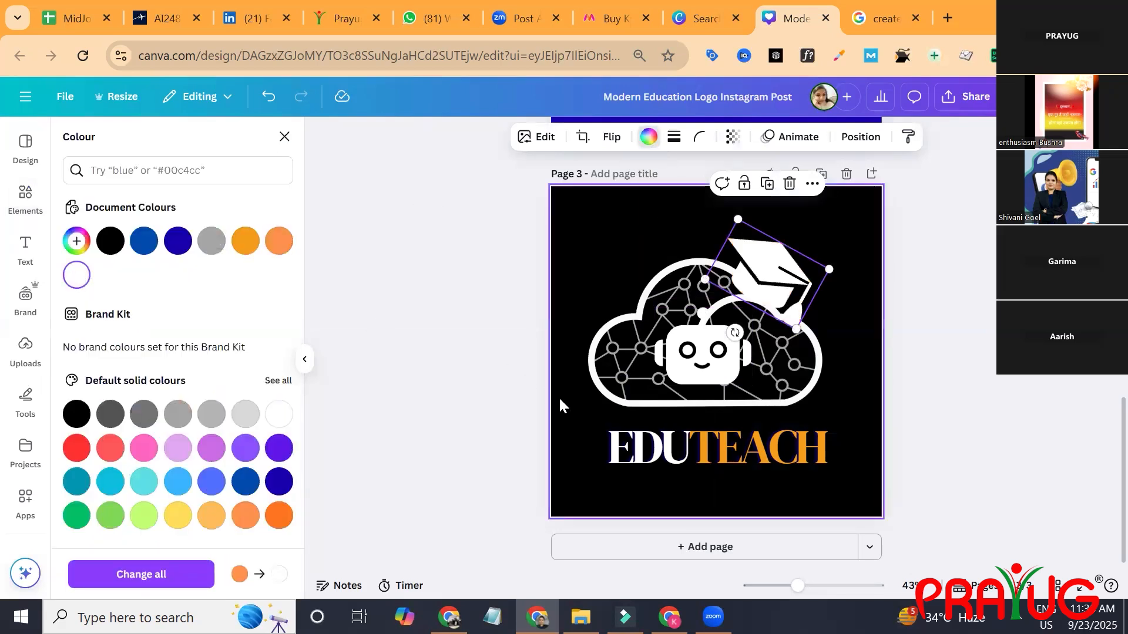
left_click(714, 442)
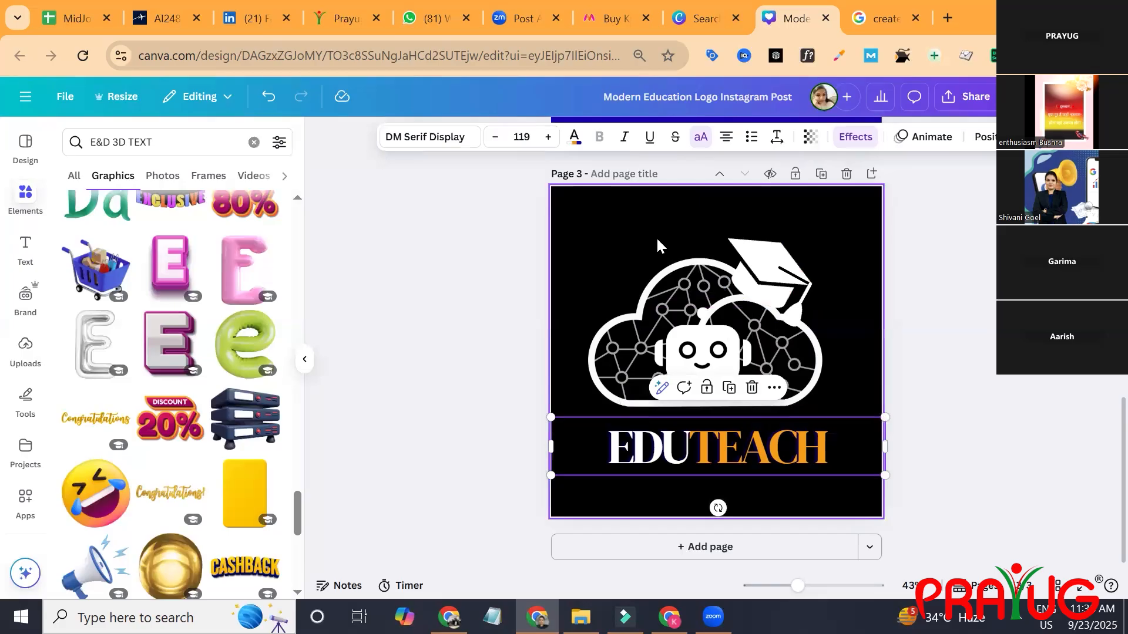
left_click(576, 137)
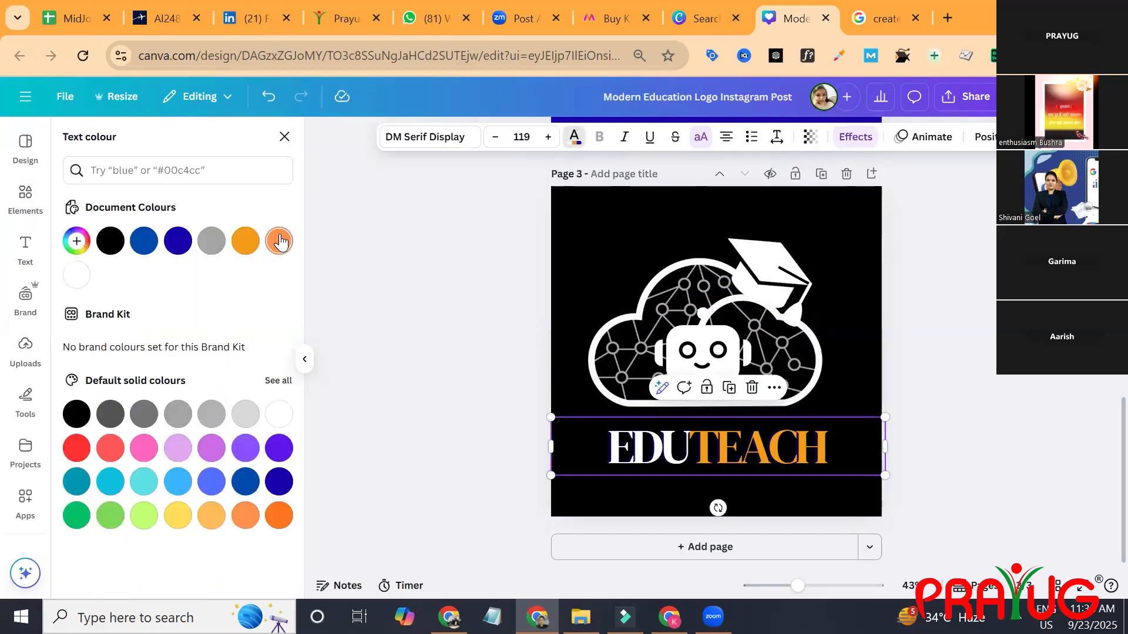
left_click(77, 275)
left_click(957, 386)
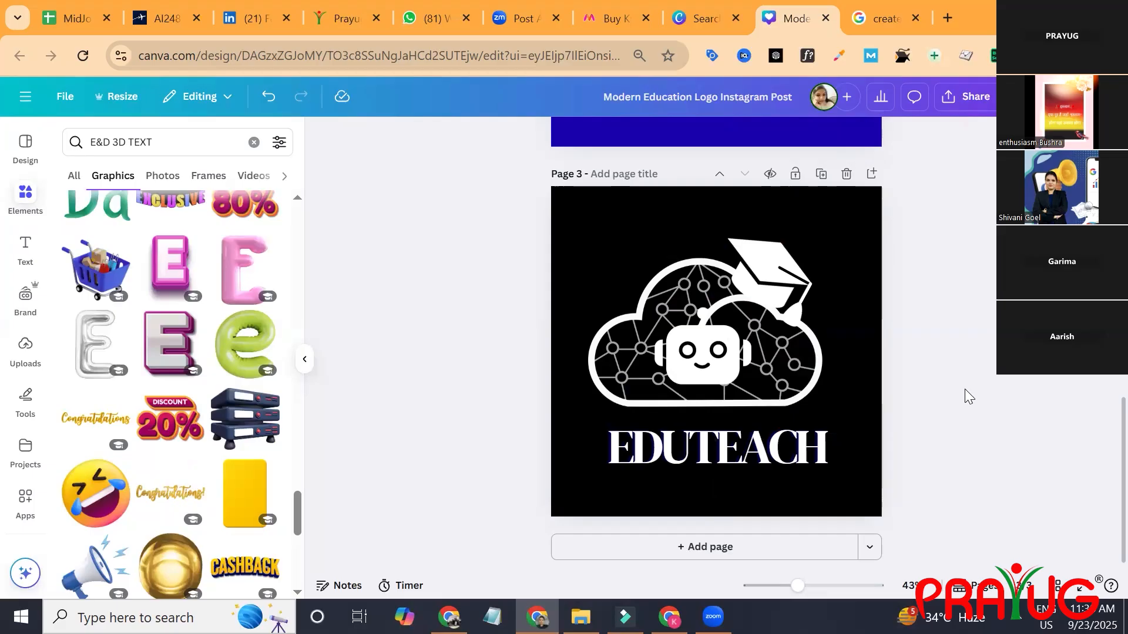
- Duplicate page 3 with the white logo on the black background
scroll(964, 389, "up", 5)
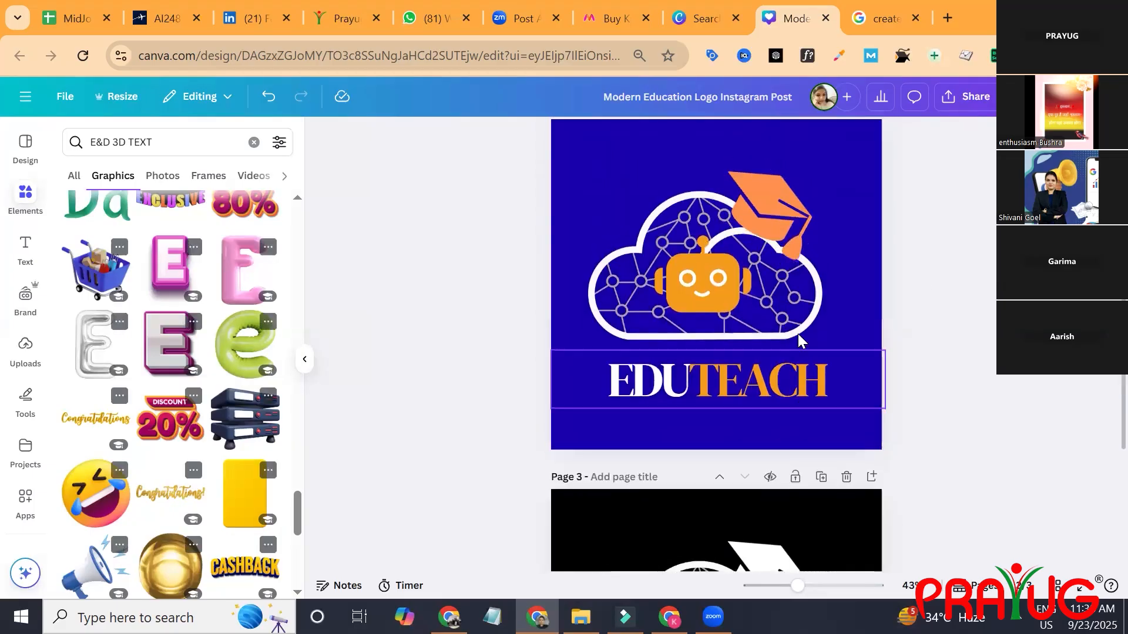
scroll(963, 422, "down", 5)
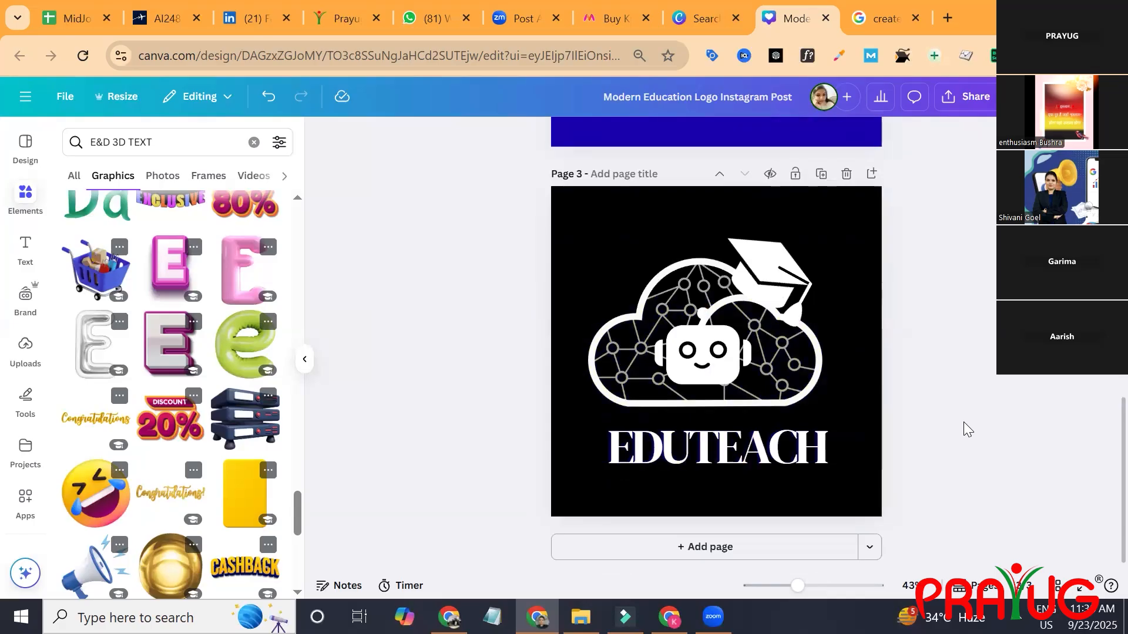
scroll(963, 421, "up", 1)
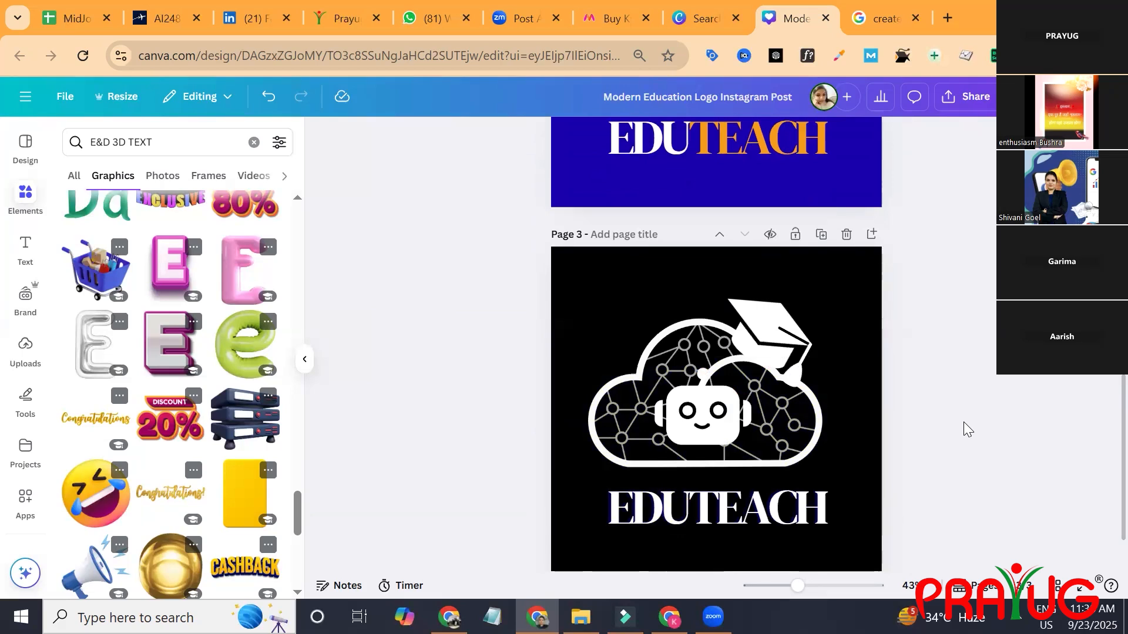
scroll(963, 421, "down", 1)
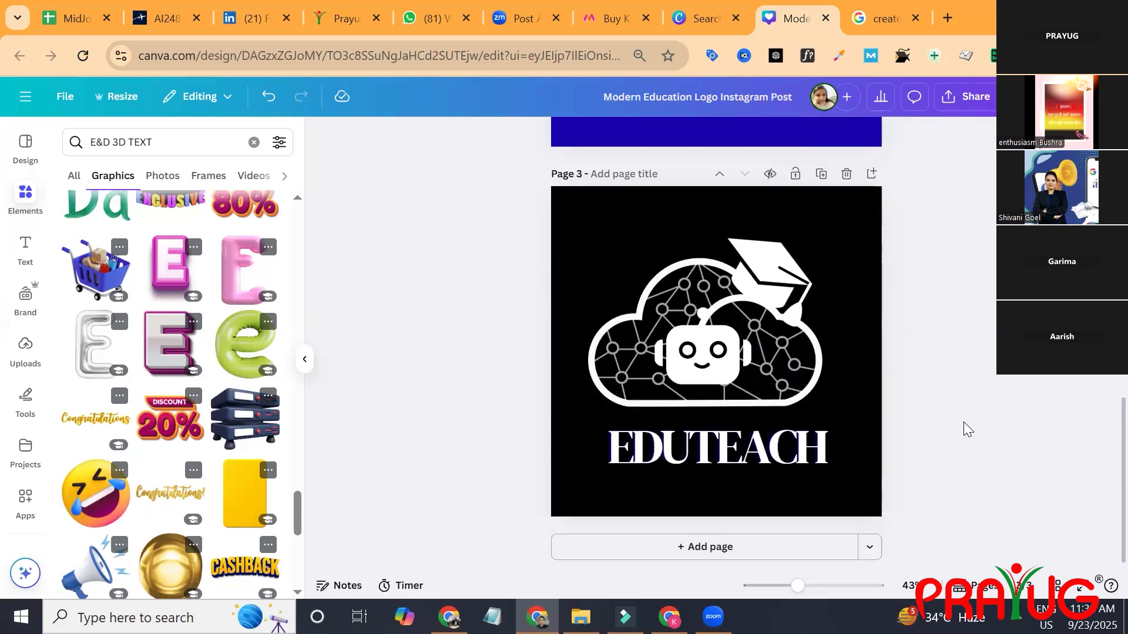
key("ctrl+d")
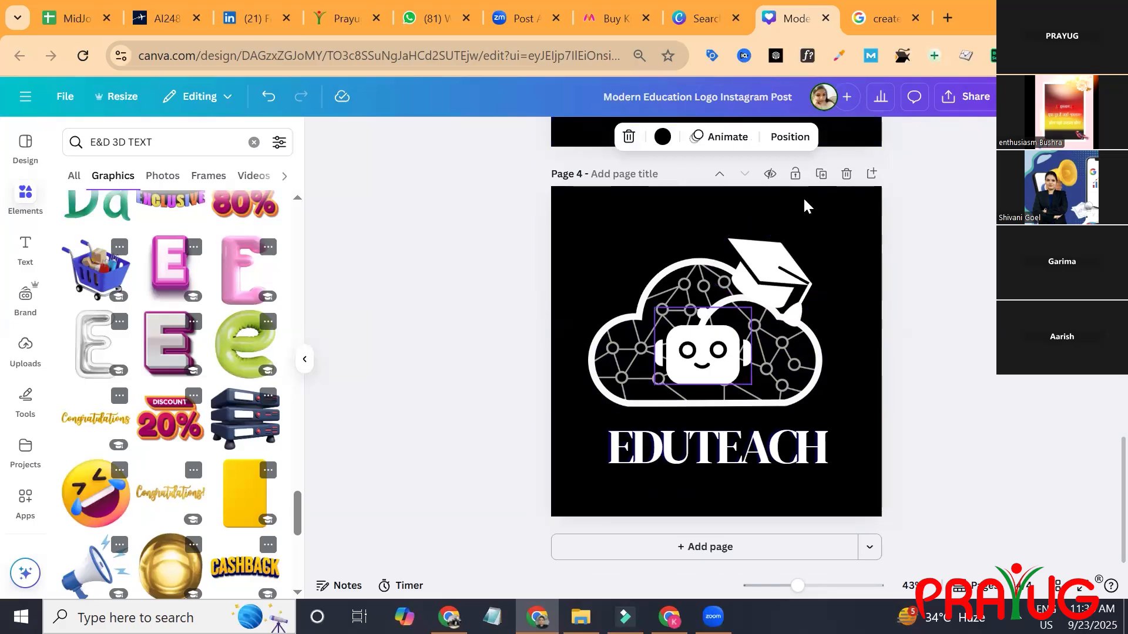
- Colour the graduation cap and the cloud outline on page 4 black
left_click(764, 278)
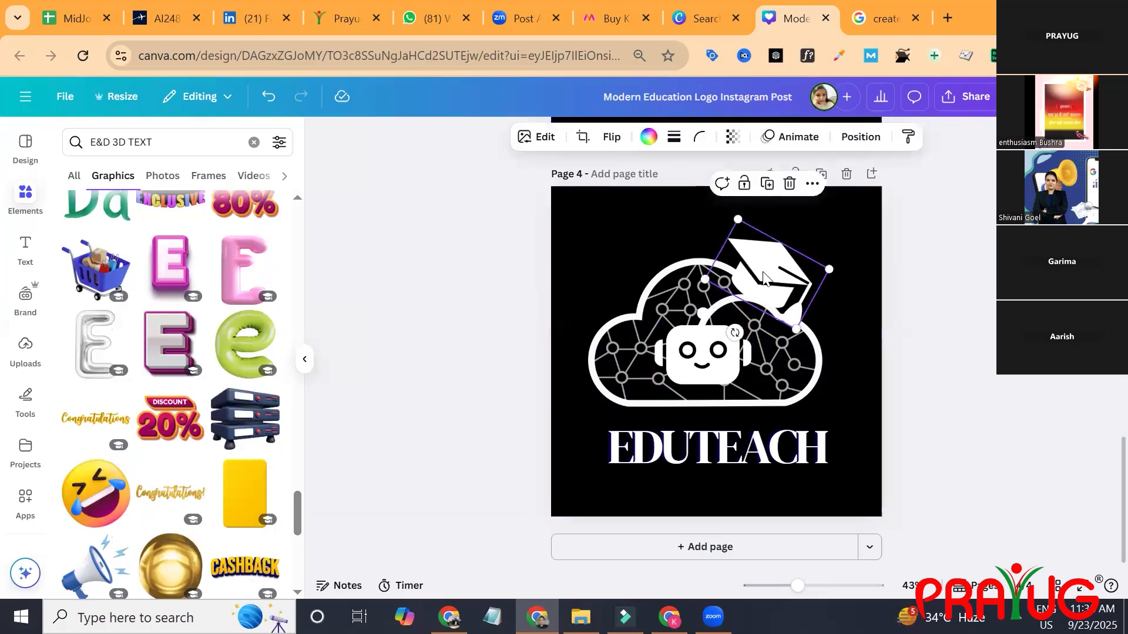
left_click(649, 137)
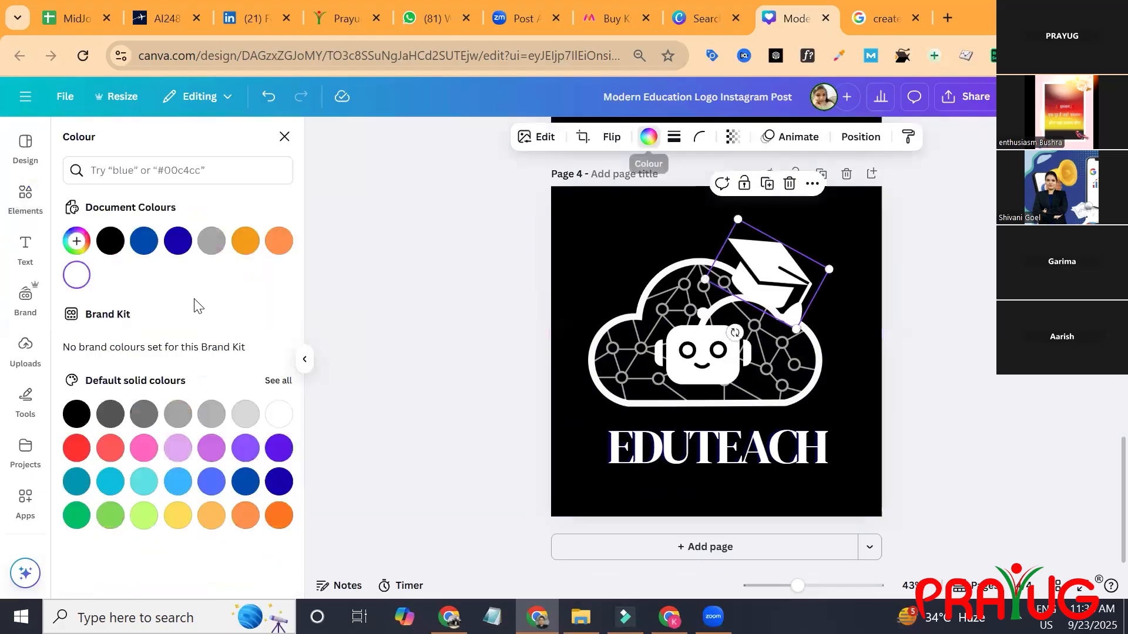
left_click(109, 238)
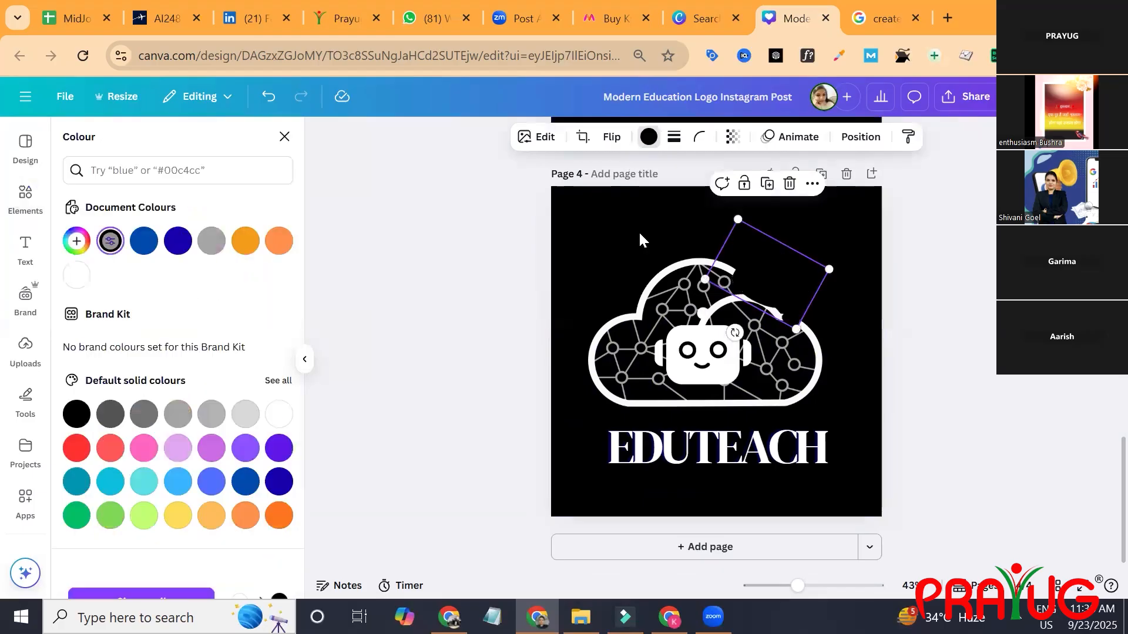
left_click(691, 283)
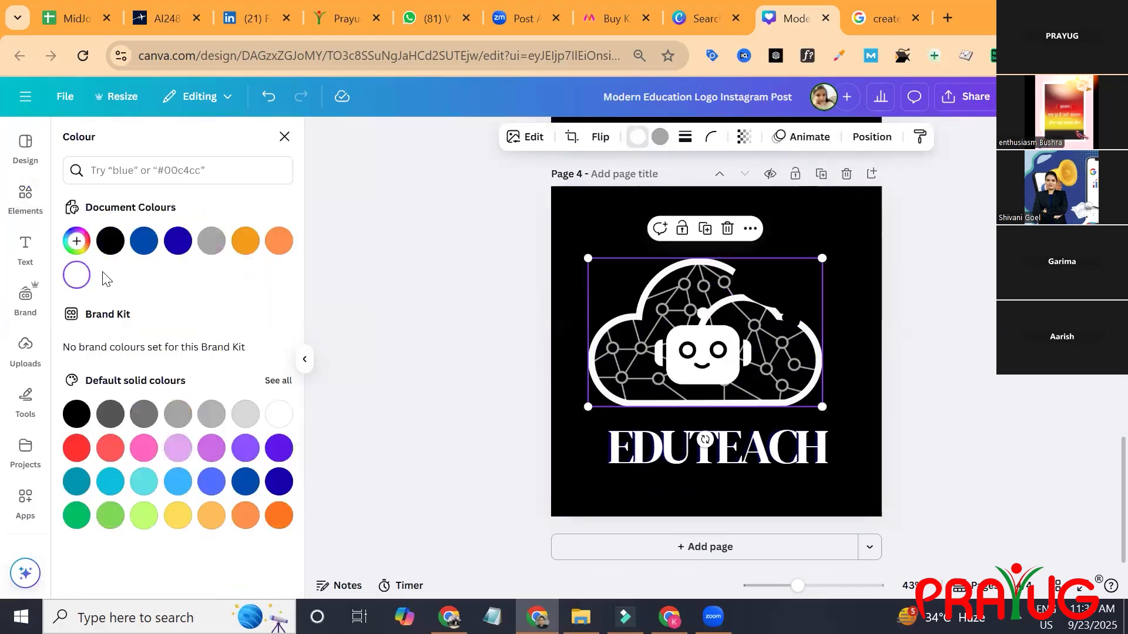
left_click(110, 241)
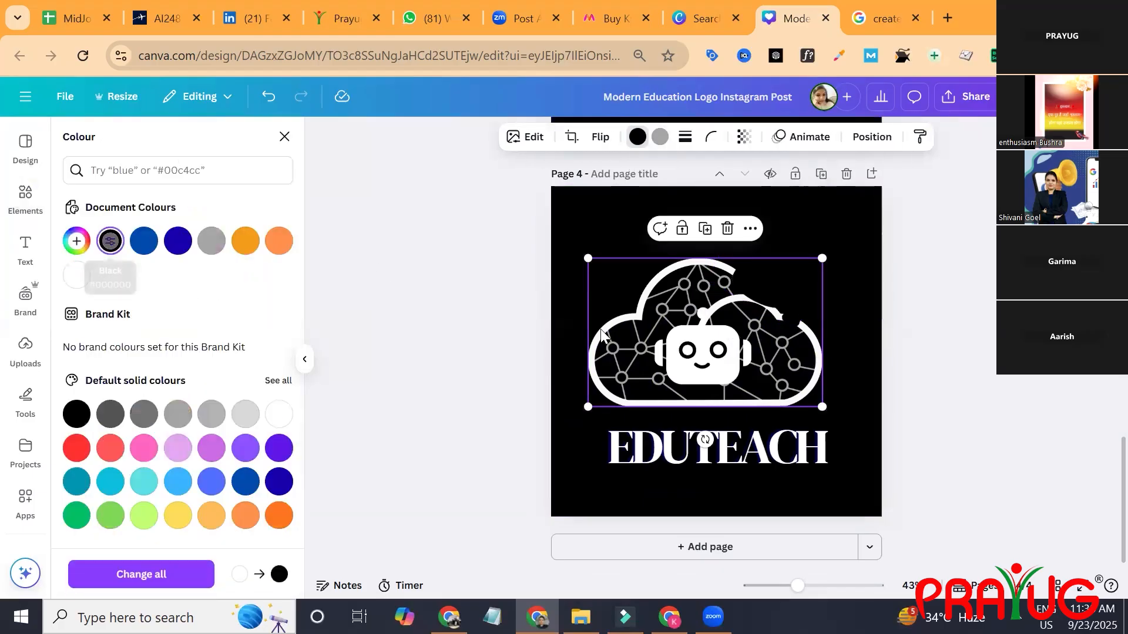
- Move the robot on page 4 aside and fill the rectangle behind it with white
left_click(711, 346)
left_click_drag(720, 343, 639, 340)
left_click(718, 350)
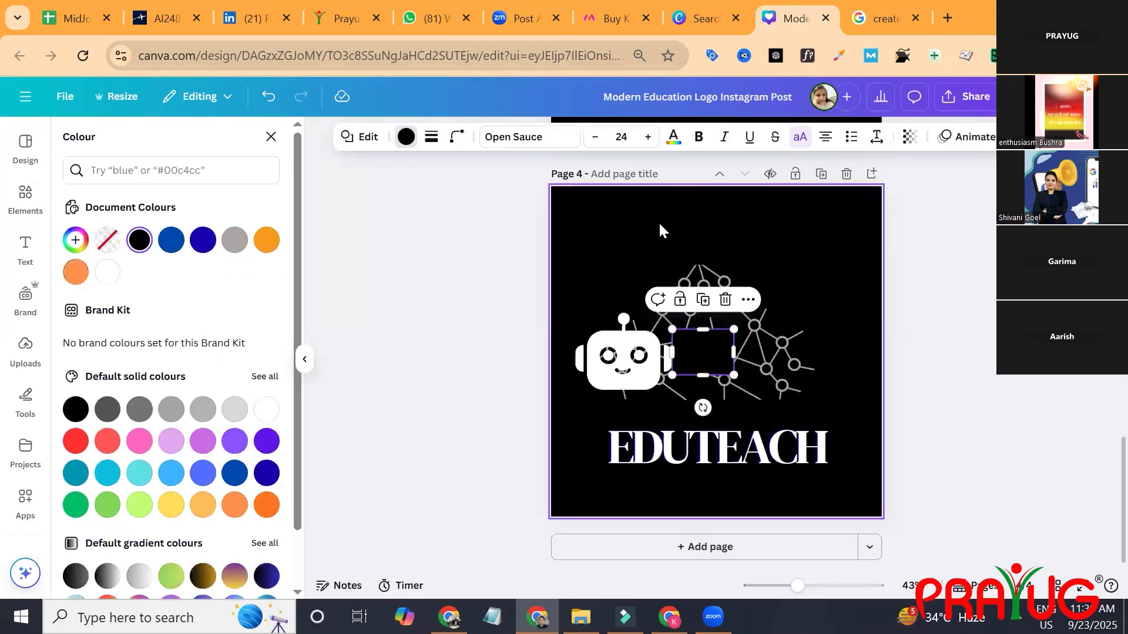
left_click(406, 137)
left_click(406, 137)
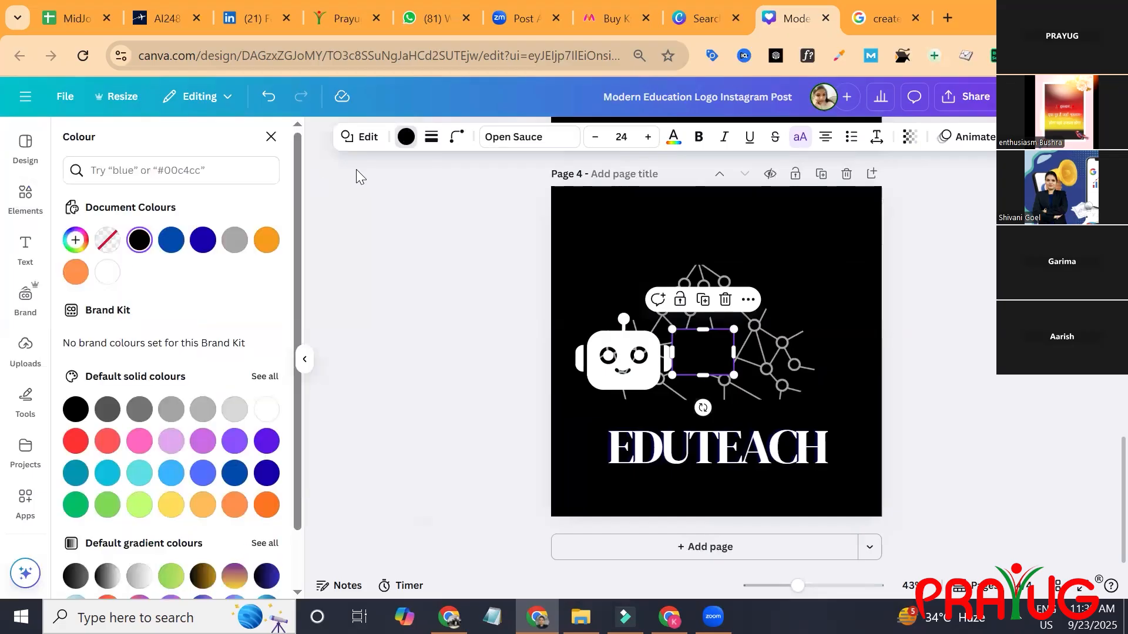
left_click(108, 272)
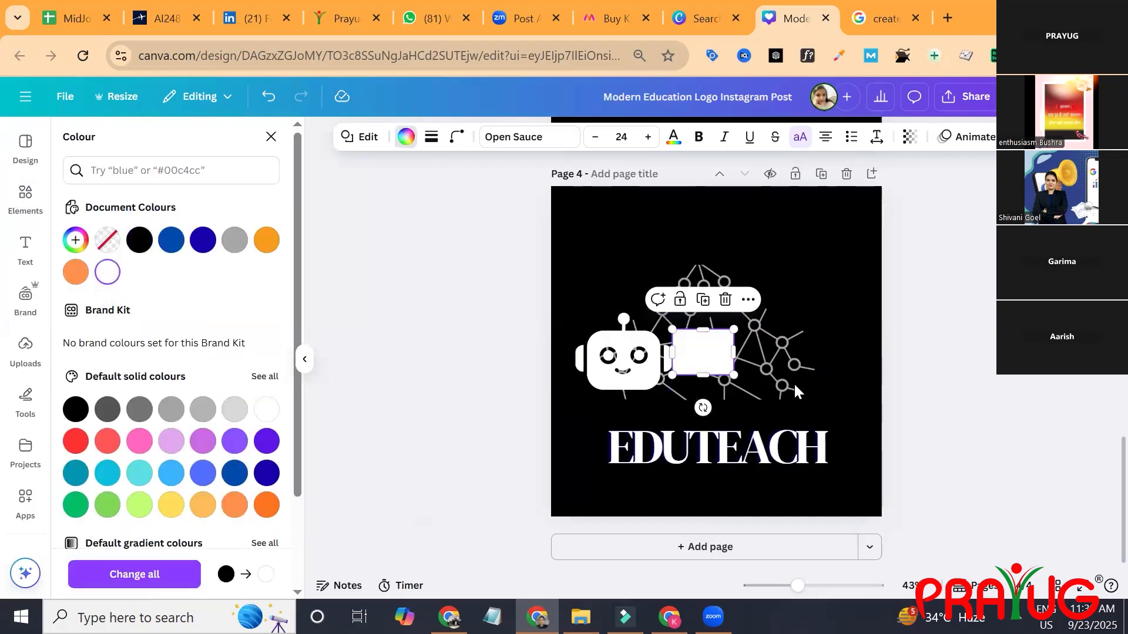
- Recolour the robot and the EDUTEACH text on page 4 black
left_click(639, 379)
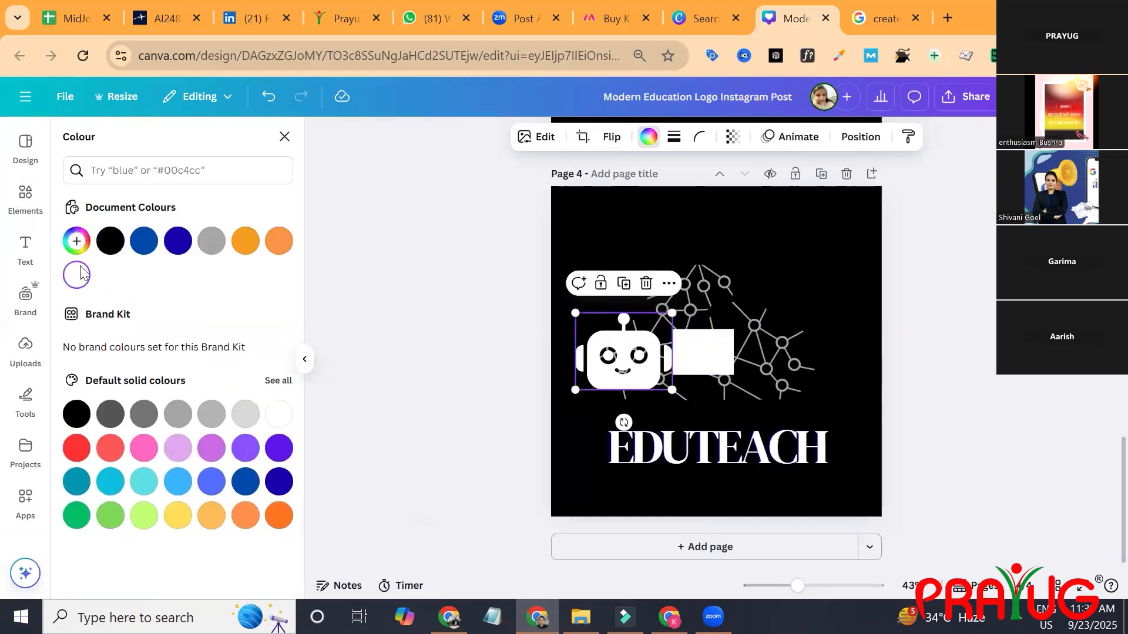
left_click(110, 240)
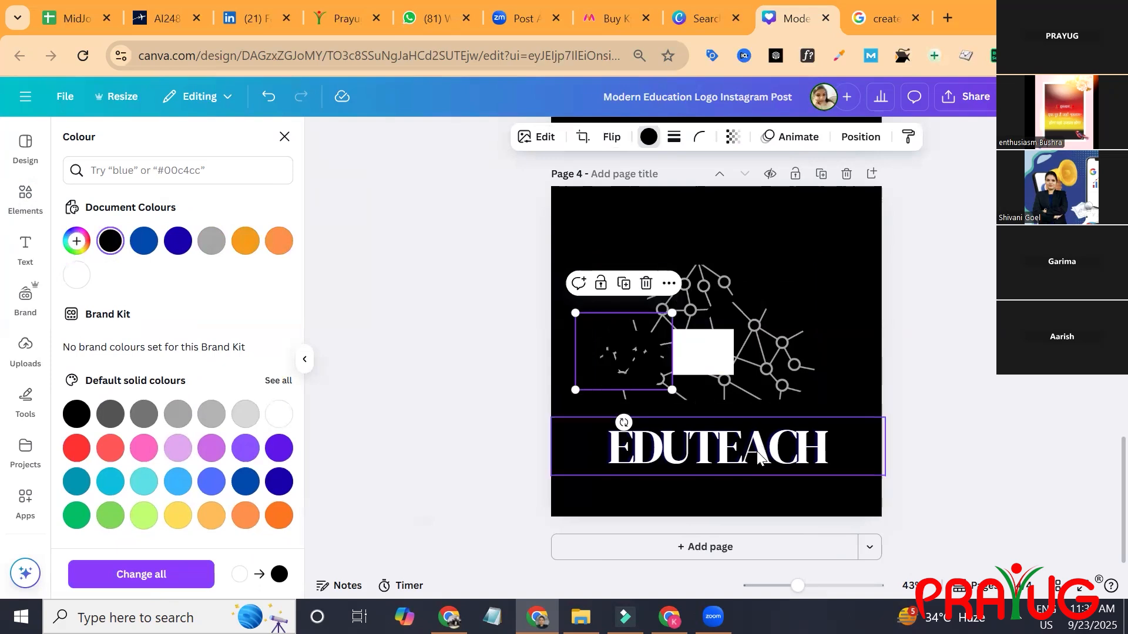
left_click(756, 451)
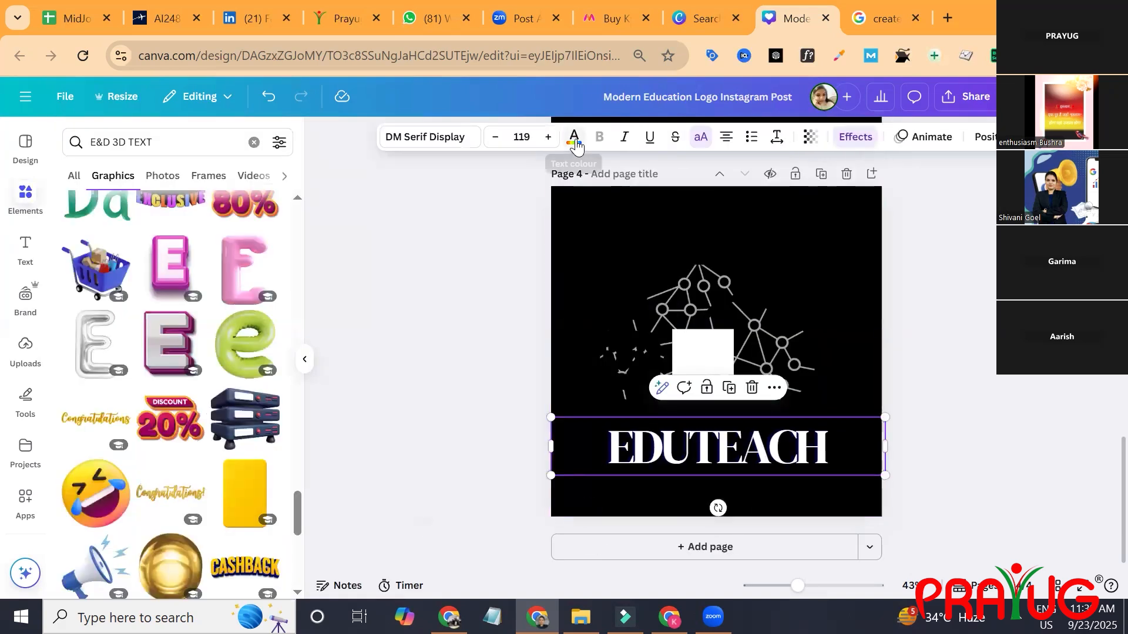
left_click(575, 137)
left_click(110, 241)
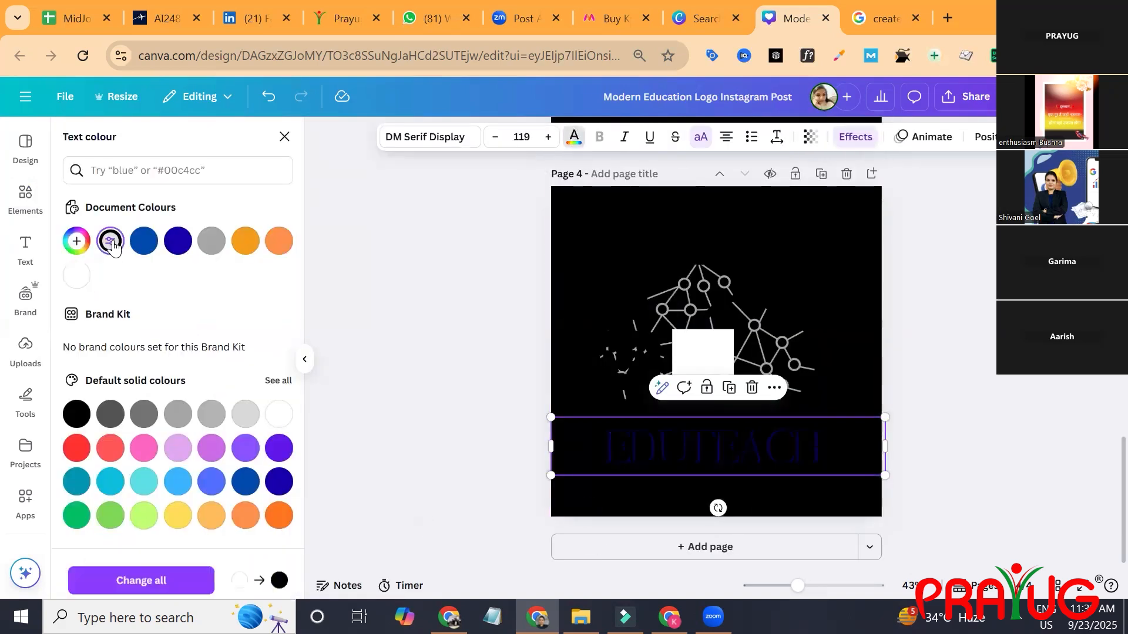
- Set page 4's background to white and move the robot back over the rectangle inside the cloud
left_click(853, 248)
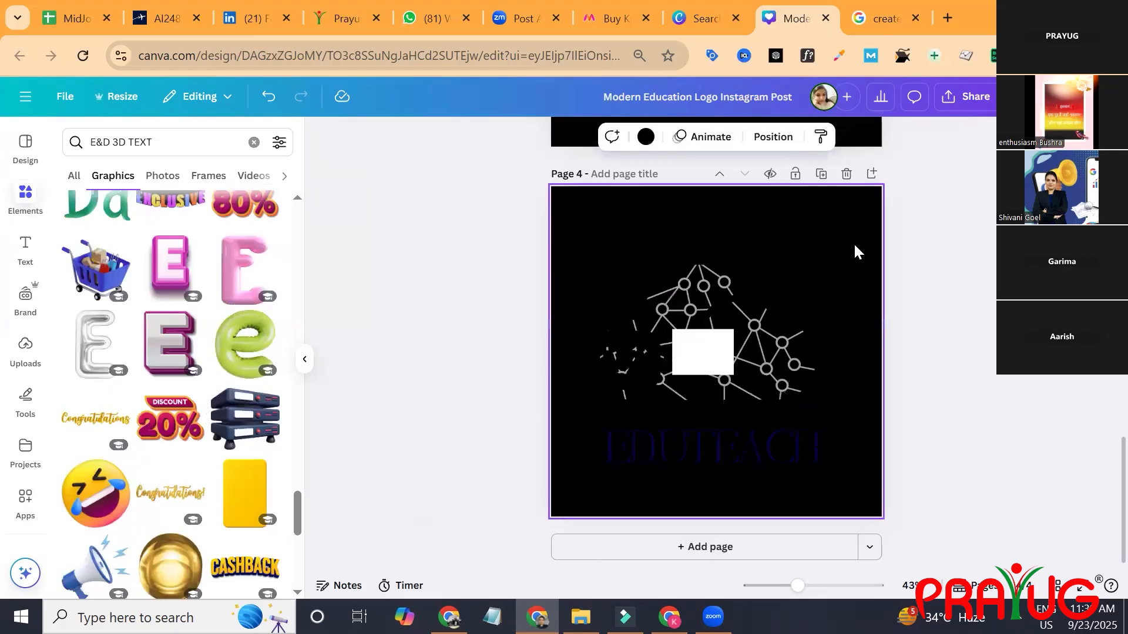
left_click(645, 136)
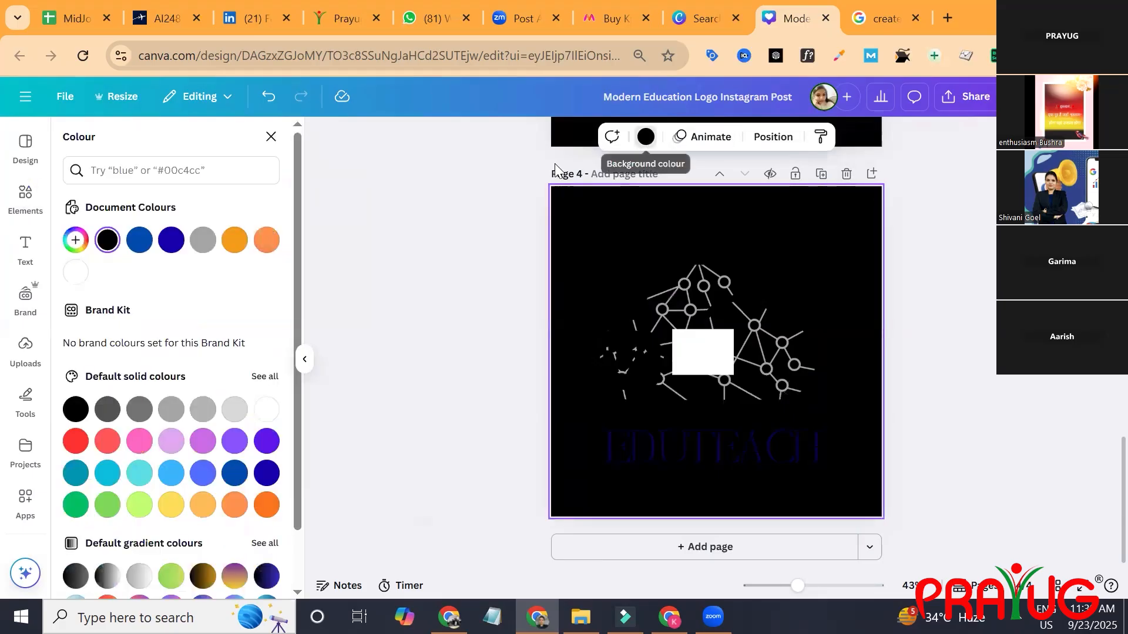
left_click(77, 274)
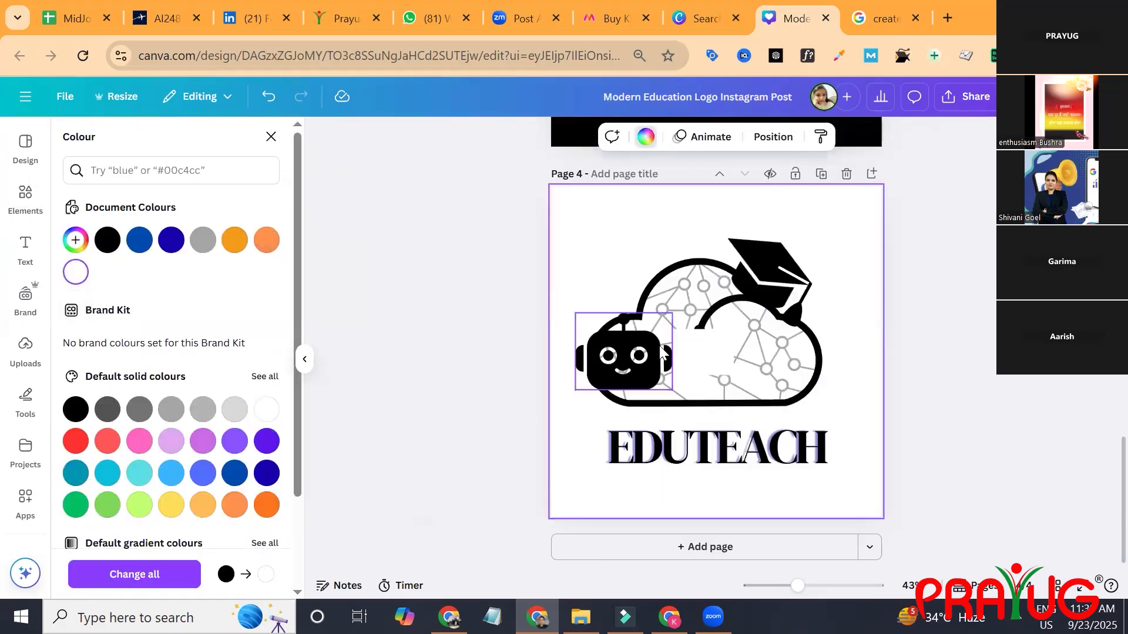
left_click(709, 341)
left_click_drag(710, 341, 712, 343)
left_click(1044, 386)
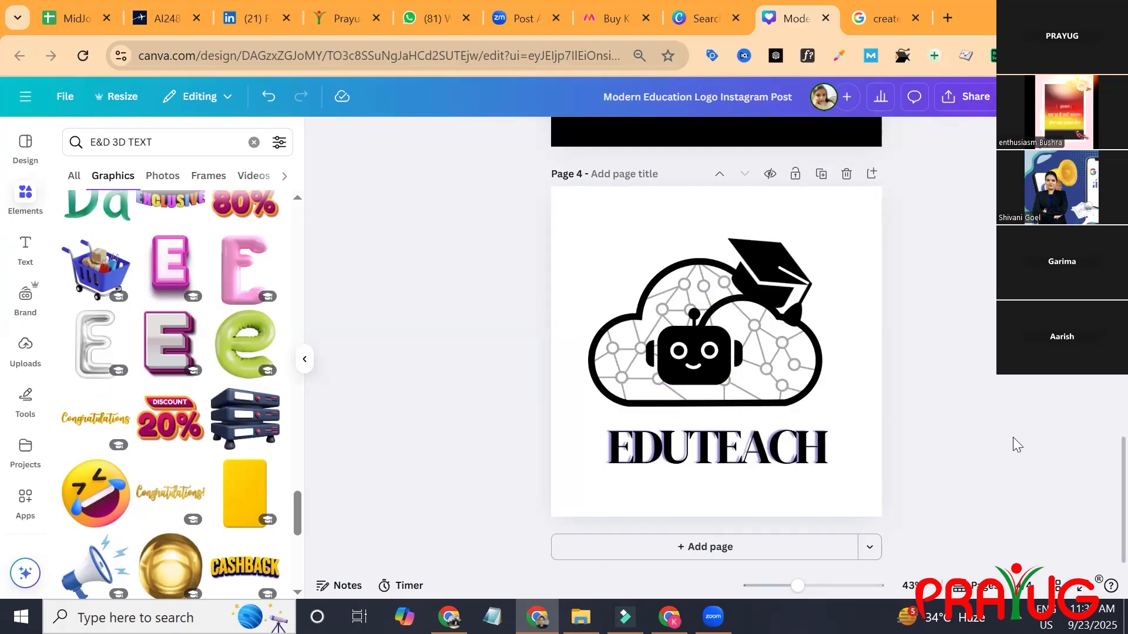
scroll(1012, 437, "up", 5)
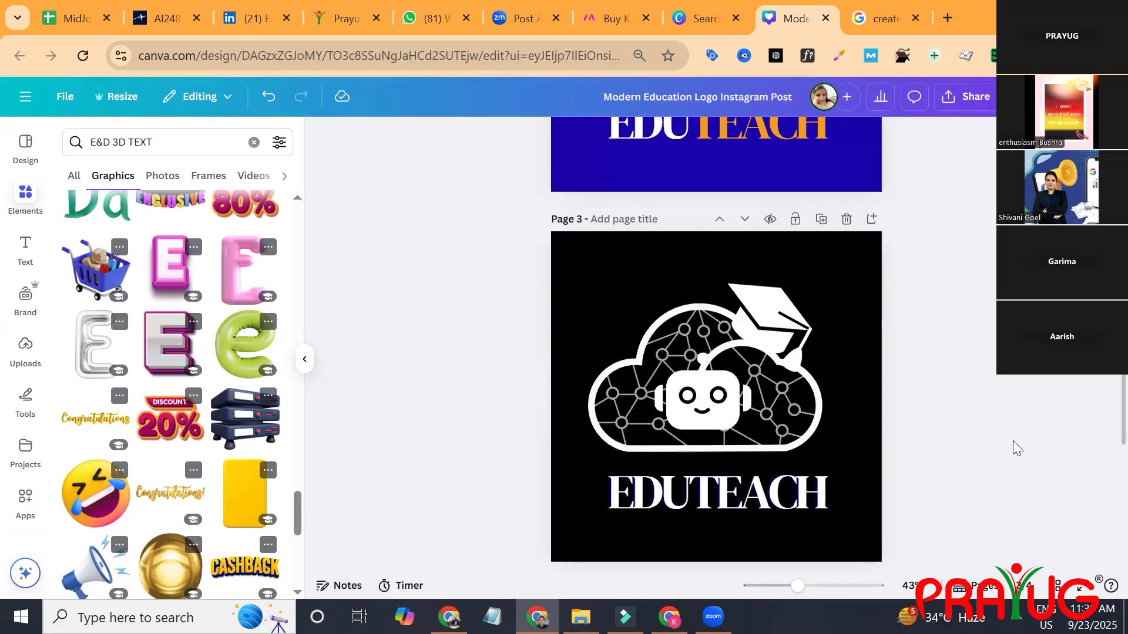
scroll(1012, 441, "up", 10)
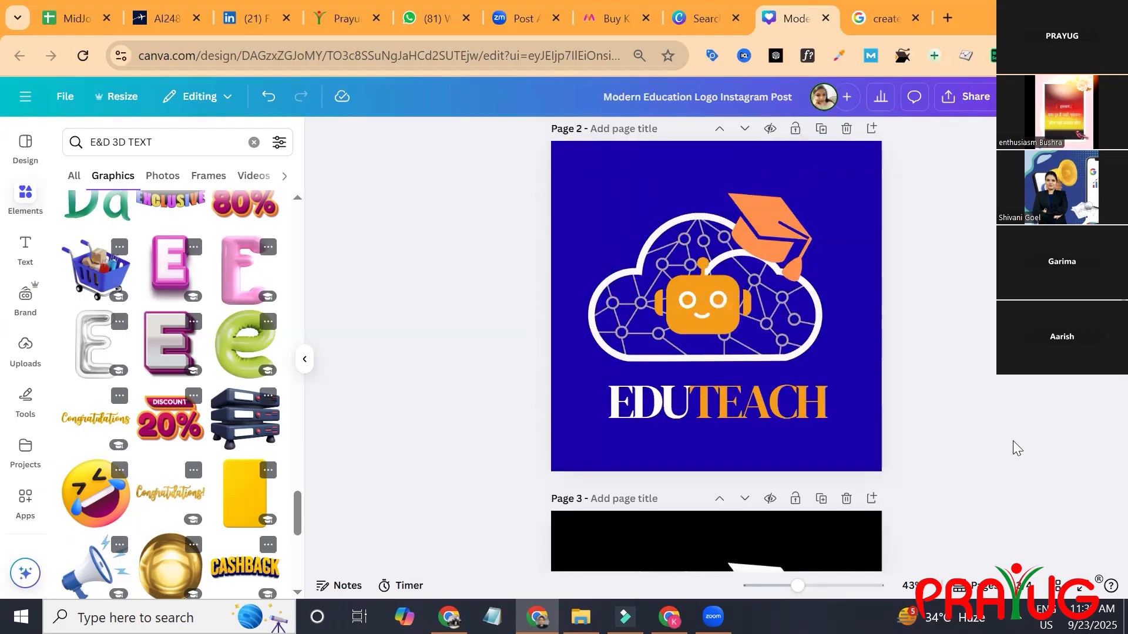
scroll(1013, 441, "down", 3)
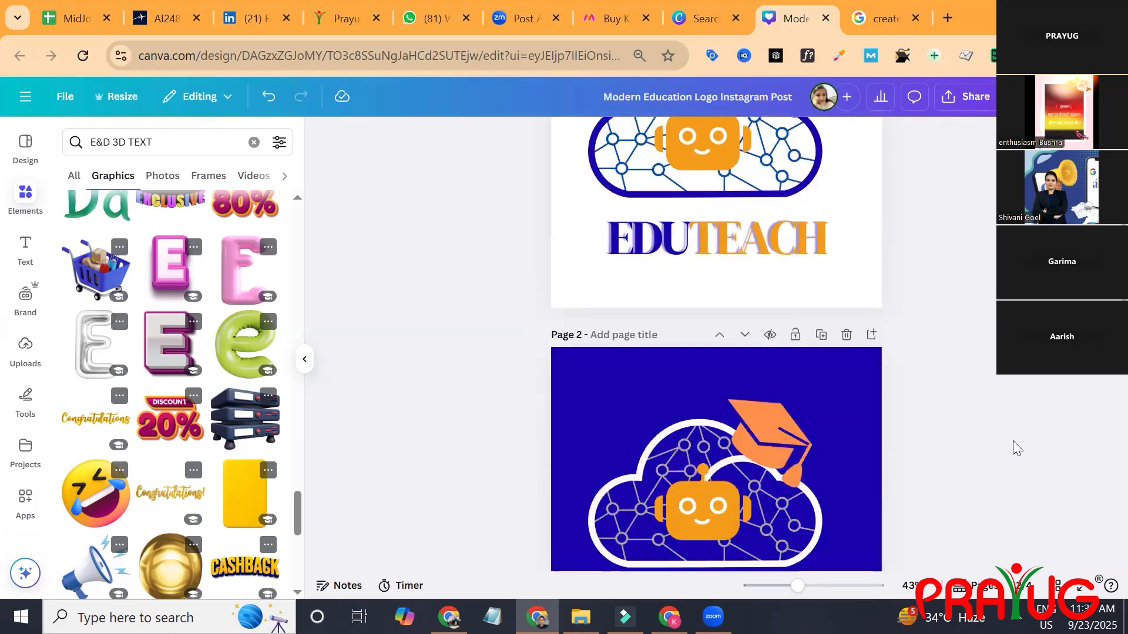
scroll(1013, 441, "down", 7)
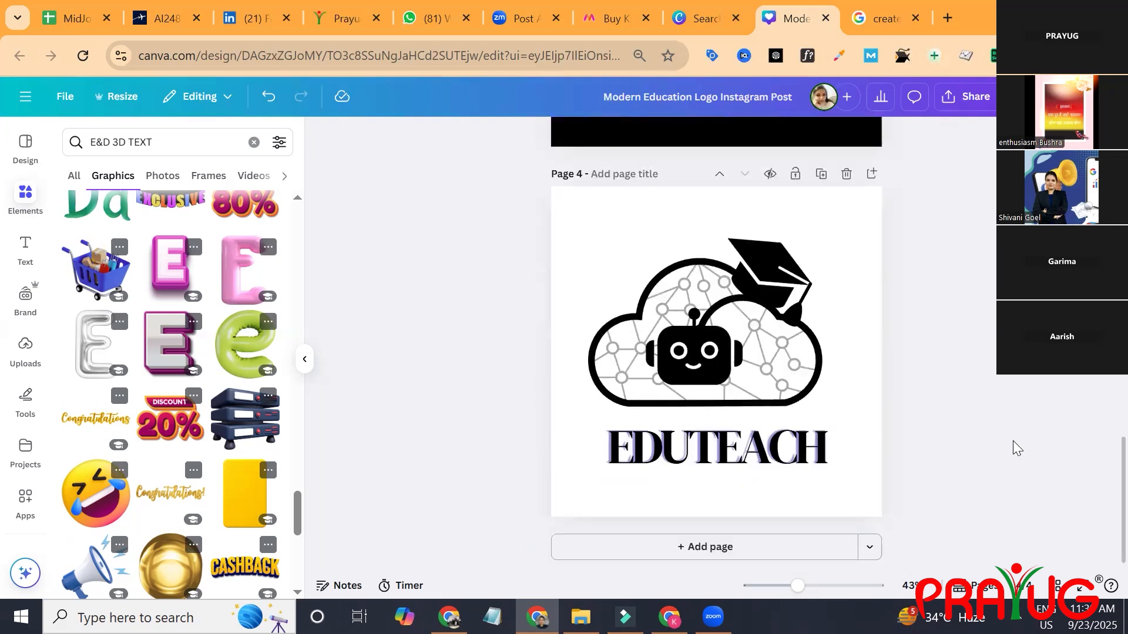
key("ctrl+Return")
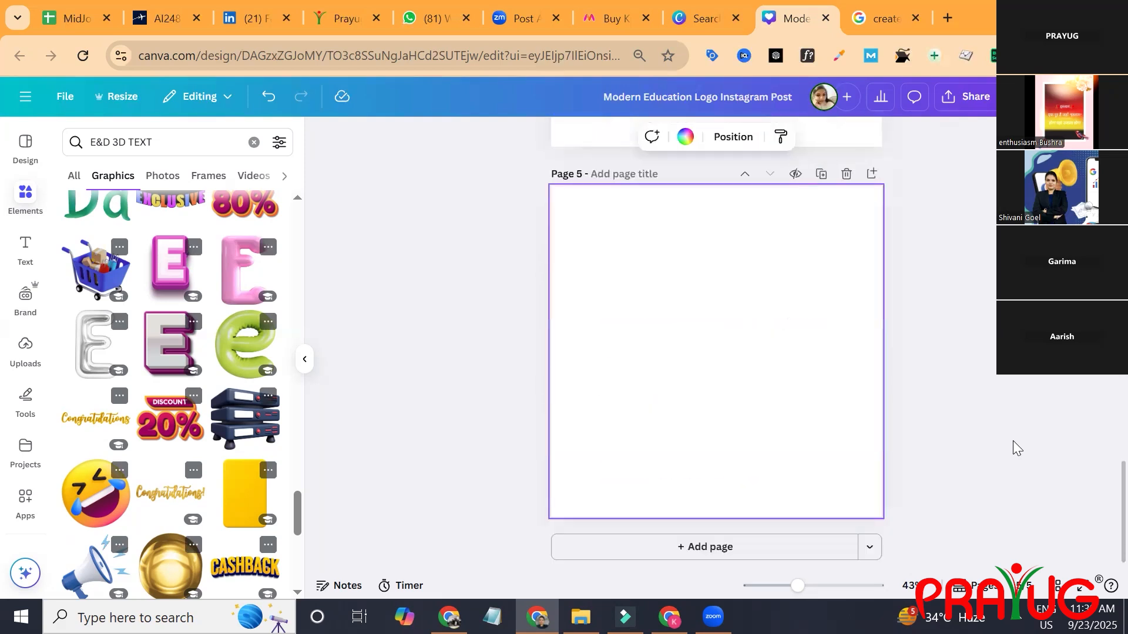
scroll(1013, 441, "up", 2)
scroll(1013, 440, "up", 4)
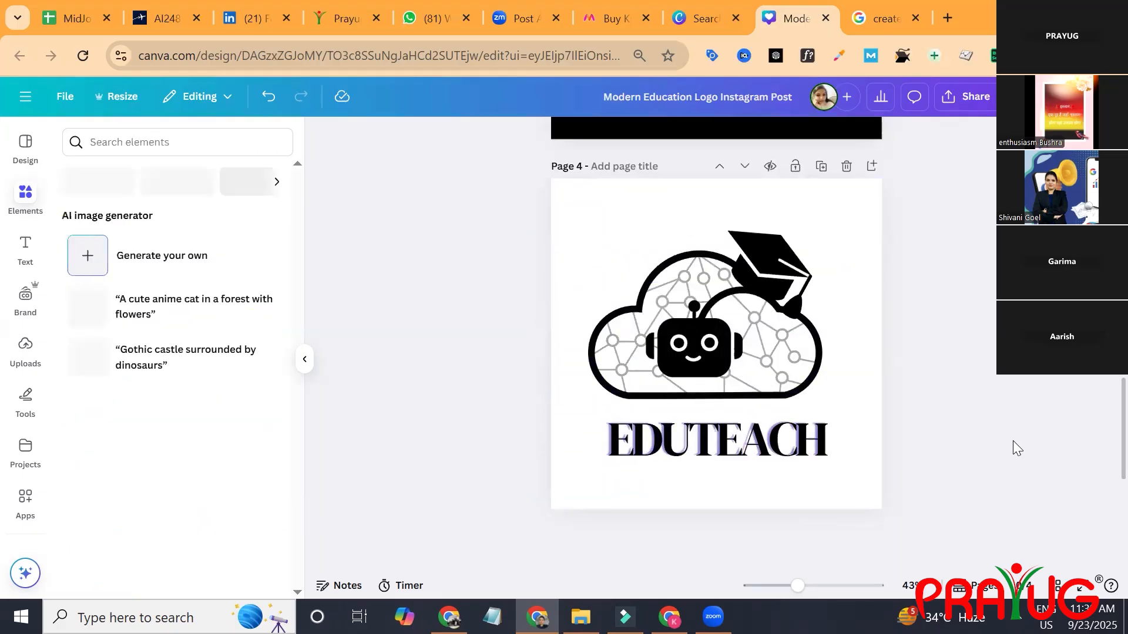
- Duplicate page 4 with the black logo on white and delete the EDUTEACH text from the copy
key("ctrl+d")
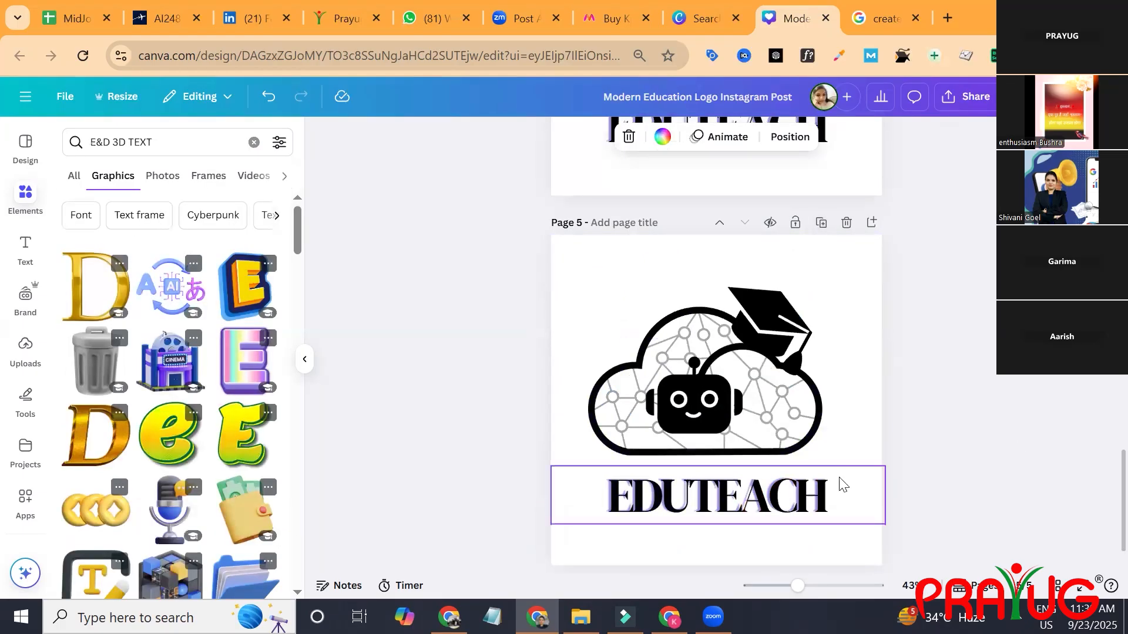
right_click(658, 502)
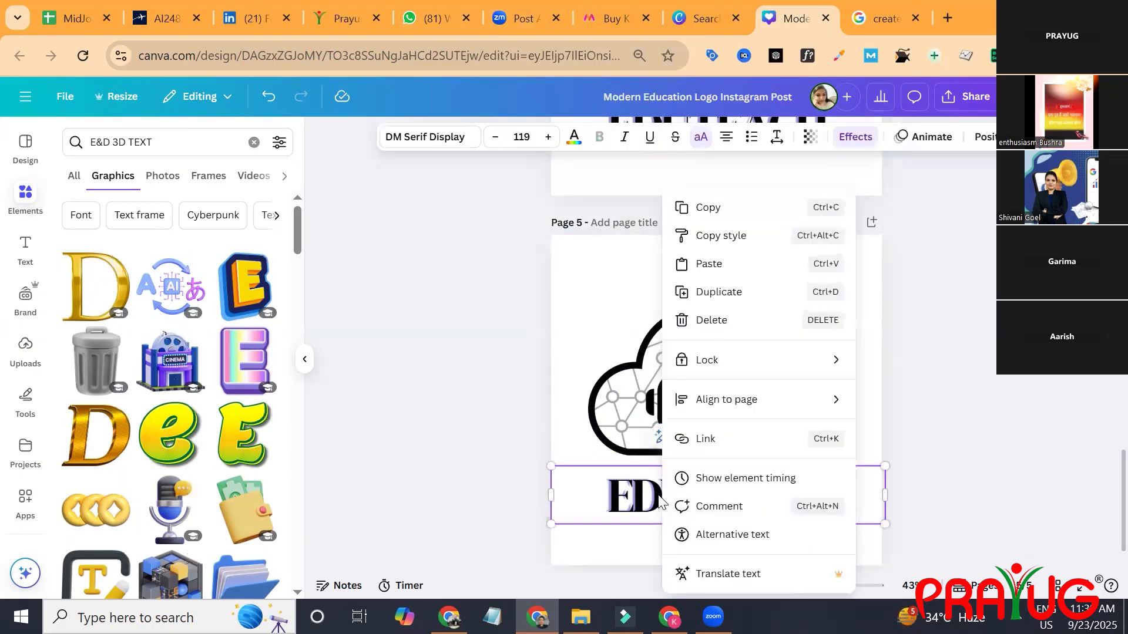
left_click(633, 496)
key("Delete")
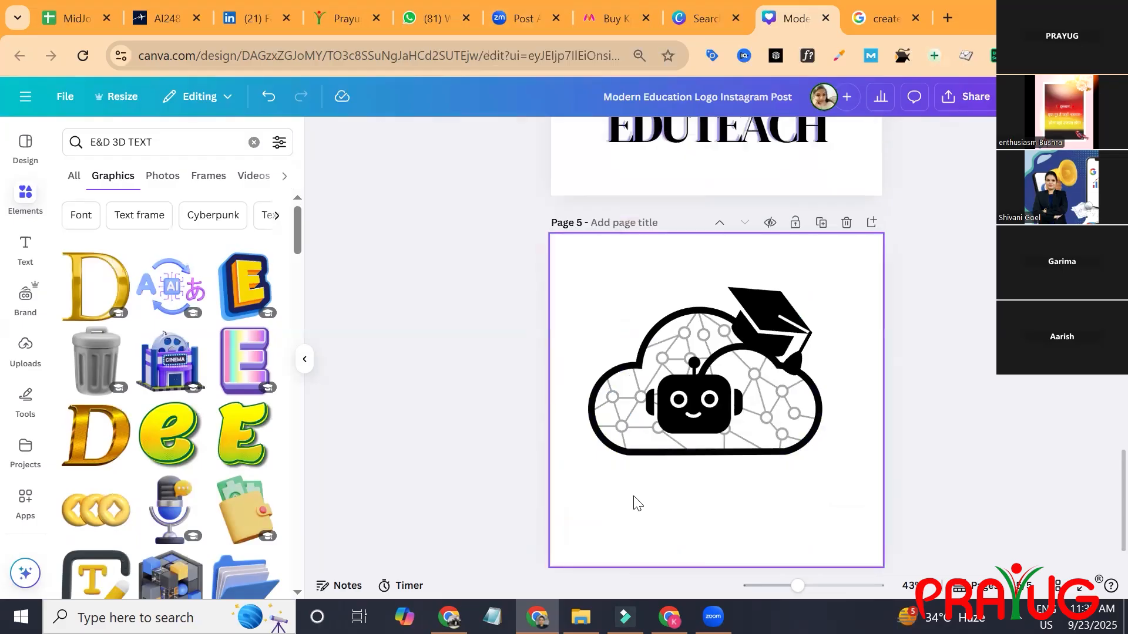
left_click(681, 336)
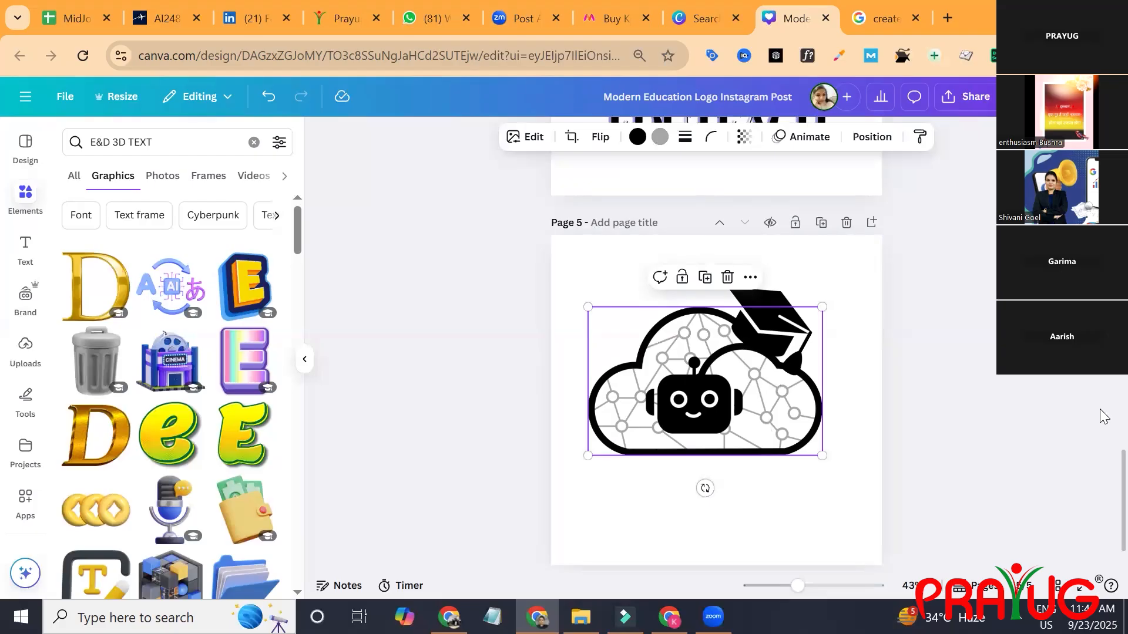
- Copy the coloured cloud, graduation cap, robot and the rectangle behind it from page 1, leaving out the EDUTEACH text
left_click_drag(1123, 473, 1123, 148)
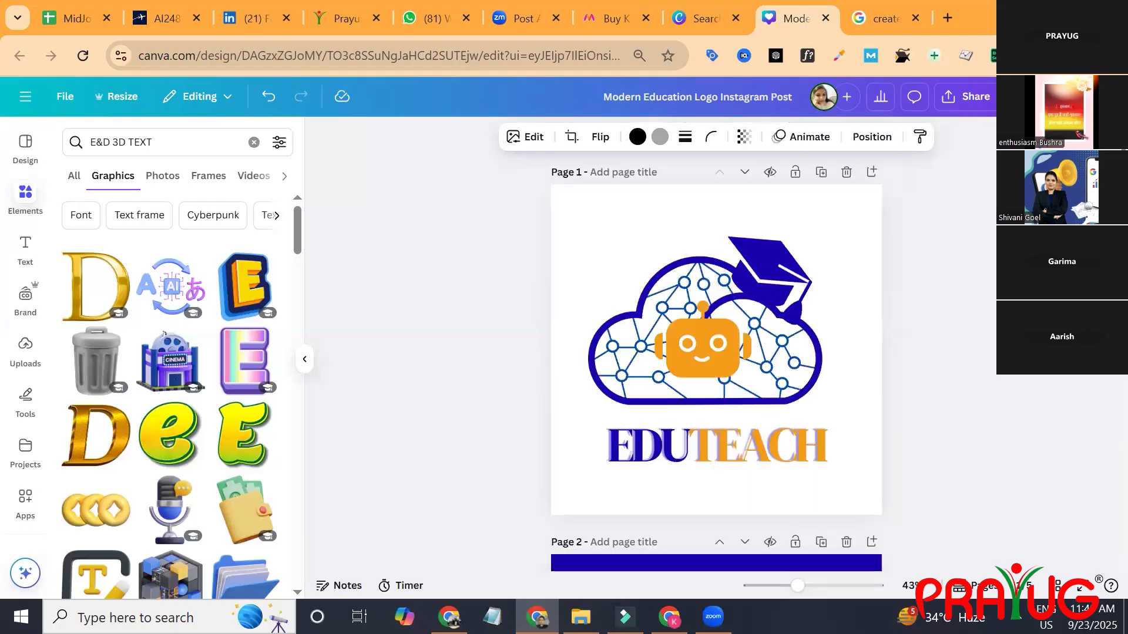
right_click(658, 213)
right_click(686, 281)
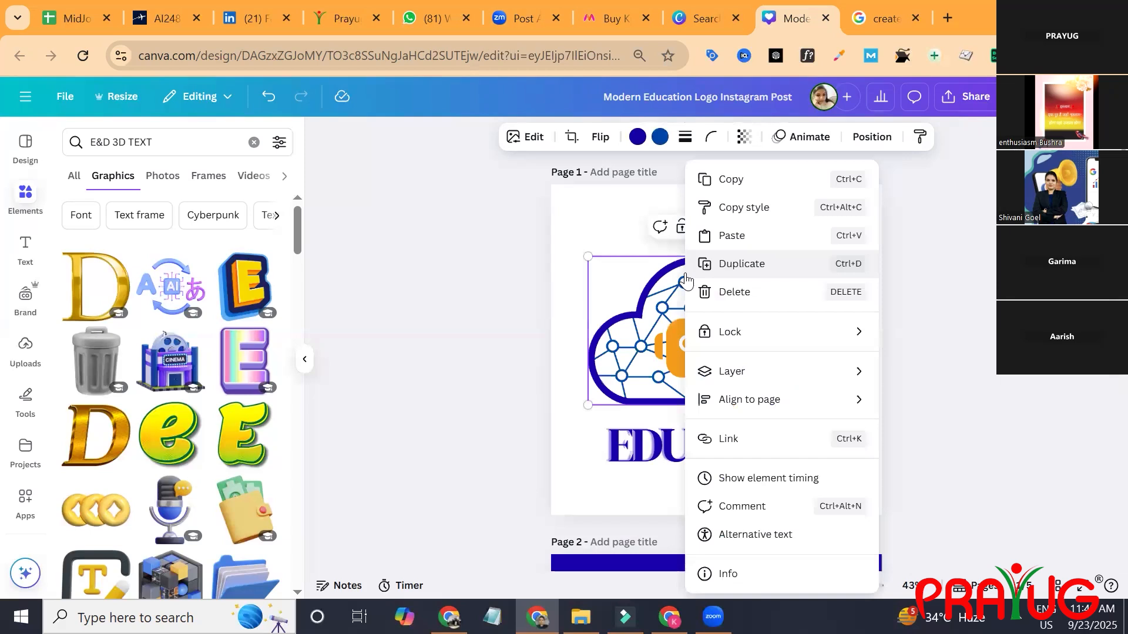
right_click(951, 269)
left_click(979, 218)
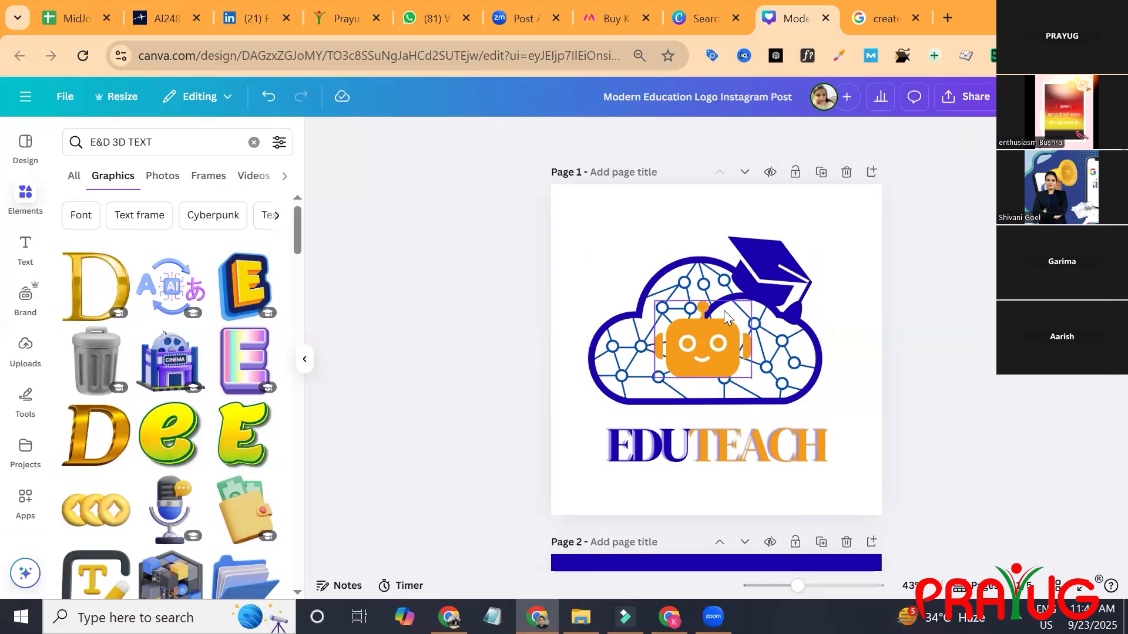
right_click(1014, 442)
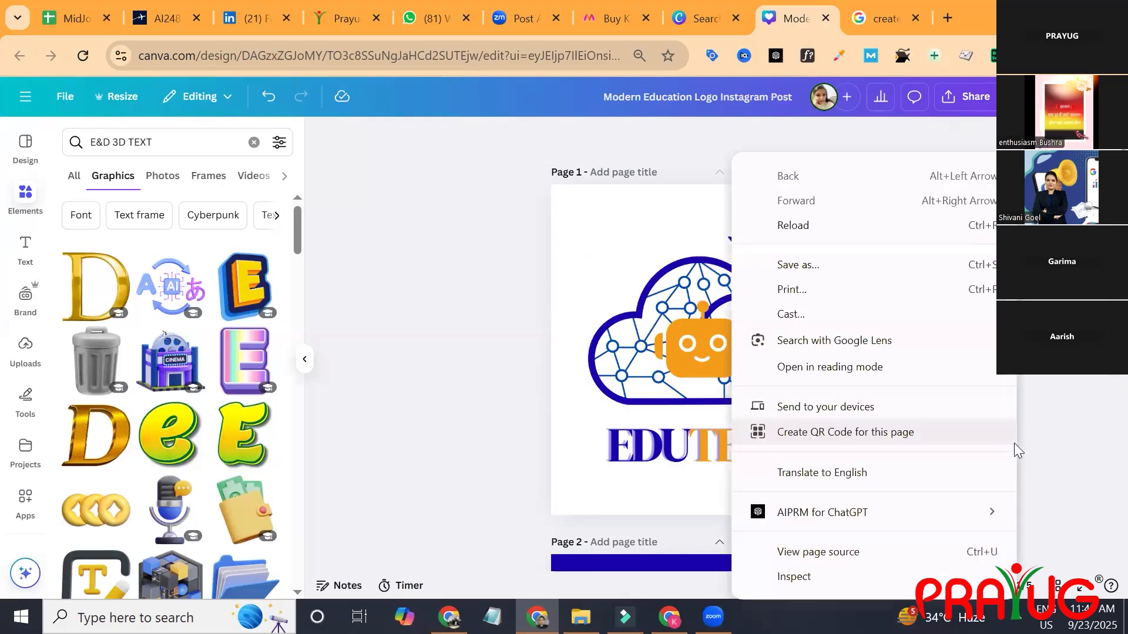
right_click(1074, 415)
left_click(1096, 395)
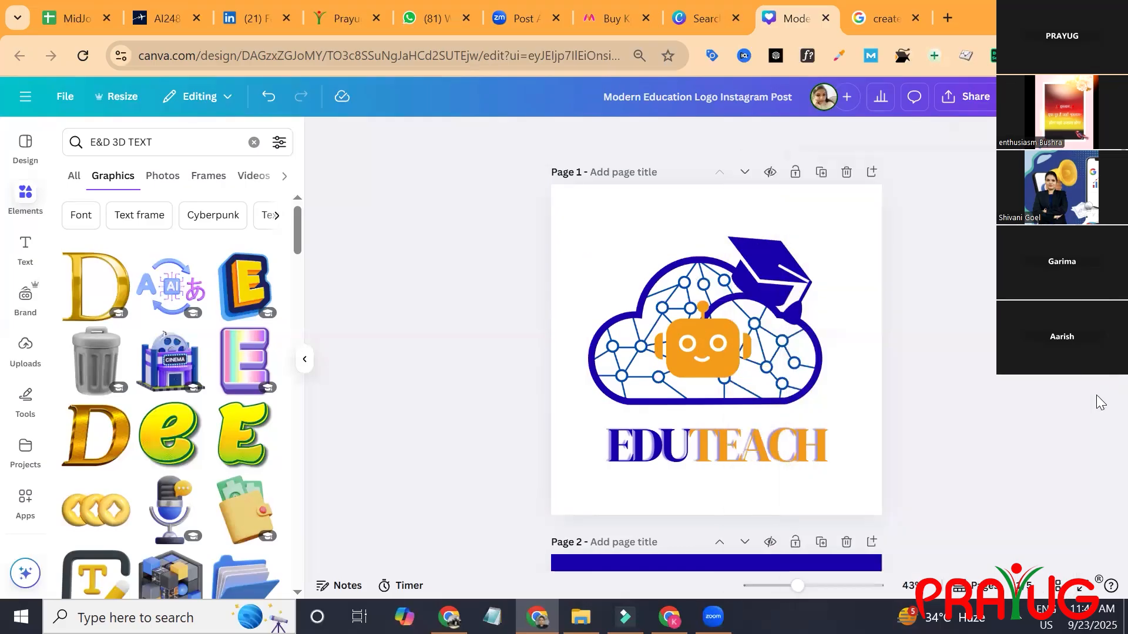
left_click(778, 285)
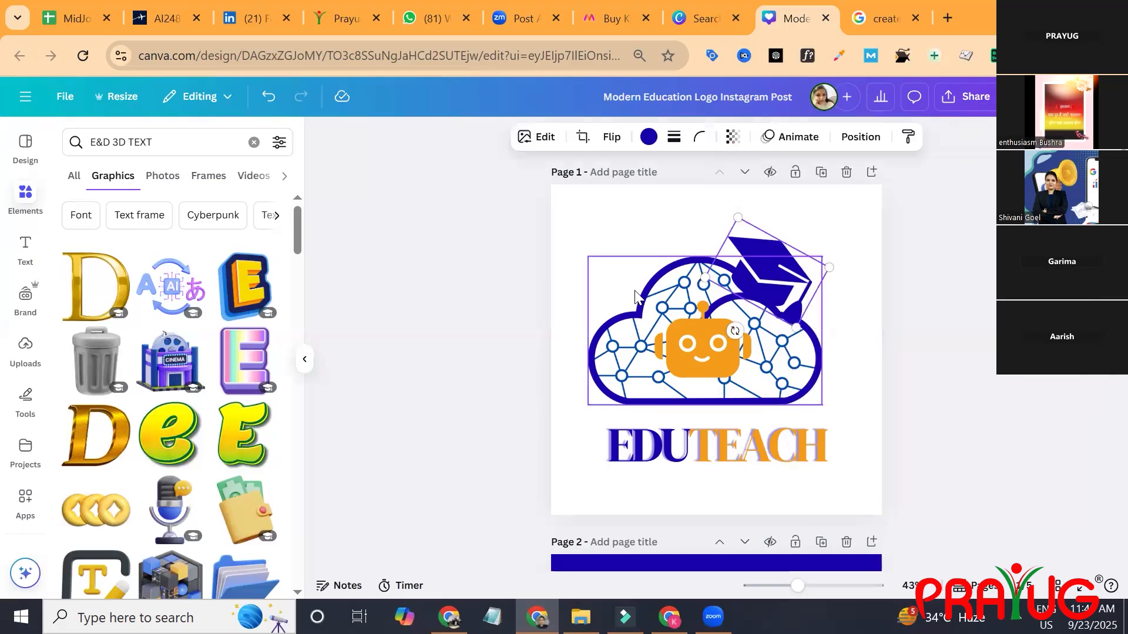
left_click(635, 297, "shift")
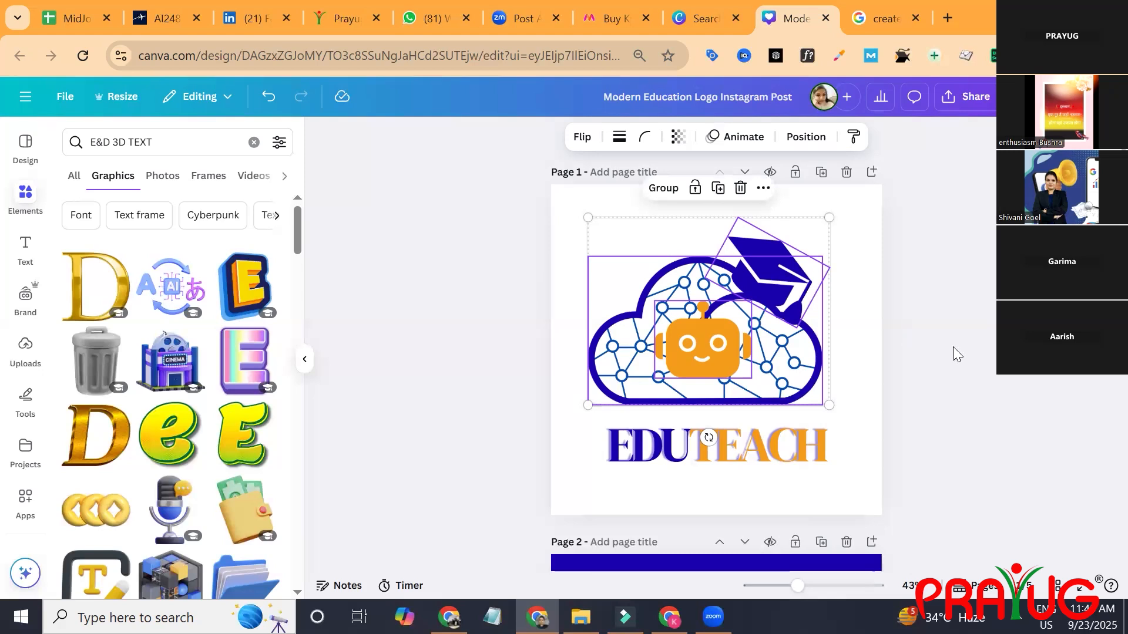
left_click(968, 376)
left_click_drag(864, 211, 585, 397)
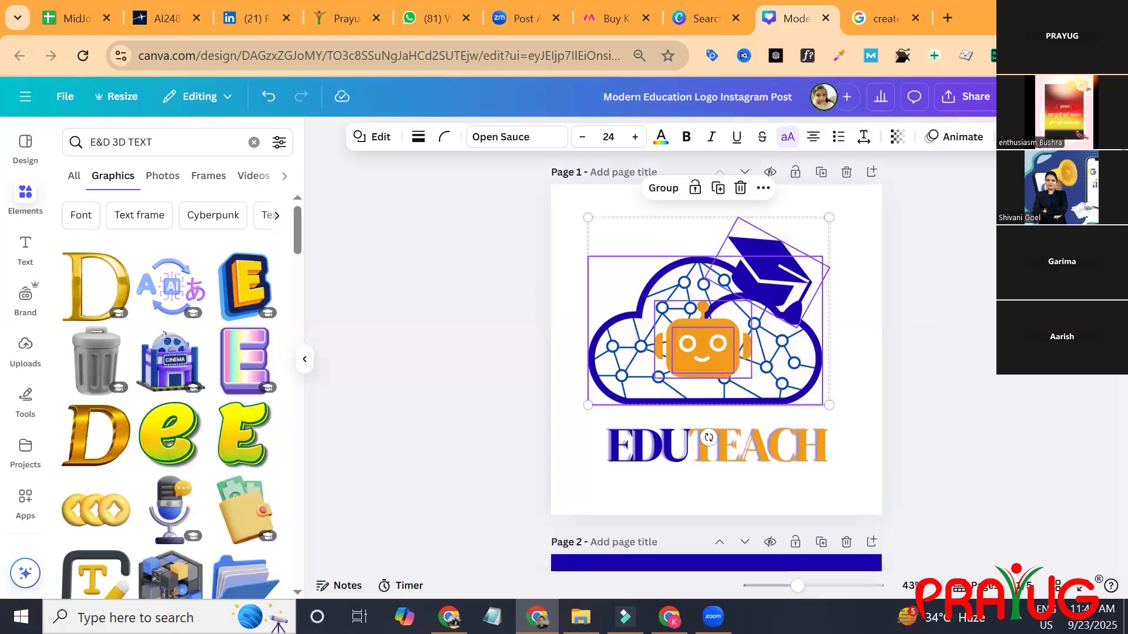
- Replace the black logo artwork on page 5 with the coloured artwork copied from page 1
left_click_drag(1123, 177, 1123, 529)
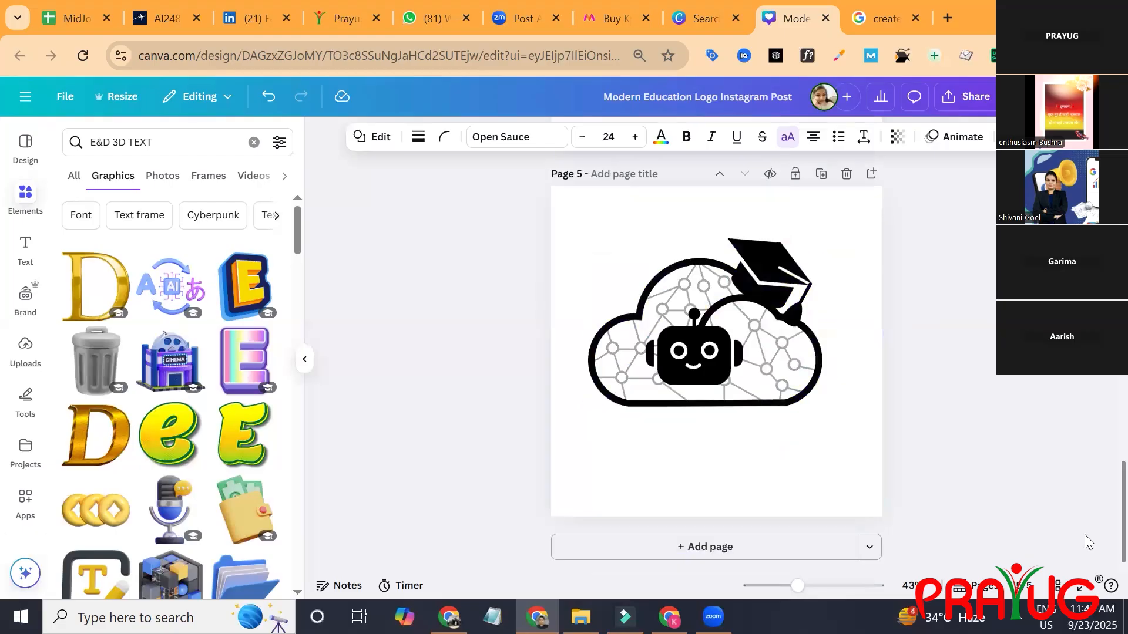
left_click(821, 474)
key("ctrl+a")
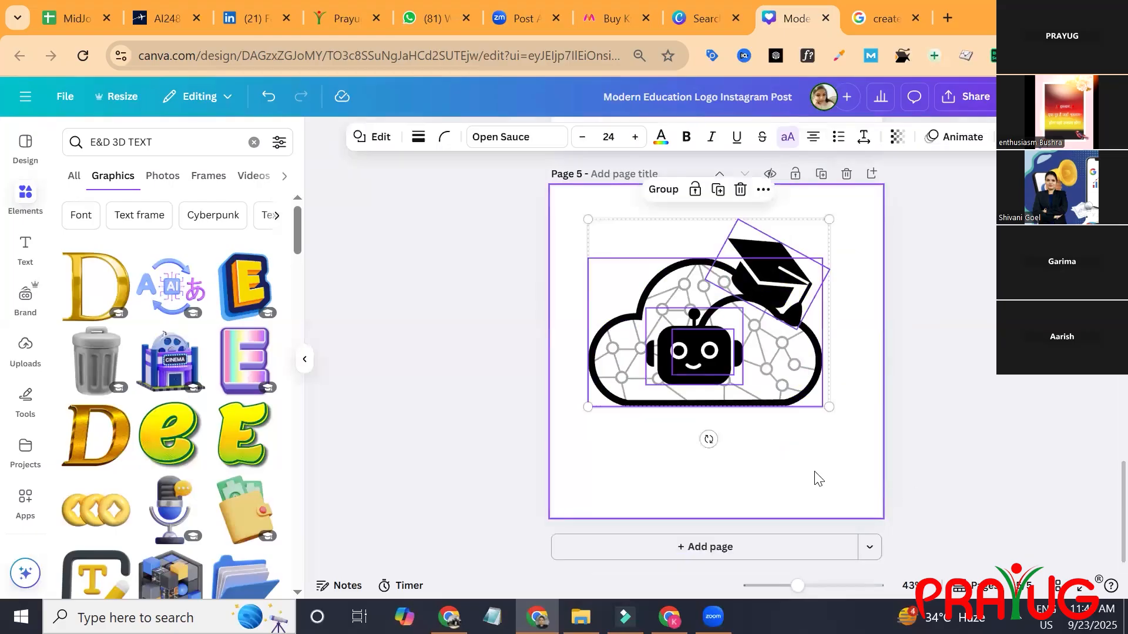
key("Delete")
key("ctrl+z")
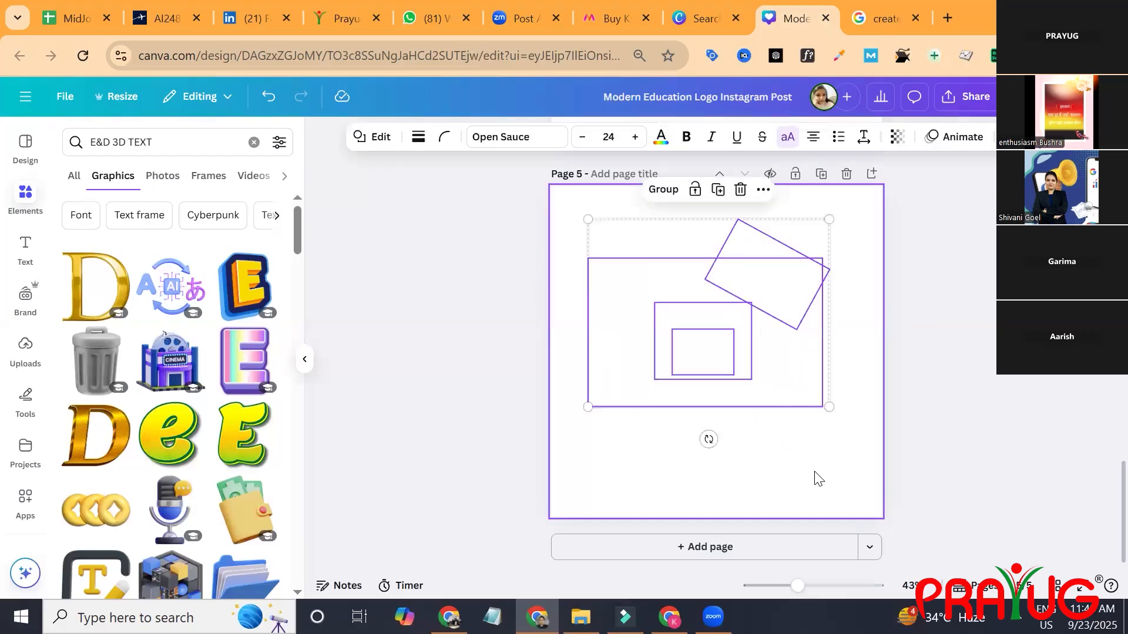
left_click(818, 484)
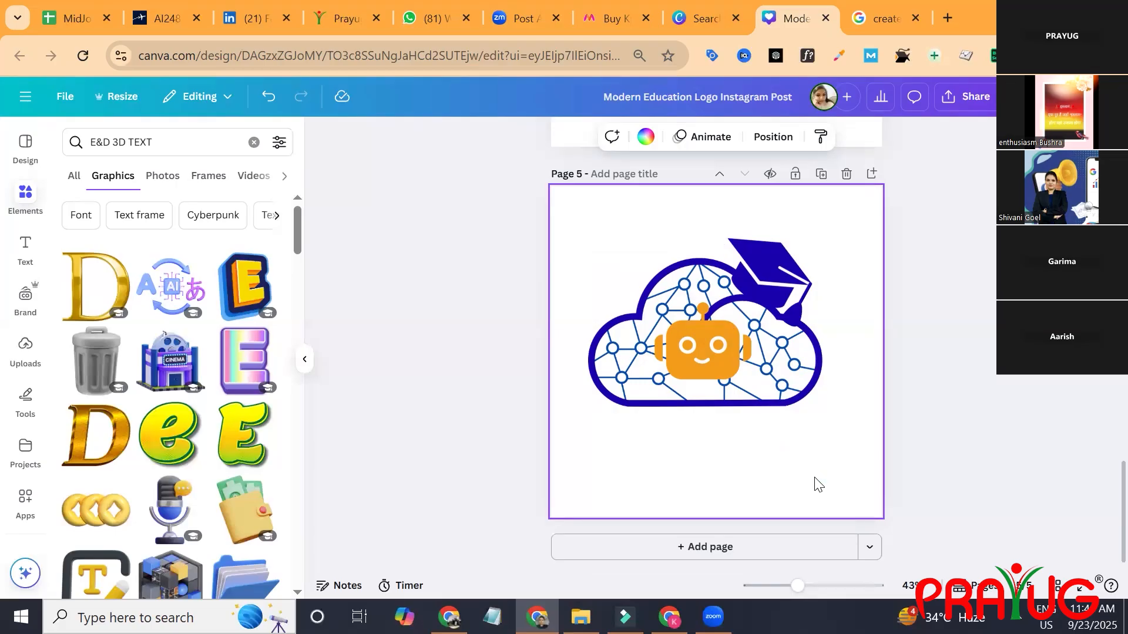
left_click(940, 427)
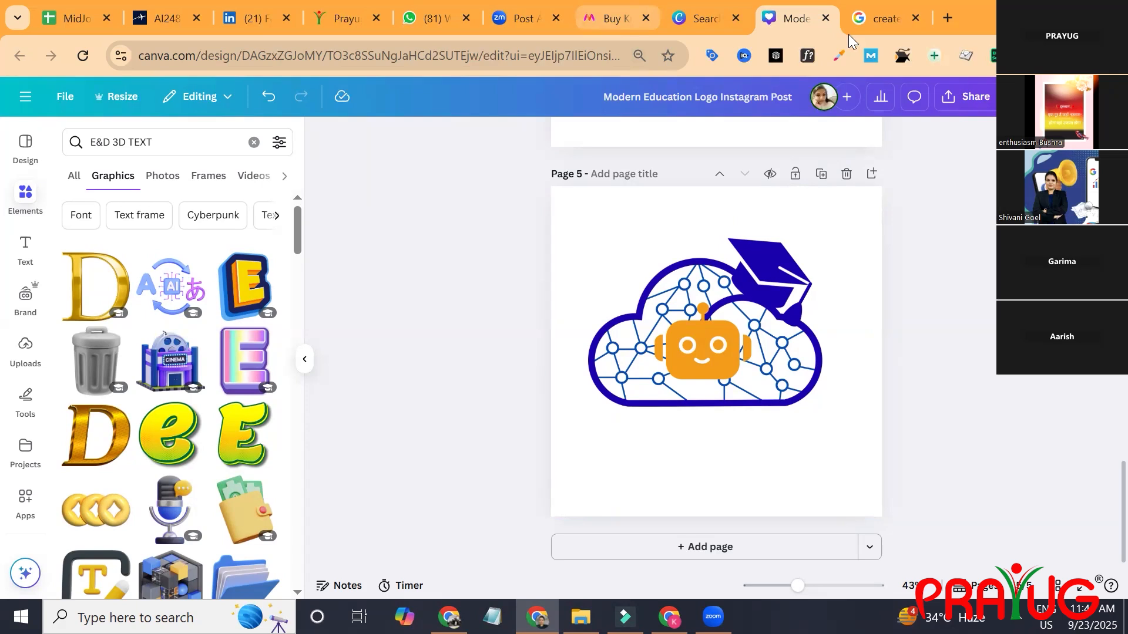
mouse_move(858, 20)
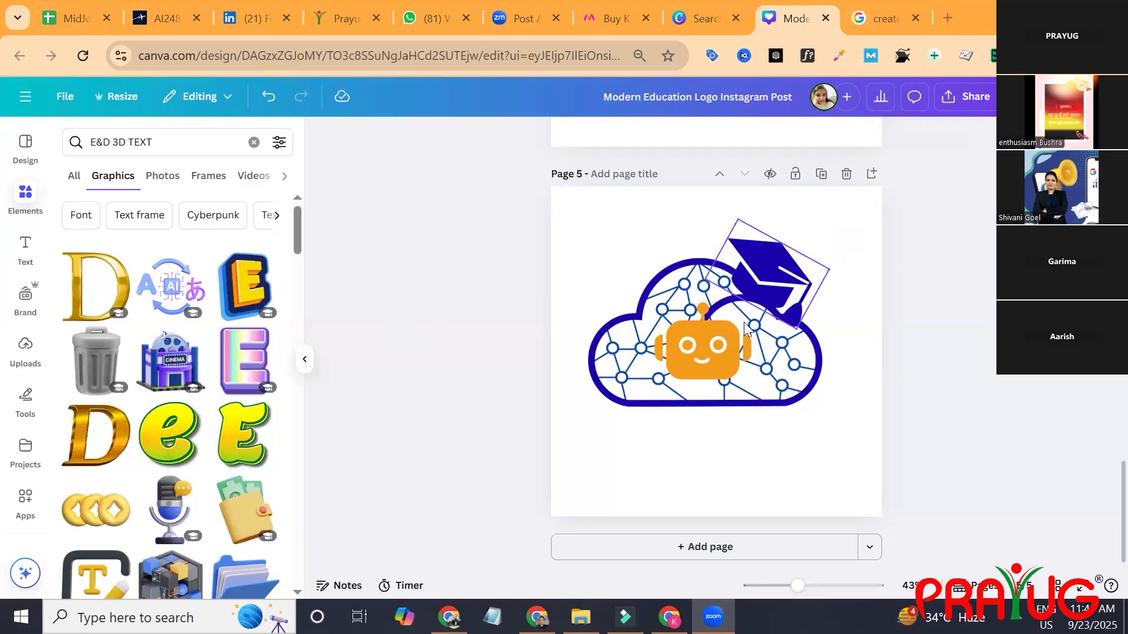
left_click(712, 292)
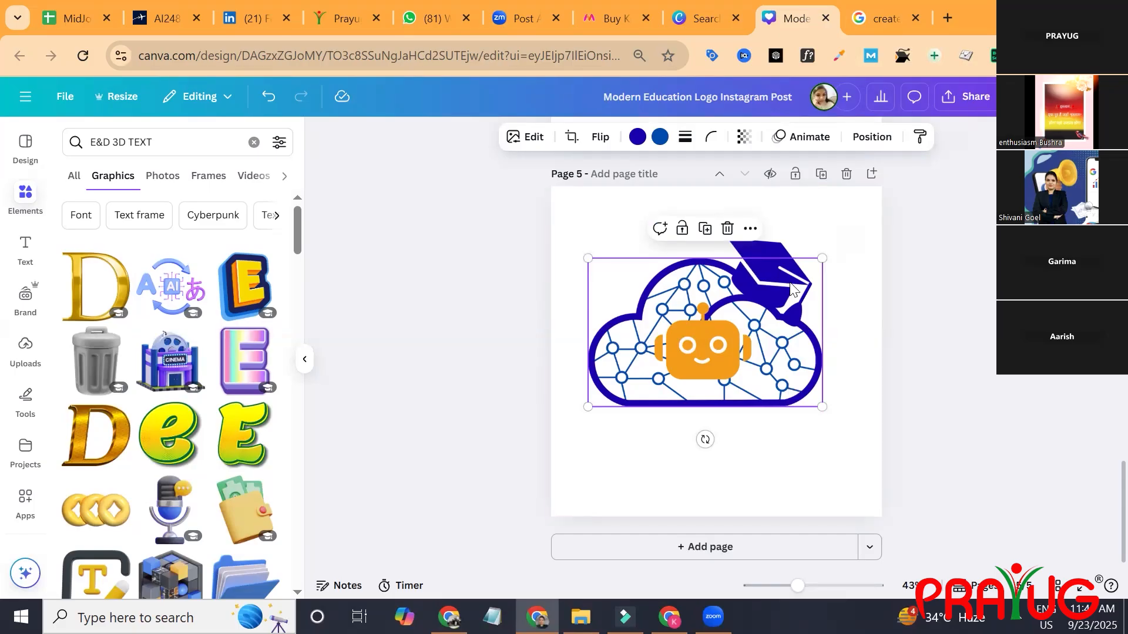
left_click(1004, 444)
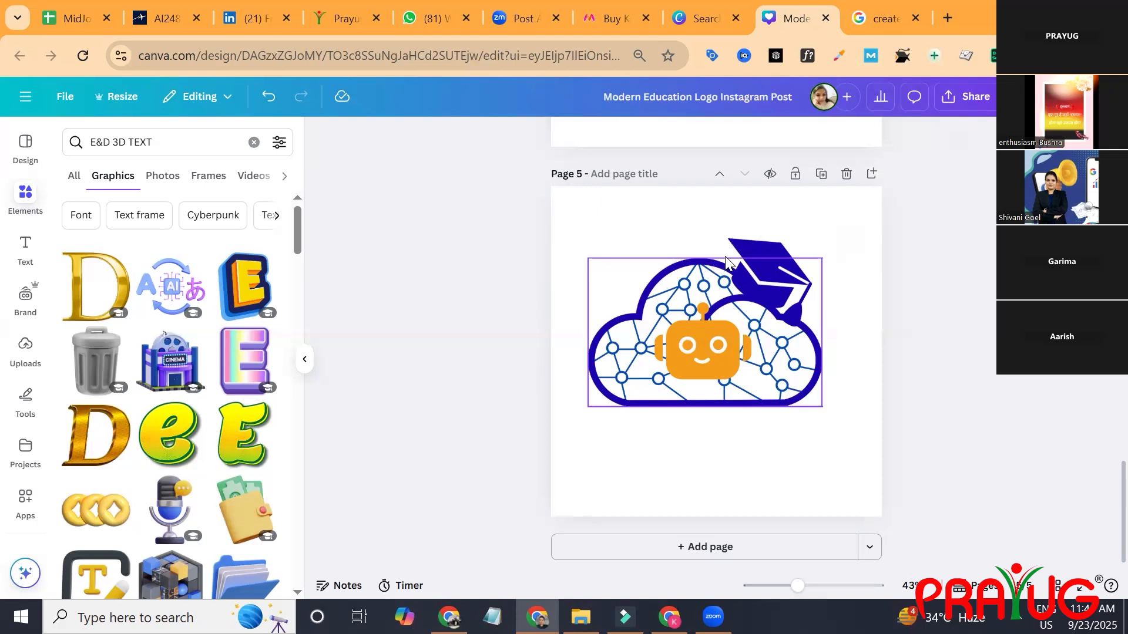
left_click(667, 287)
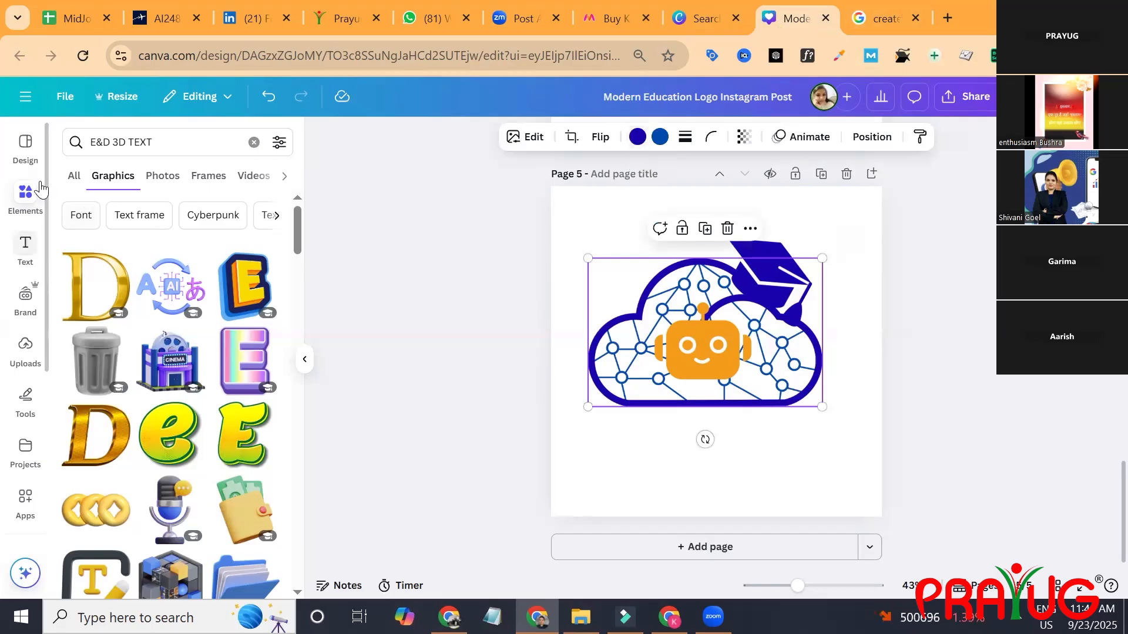
left_click(583, 224)
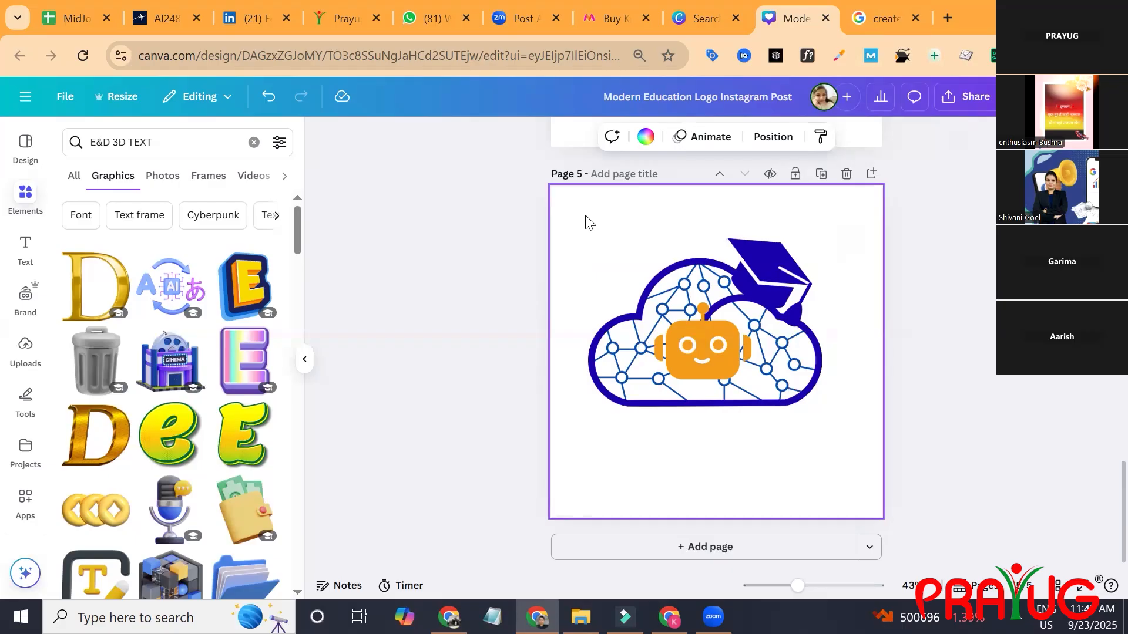
- Search the graphics for CLOUD and add the plain light grey cloud over the logo on page 5
left_click(176, 142)
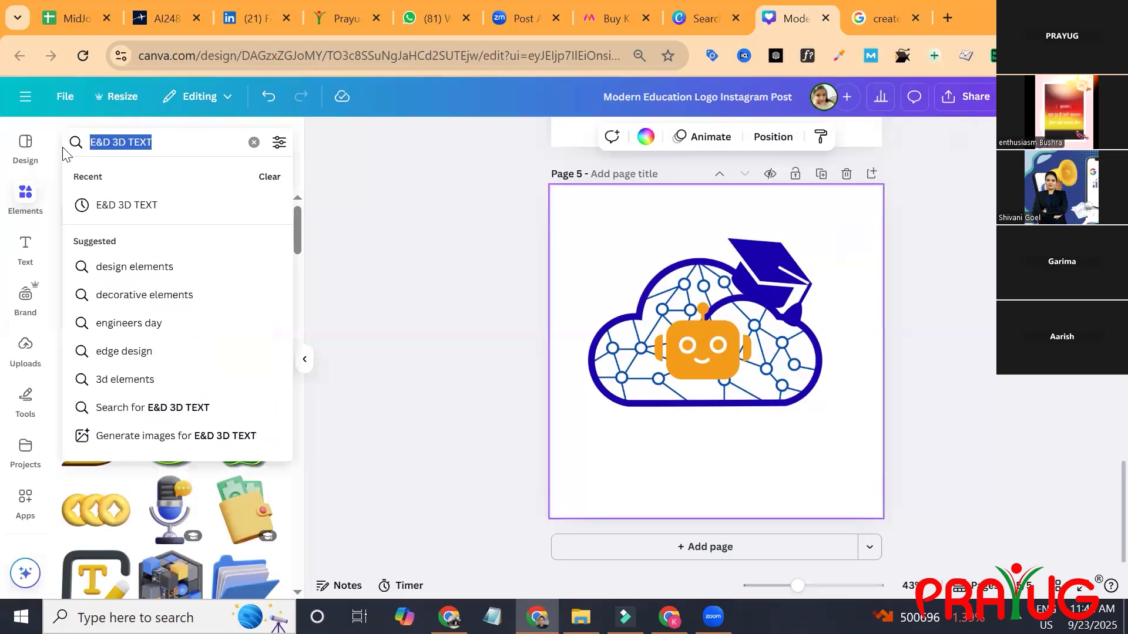
type("CLOUD")
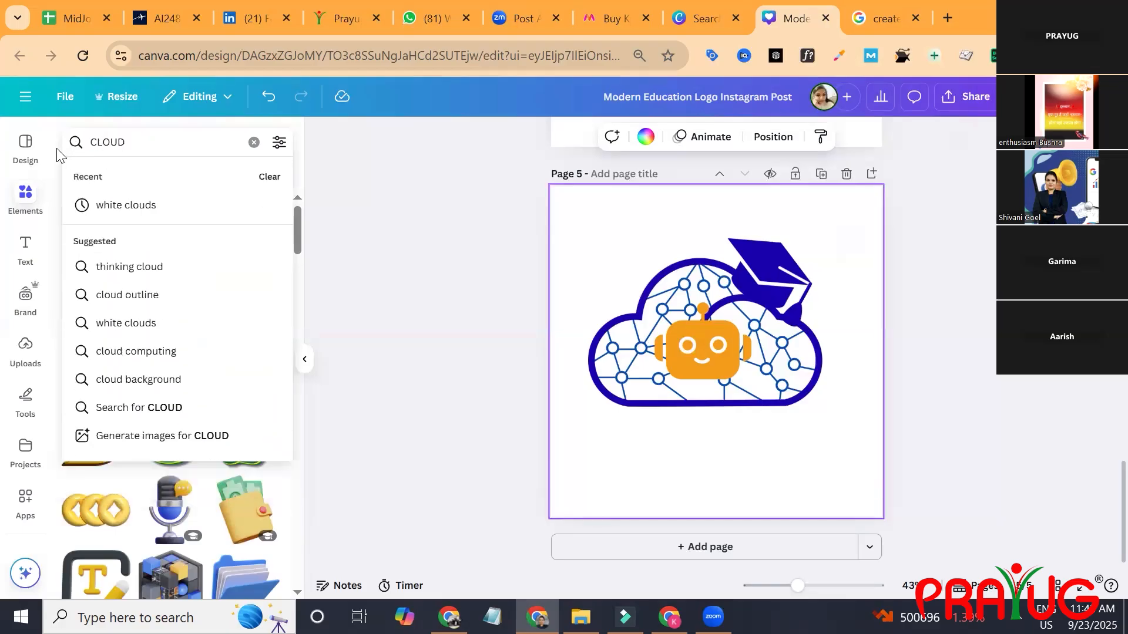
key("Return")
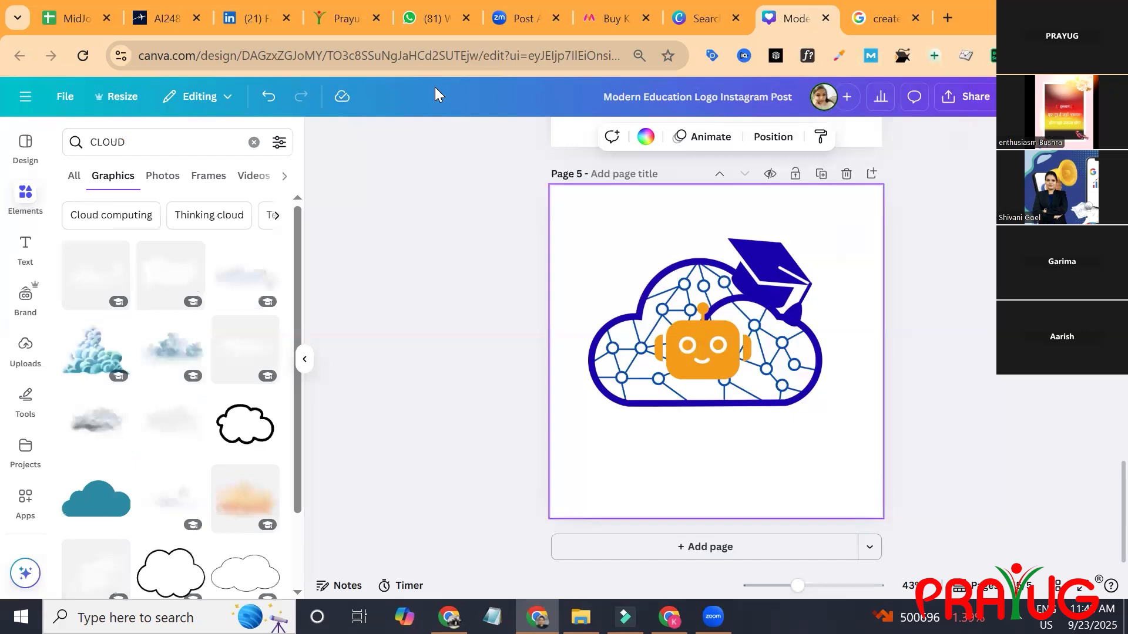
scroll(300, 216, "down", 2)
scroll(318, 364, "down", 5)
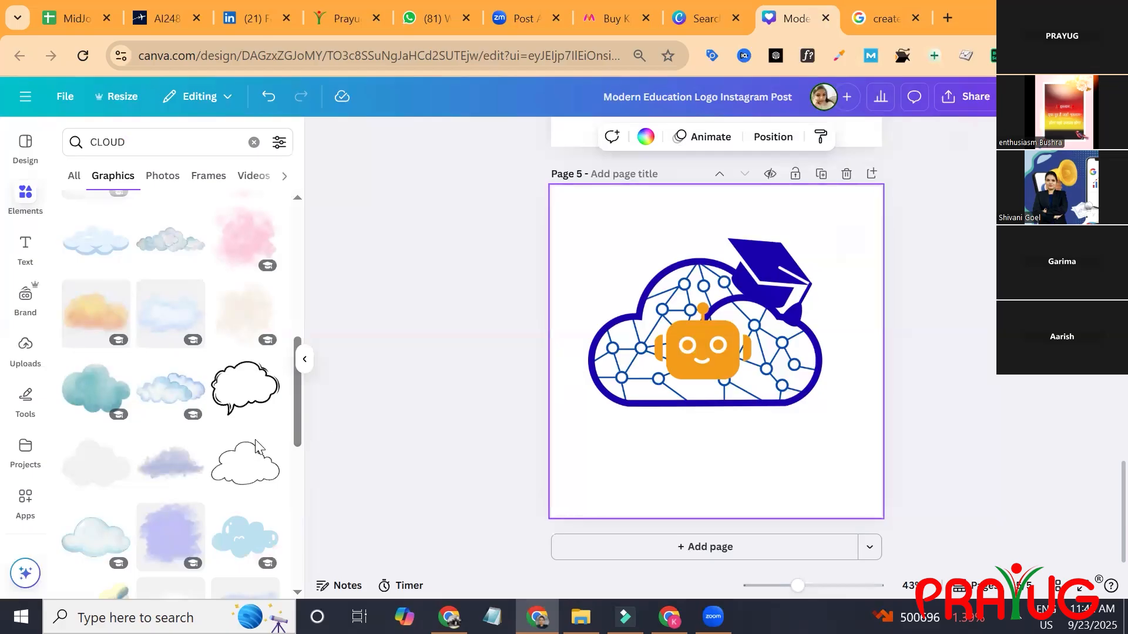
left_click(77, 478)
mouse_move(656, 327)
left_mouse_down()
mouse_move(660, 308)
mouse_move(645, 327)
mouse_move(672, 332)
left_mouse_up()
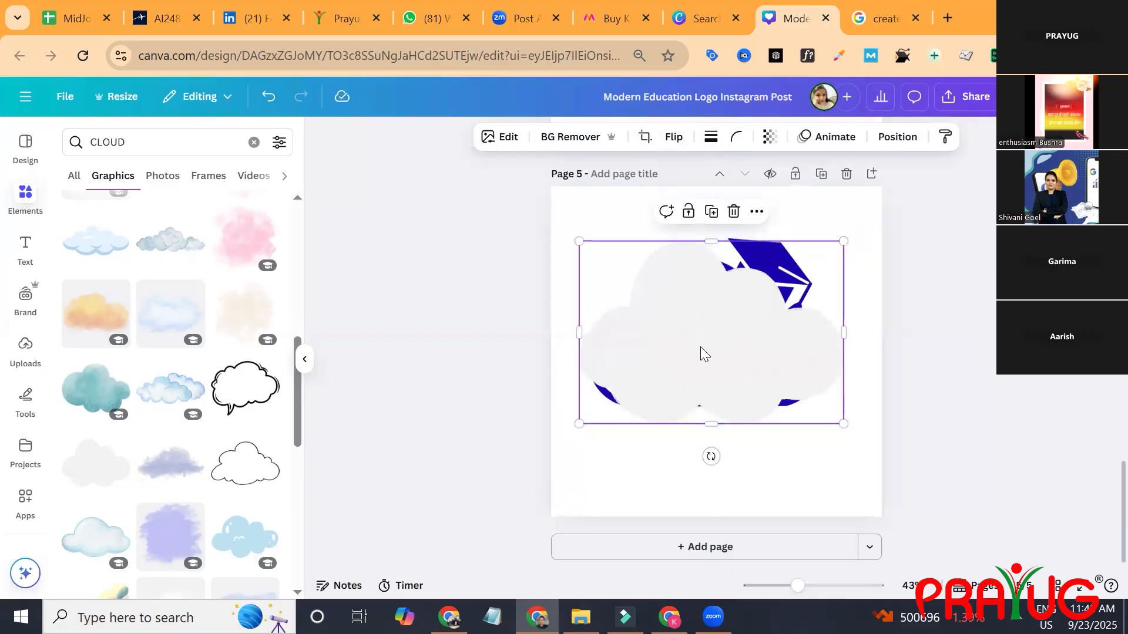
- Apply the Fresco filter to the added grey cloud and send it to the back, behind the logo
left_click(456, 315)
left_click(587, 300)
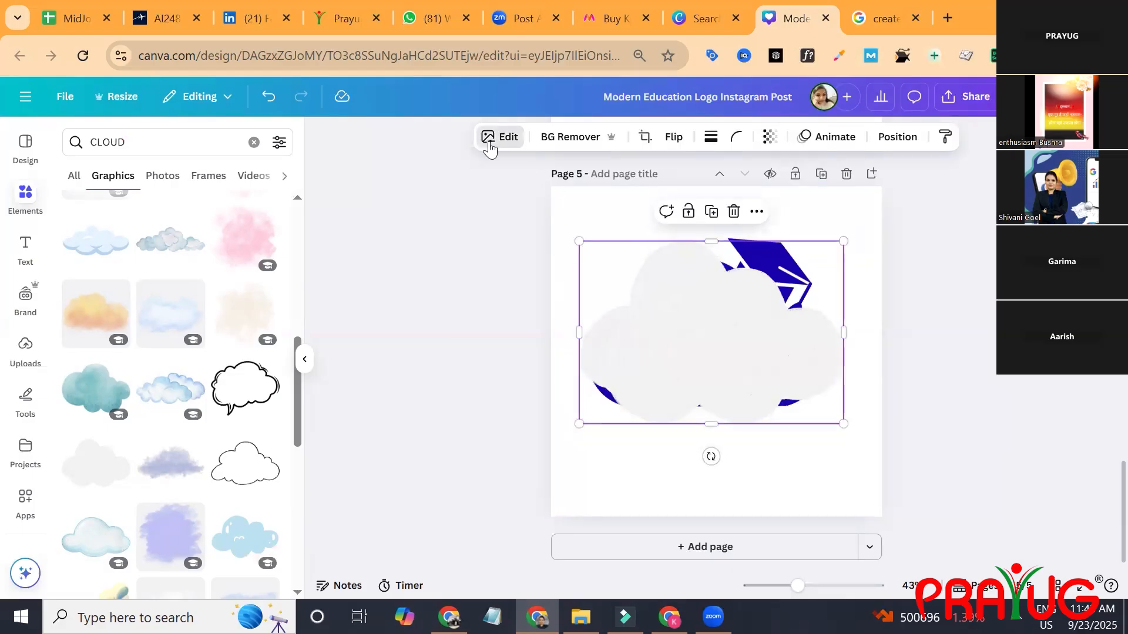
left_click(491, 147)
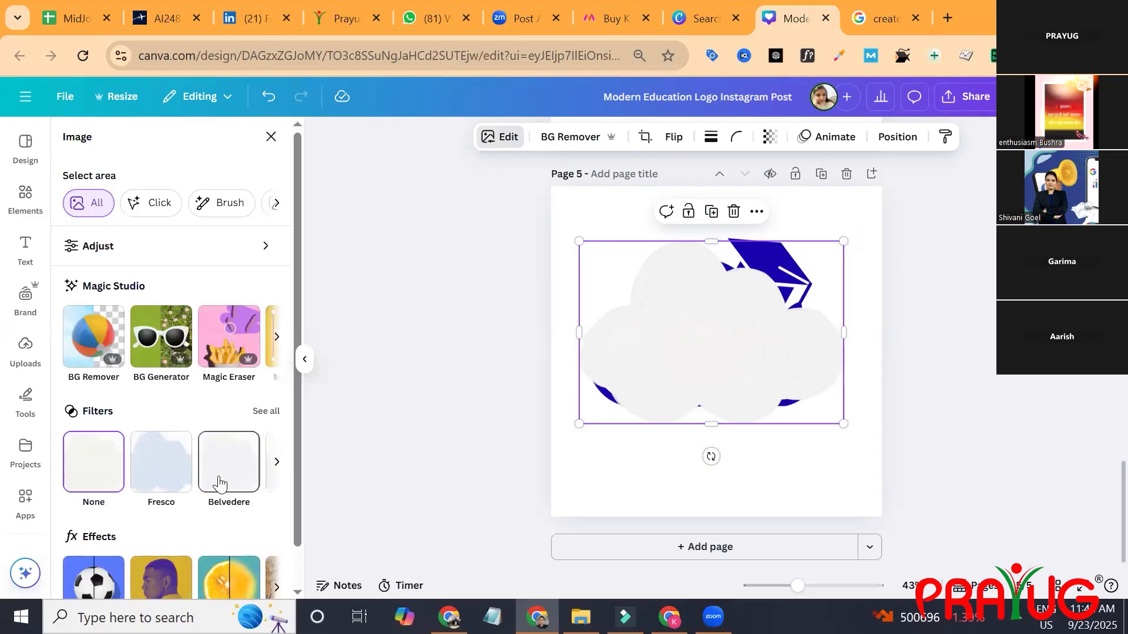
left_click(174, 475)
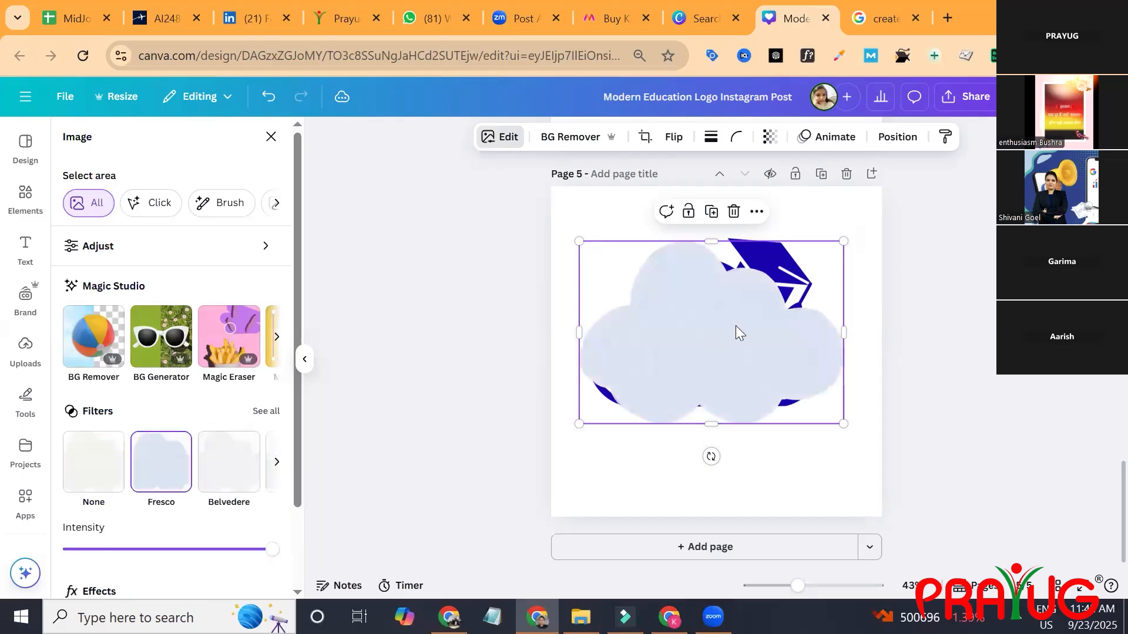
left_click(890, 141)
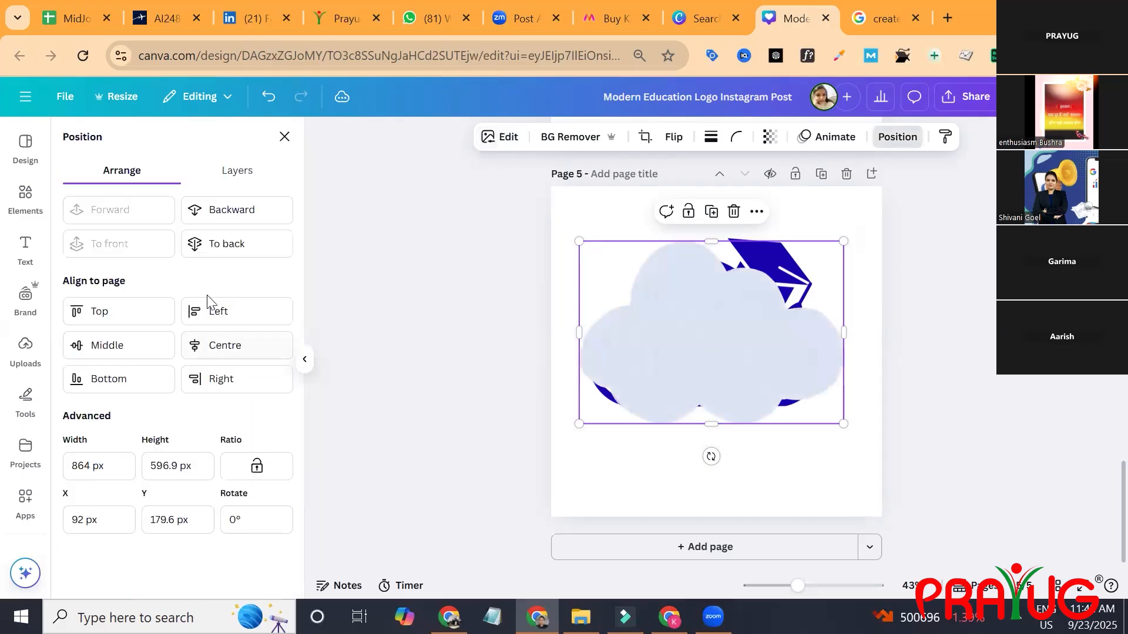
left_click(237, 247)
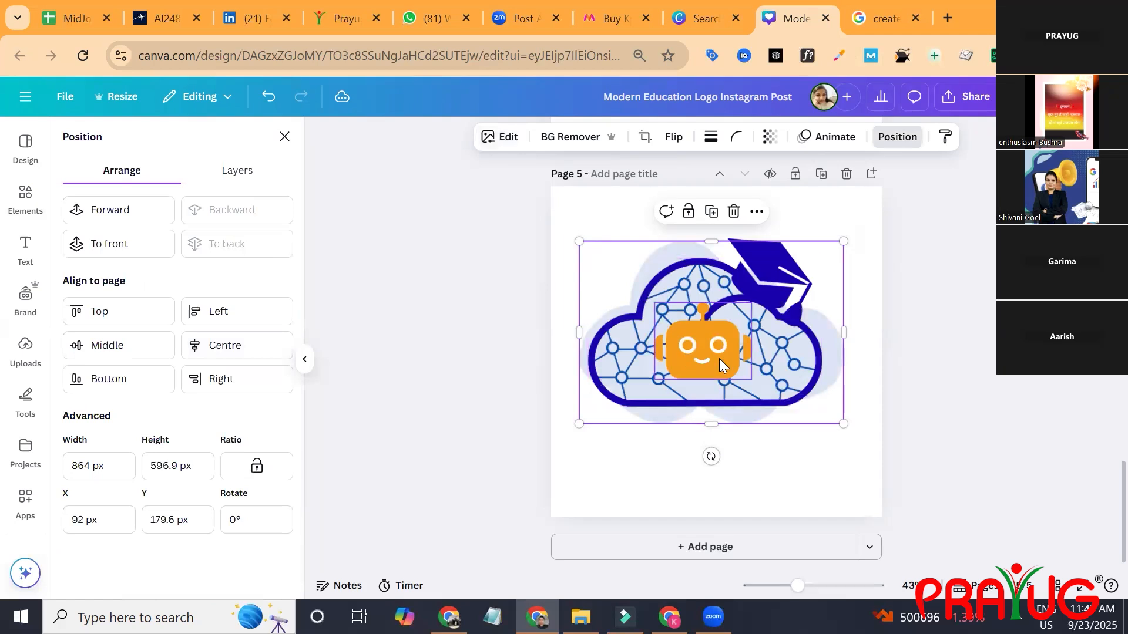
left_click(935, 383)
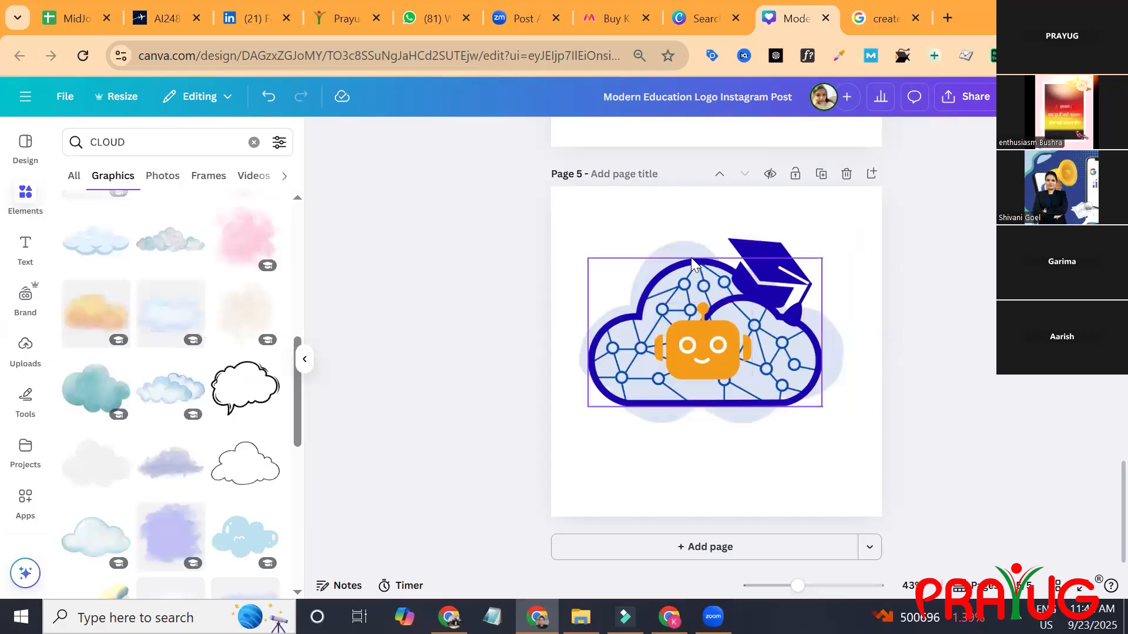
- Reposition the pale blue cloud and resize it to match the width and height of the outlined cloud
mouse_move(690, 252)
left_mouse_down()
mouse_move(697, 269)
mouse_move(687, 269)
left_mouse_up()
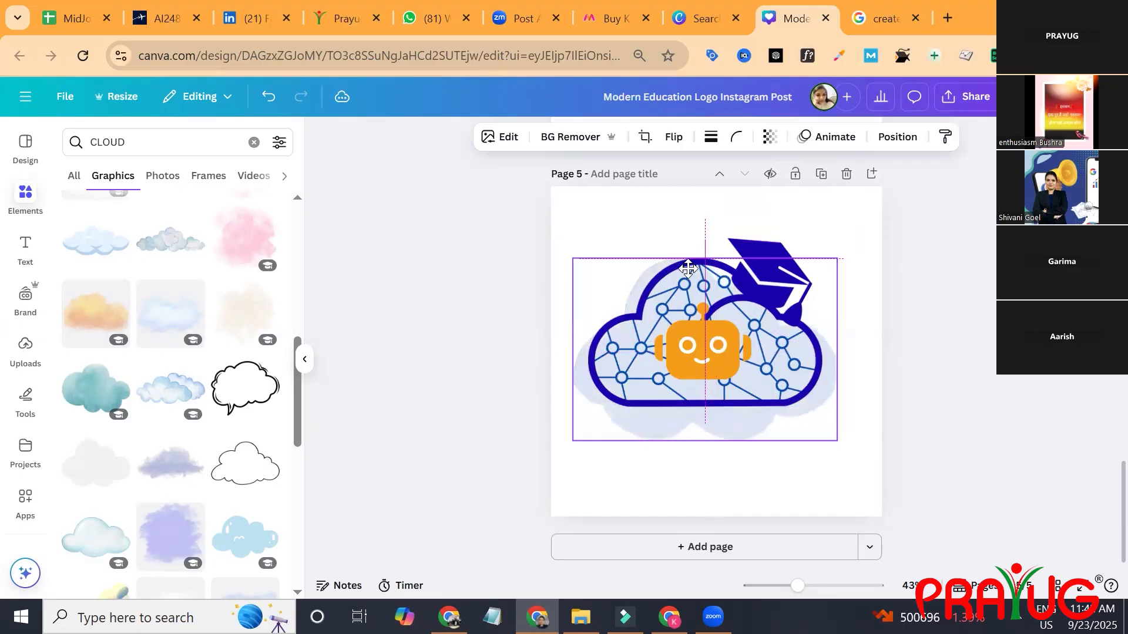
left_click_drag(574, 350, 591, 350)
left_click_drag(711, 441, 712, 407)
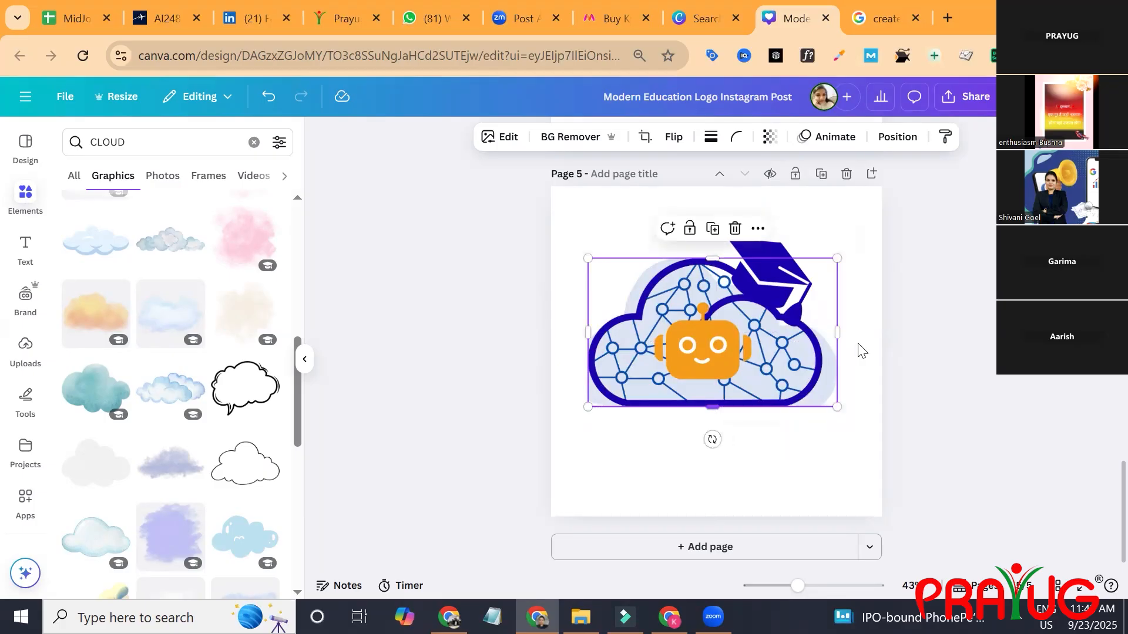
left_click_drag(837, 330, 824, 336)
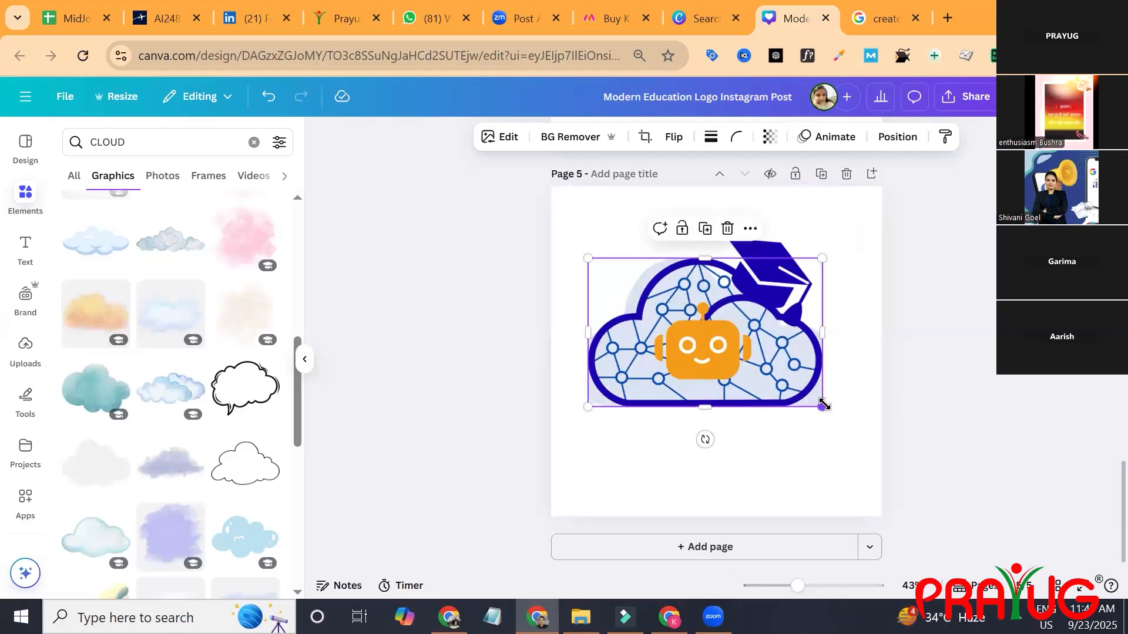
left_click(970, 395)
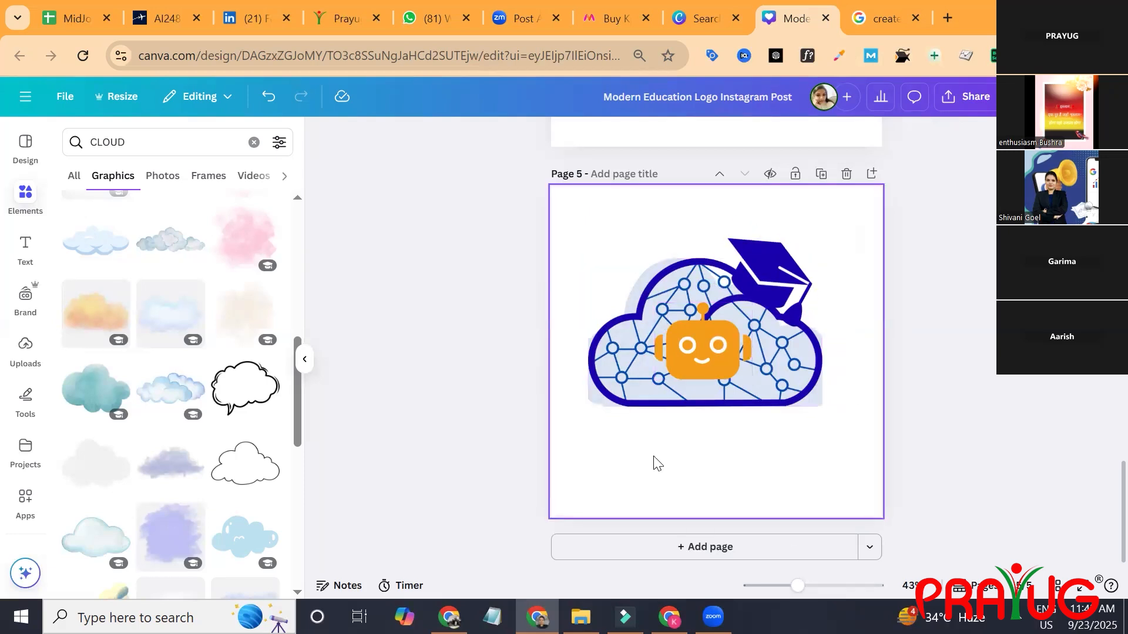
- Move the robot below the cloud on page 5, then shrink the graduation cap and place it on the robot's head
mouse_move(855, 22)
left_click_drag(709, 330, 683, 482)
left_click_drag(756, 265, 803, 437)
left_click_drag(842, 500, 734, 424)
right_click(791, 421)
left_click(791, 420)
- Delete the outlined network cloud and the pale blue cloud from page 5, keeping the robot and its cap
left_click(710, 266)
key("Delete")
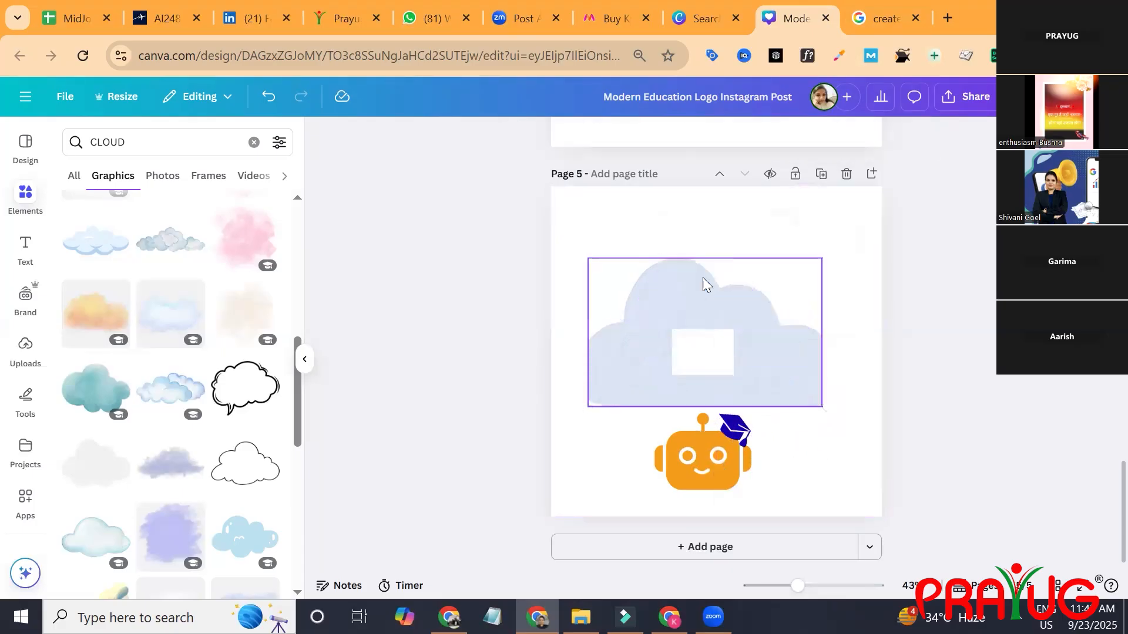
left_click(702, 280)
key("Delete")
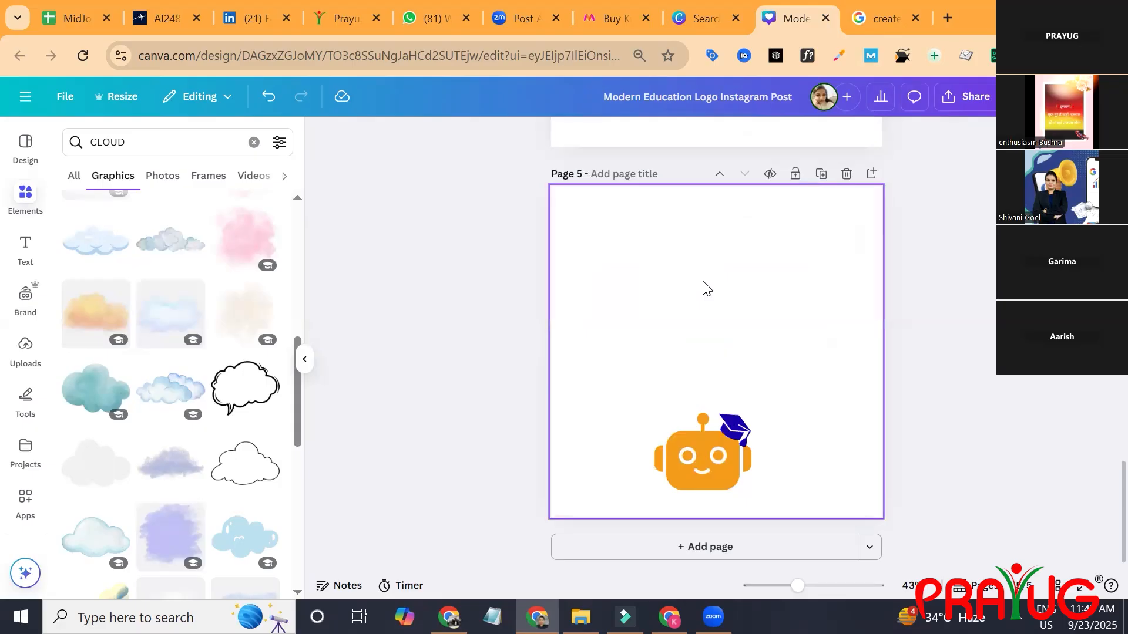
- Delete the leftover text box on page 5, then enlarge and reposition the capped robot so it nearly fills the page
left_click(694, 343)
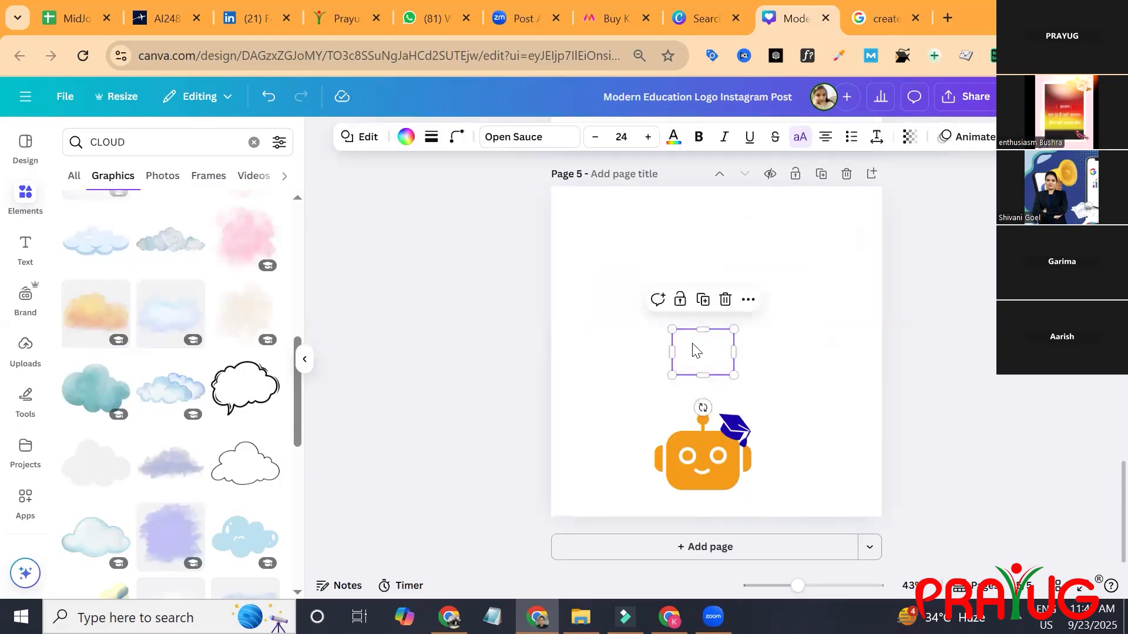
key("Delete")
key("ctrl+a")
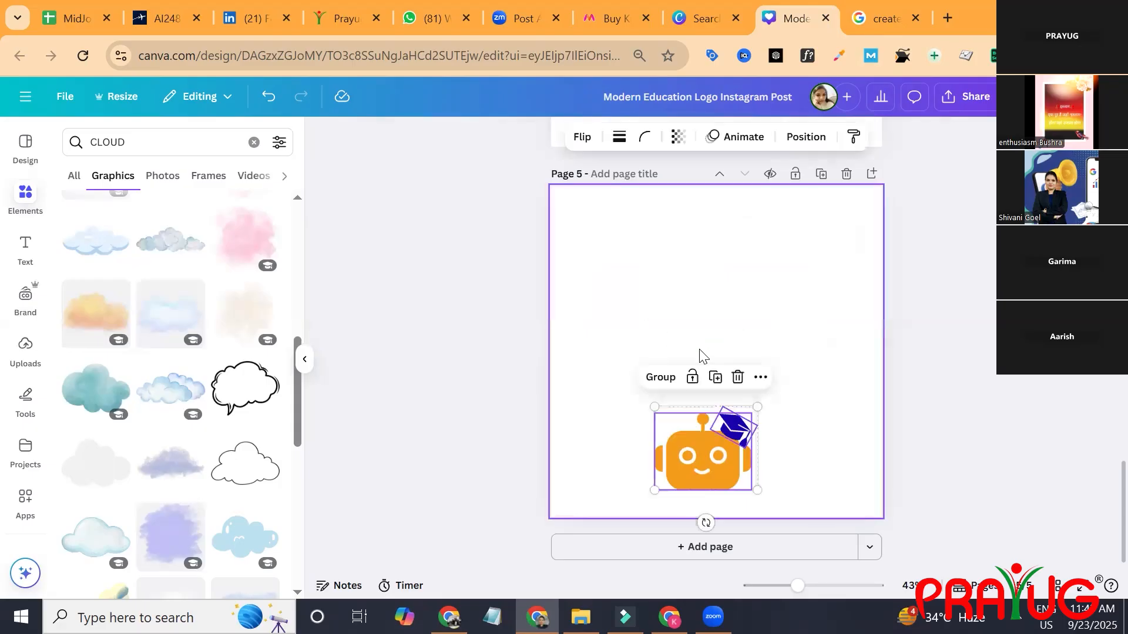
left_click_drag(650, 398, 593, 296)
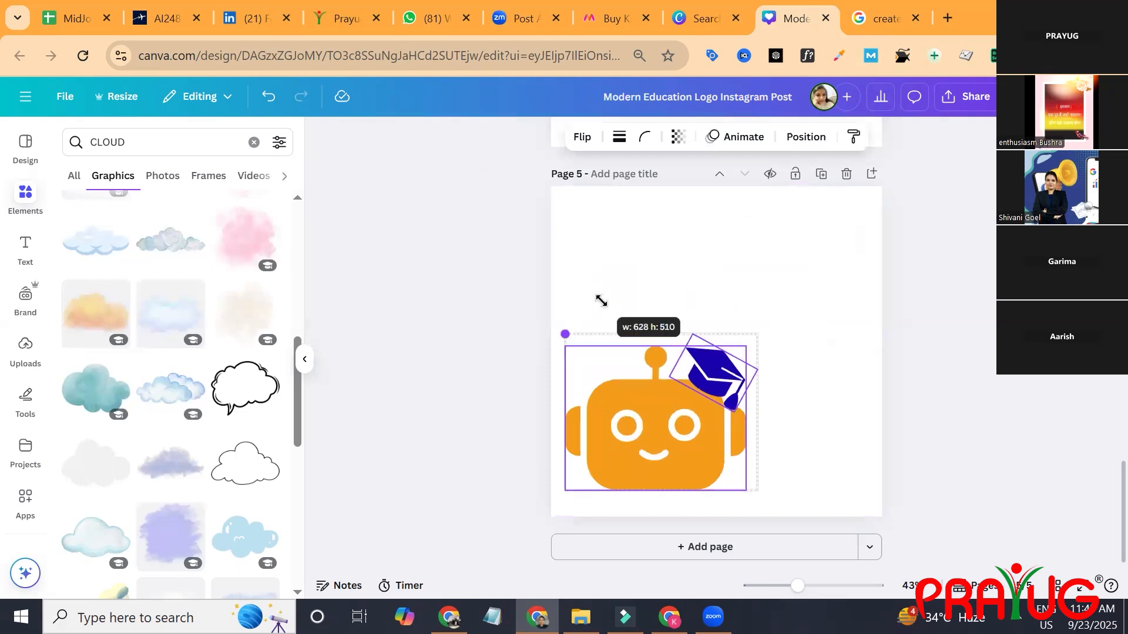
left_click_drag(639, 441, 635, 320)
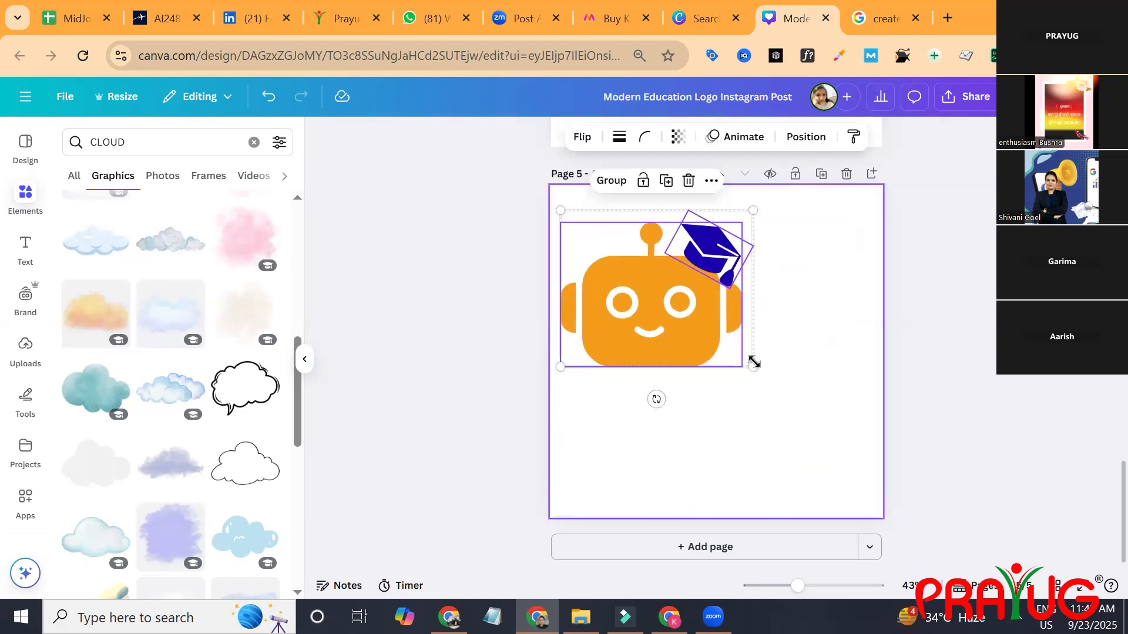
left_click_drag(751, 364, 870, 518)
left_click(965, 442)
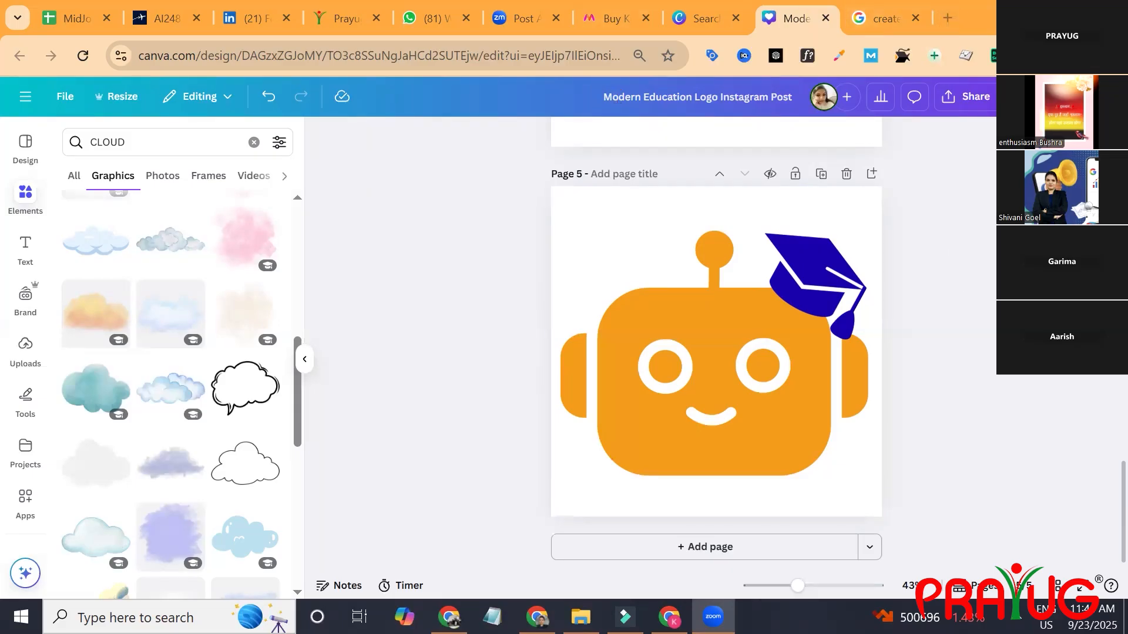
- Create a public view link for the design and copy it
left_click(971, 104)
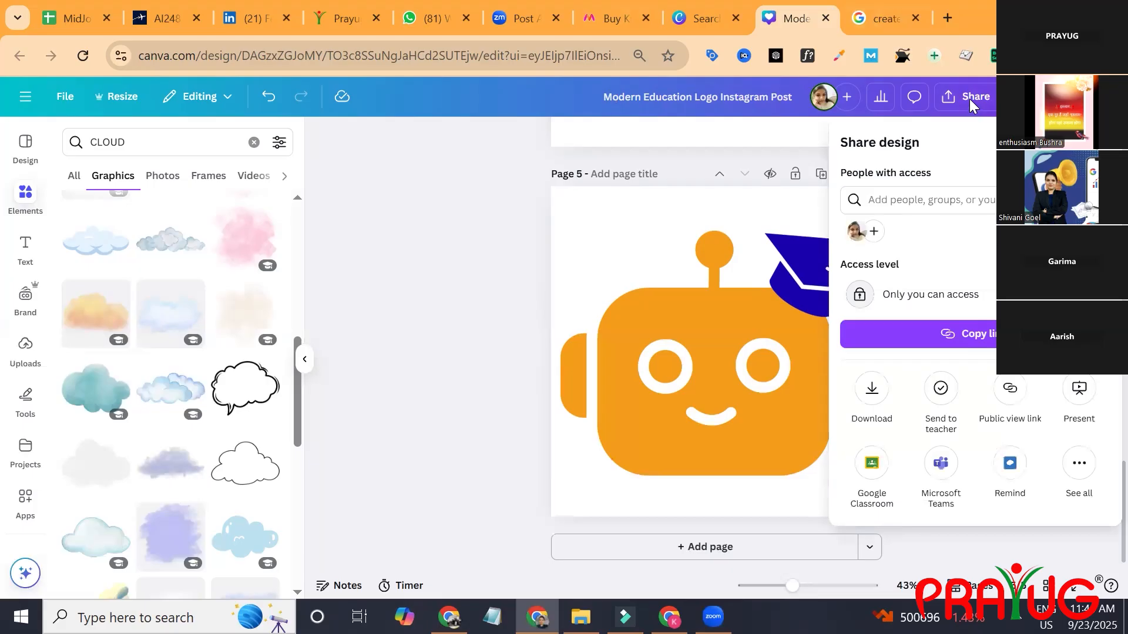
left_click(399, 132)
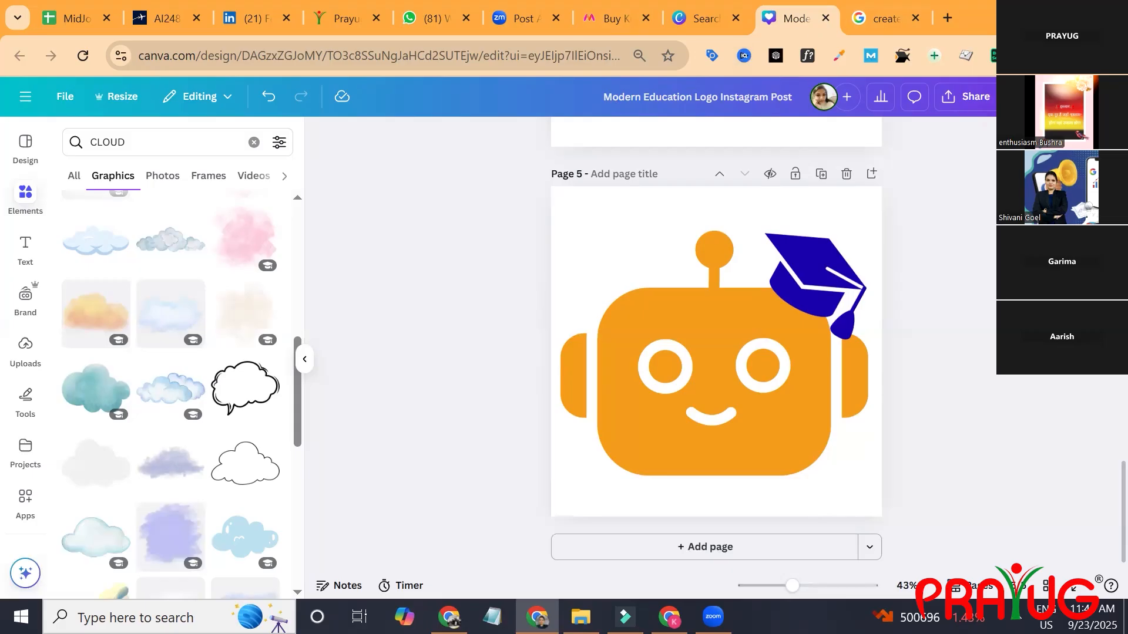
left_click(952, 97)
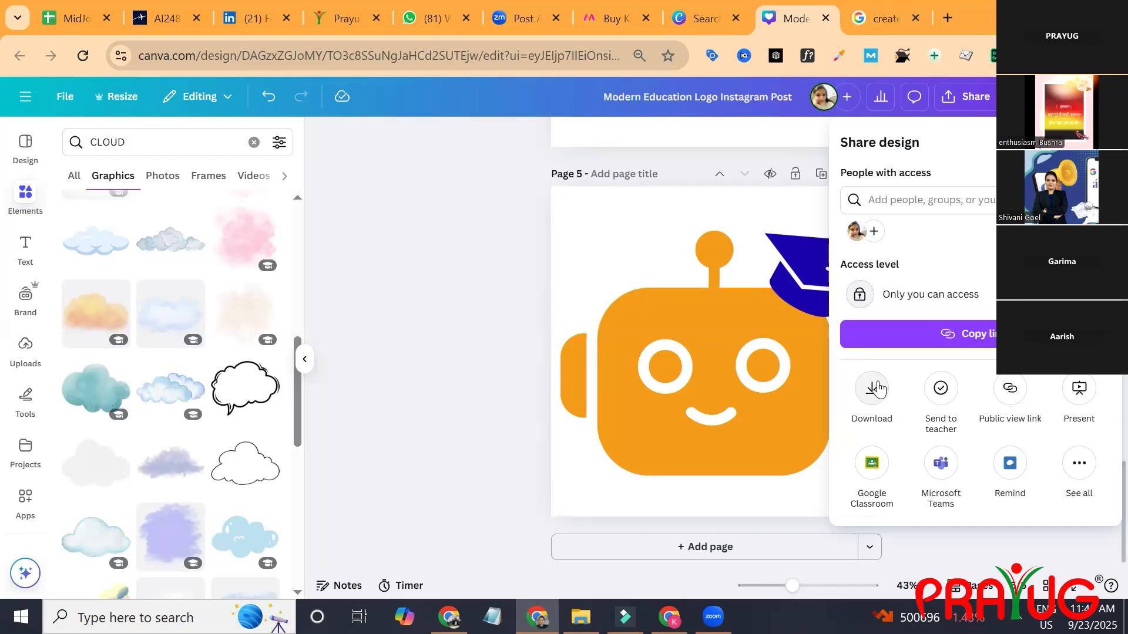
left_click(1009, 390)
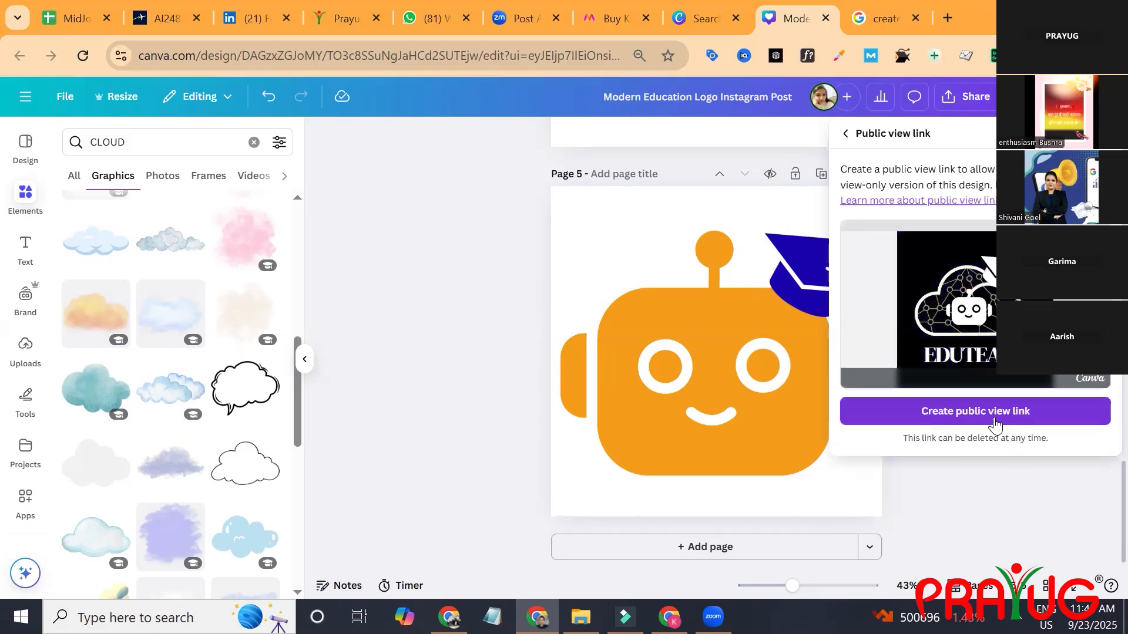
left_click(998, 419)
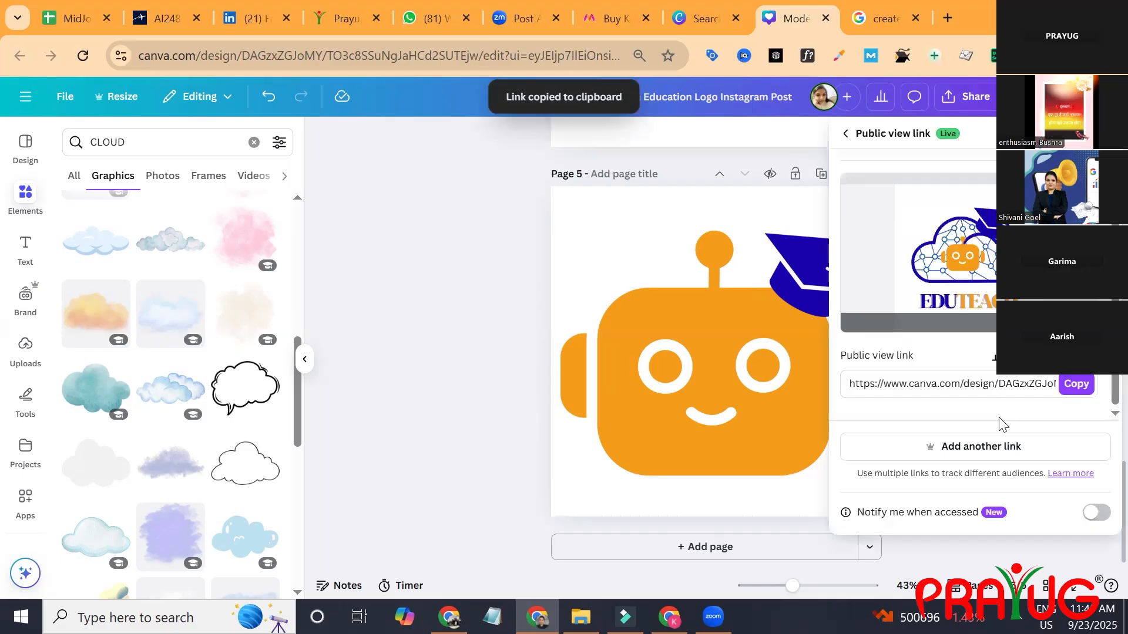
left_click(1072, 388)
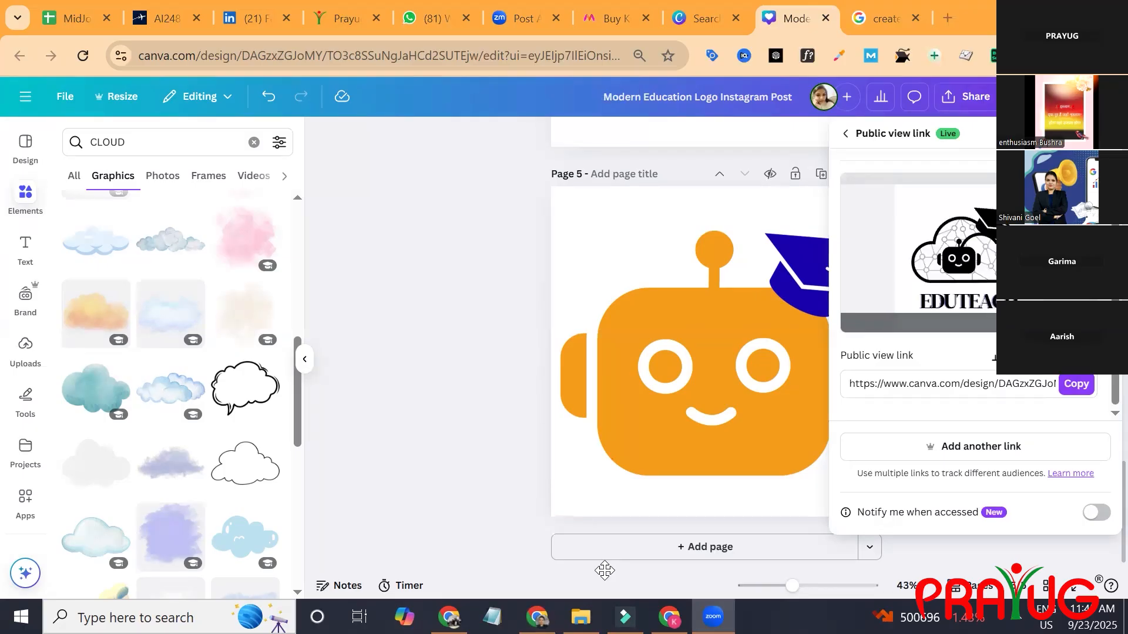
left_click(368, 339)
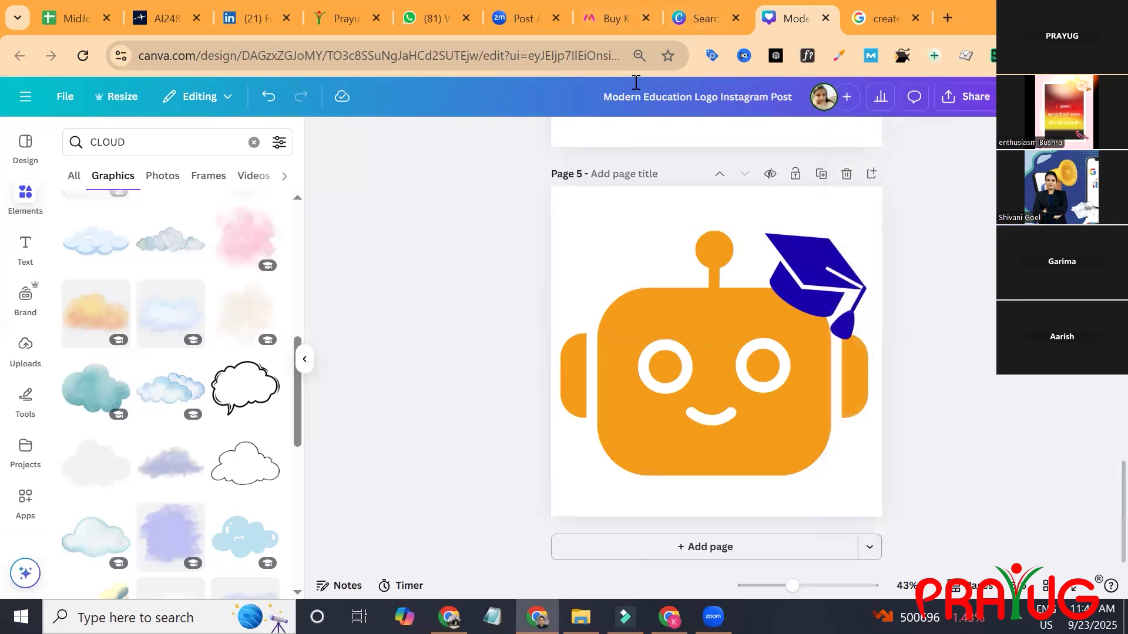
- Download pages 1–5 as PNG with a transparent background, saving them in Downloads as Modern Education Logo Instagram Post.zip
left_click(986, 96)
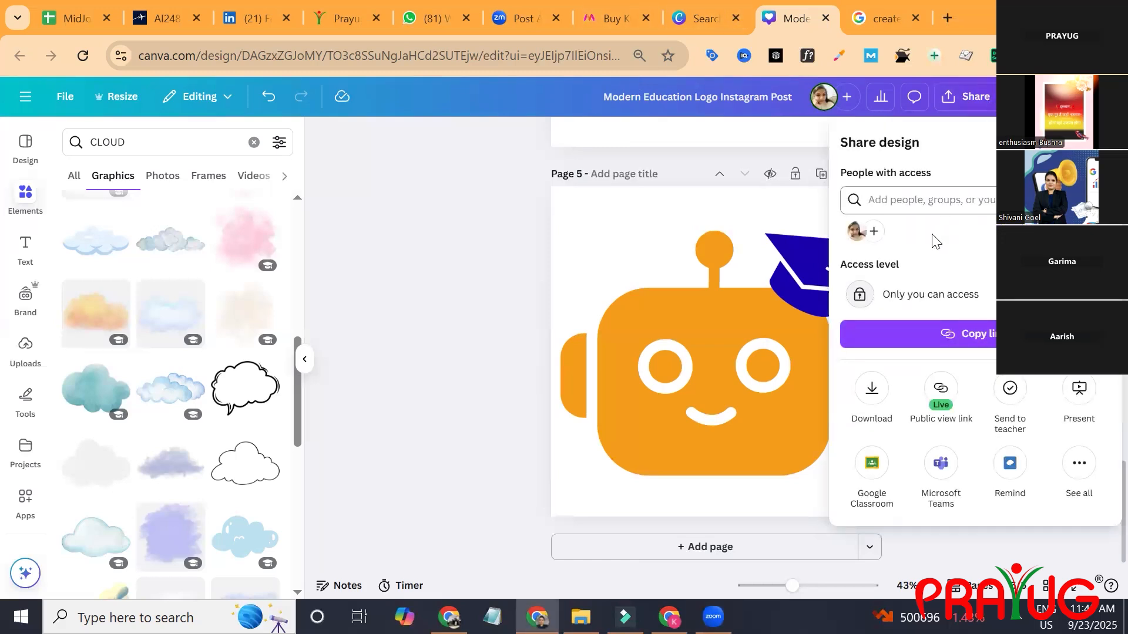
left_click(870, 389)
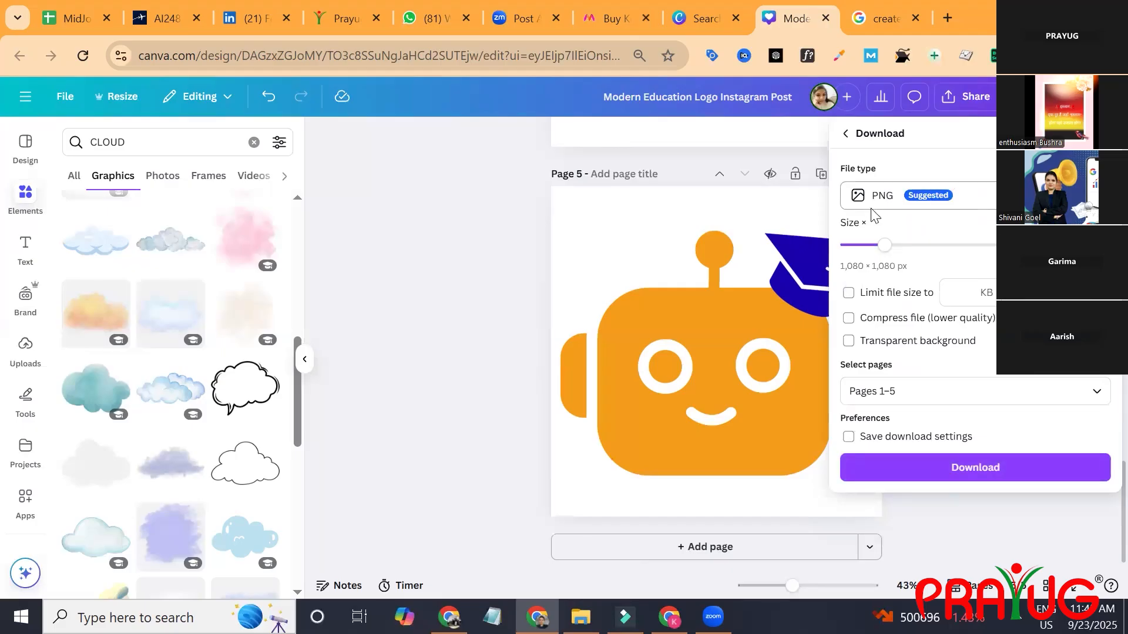
left_click(853, 346)
left_click(932, 470)
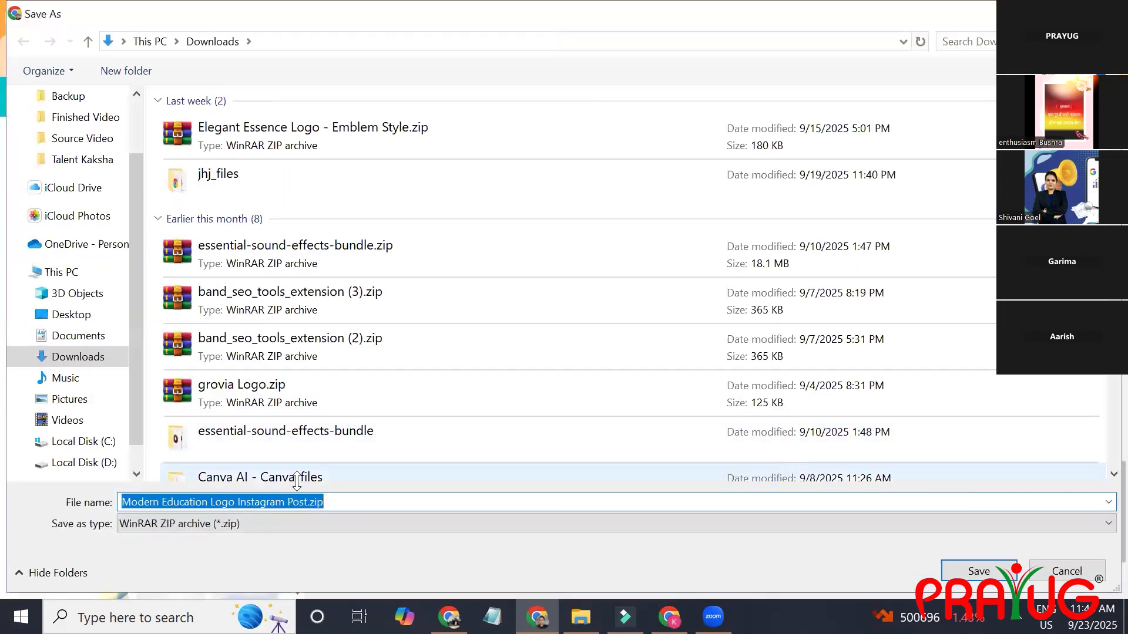
left_click(322, 504)
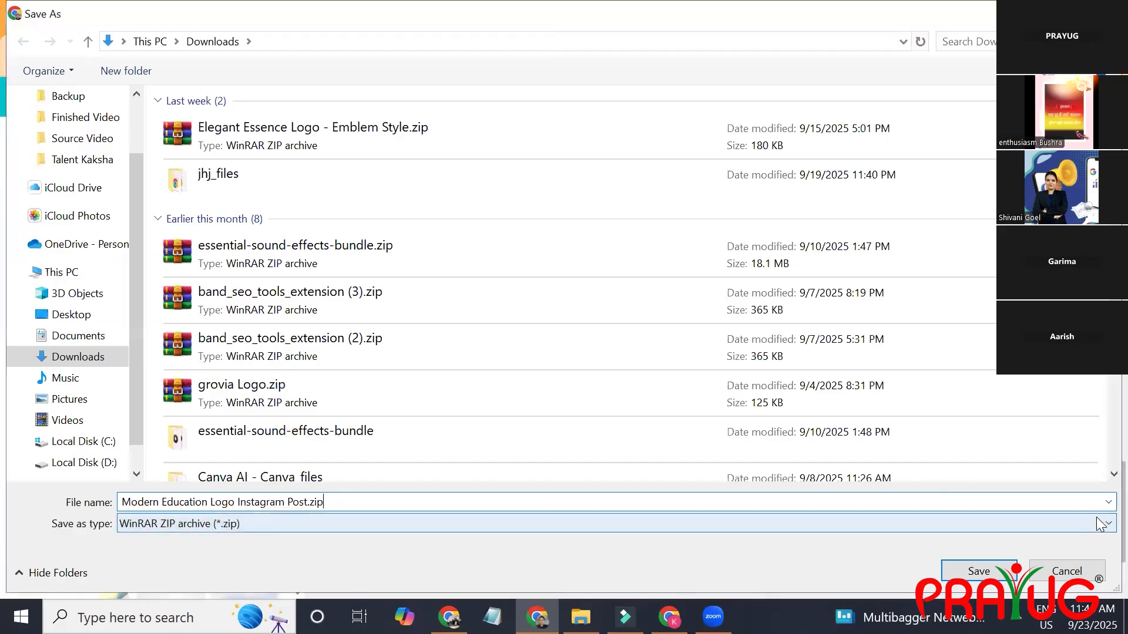
left_click(1005, 578)
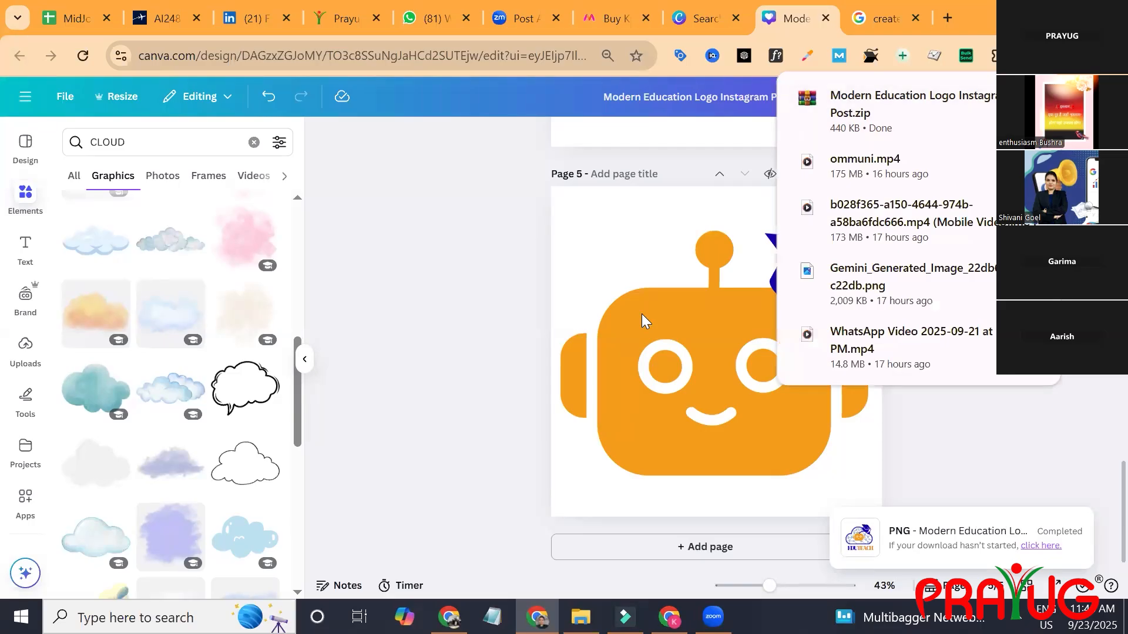
- Switch to File Explorer and extract Modern Education Logo Instagram Post.zip into the Downloads folder, replacing all existing files with the same names
left_click(582, 617)
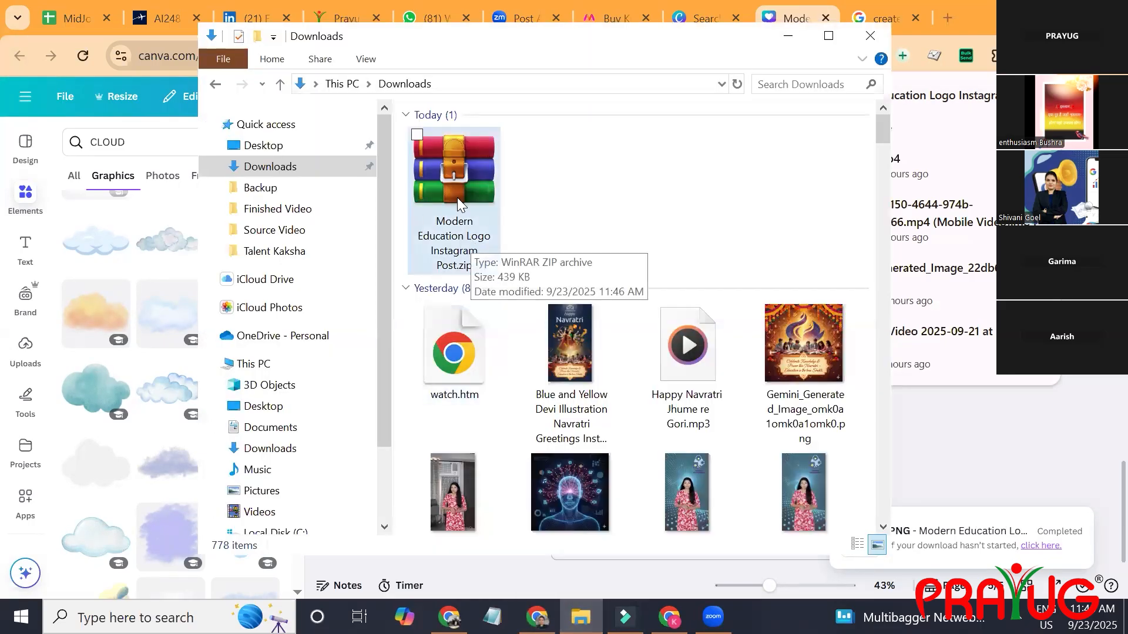
left_click(445, 207)
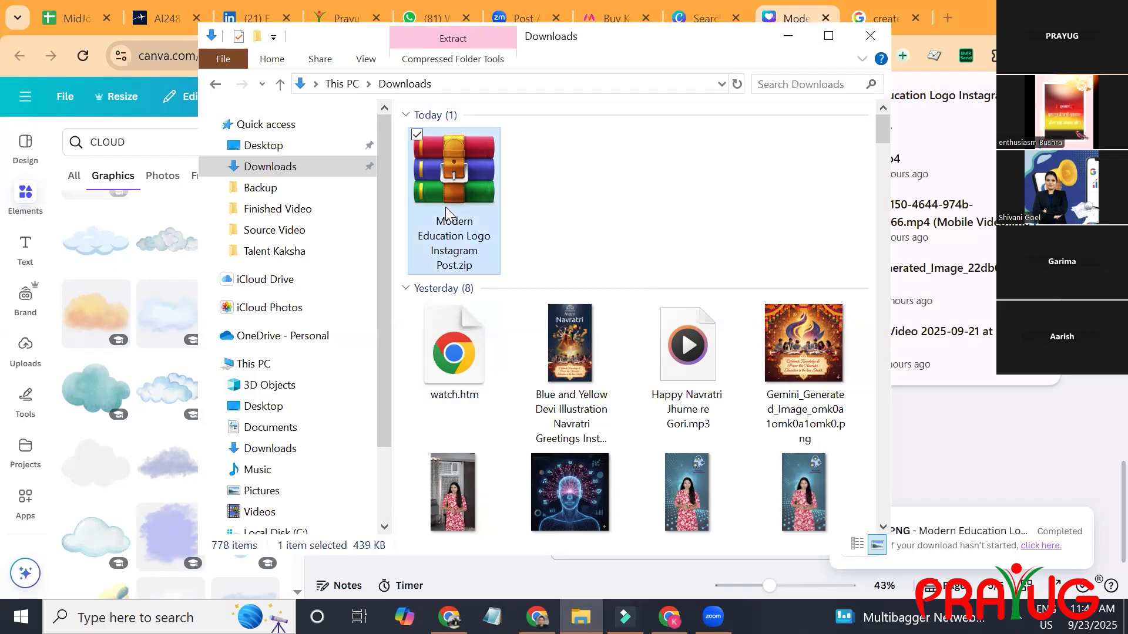
right_click(445, 206)
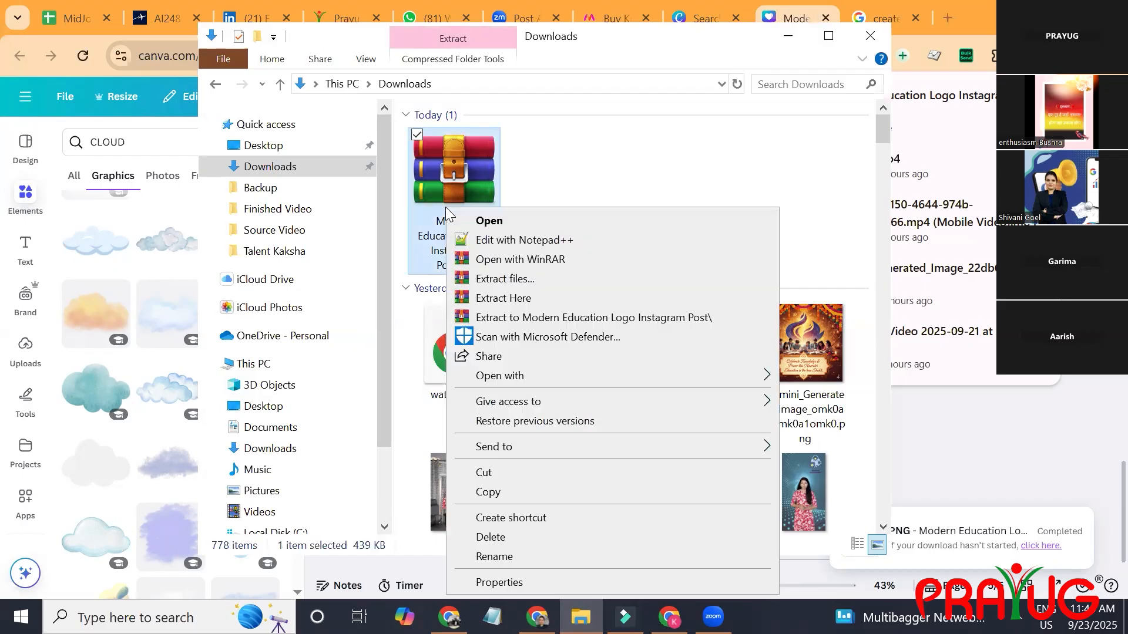
left_click(523, 298)
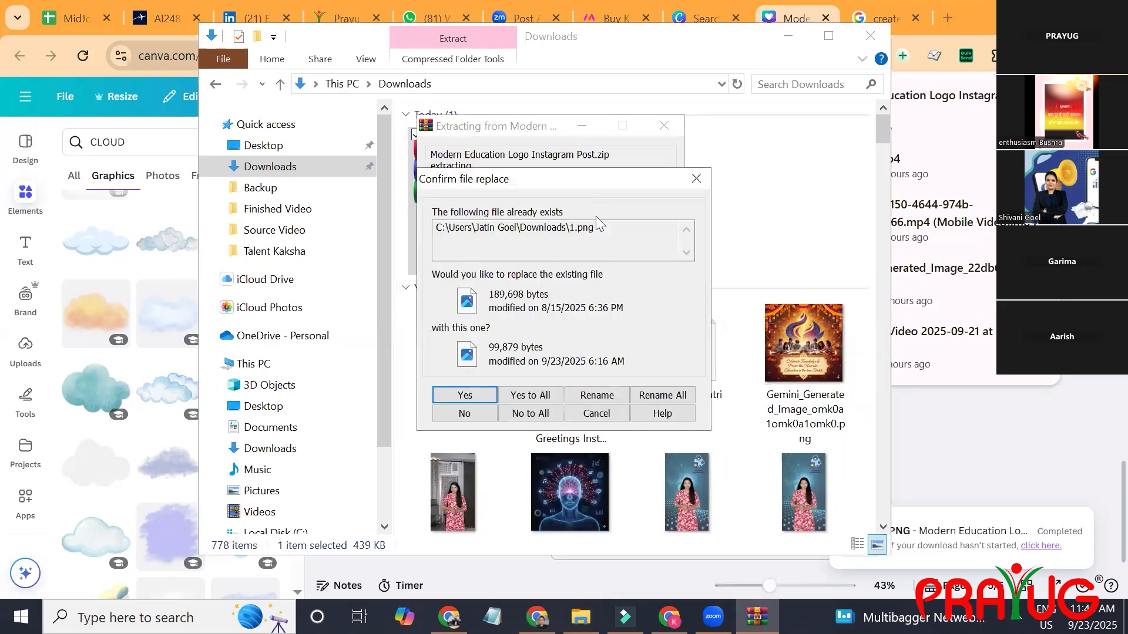
left_click(528, 398)
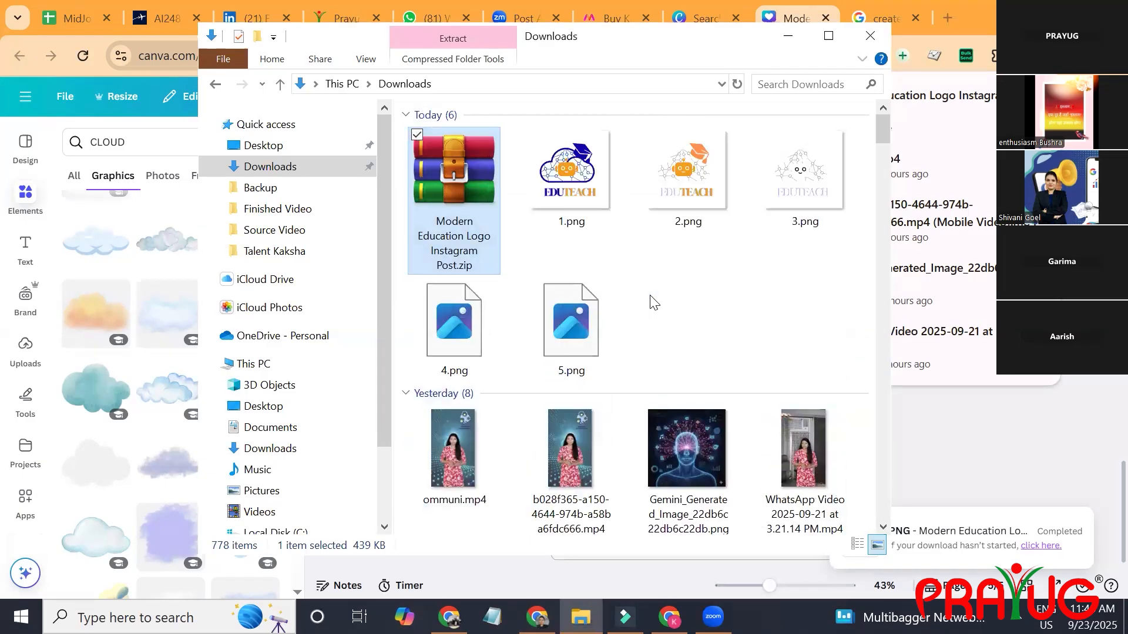
- Open the extracted 1.png to check the exported logo, then close the Downloads folder and return to the Canva design
left_click(737, 297)
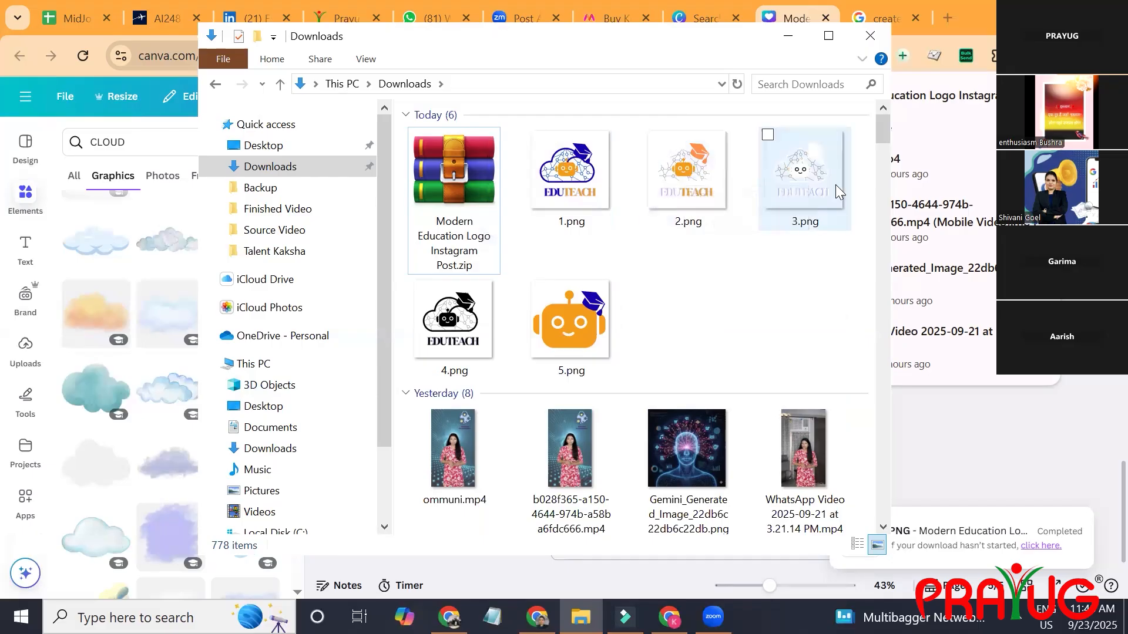
left_click(555, 172)
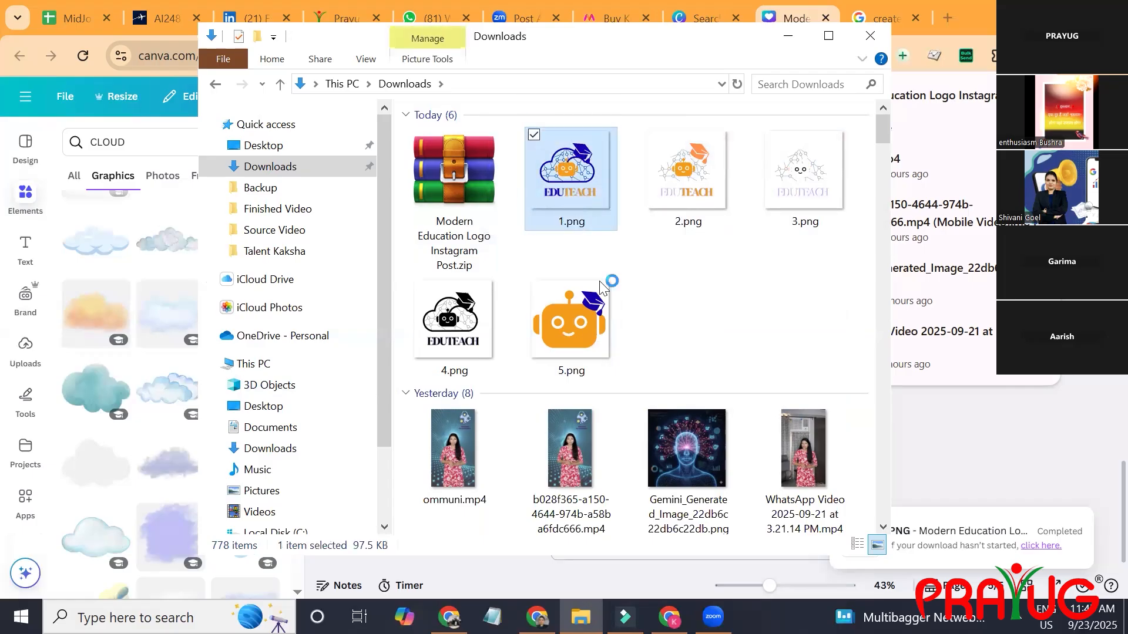
left_click(694, 296)
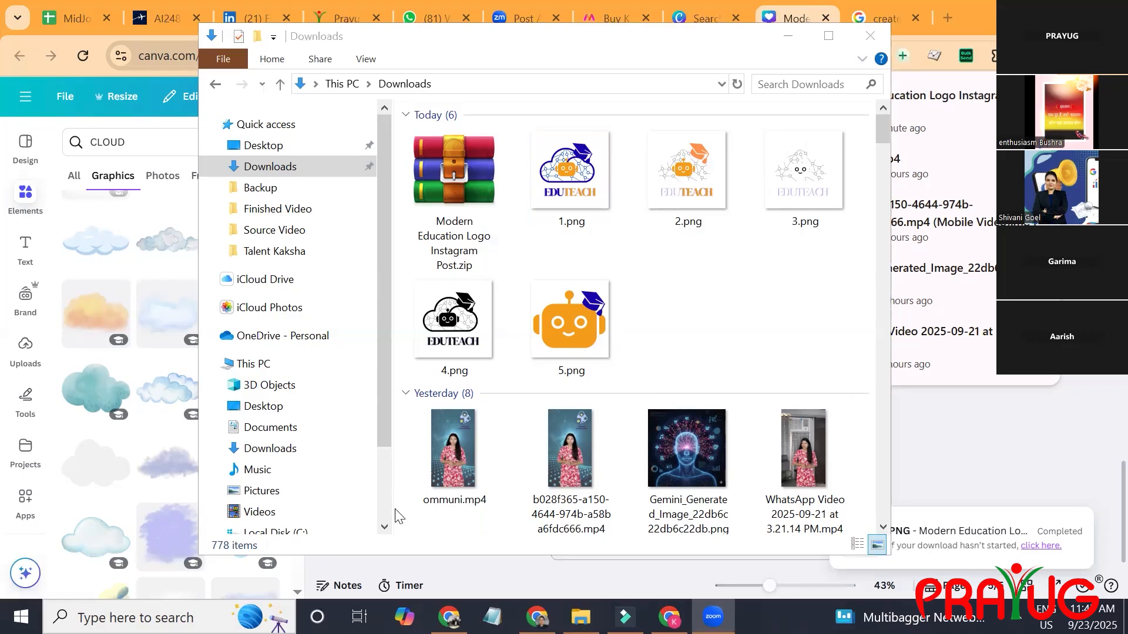
left_click(869, 35)
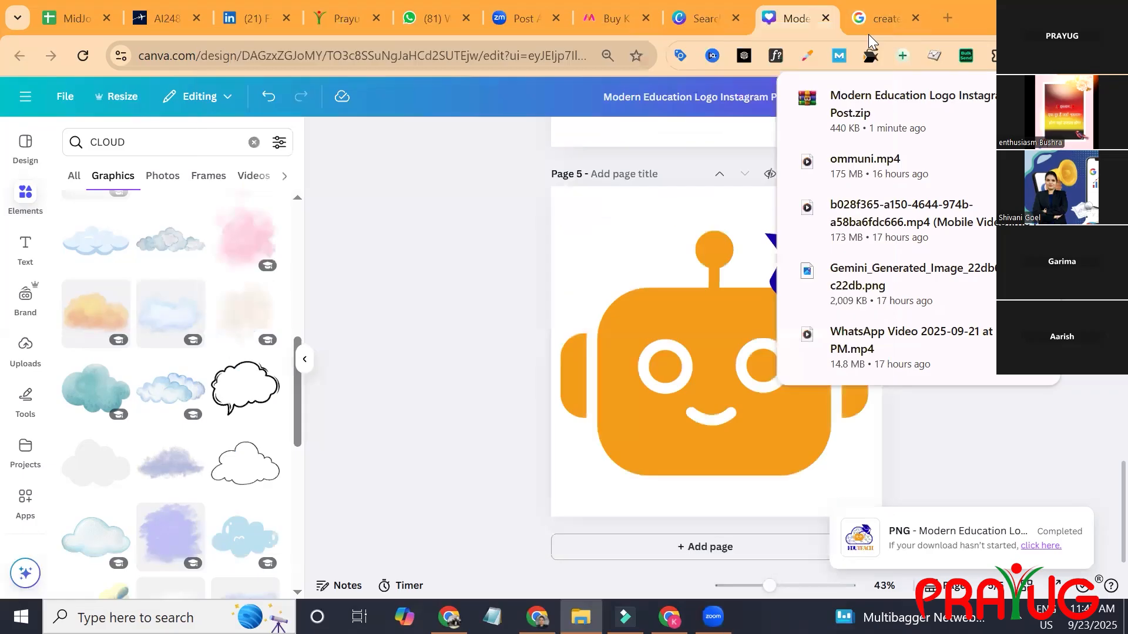
left_click(496, 330)
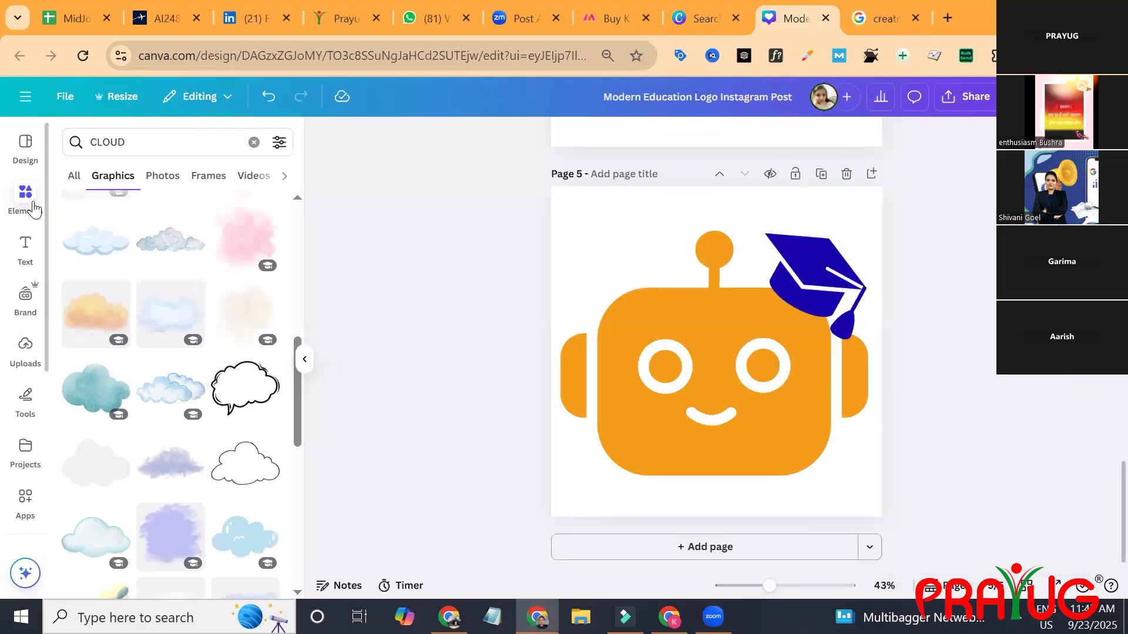
- Search both the graphics and the design templates for "TRAVEL LOGO", then return to the graphics results
left_click(153, 151)
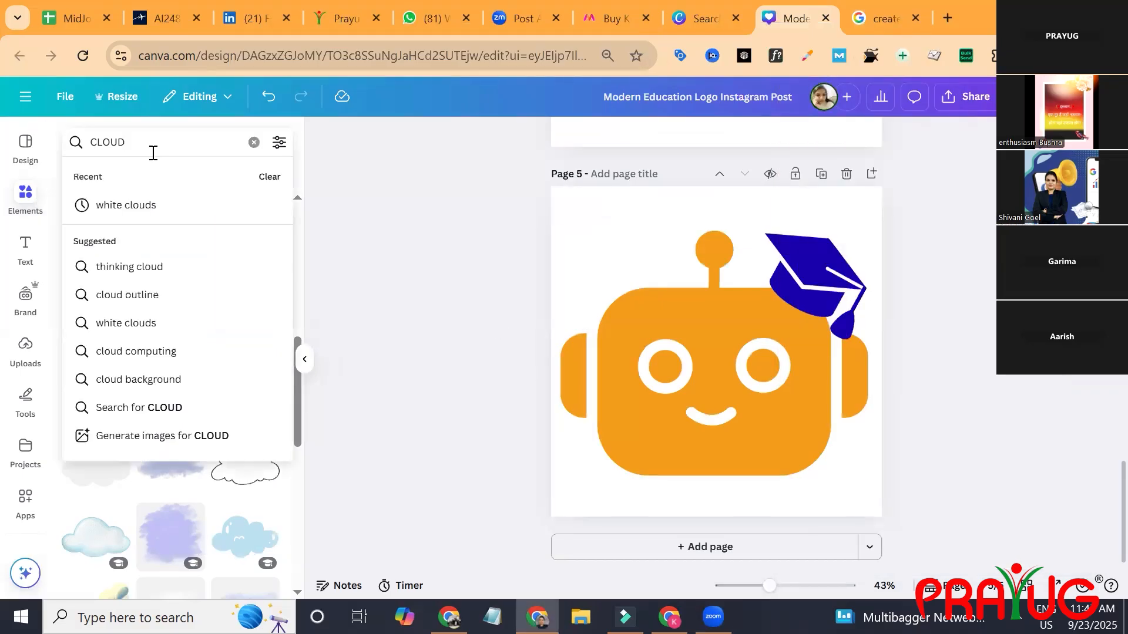
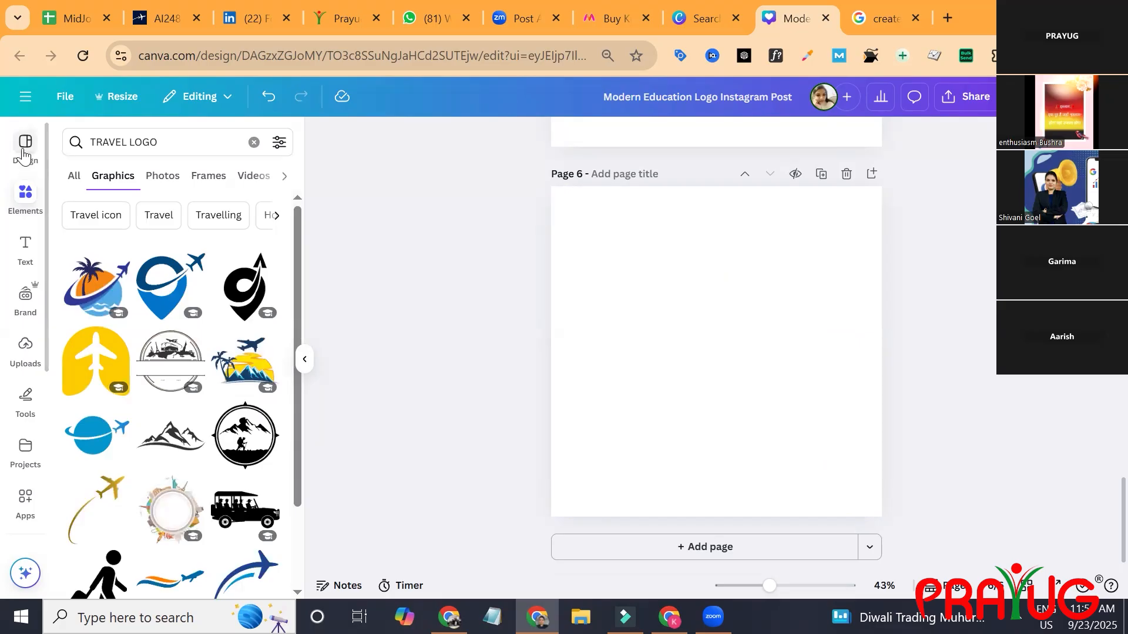
left_click(25, 149)
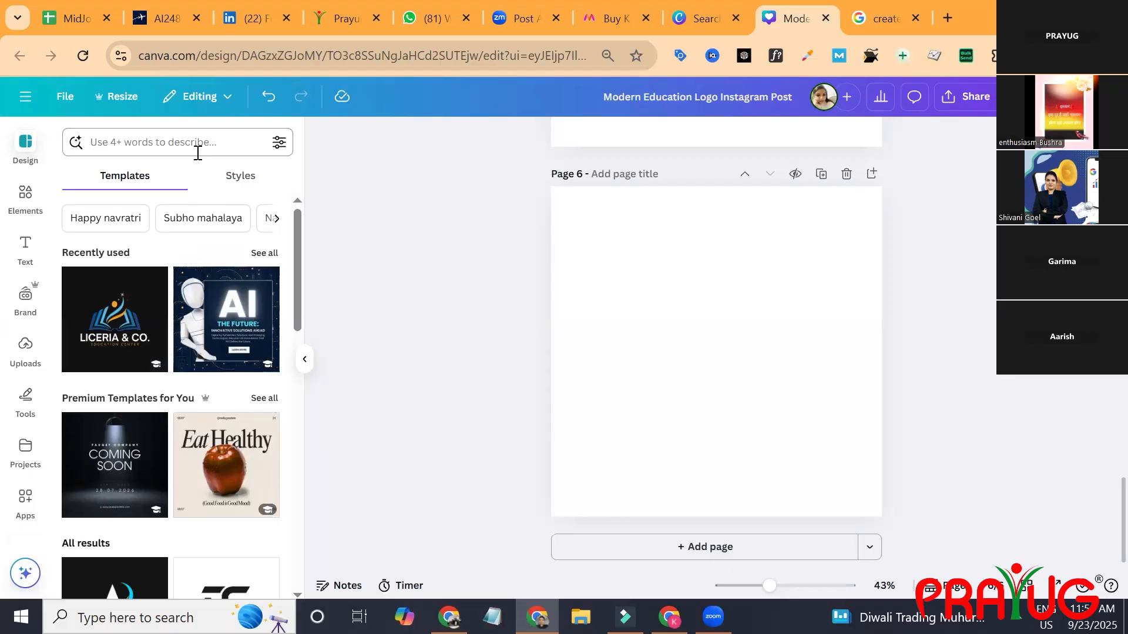
left_click(181, 143)
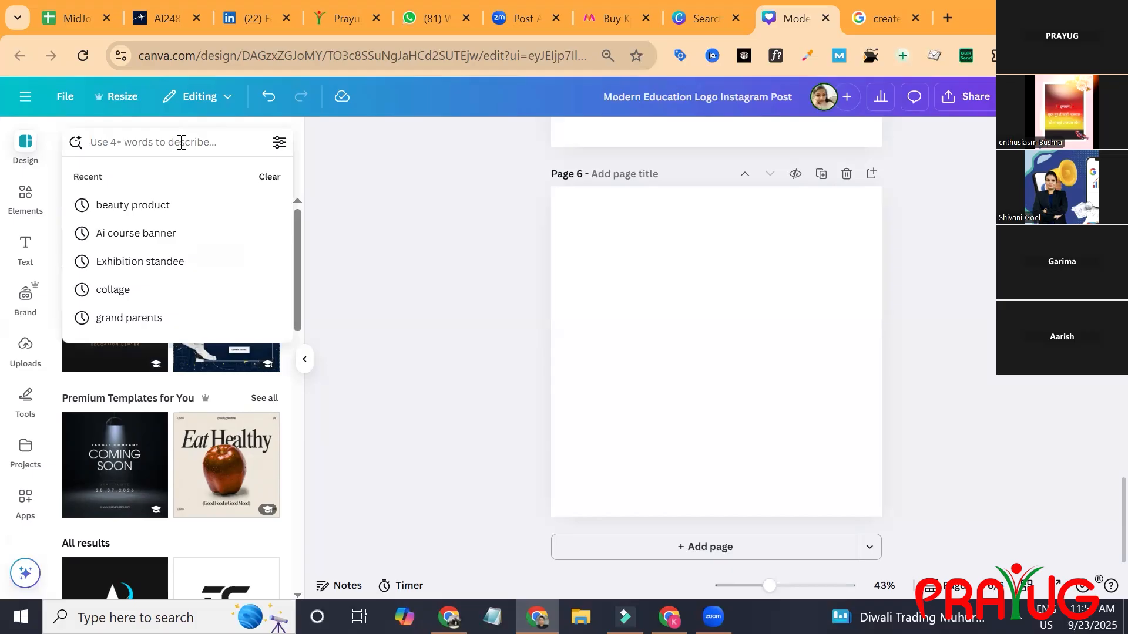
type("E")
key("BackSpace")
type("T")
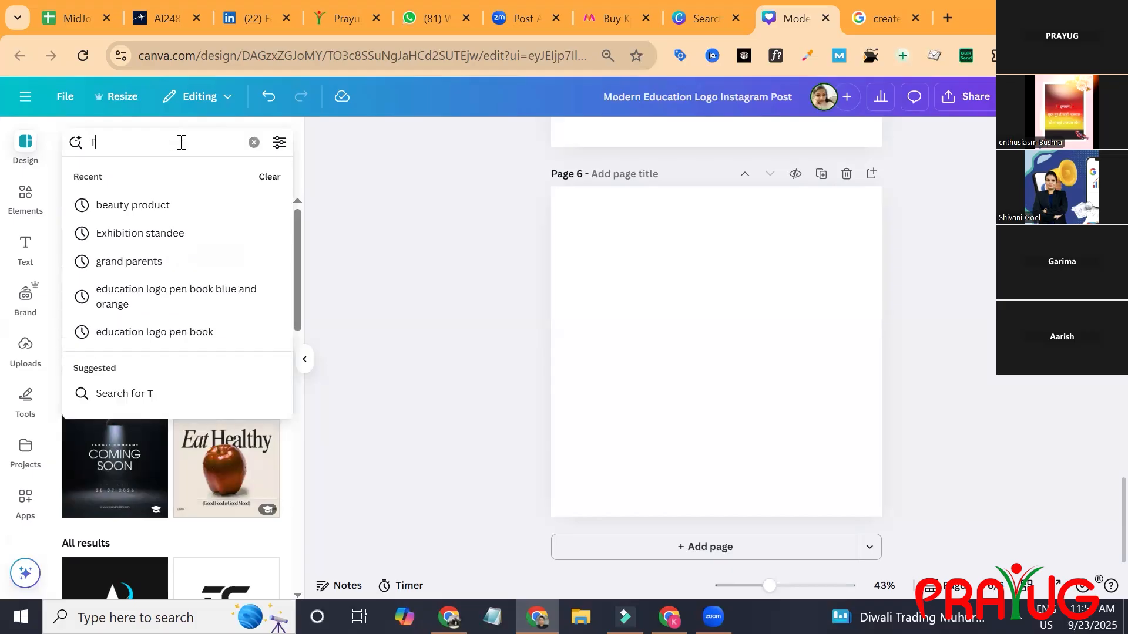
type("RAVEL LOGO")
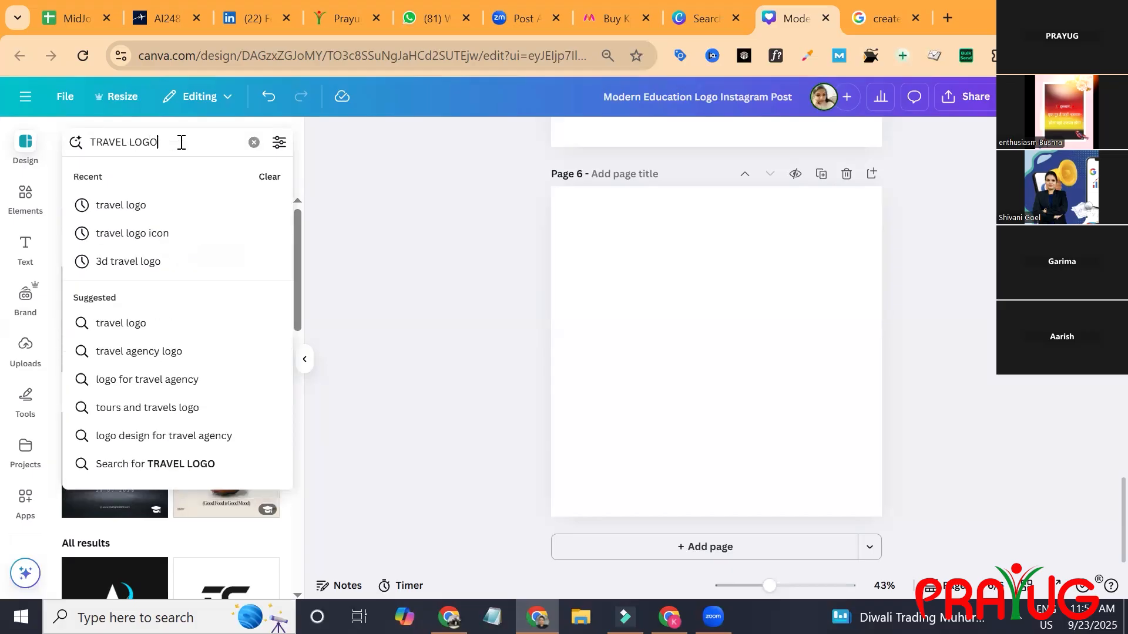
key("Return")
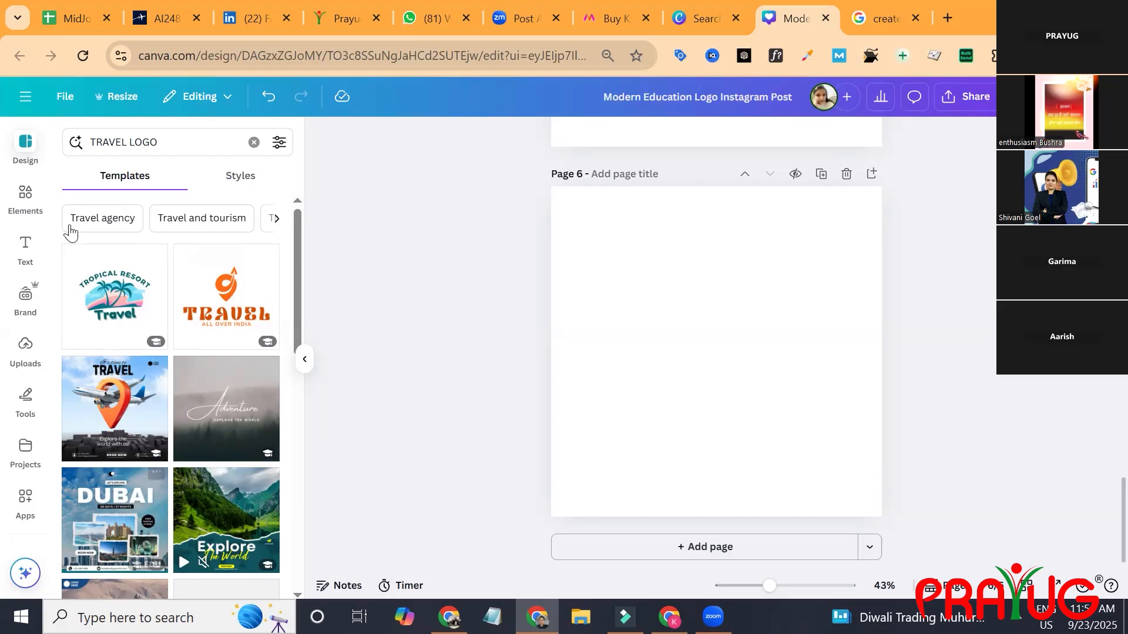
left_click(28, 210)
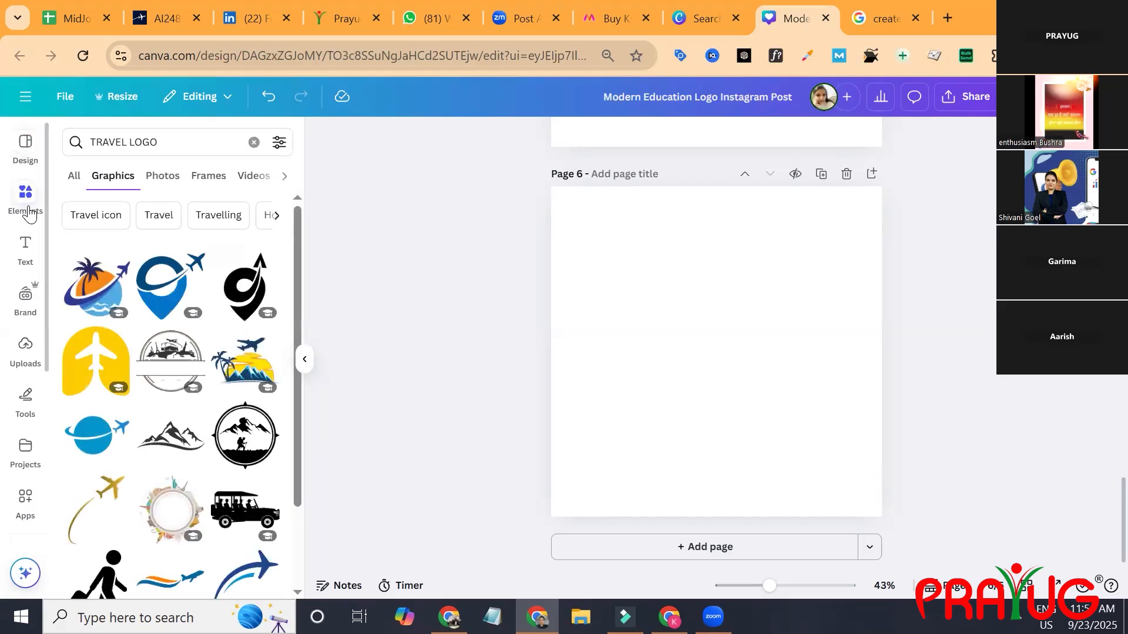
- Look through the "TRAVEL LOGO" element results for graphics, photos, videos, frames, audio, shapes and mockups
left_click(76, 178)
left_click(112, 176)
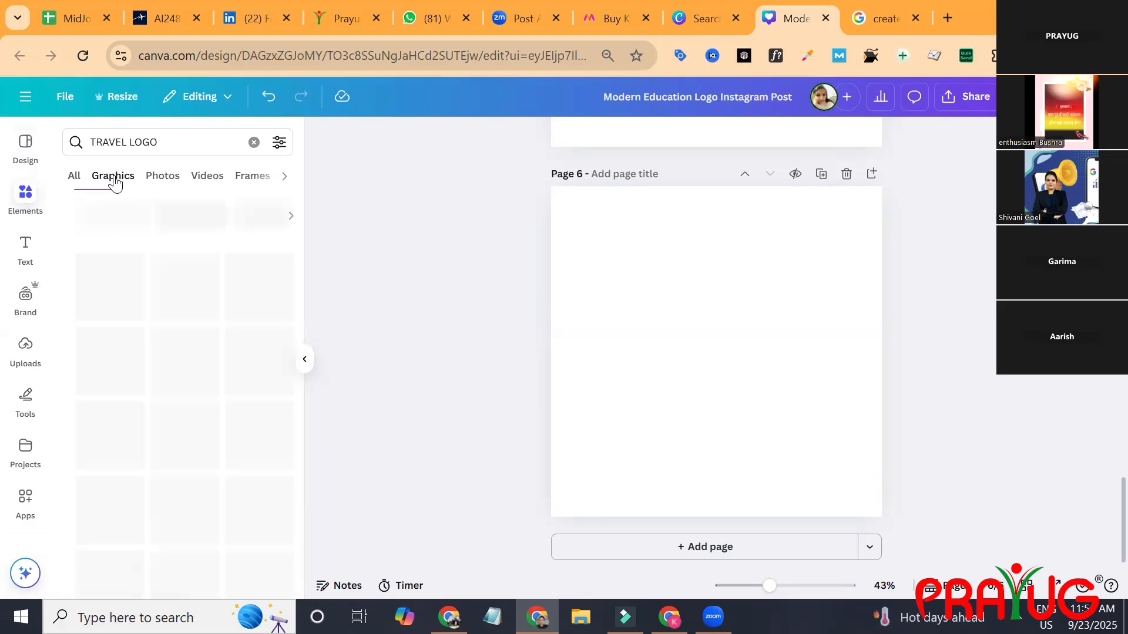
left_click(166, 178)
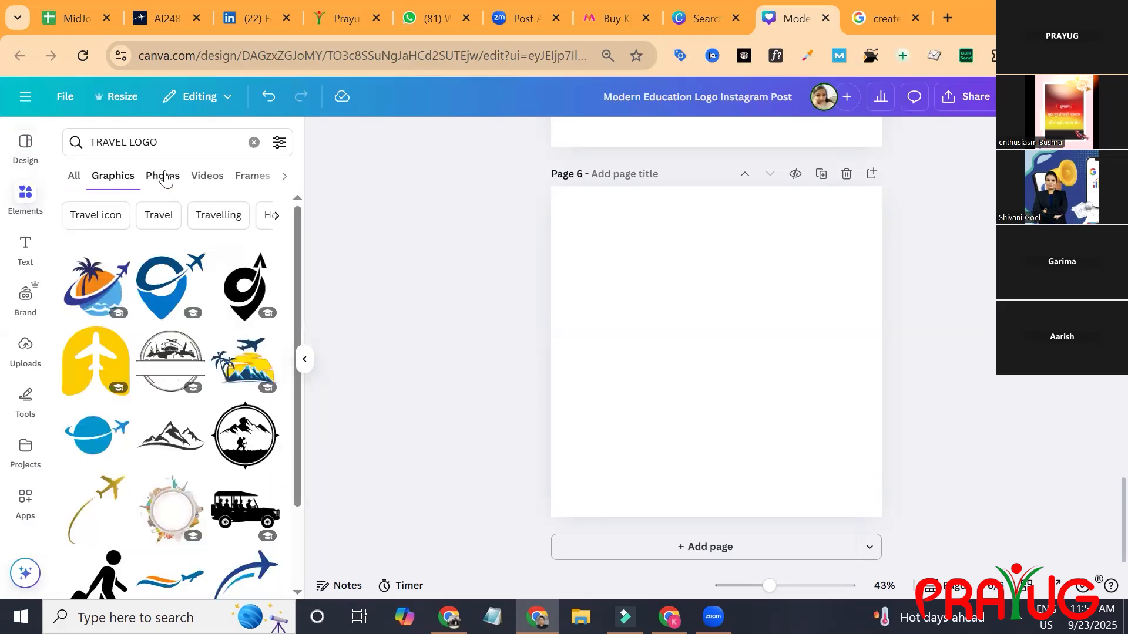
left_click(205, 184)
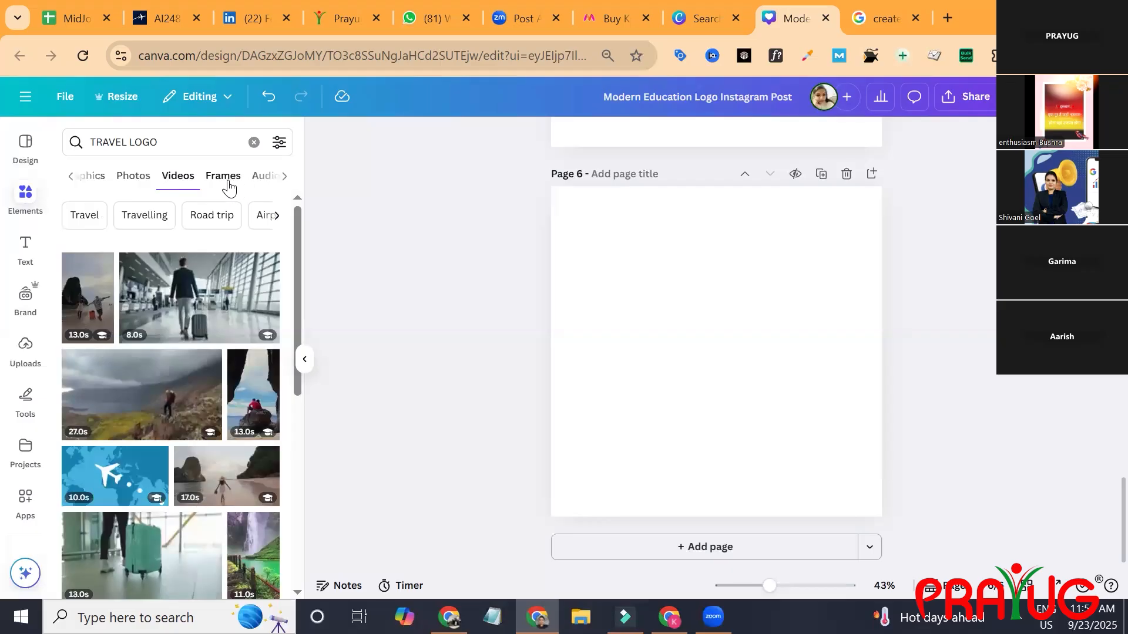
left_click(229, 186)
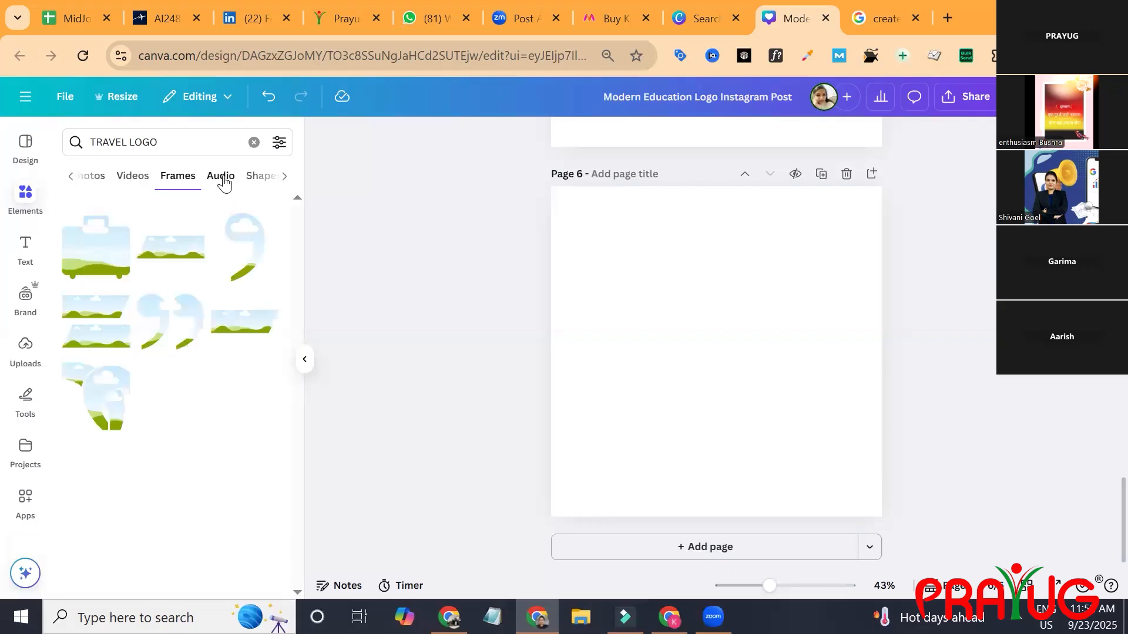
left_click(224, 184)
left_click(224, 184)
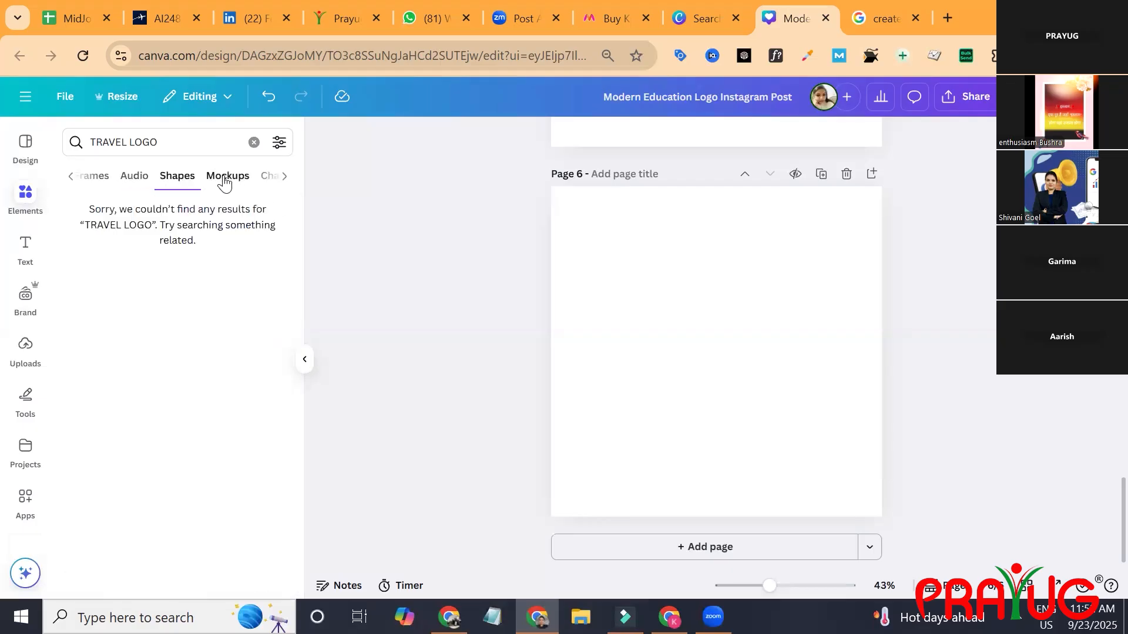
left_click(224, 184)
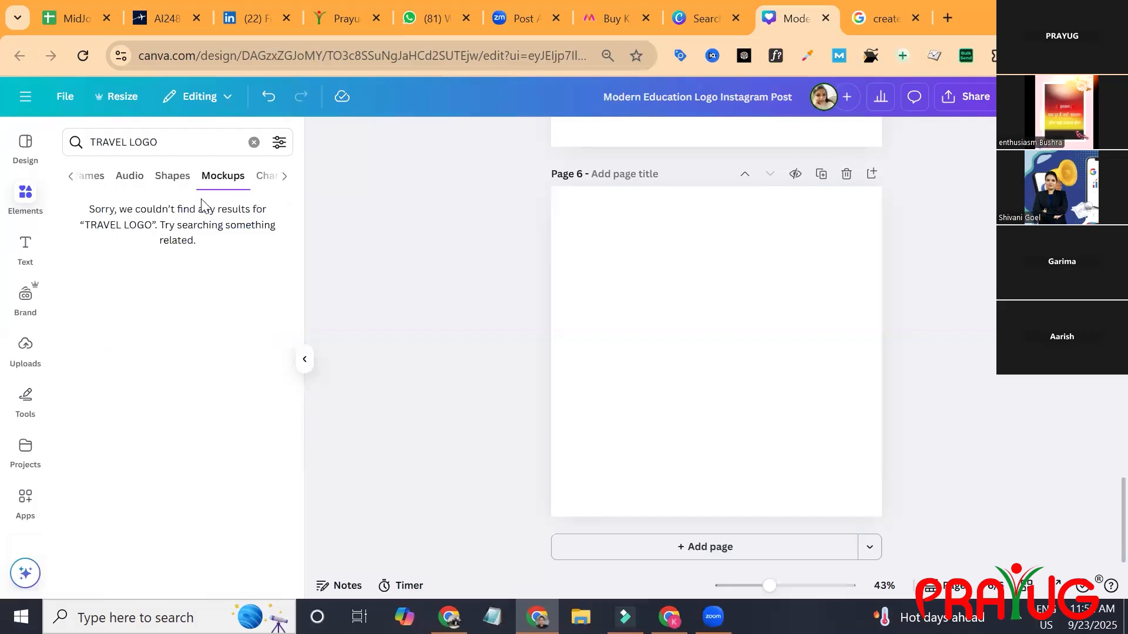
- Search the mockups for "MUG", then check other element categories including audio for the same term
left_click(82, 142)
key("ctrl+a")
type("M")
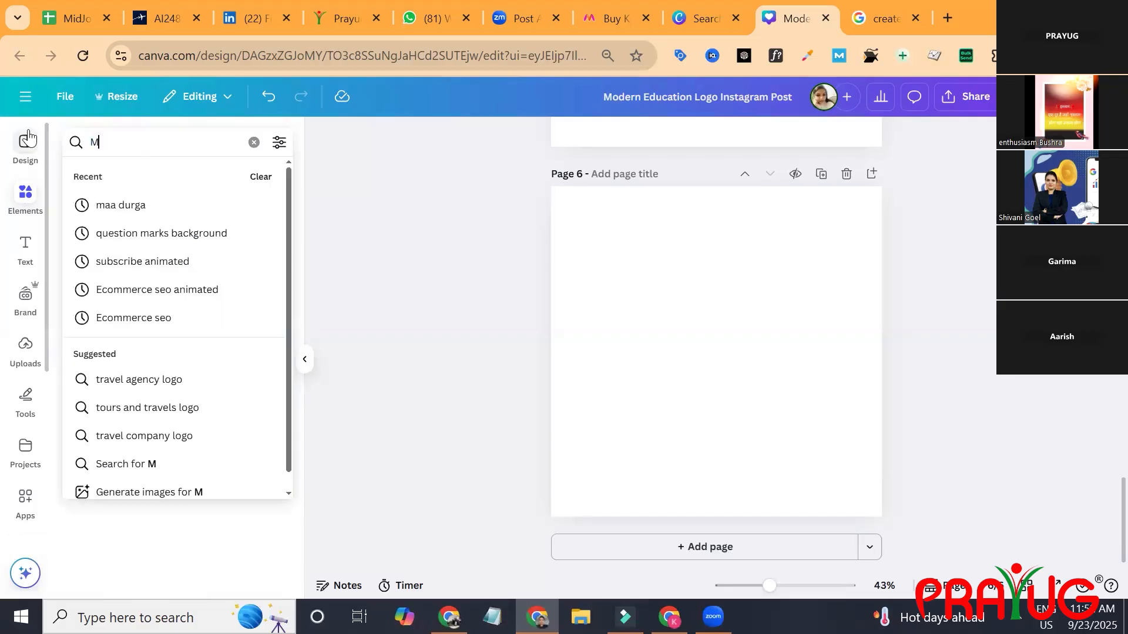
type("UG")
key("Return")
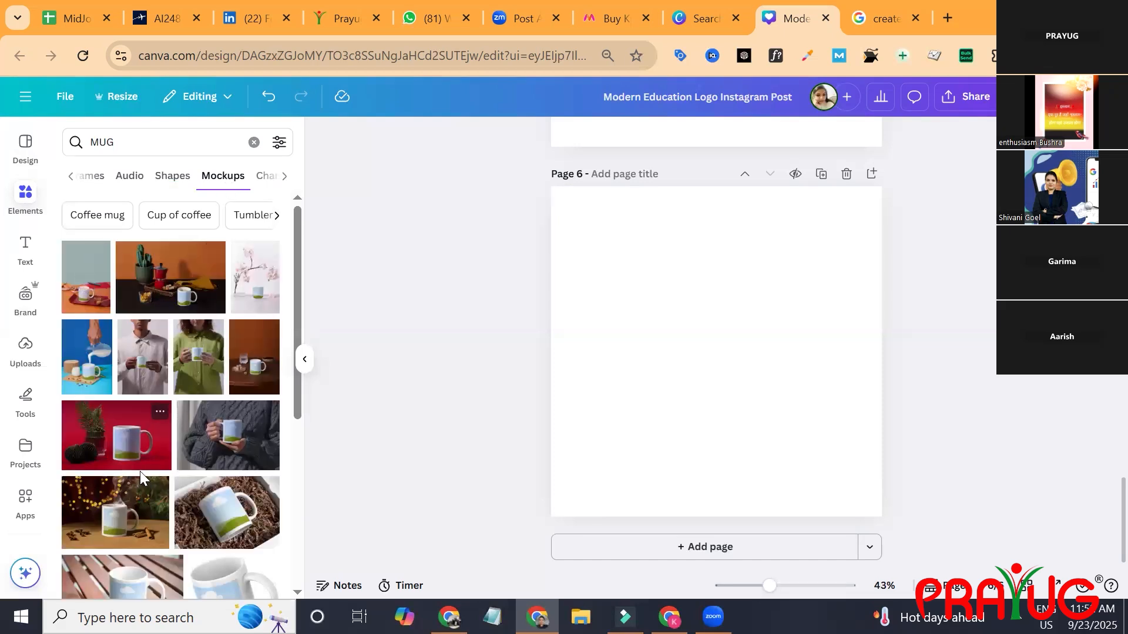
left_click(260, 185)
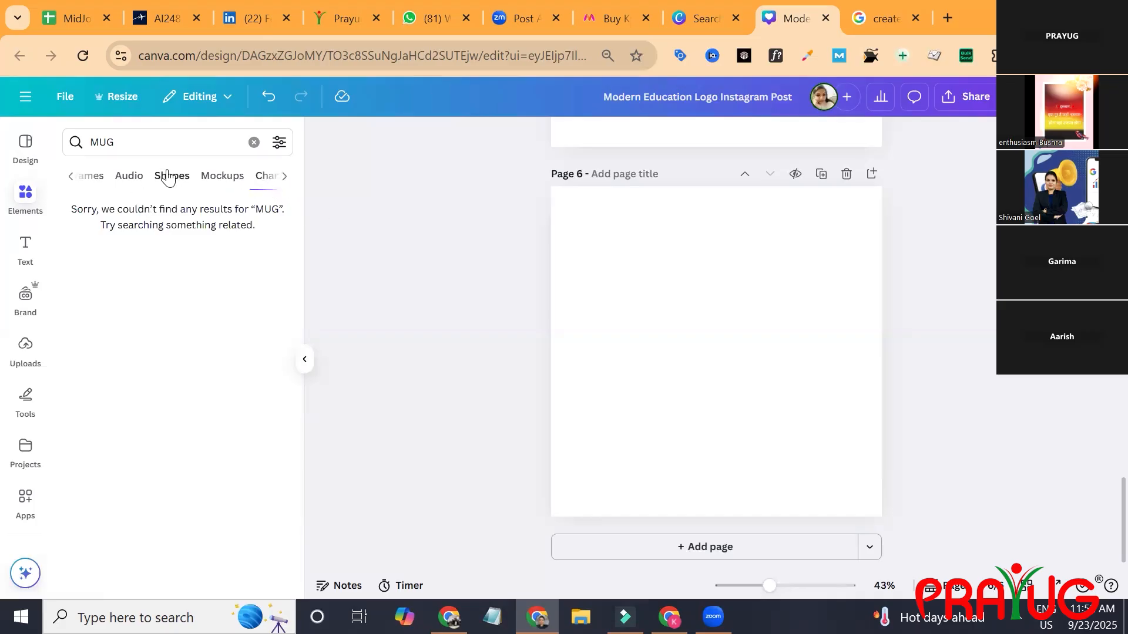
left_click(130, 178)
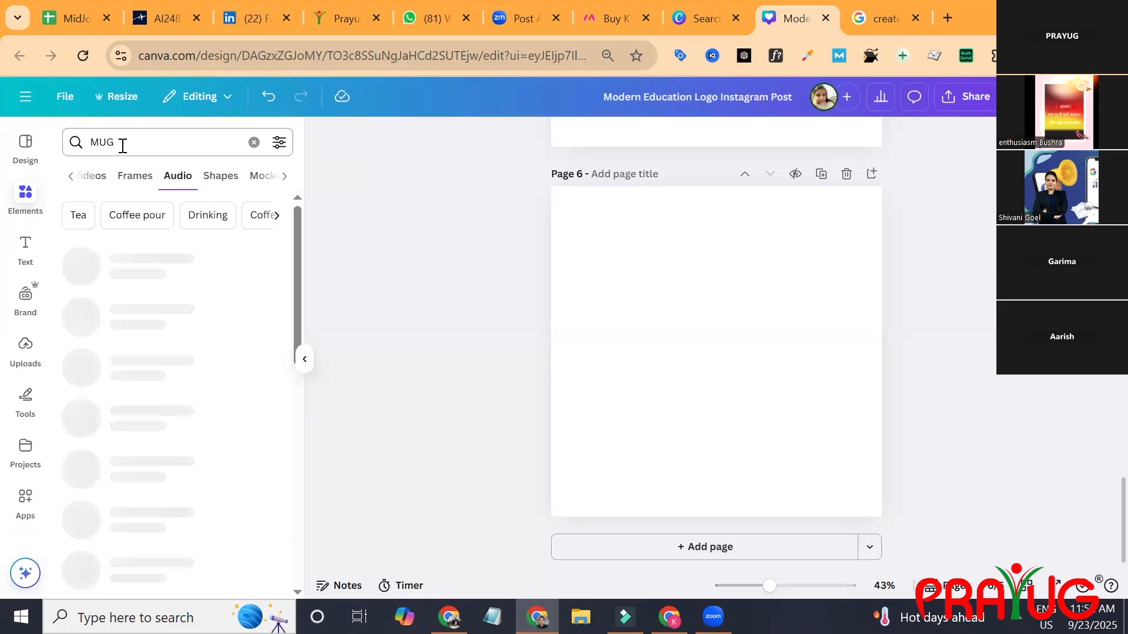
- Search the elements for "TRAVEL LOGO" again and add the photo of a white plane on a navy passport with an orange background to page 6
left_click(121, 144)
key("BackSpace")
key("BackSpace")
key("BackSpace")
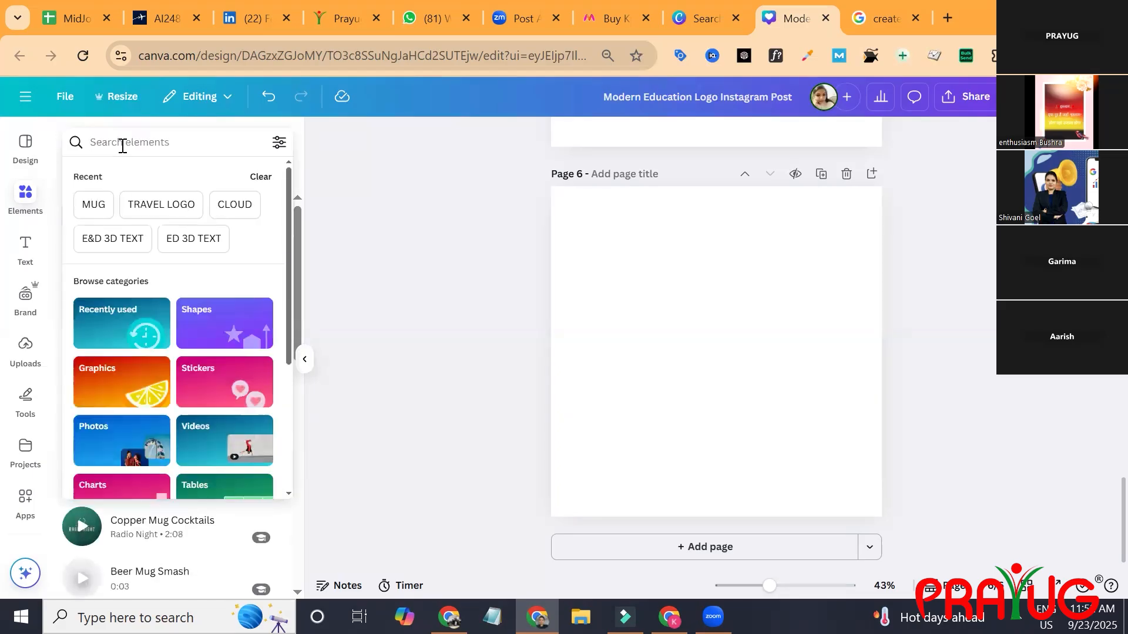
left_click(143, 198)
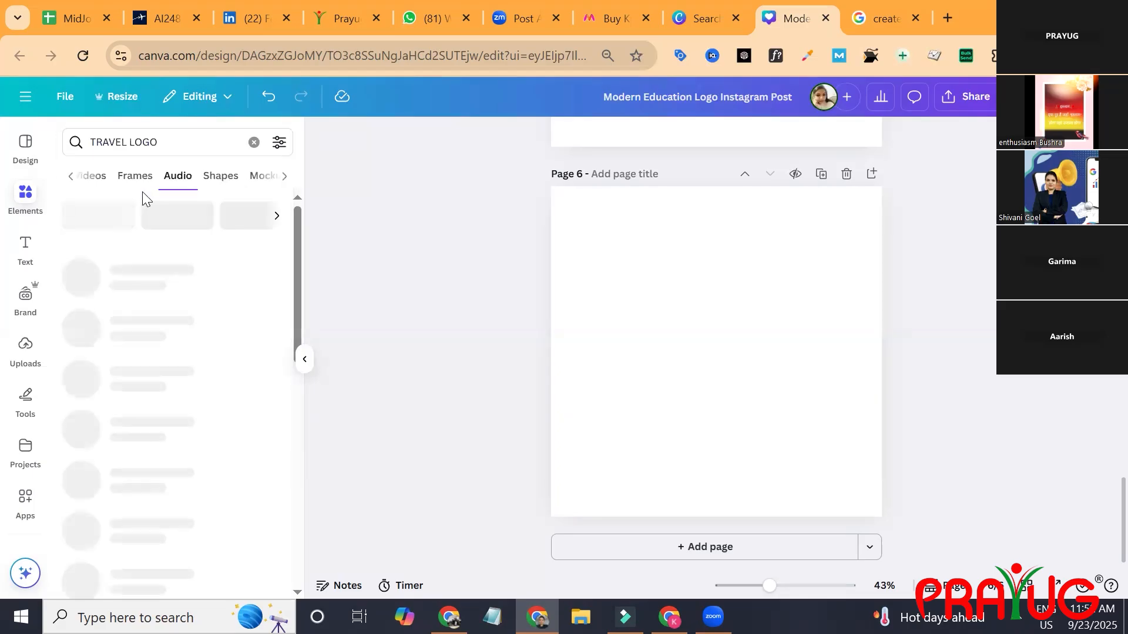
left_click(70, 178)
left_click(71, 181)
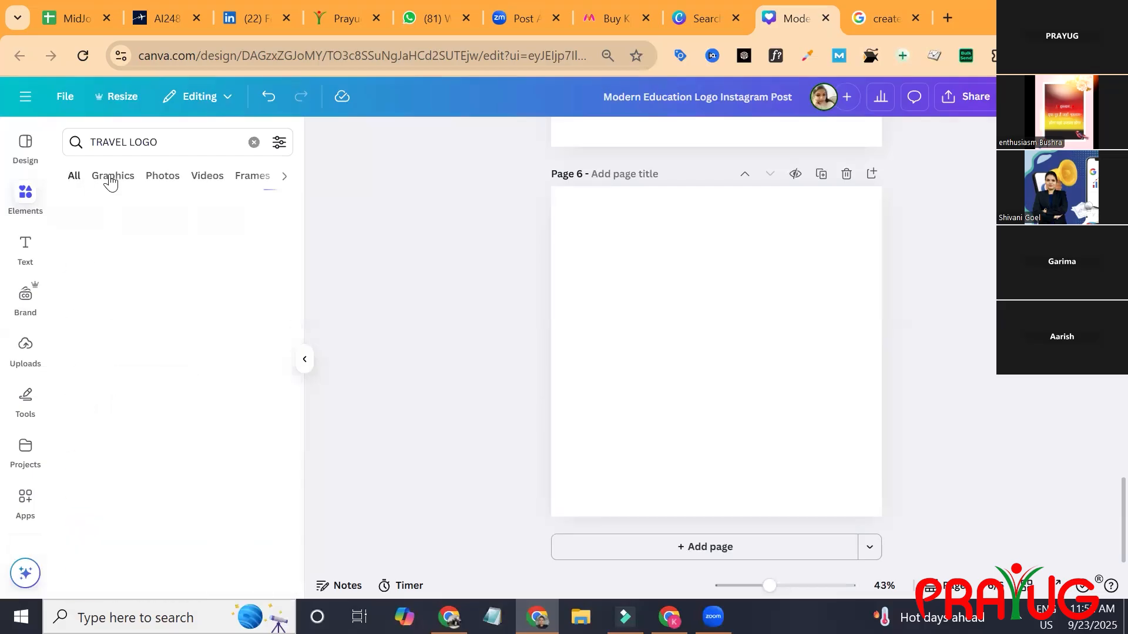
left_click(137, 177)
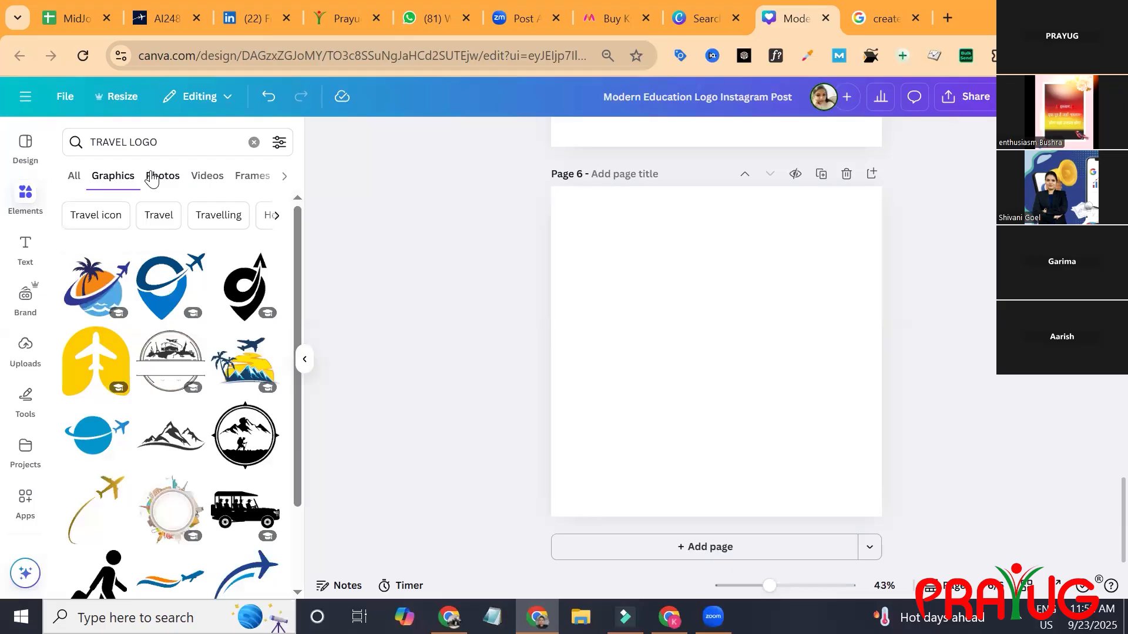
left_click(154, 176)
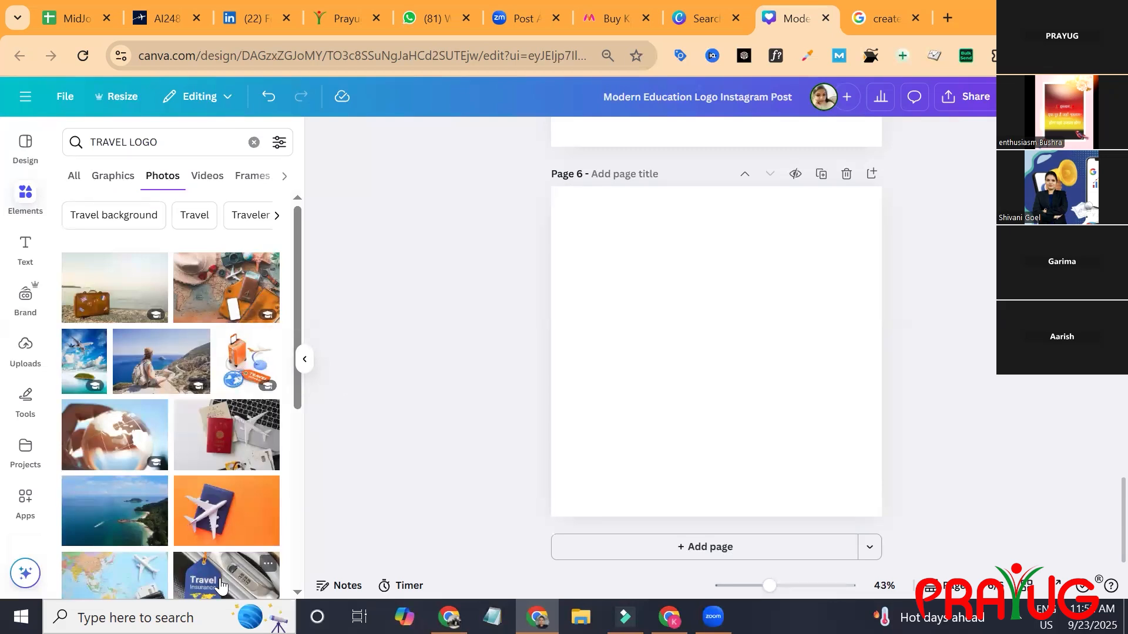
left_click(224, 527)
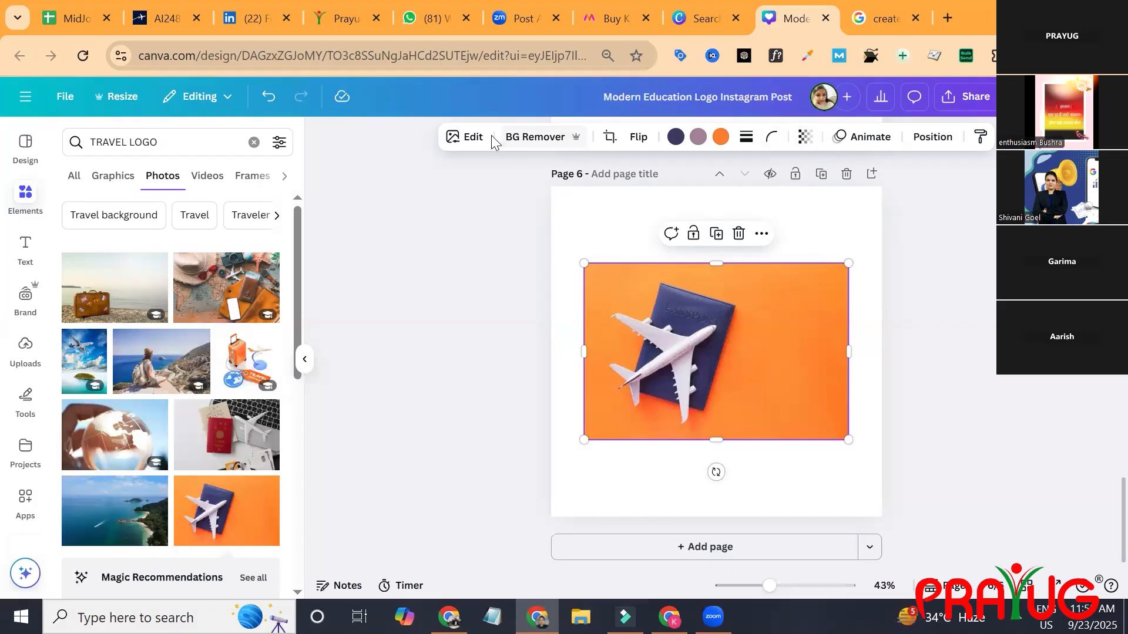
- Remove the orange background from the plane and passport photo, shrink it to about half size and place it near the middle of page 6
left_click(463, 139)
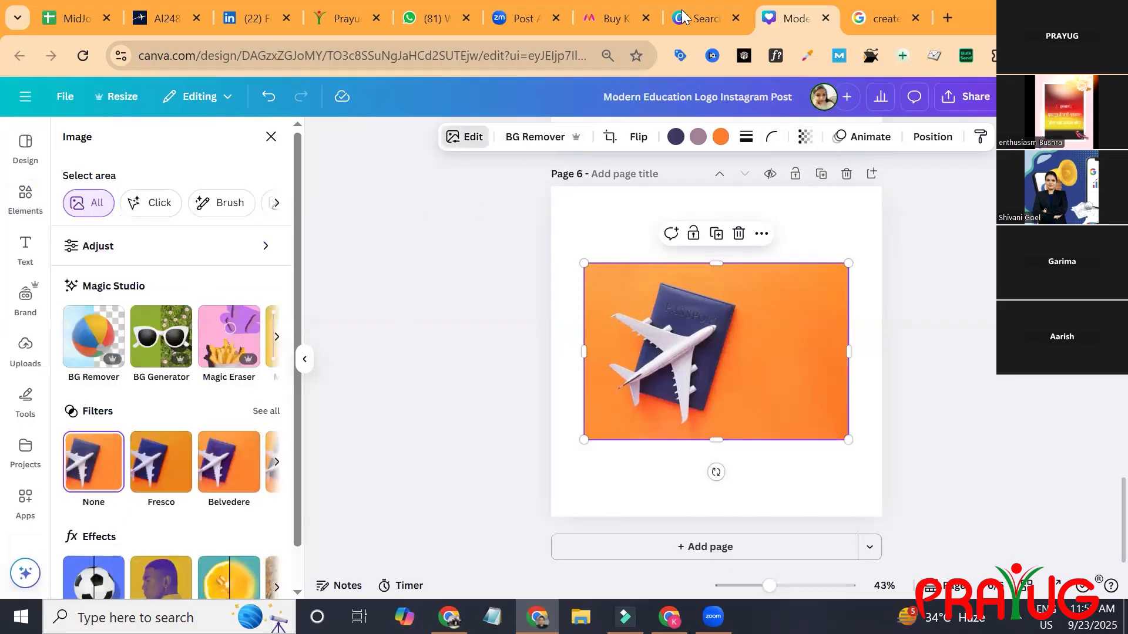
left_click(553, 144)
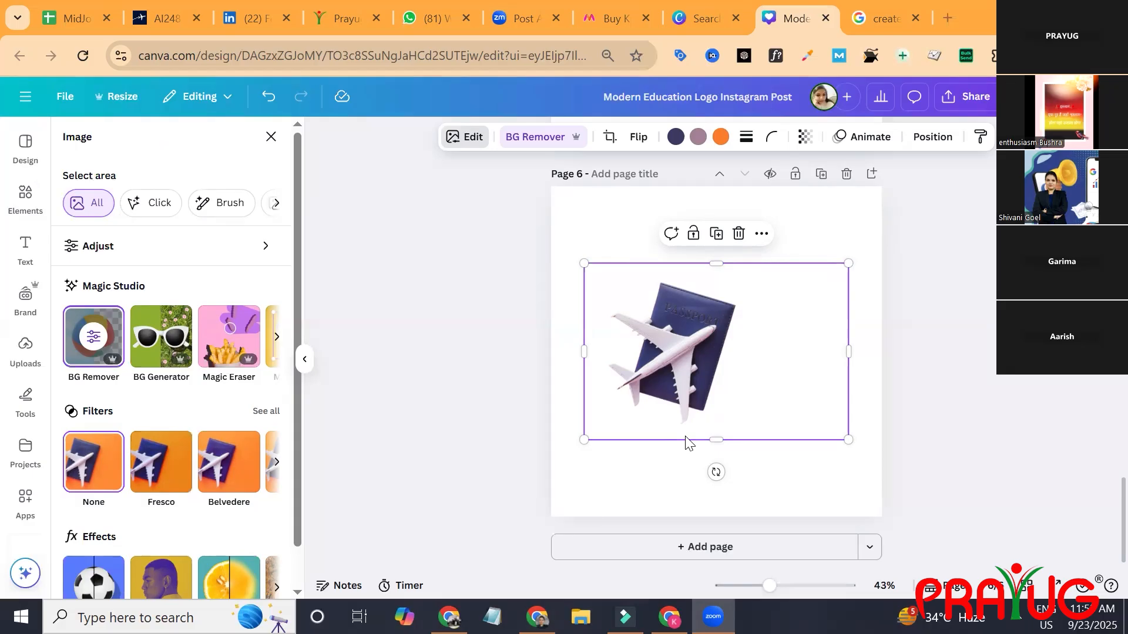
left_click_drag(680, 348, 730, 346)
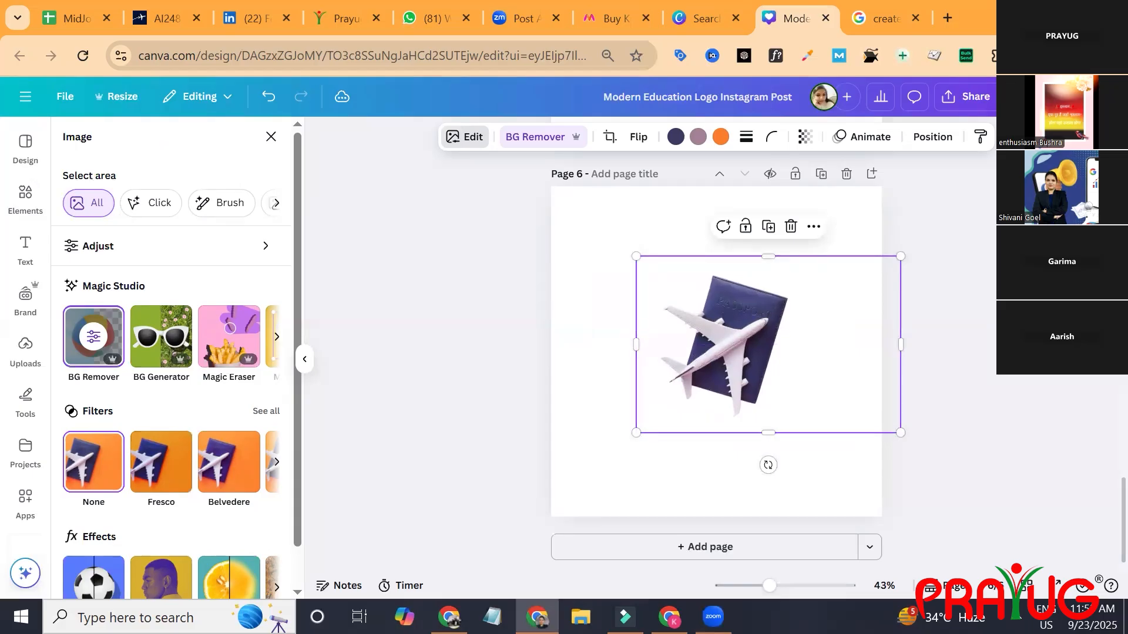
left_click_drag(901, 256, 765, 346)
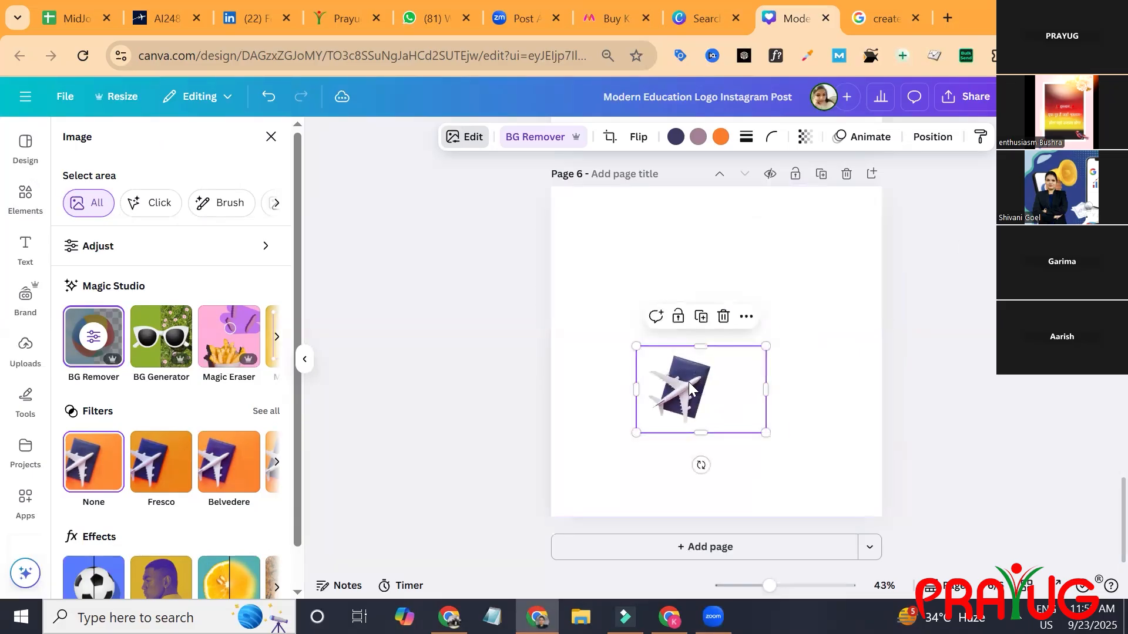
left_click_drag(689, 388, 713, 317)
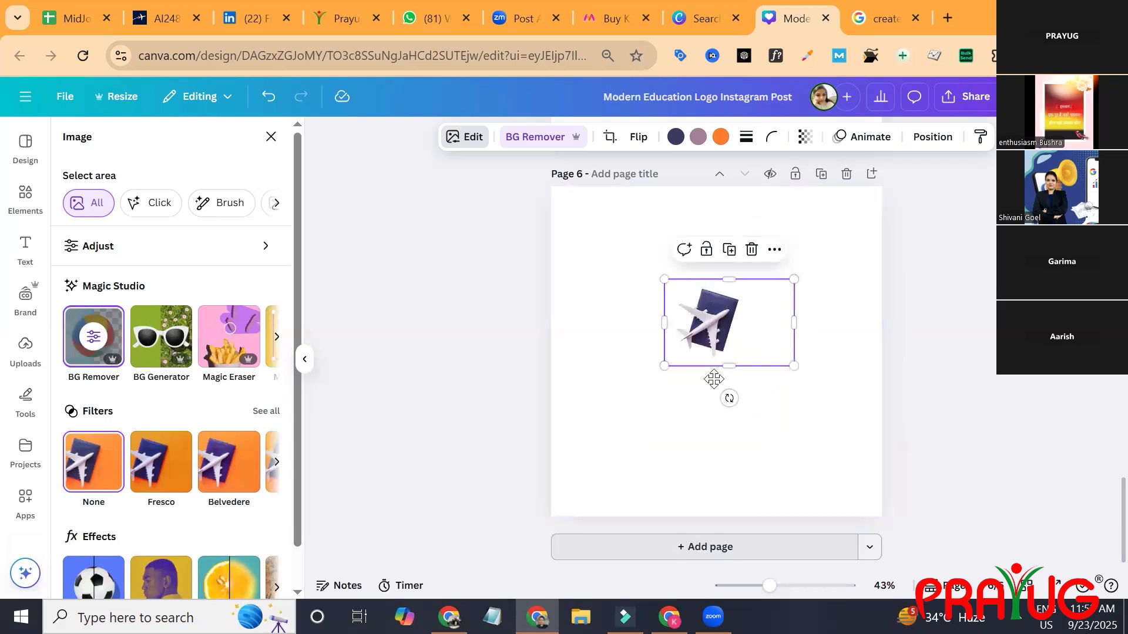
- Copy the cut-out plane and passport image on page 6, then deselect it
right_click(710, 318)
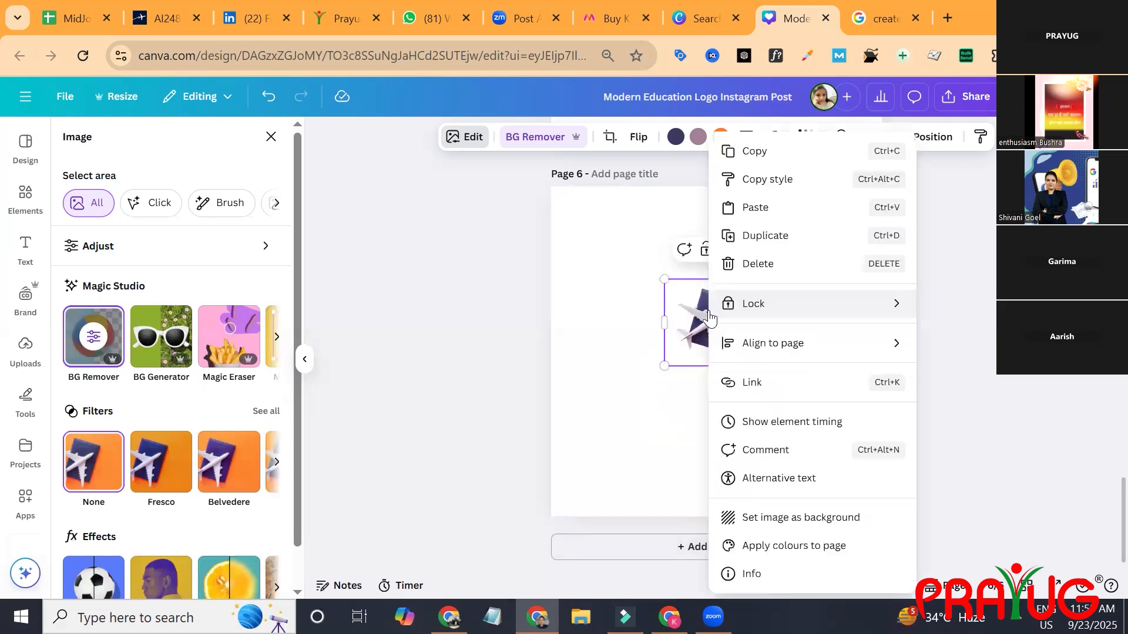
left_click(740, 155)
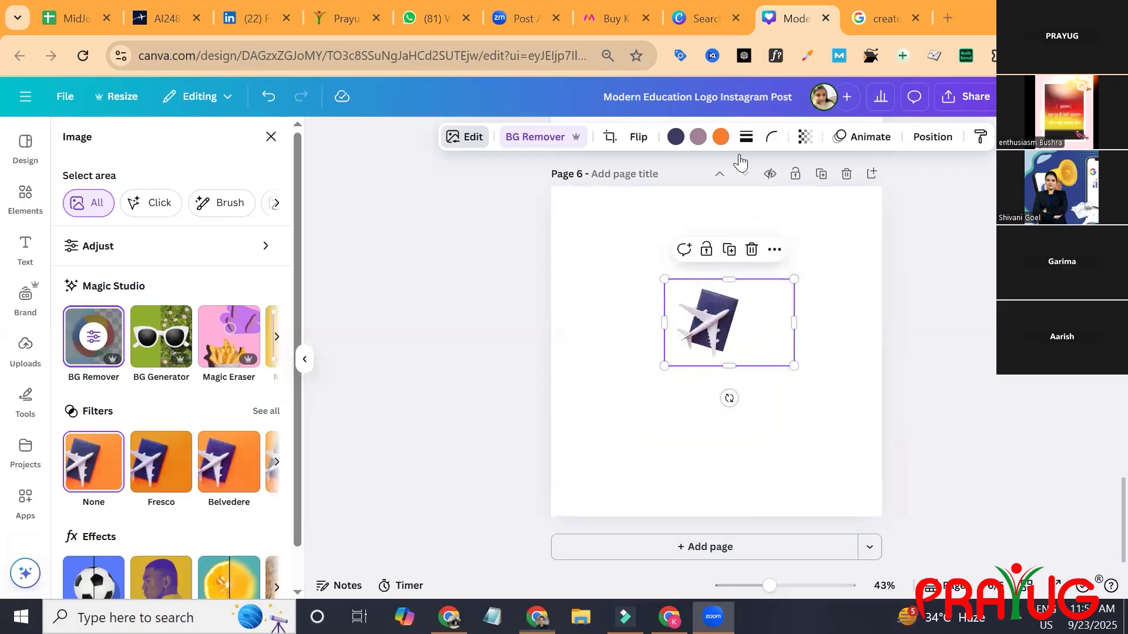
right_click(710, 308)
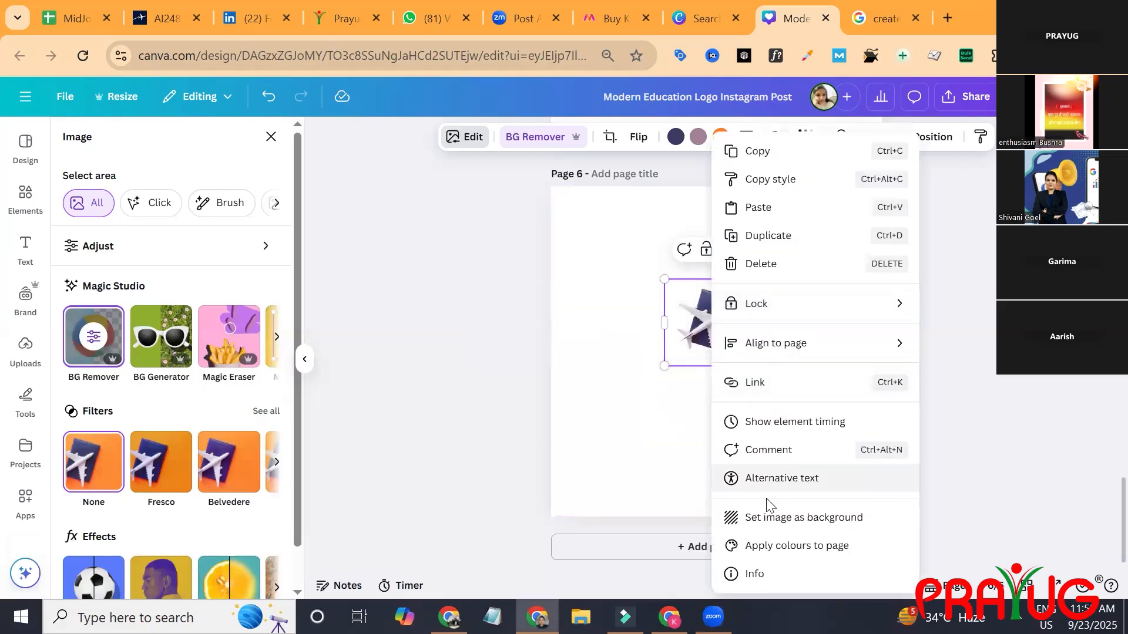
left_click(737, 160)
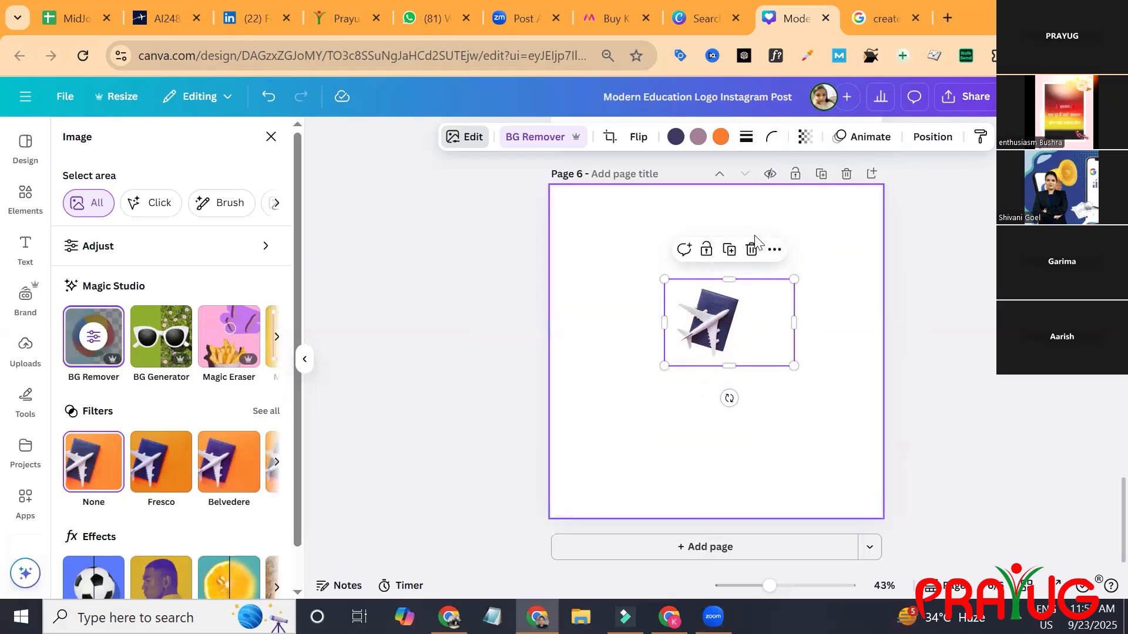
left_click(836, 316)
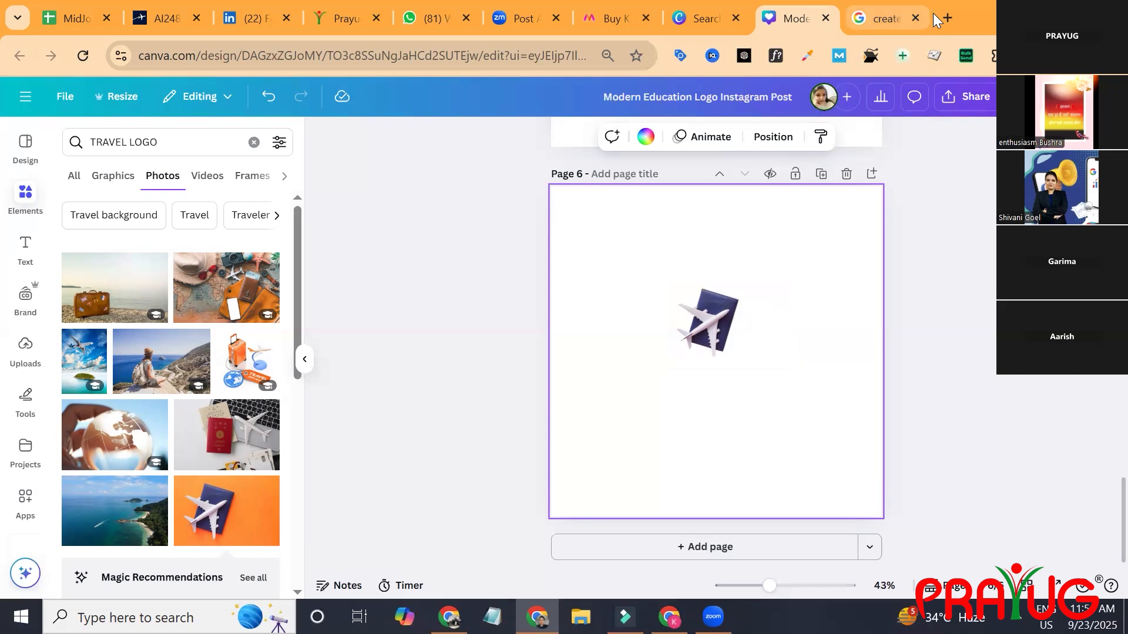
- Search for "GIMINI" in a new browser tab and open Google Gemini from the results
left_click(953, 24)
type("G")
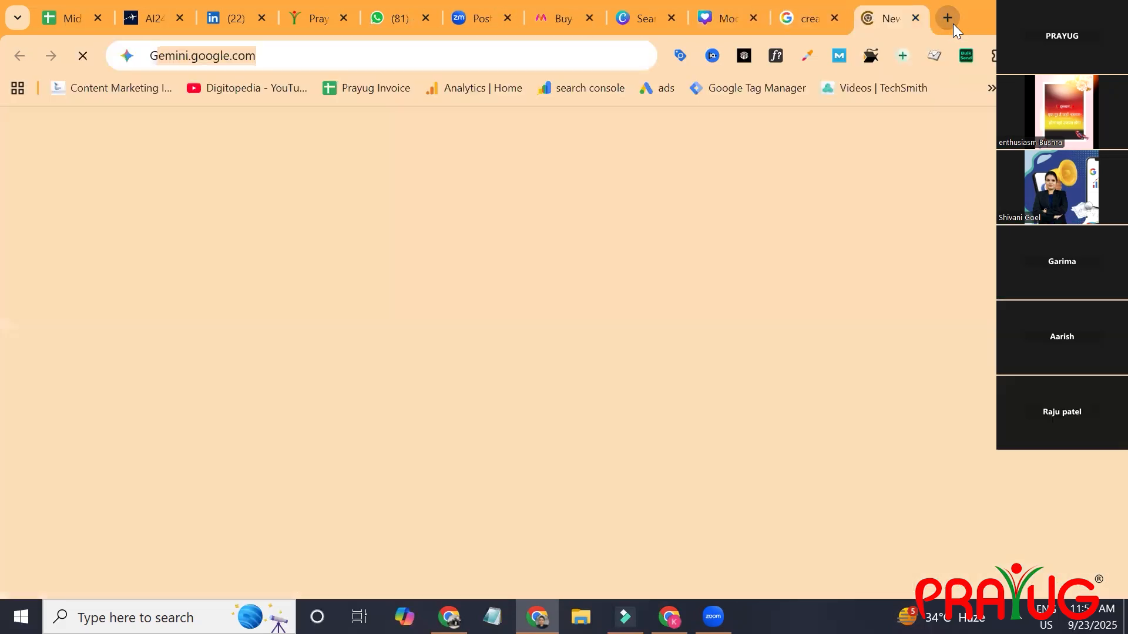
type("IMINI")
key("Return")
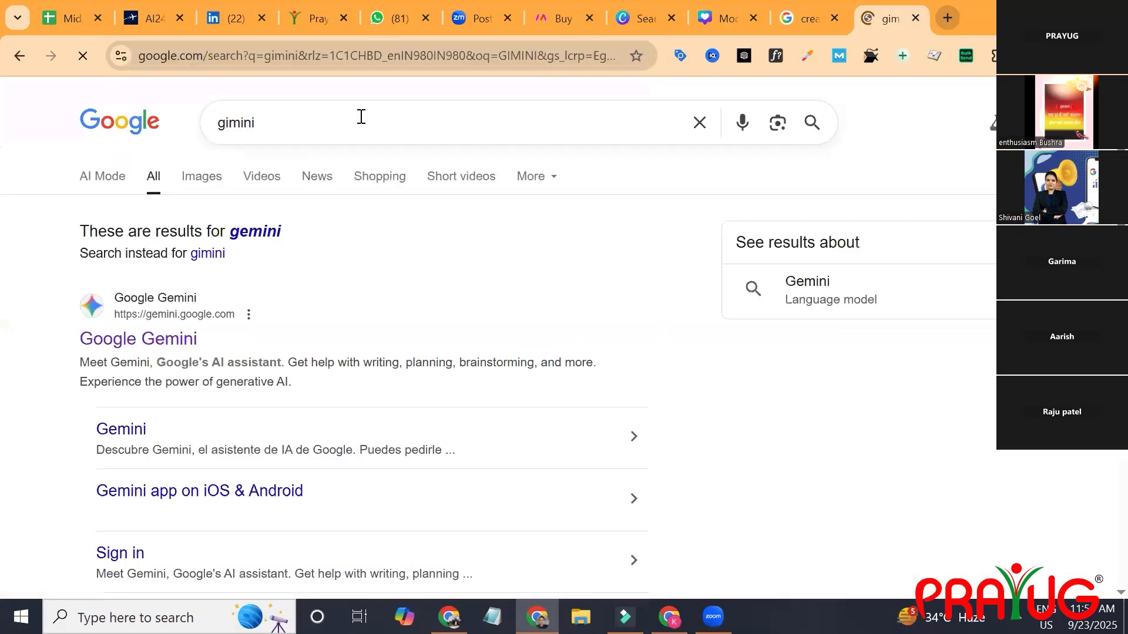
left_click(149, 332)
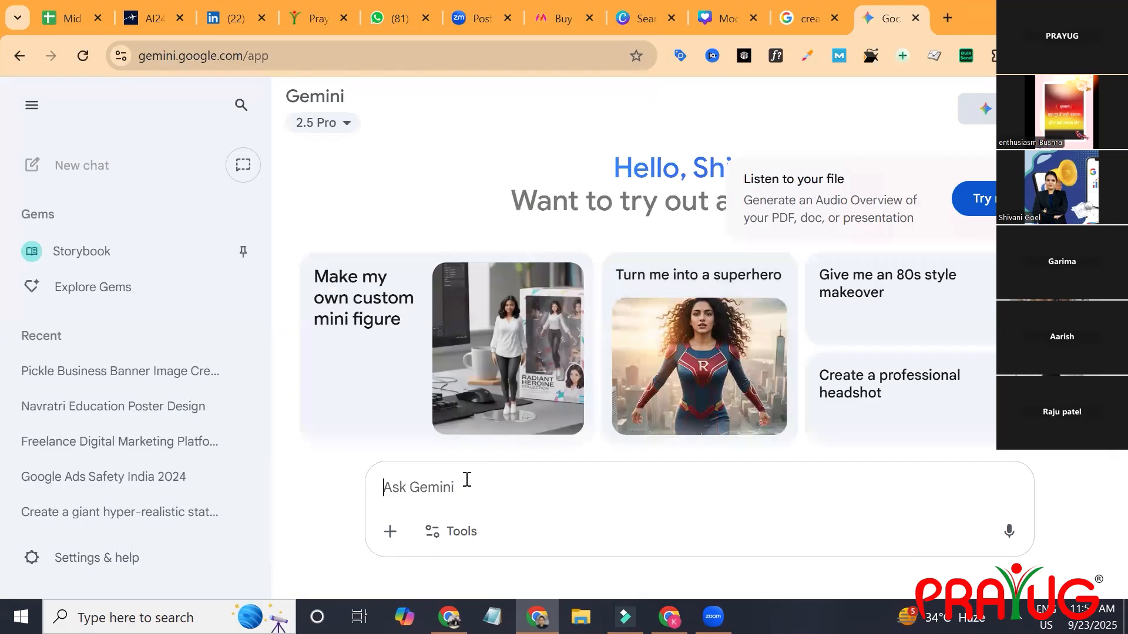
- Switch back to the Canva design and enlarge the plane and passport image on page 6, then deselect it
left_click(708, 7)
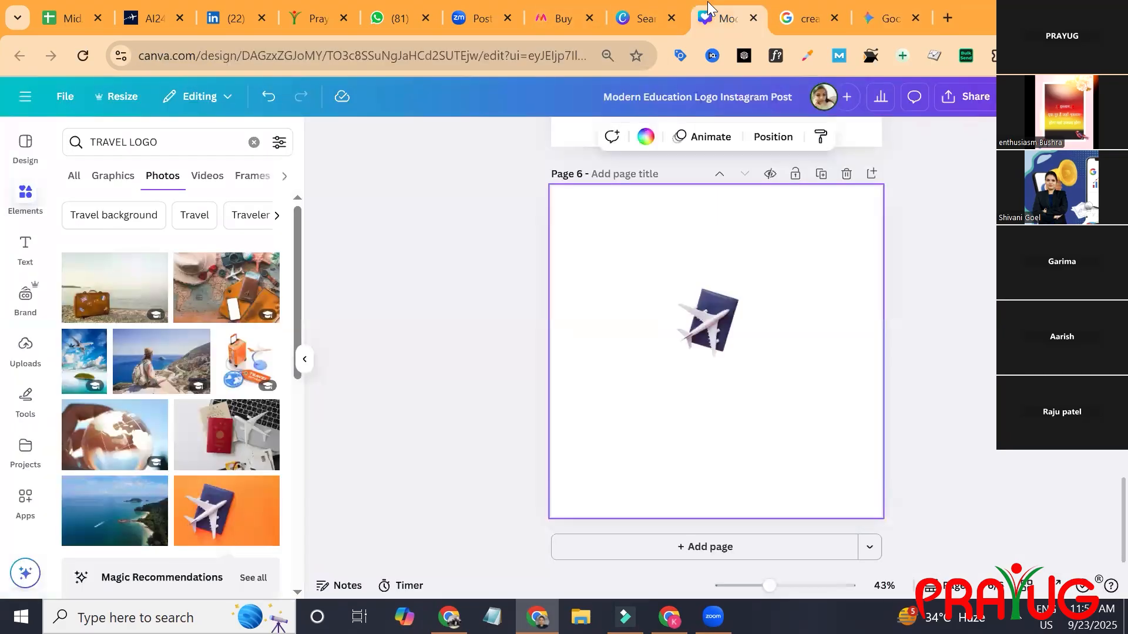
left_click(708, 320)
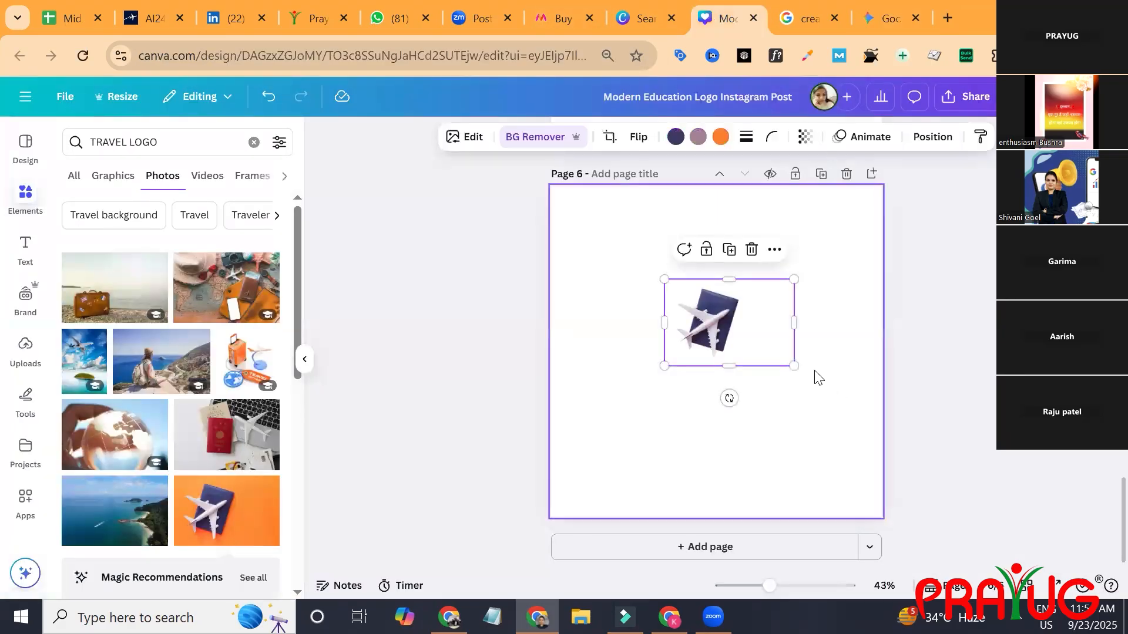
left_click_drag(794, 369, 823, 414)
left_click(753, 350)
left_click_drag(786, 365, 826, 453)
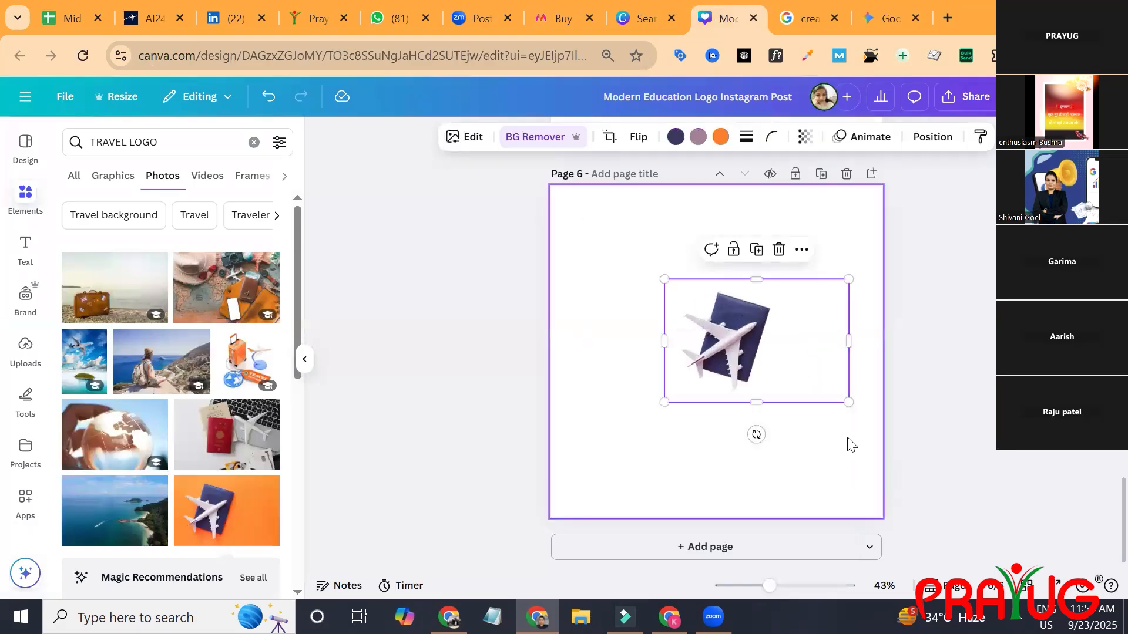
left_click(878, 450)
- Capture a screen area of about 196x189 pixels around the plane and passport image and copy it to the clipboard
key("Print")
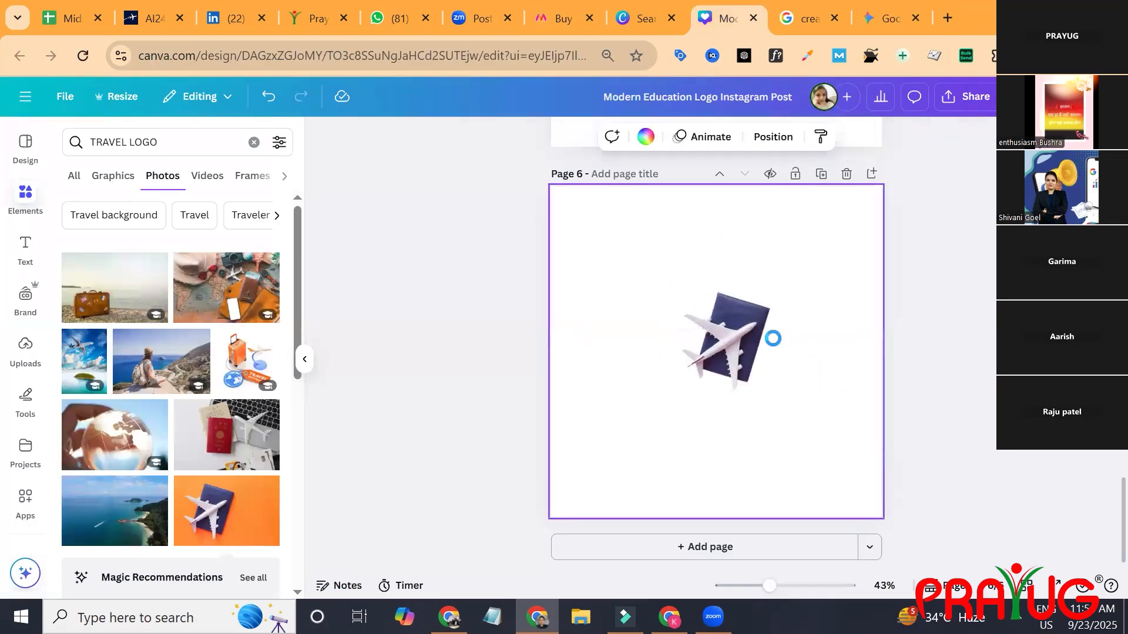
left_click_drag(669, 285, 784, 396)
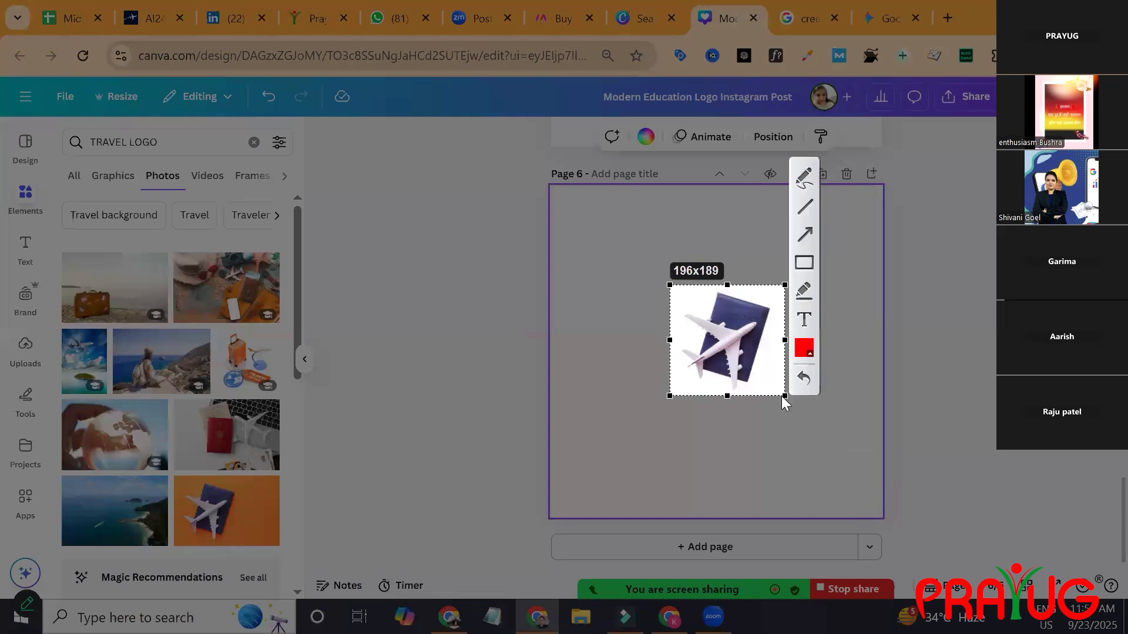
key("ctrl+c")
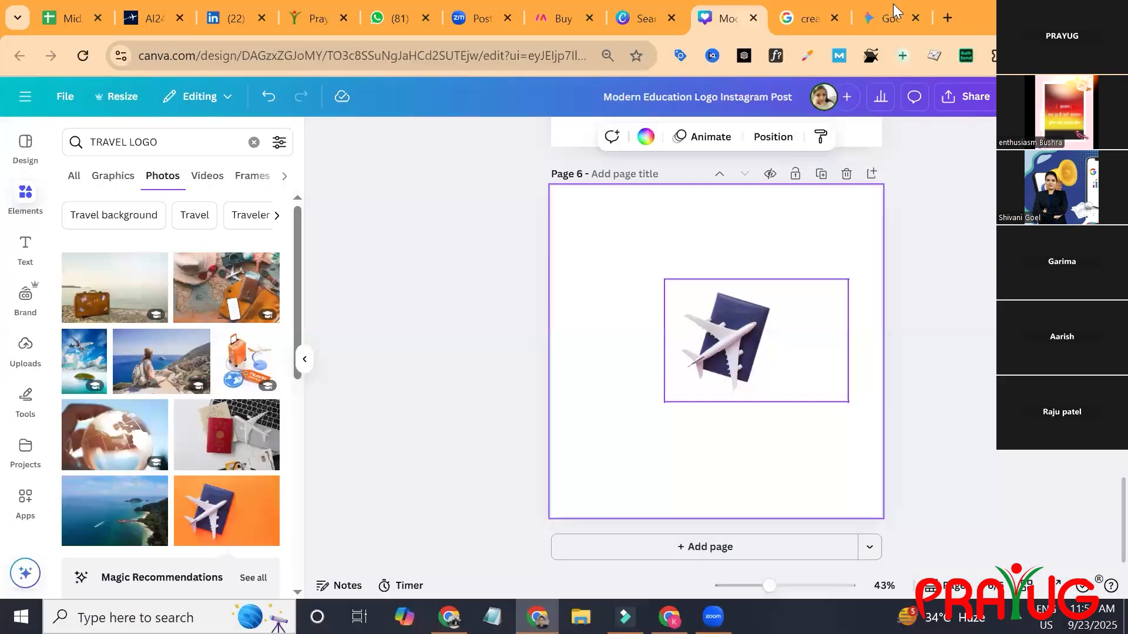
- Switch to Gemini, paste the captured plane and passport image, and submit the prompt "Create logo or my travel company using this image"
left_click(871, 17)
key("ctrl+v")
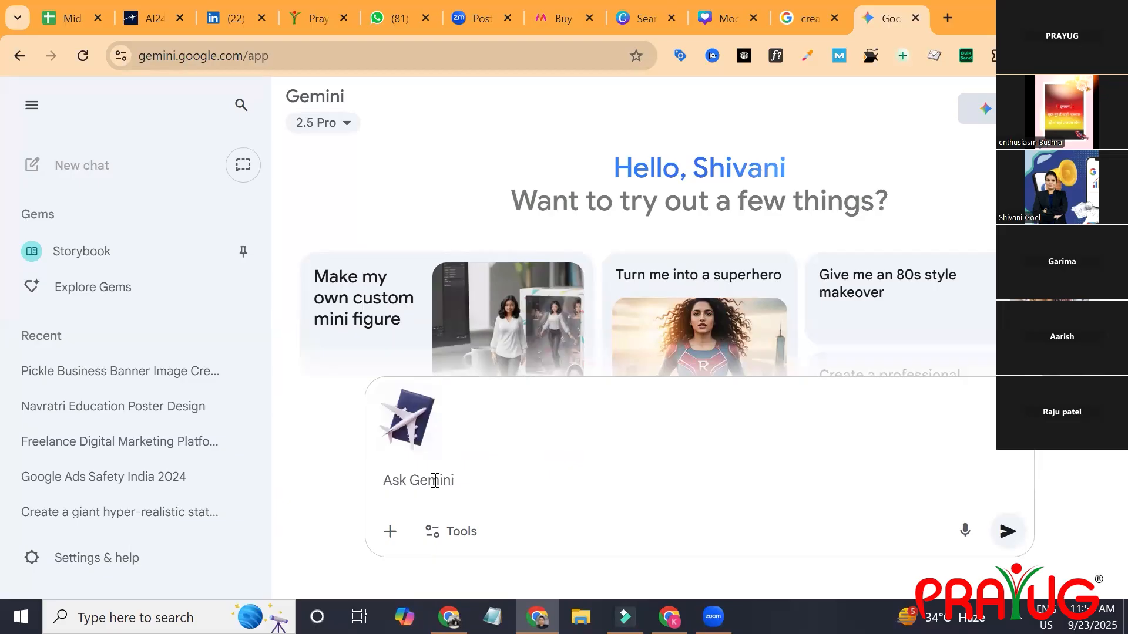
type("Create logo or m")
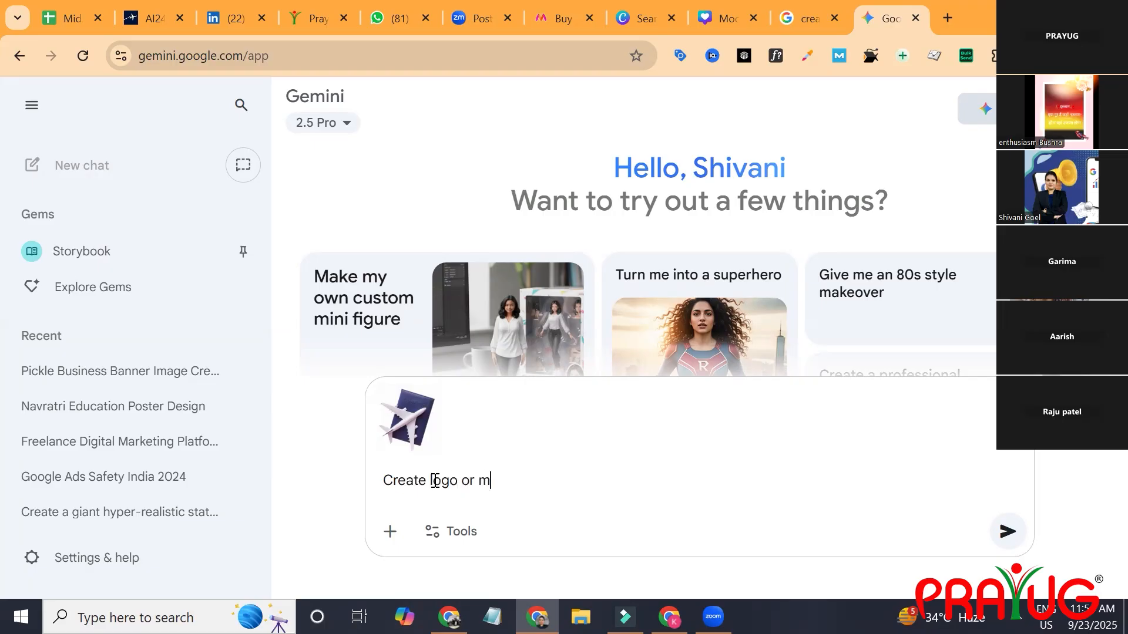
type("y travel company u")
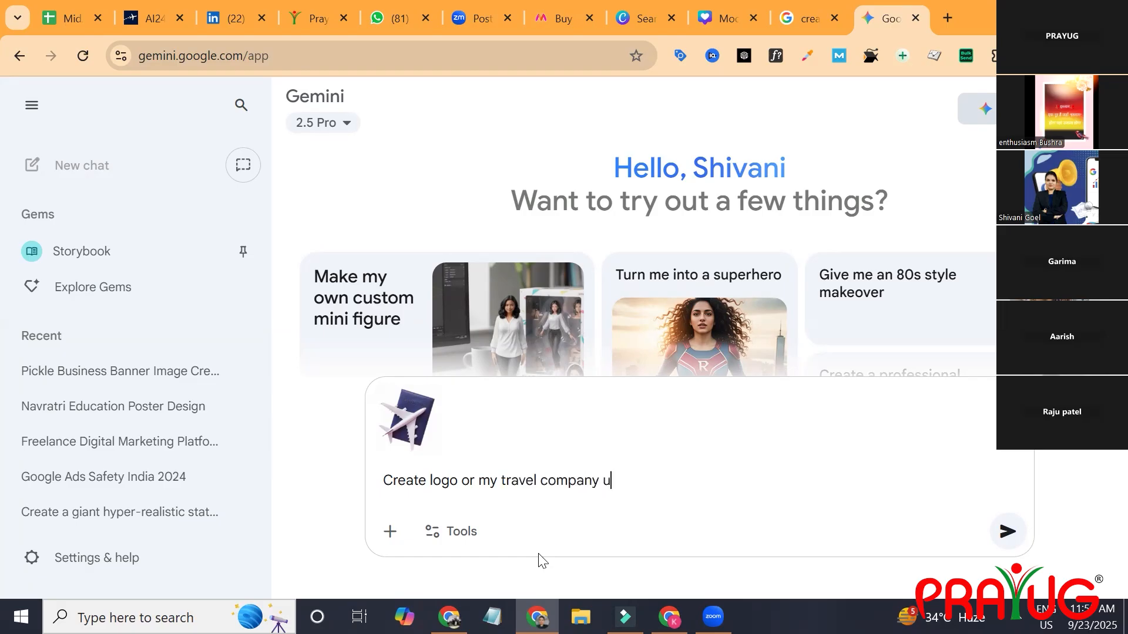
type("sing this image")
key("Return")
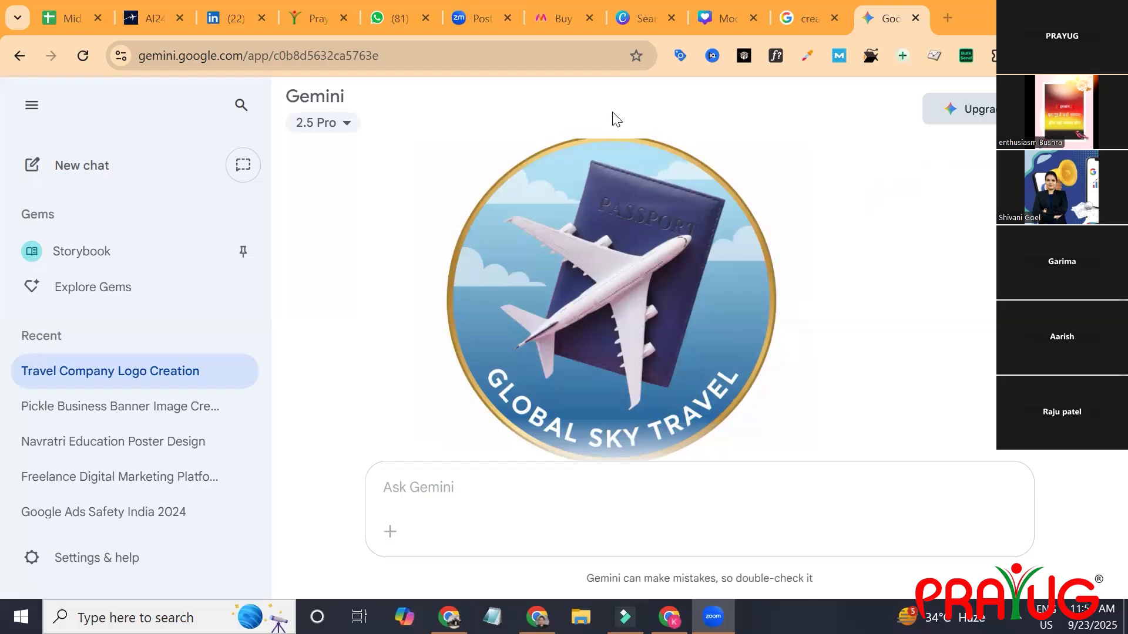
- In the Canva template results for "education based logo", preview the green and white circle plant-based restaurant logo and close the preview
left_click(643, 18)
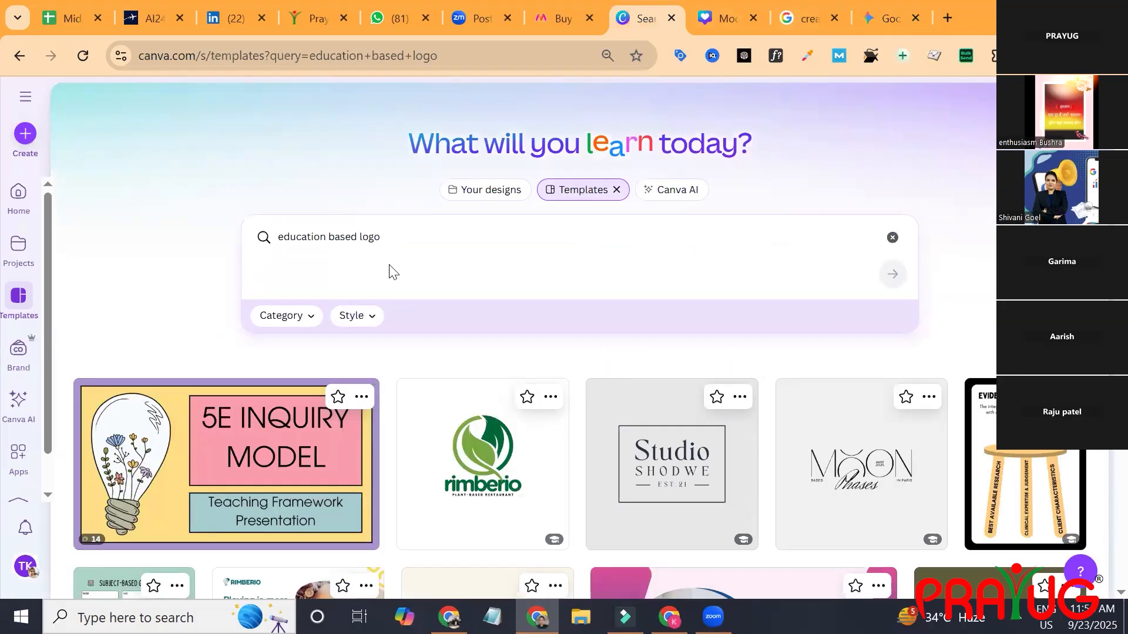
scroll(389, 272, "down", 3)
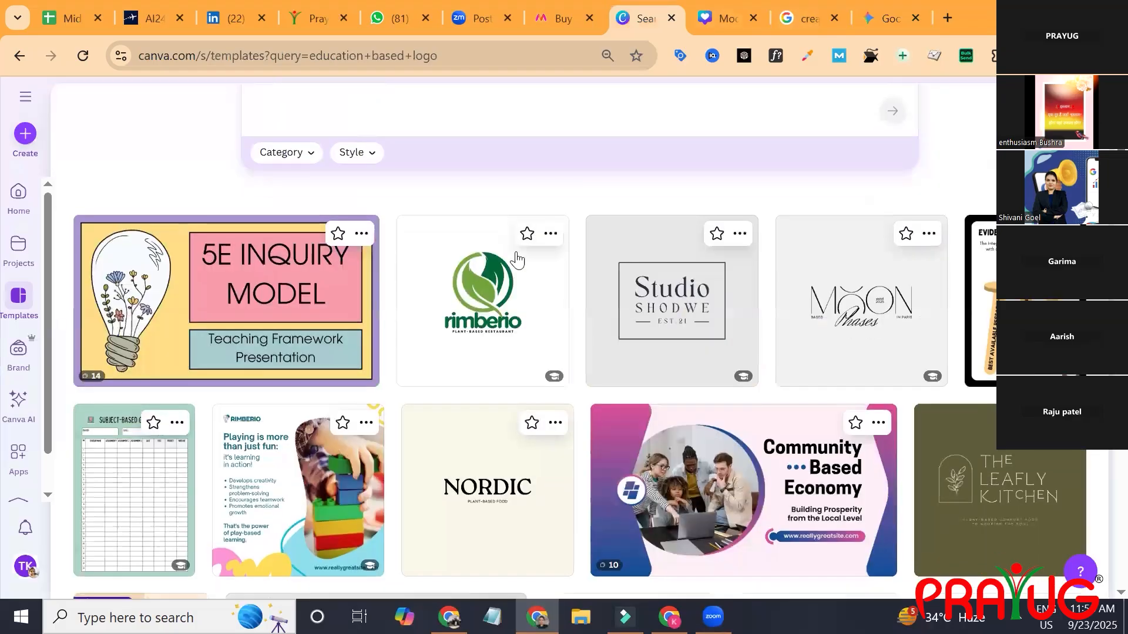
left_click(517, 290)
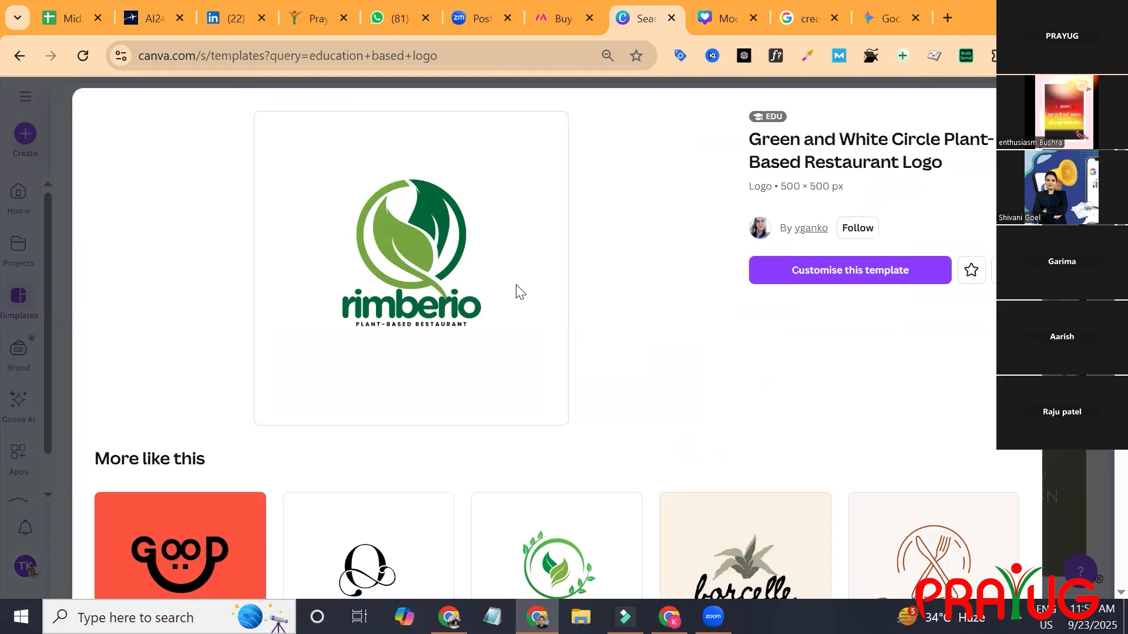
key("Escape")
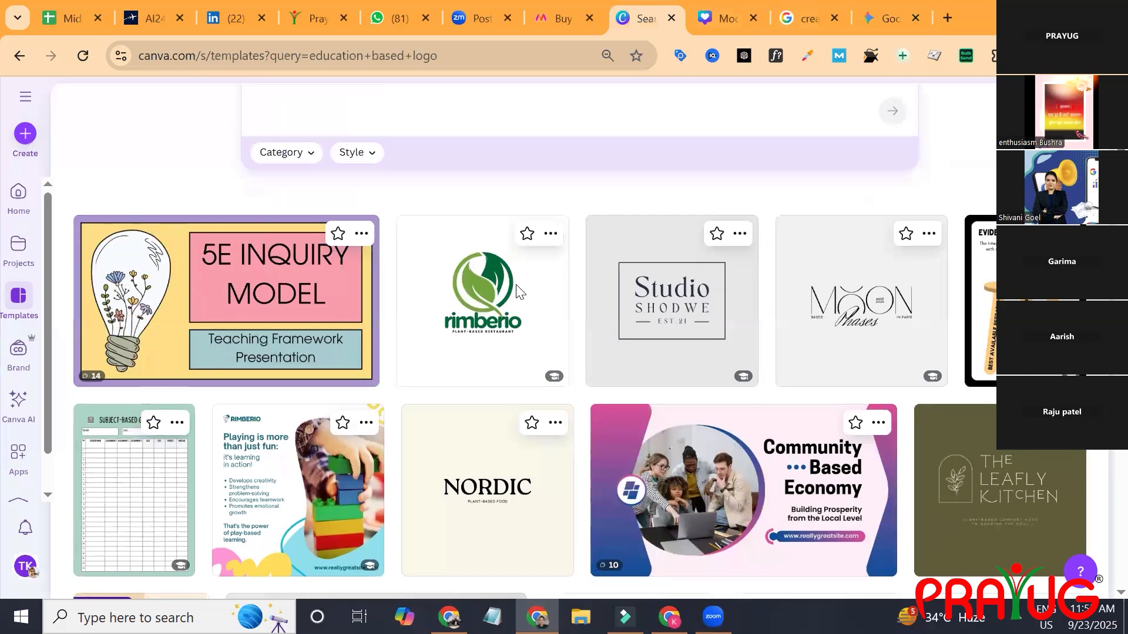
scroll(517, 291, "up", 3)
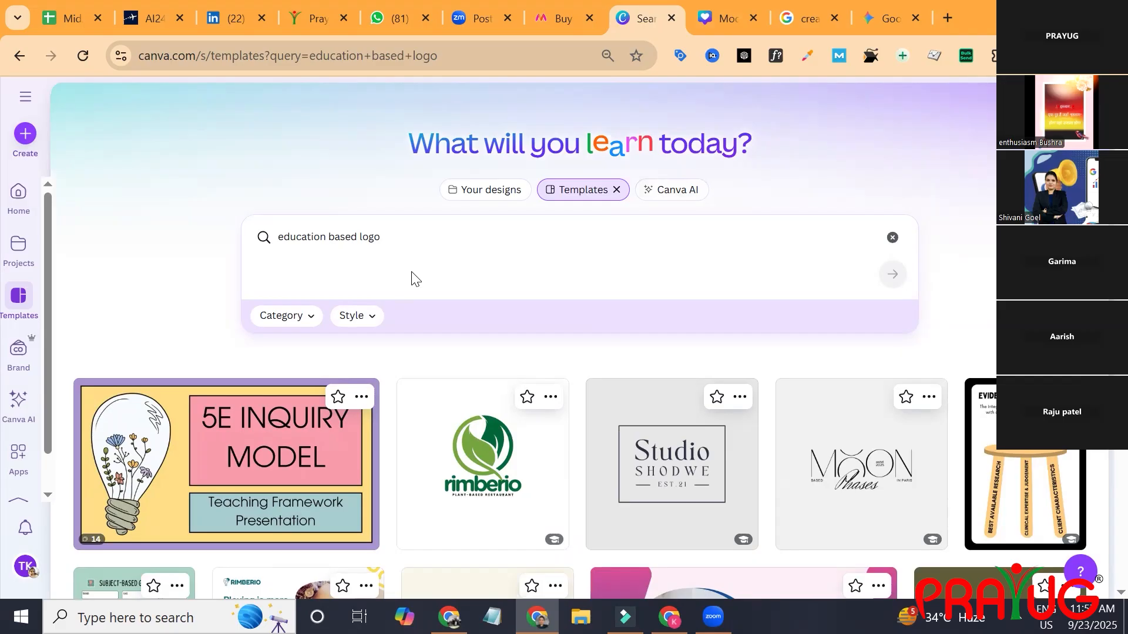
- Switch back to Gemini and review the generated travel logo together with the submitted image and prompt
left_click(868, 14)
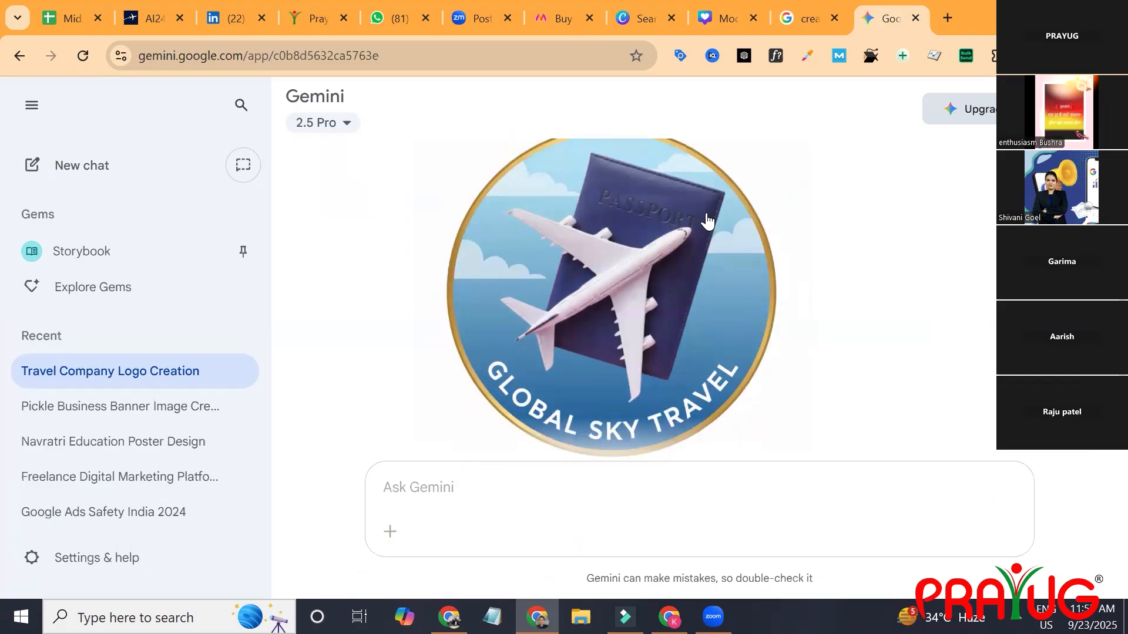
scroll(706, 221, "up", 5)
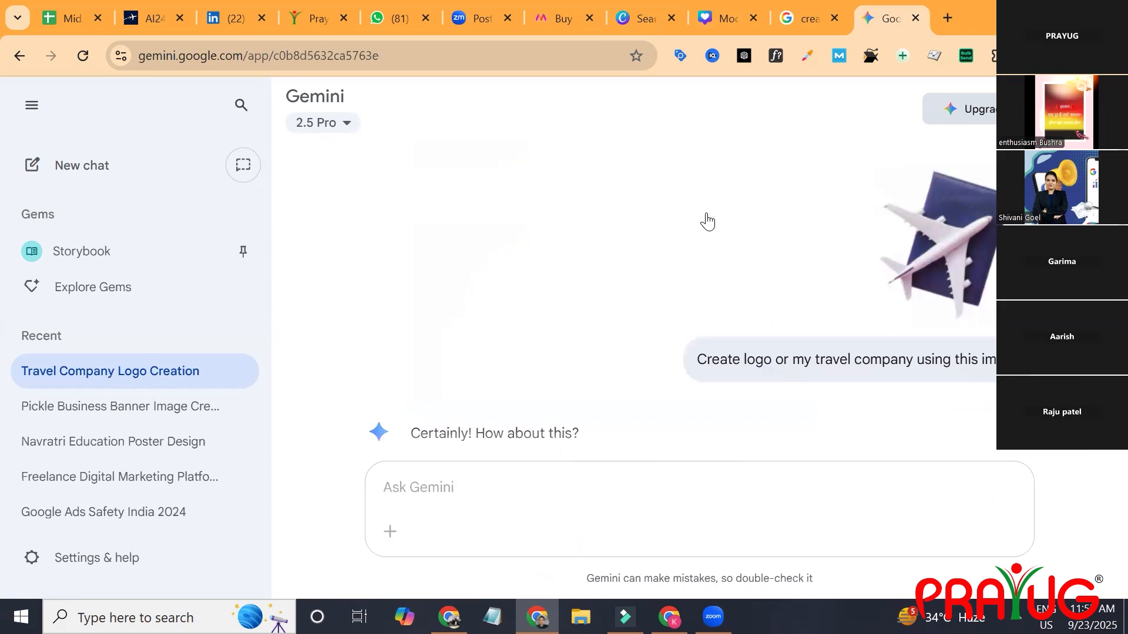
scroll(706, 221, "down", 5)
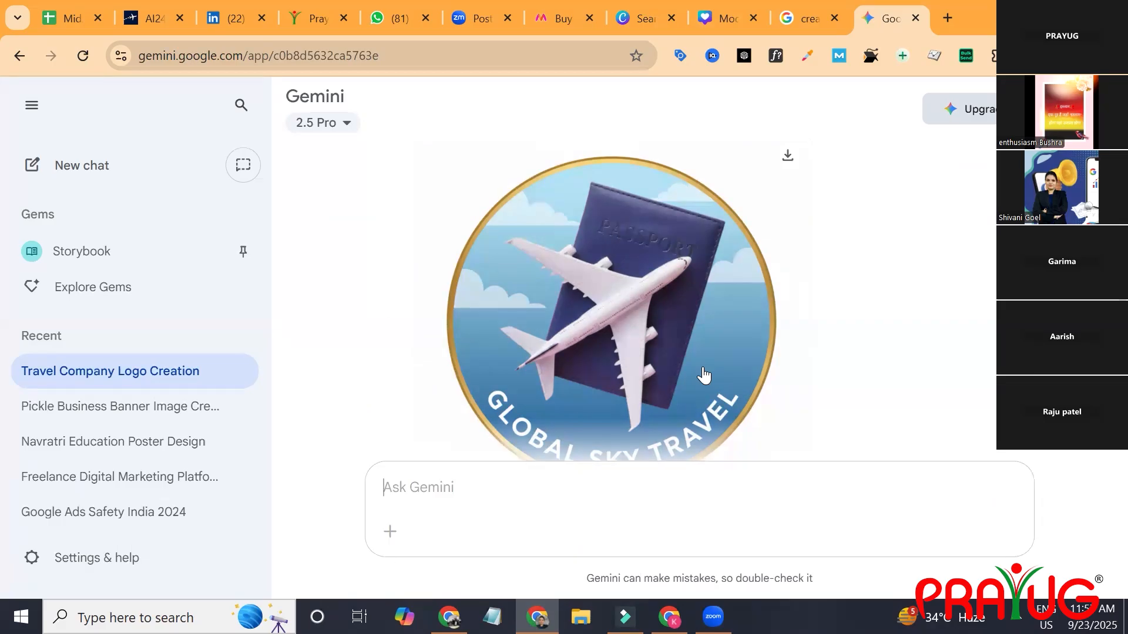
- Switch to the Canva design and resize the plane and passport image on page 6 to about 576 px wide
left_click(727, 21)
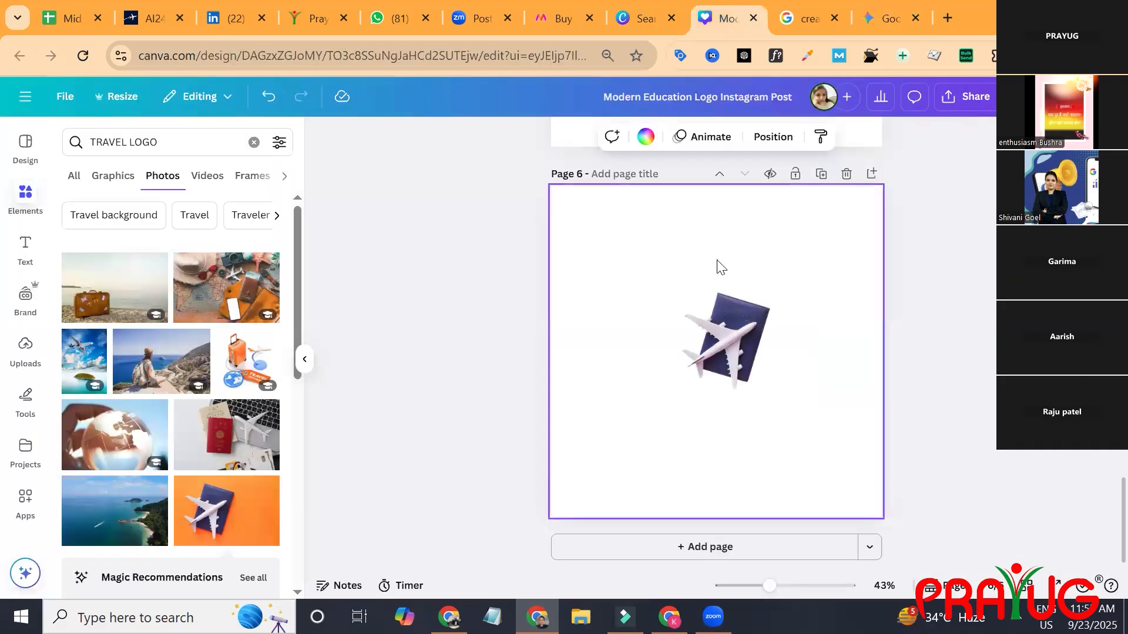
left_click(793, 337)
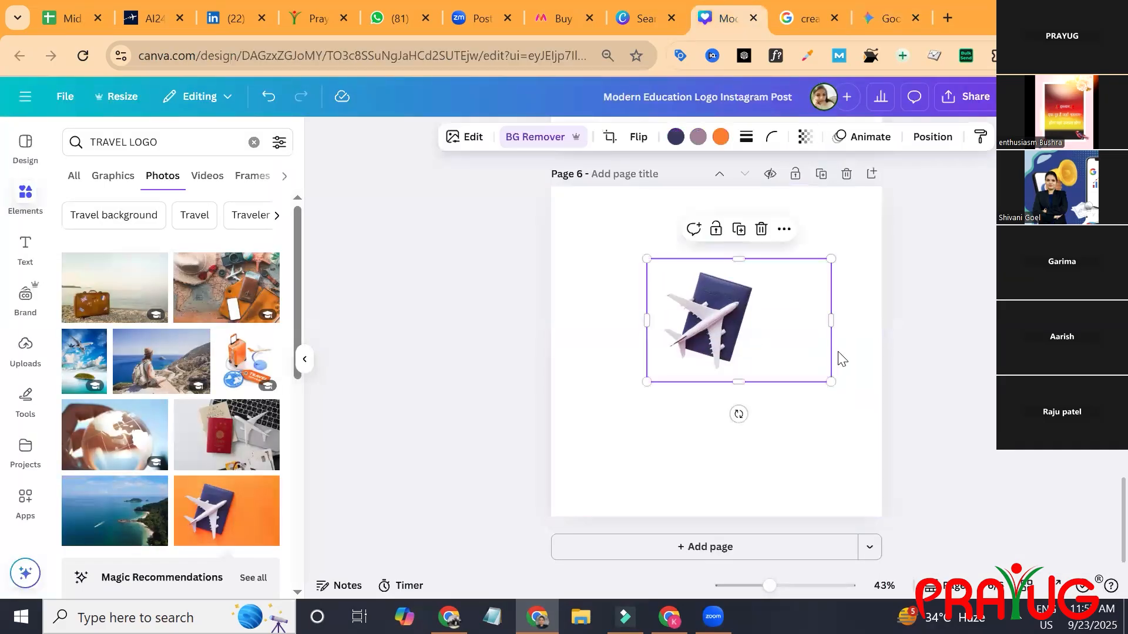
left_click_drag(829, 380, 829, 409)
- Add the palm tree and globe travel graphic from the "TRAVEL LOGO" graphics results to page 6 and enlarge it to about 864 px wide
left_click(106, 175)
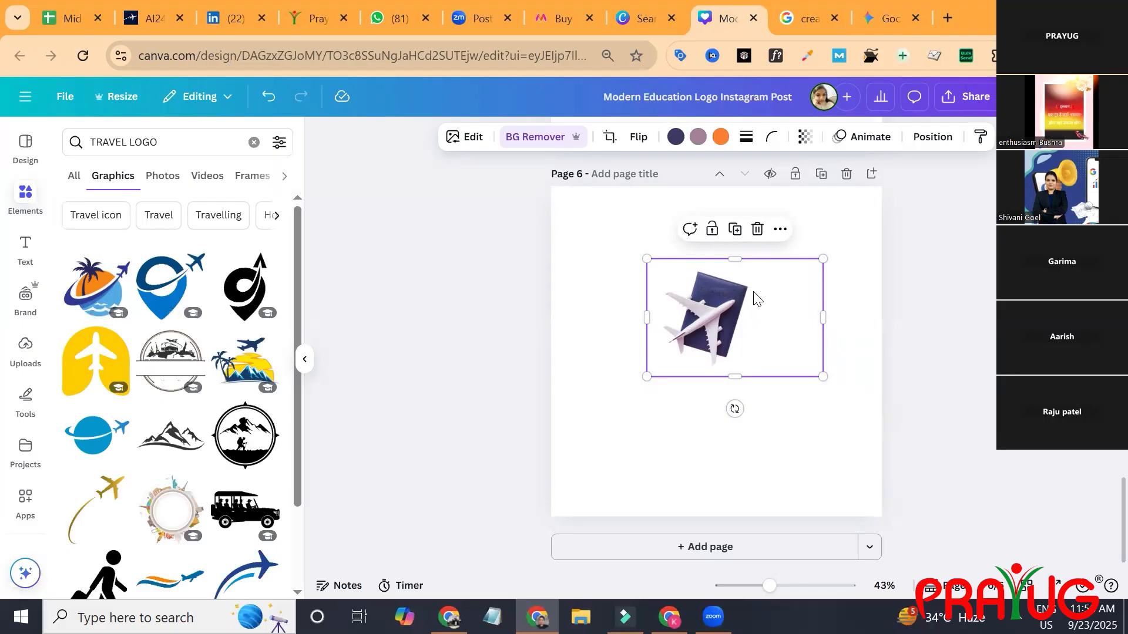
left_click(92, 292)
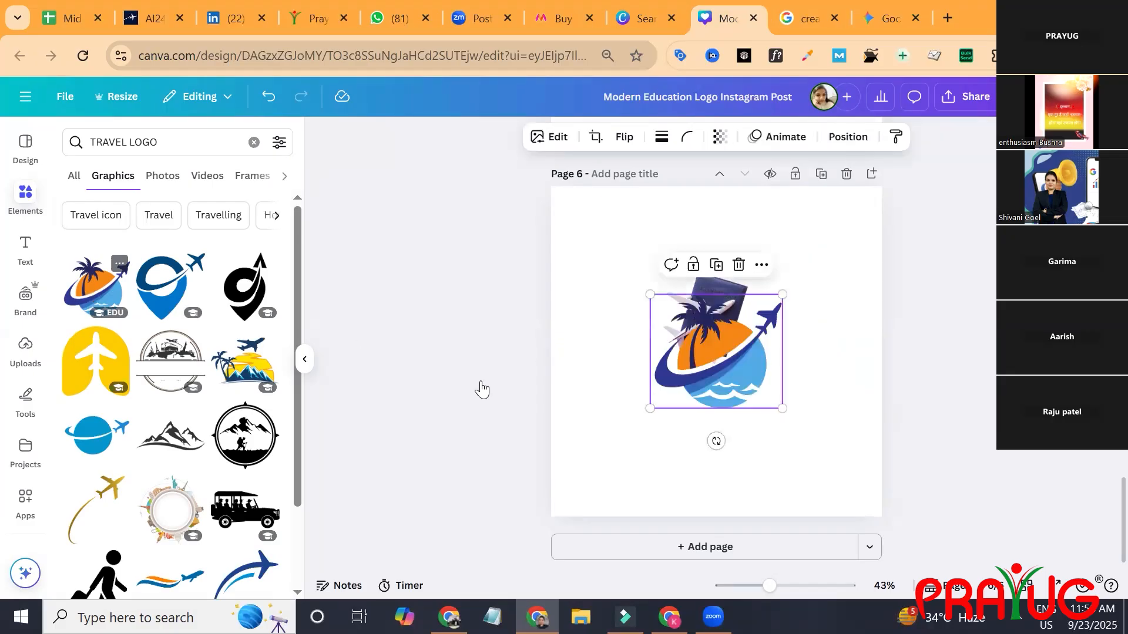
left_click_drag(763, 386, 709, 364)
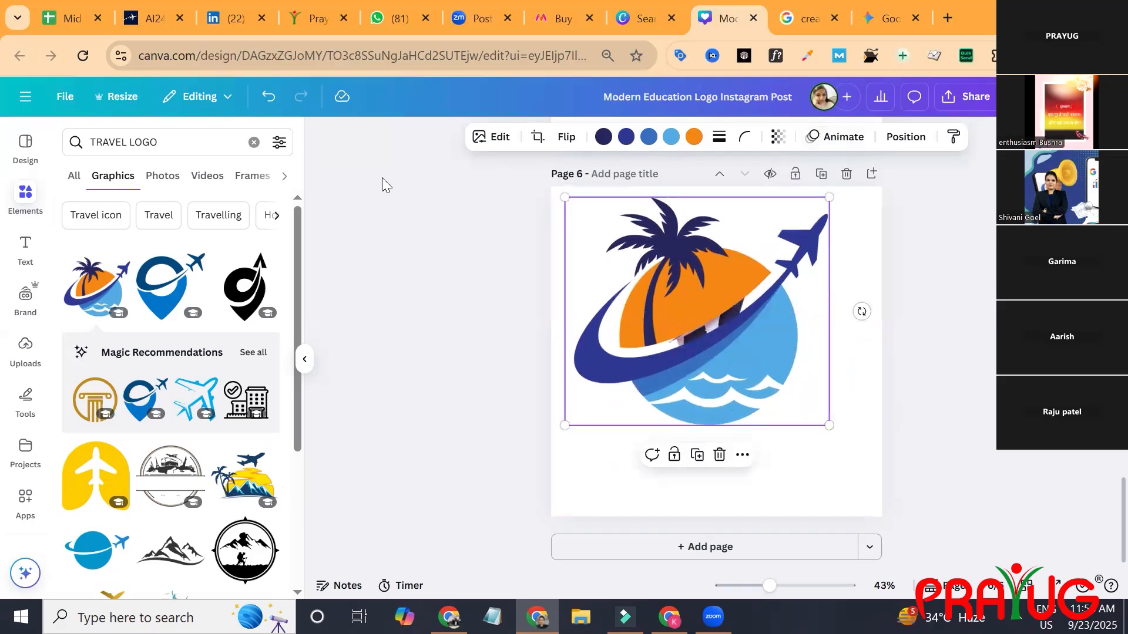
- Try to crop the palm tree graphic on page 6 freeform, cutting off its left edge and its lower-right part
left_click(492, 137)
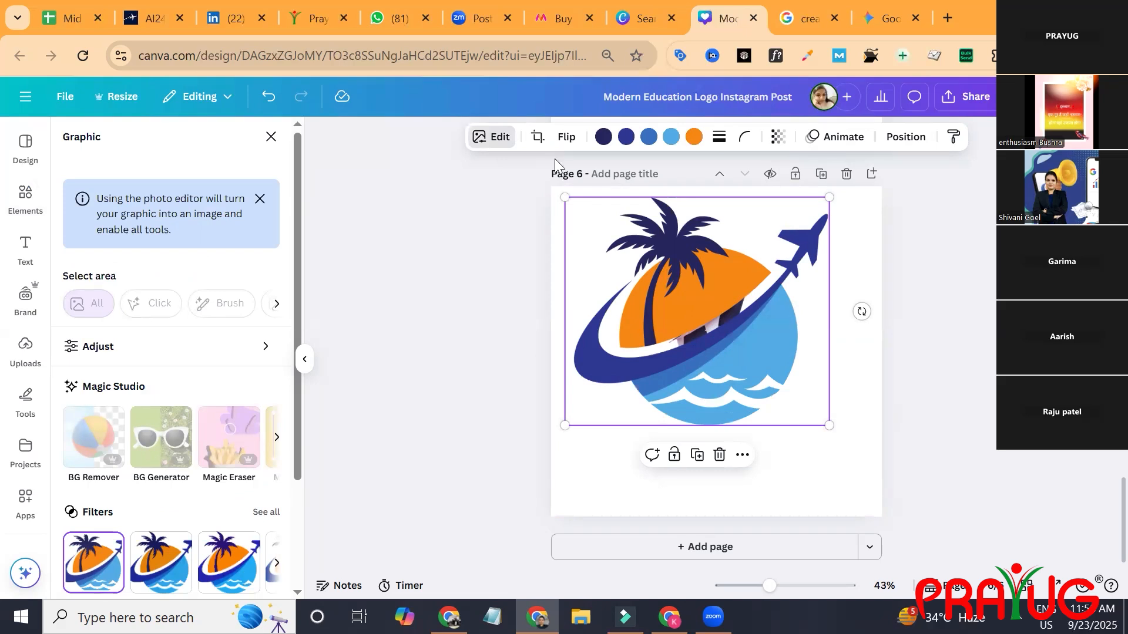
left_click(538, 136)
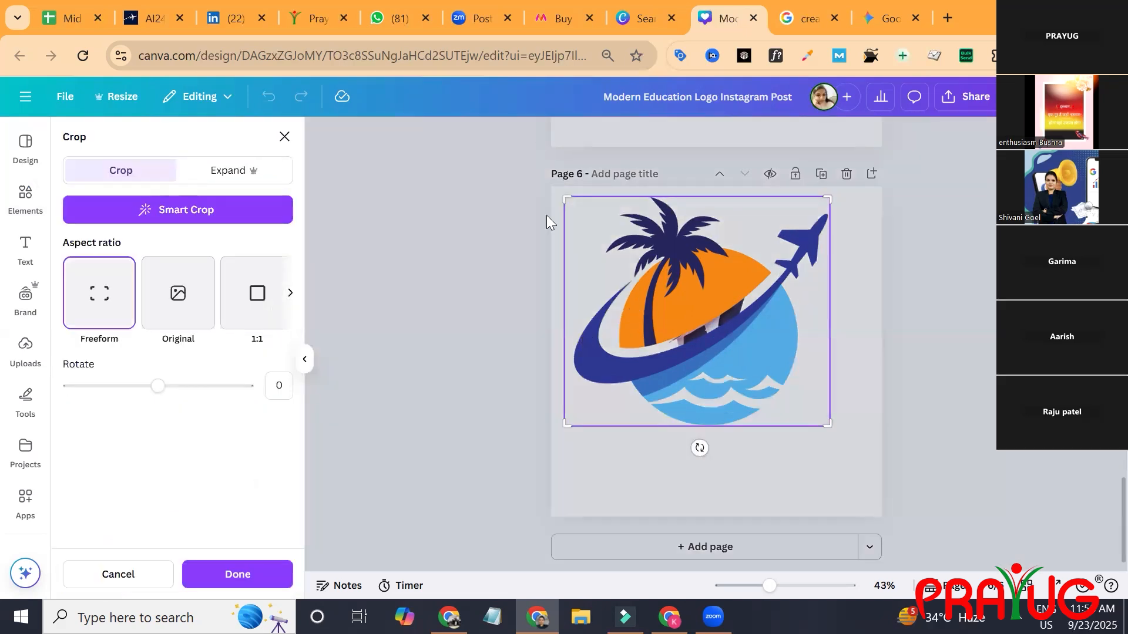
left_click_drag(564, 198, 606, 191)
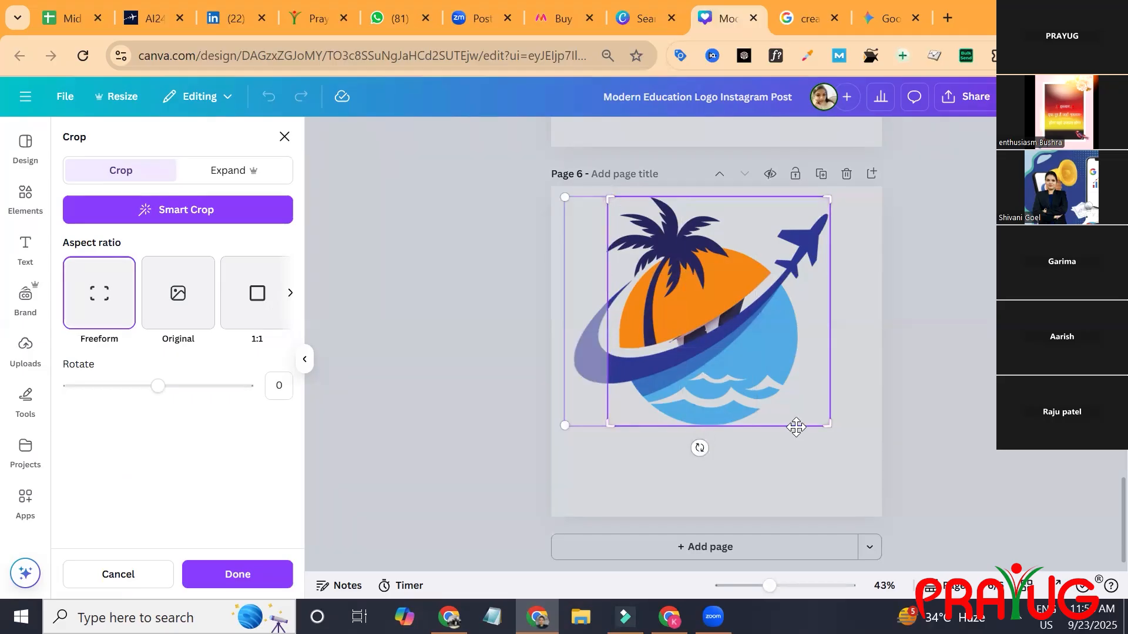
left_click_drag(828, 421, 783, 352)
left_click(983, 379)
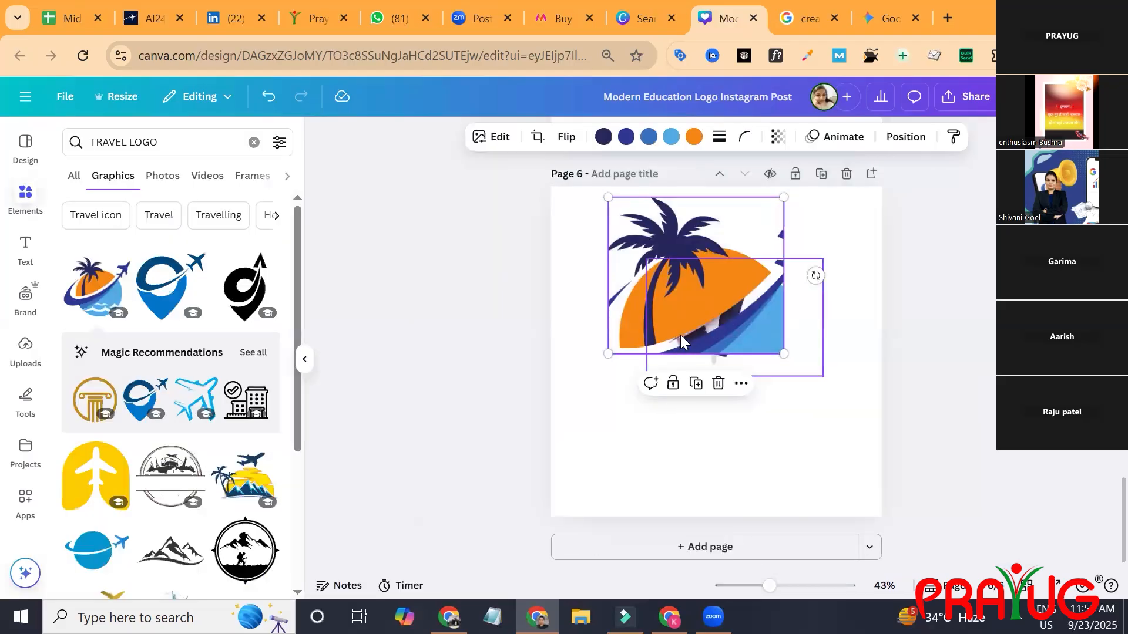
- Move the cropped palm tree graphic toward the page's lower left and the plane and passport image down over it
left_click_drag(662, 295, 595, 371)
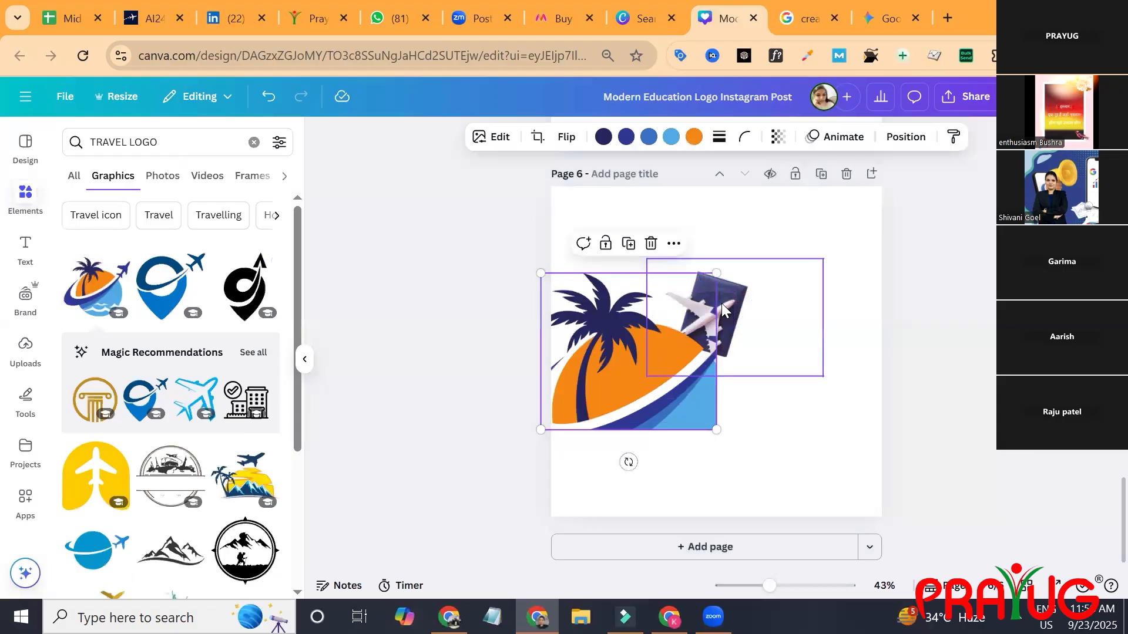
left_click(721, 303)
left_click(924, 143)
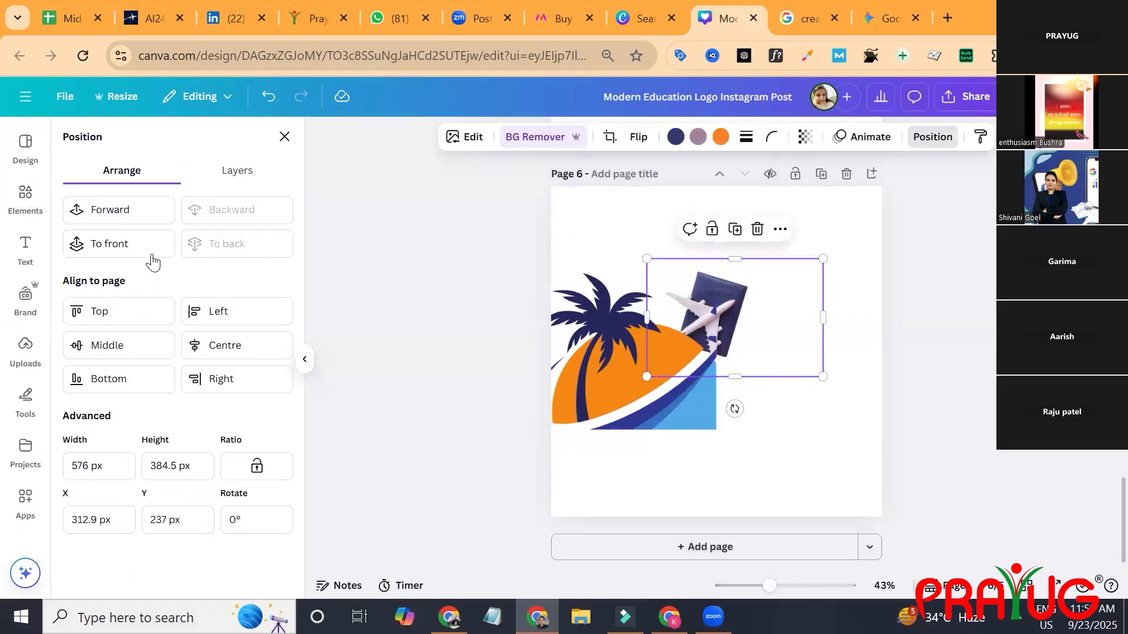
left_click_drag(693, 319, 644, 428)
- Enlarge the cropped palm tree graphic to about 864 × 771 px and centre it horizontally in the upper part of page 6
left_click(619, 310)
left_click_drag(619, 310, 684, 269)
left_click_drag(738, 356, 846, 478)
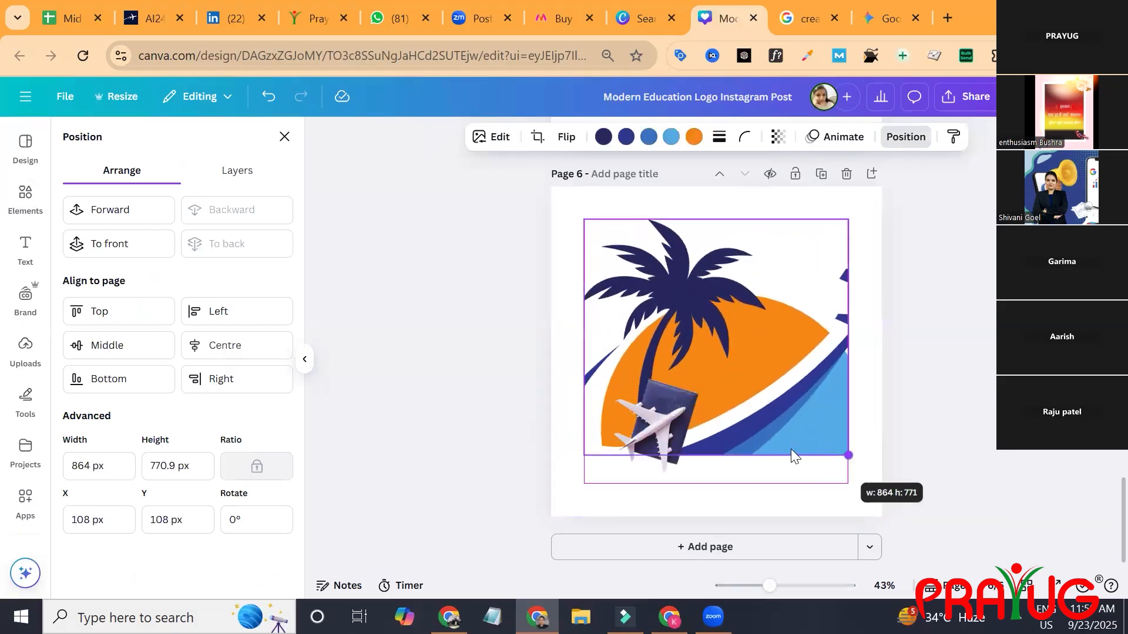
left_click_drag(689, 397, 650, 404)
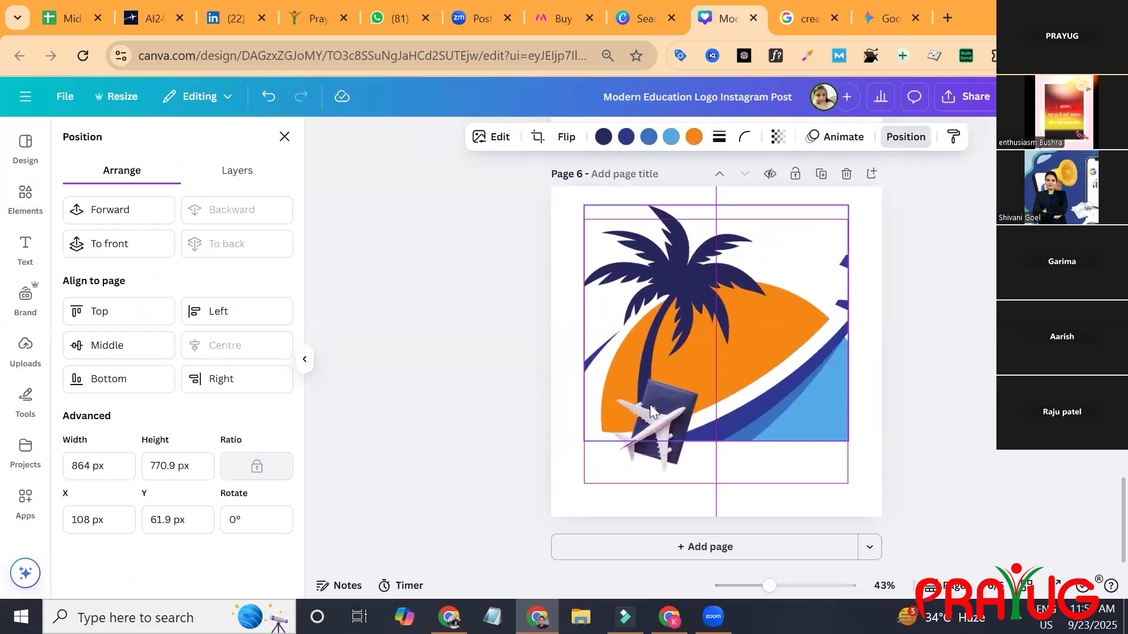
- Delete the plane and passport image from page 6, and dismiss the options opened for the palm tree graphic
left_click(650, 405)
key("Delete")
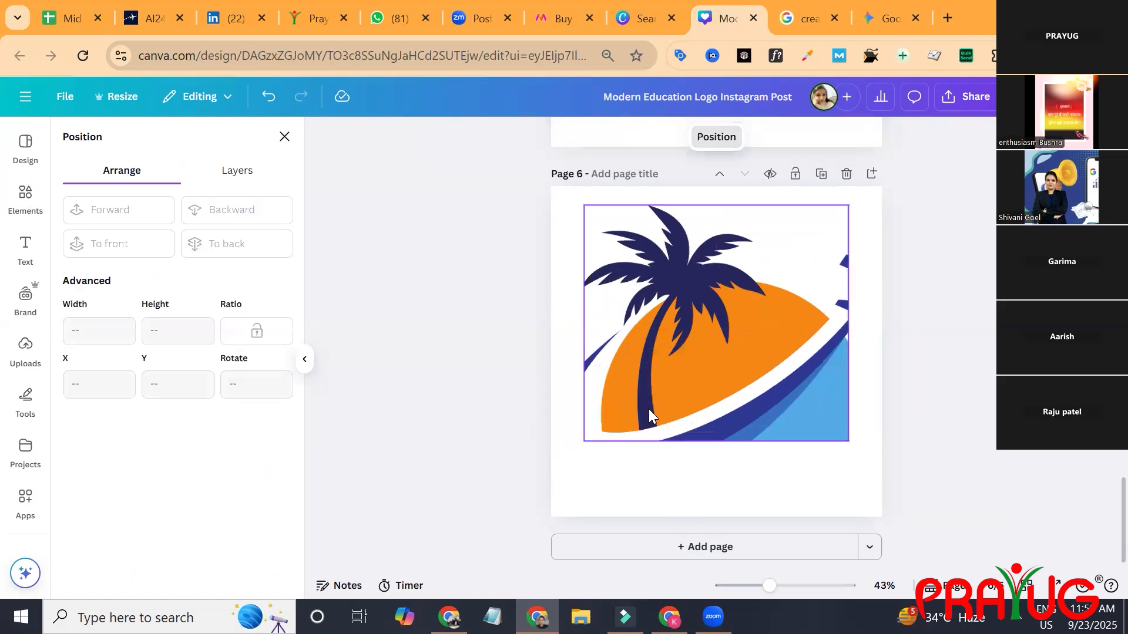
right_click(649, 409)
mouse_move(650, 418)
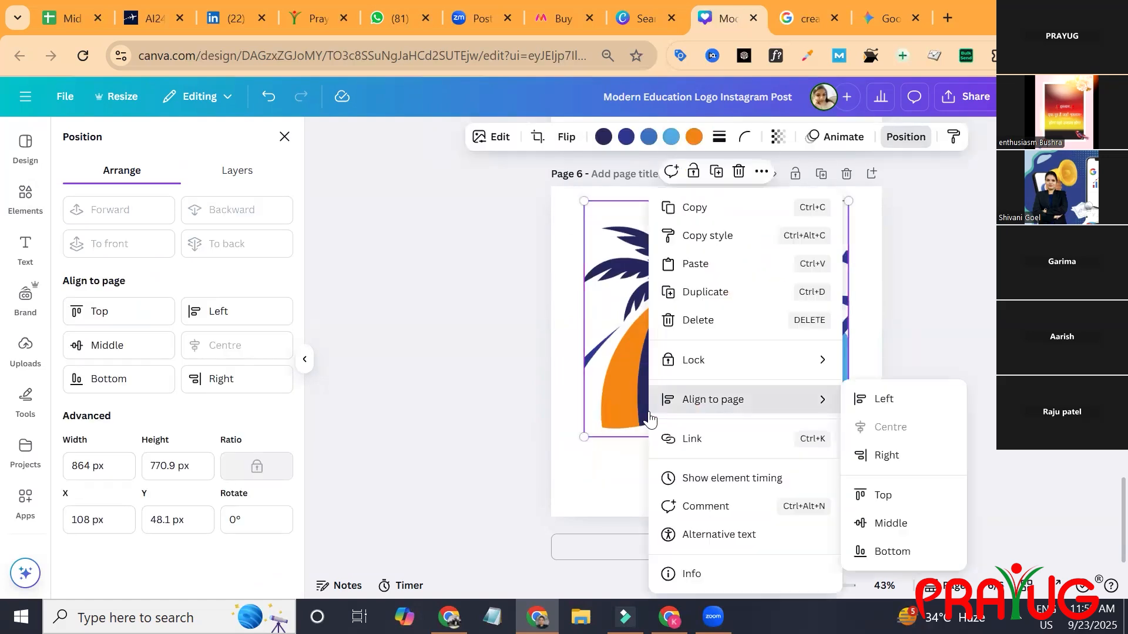
key("Escape")
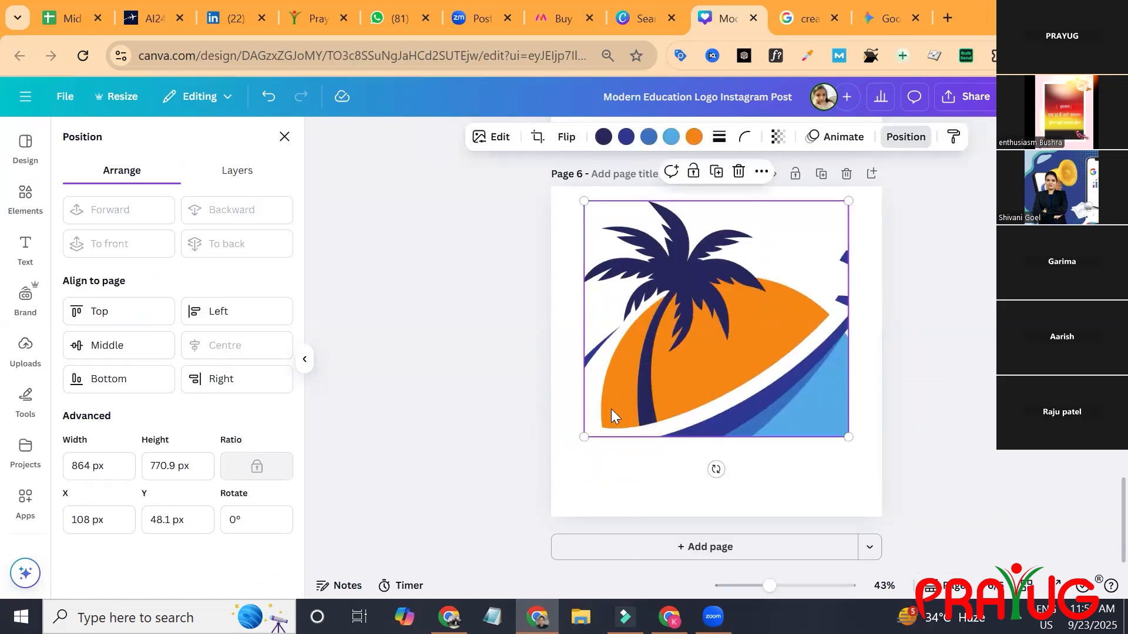
- Undo the image deletion and the preceding moves, enlargement and crop on page 6 to restore the full palm tree graphic
key("ctrl+z")
key("ctrl+z")
key("ctrl+z")
key("ctrl+z")
key("ctrl+z")
key("ctrl+z")
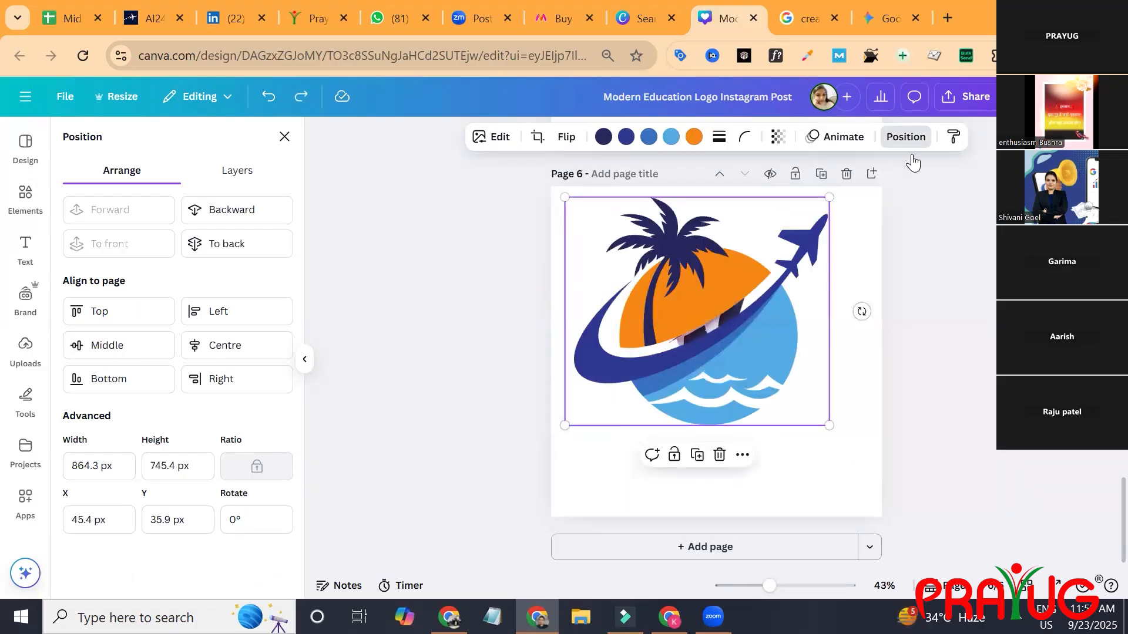
- Send the palm tree graphic to the back and place the plane and passport image, tilted slightly counterclockwise, over the graphic's plane
left_click(272, 242)
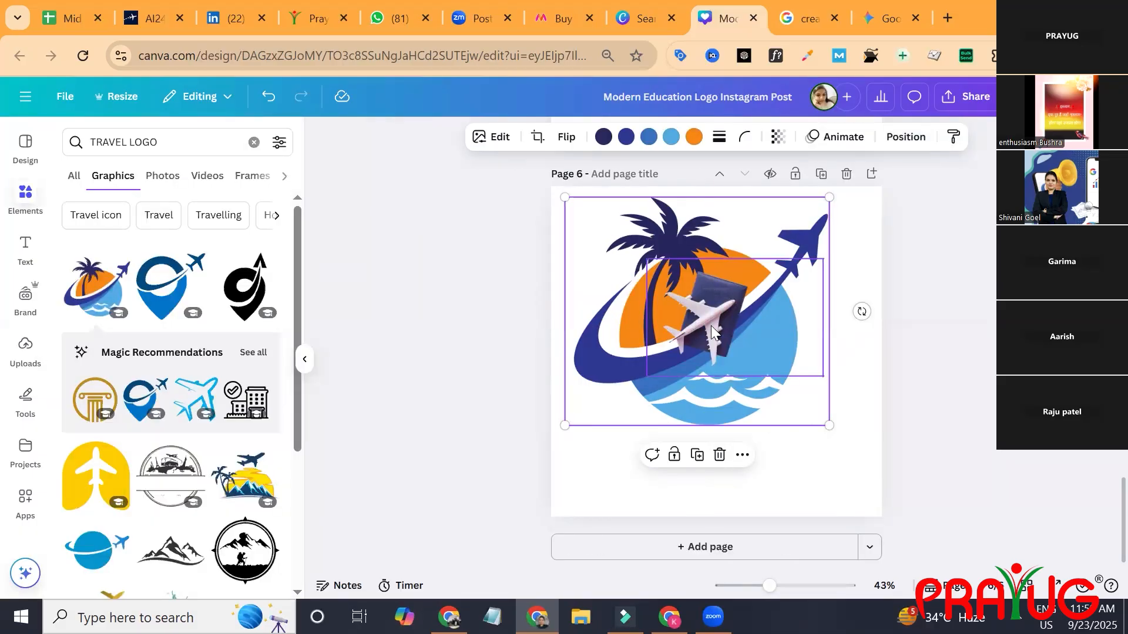
left_click_drag(711, 326, 839, 250)
left_click(949, 244)
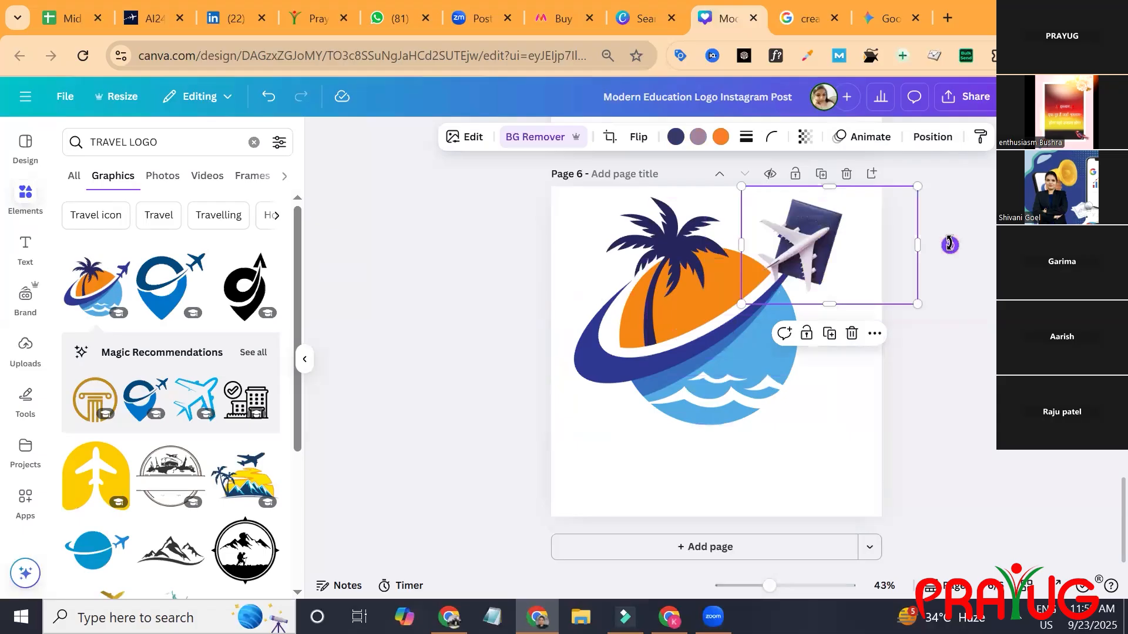
left_click_drag(949, 235, 946, 214)
left_click_drag(813, 266, 812, 254)
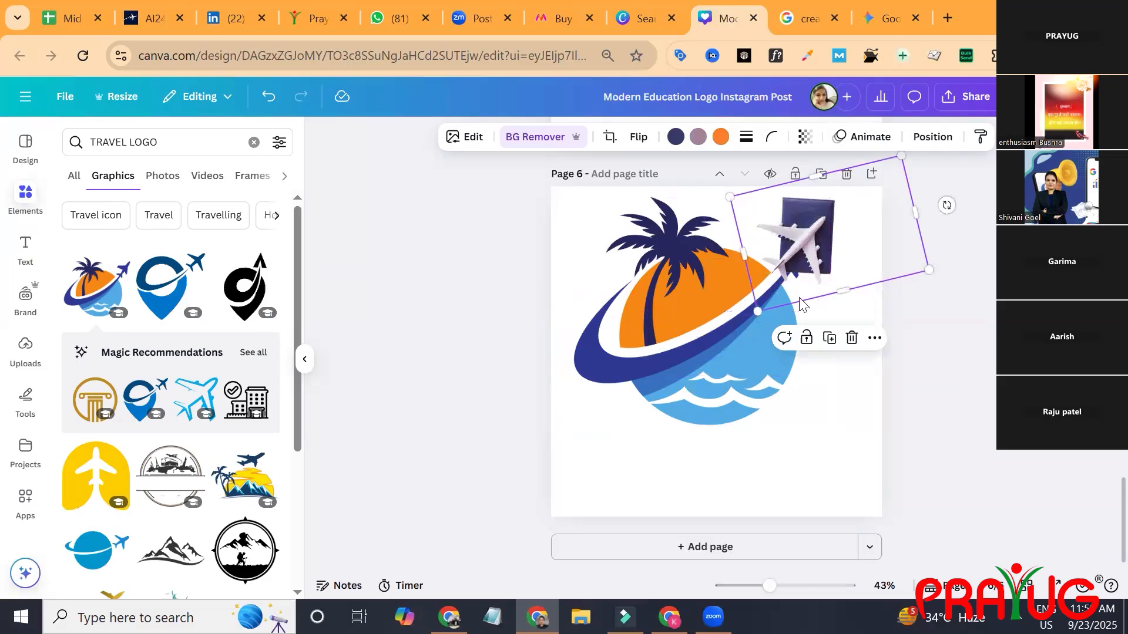
- Enlarge the tilted plane and passport image while trimming its empty right side, and shift it down-left onto the end of the graphic's swoosh
left_click_drag(758, 311, 741, 369)
left_click_drag(908, 213, 864, 235)
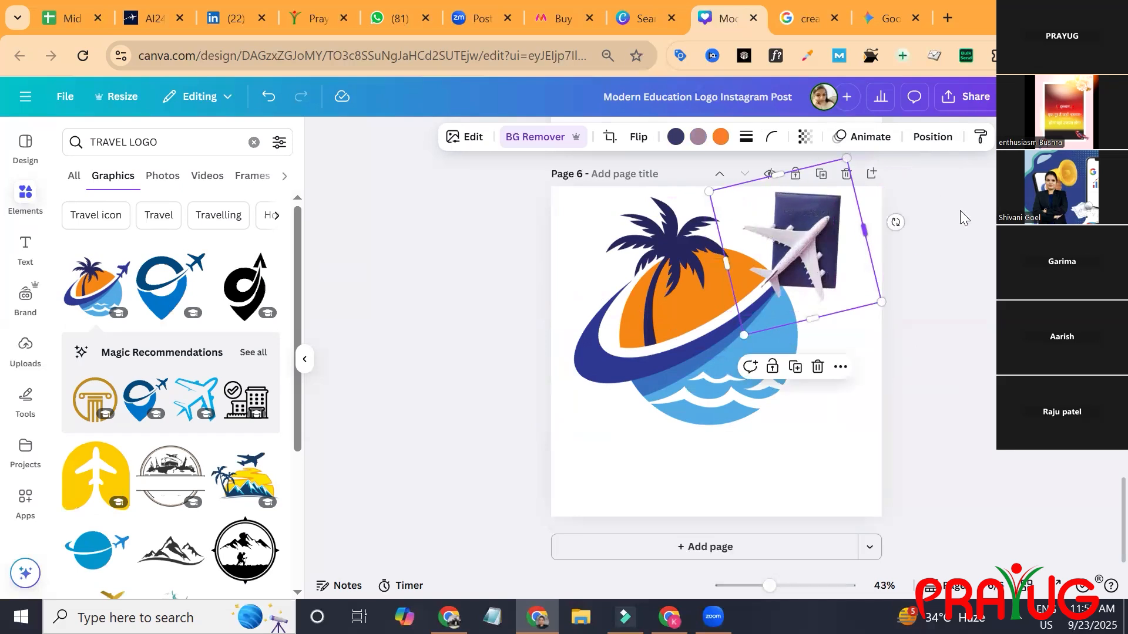
left_click(975, 200)
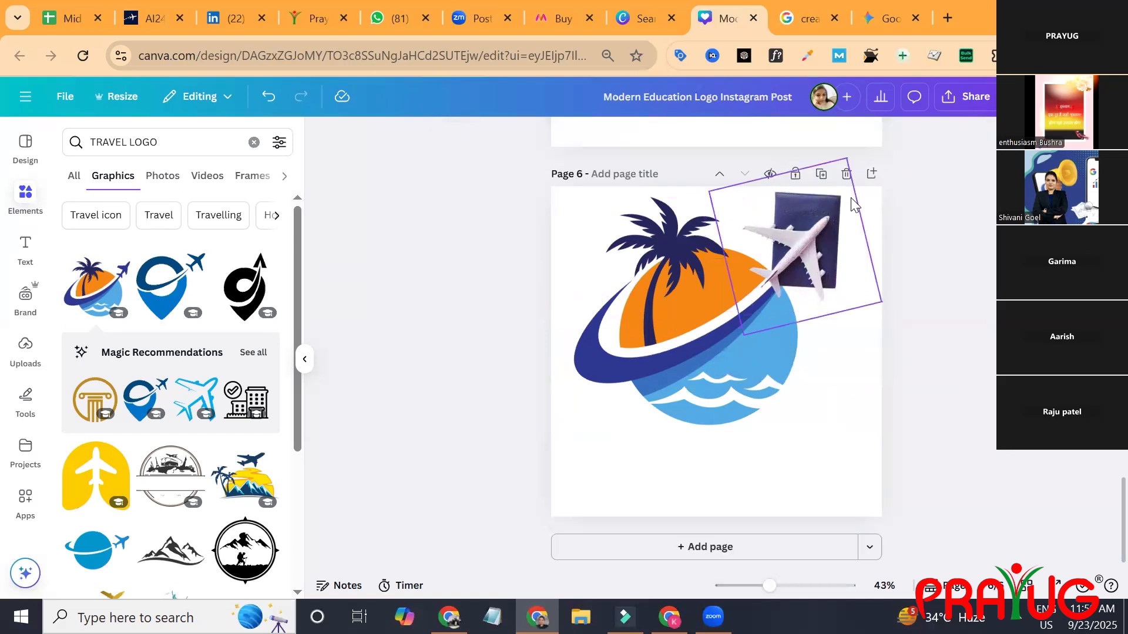
left_click_drag(822, 262, 804, 276)
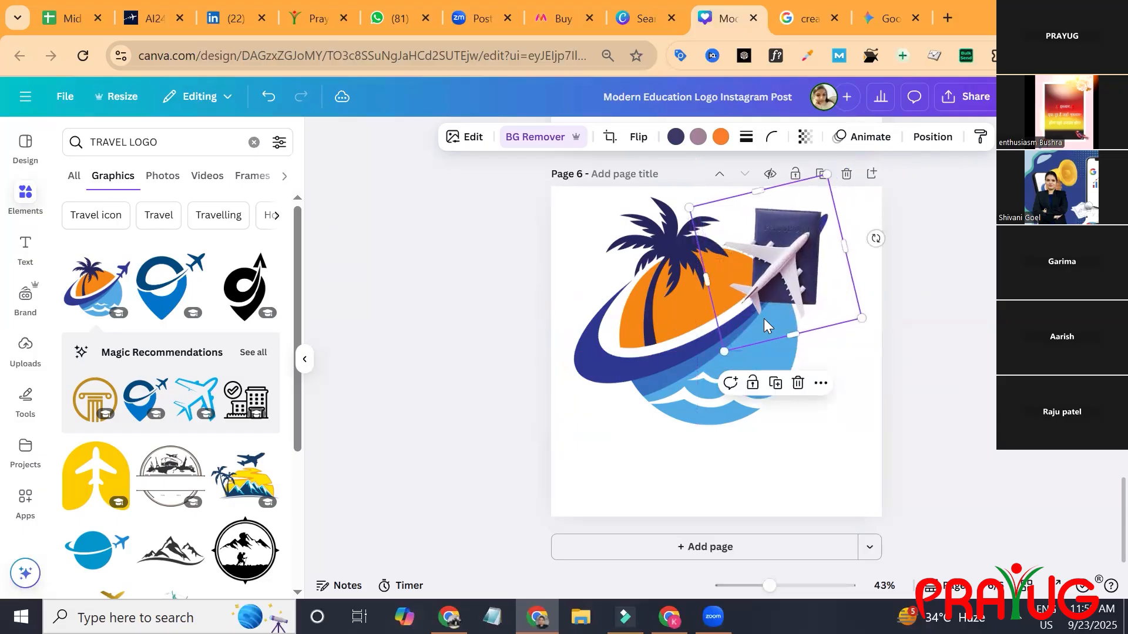
- Crop a narrow strip off the right side of the palm tree graphic to cut away part of its blue plane
left_click(704, 373)
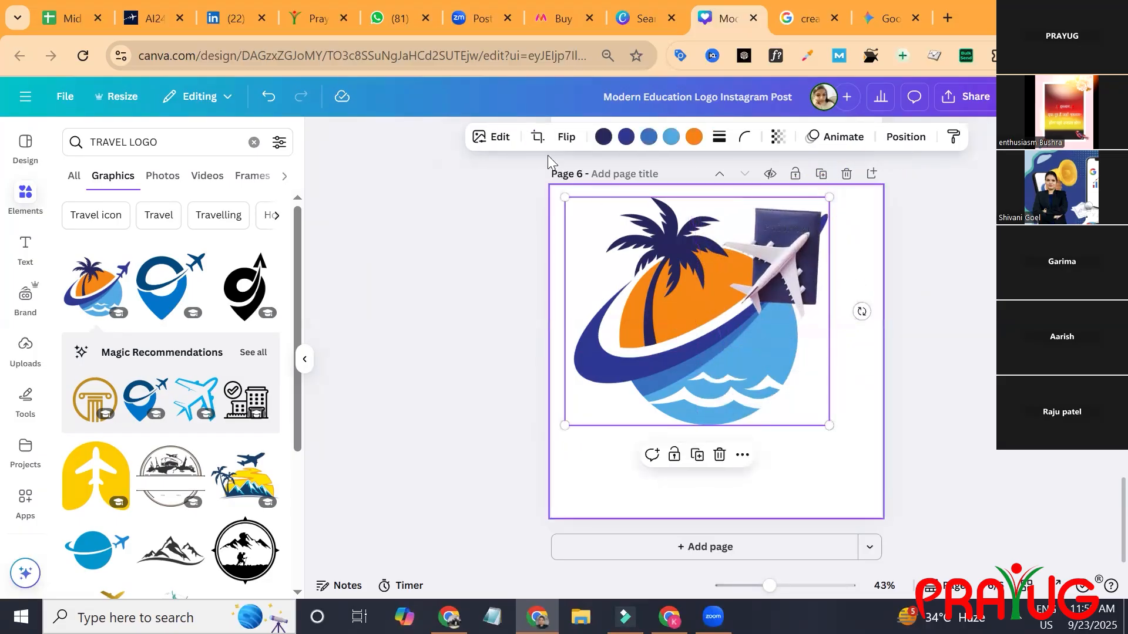
left_click(537, 137)
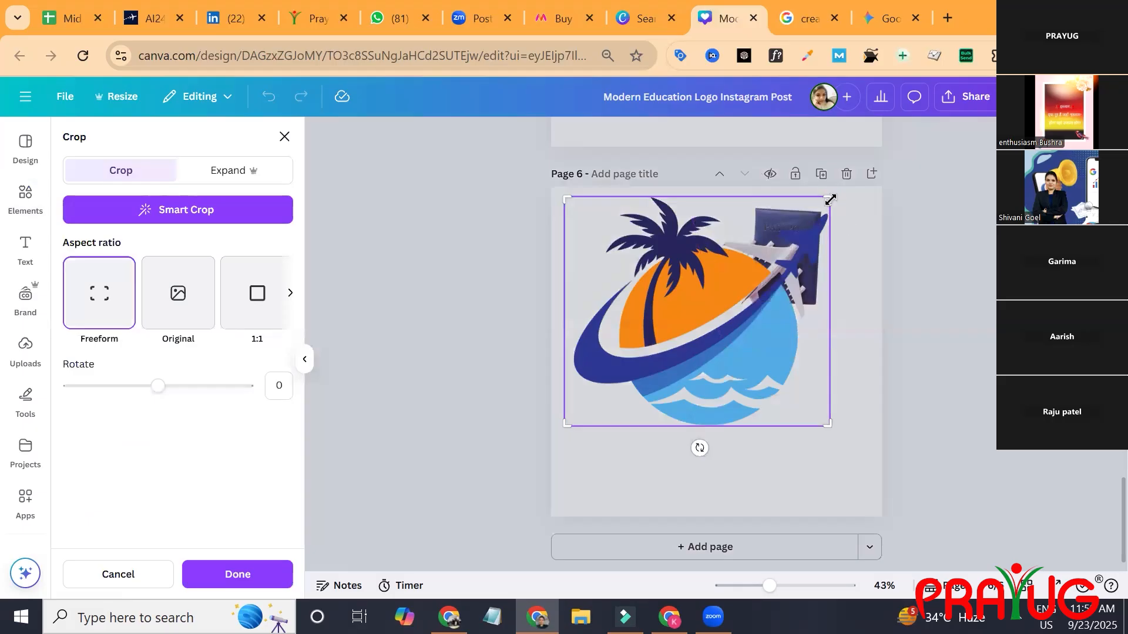
left_click_drag(820, 202, 802, 186)
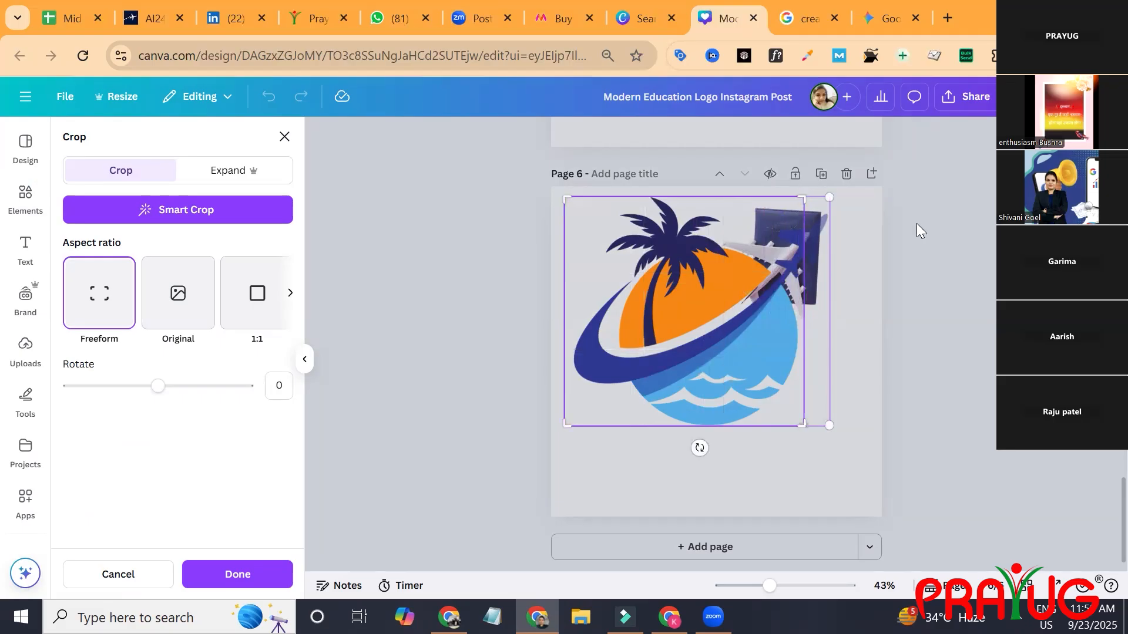
left_click(916, 223)
- Shrink the plane and passport image and align it with the end of the palm tree graphic's swoosh, nudging the graphic slightly down-left
left_click_drag(781, 262, 775, 268)
left_click(811, 232)
left_click_drag(812, 233, 816, 233)
left_click_drag(872, 317, 797, 306)
left_click_drag(774, 233, 787, 242)
left_click(899, 310)
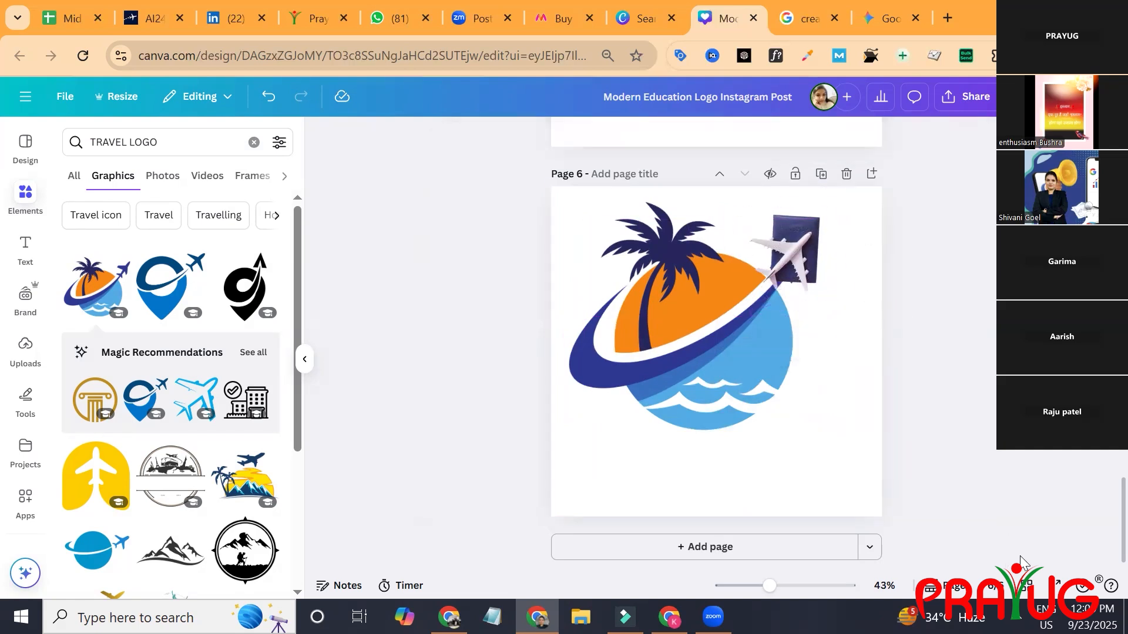
- Separate the white plane from the passport in the image with Magic Grab
left_click(827, 224)
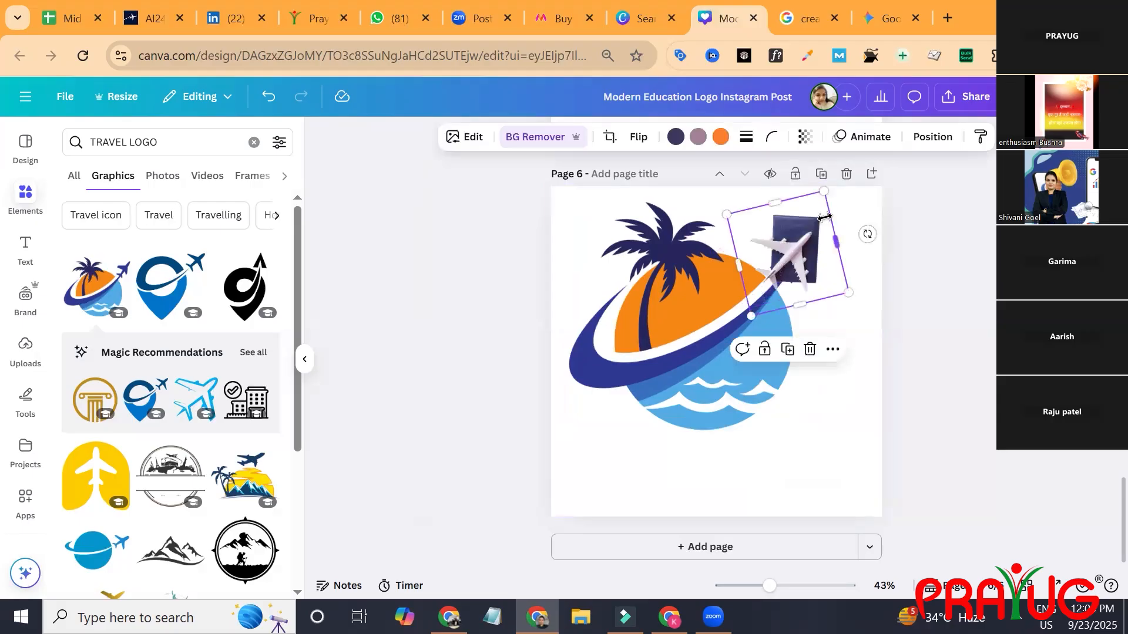
left_click(471, 138)
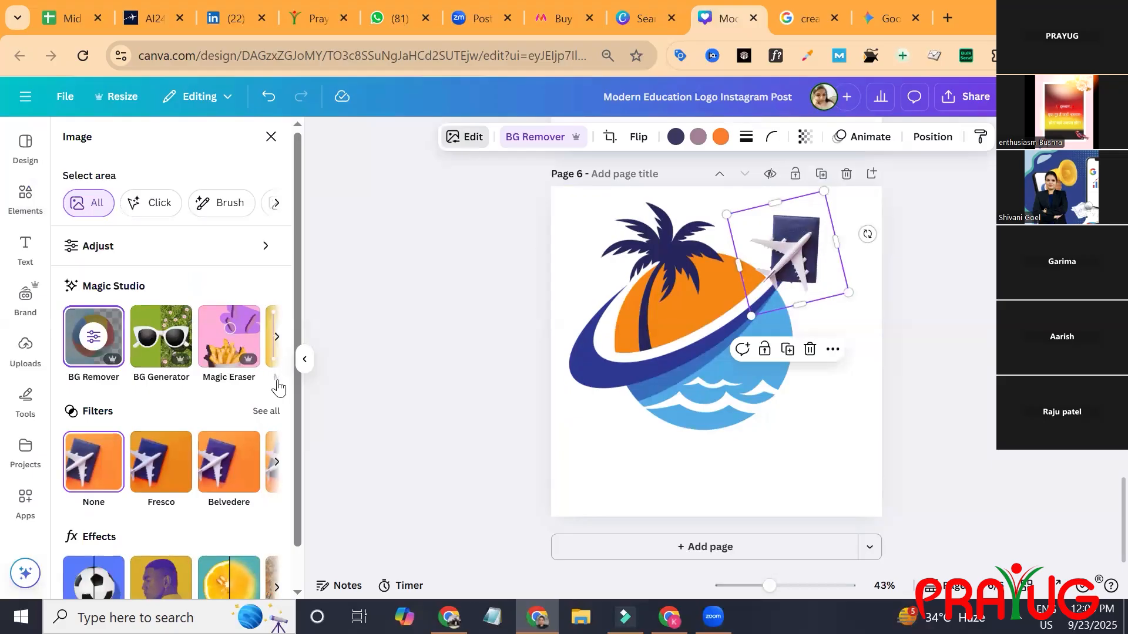
left_click(277, 340)
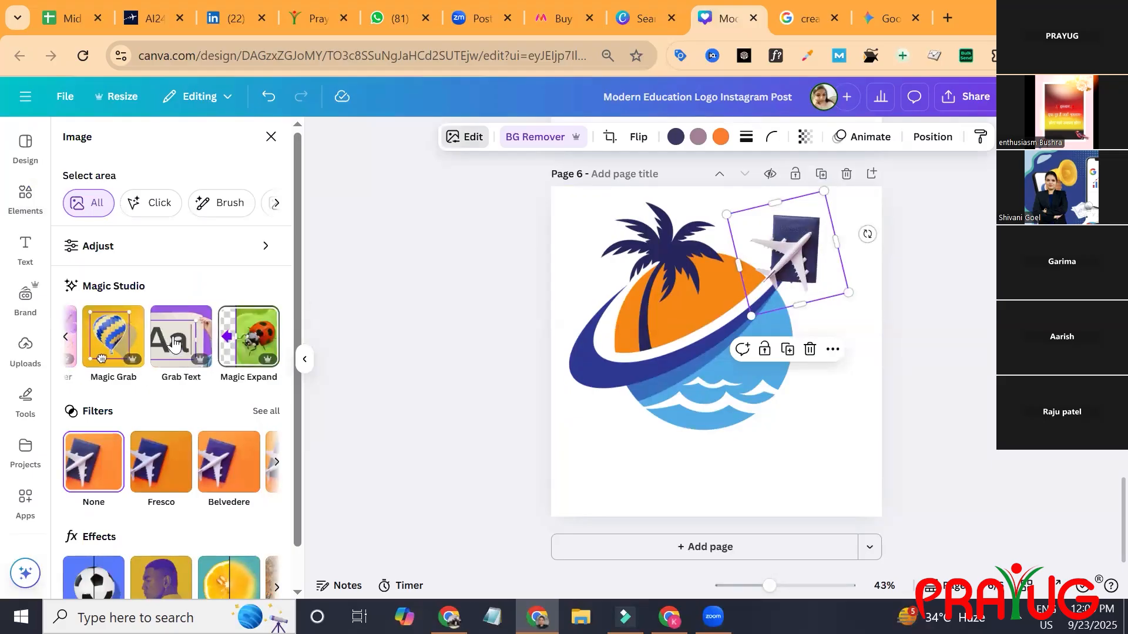
left_click(106, 338)
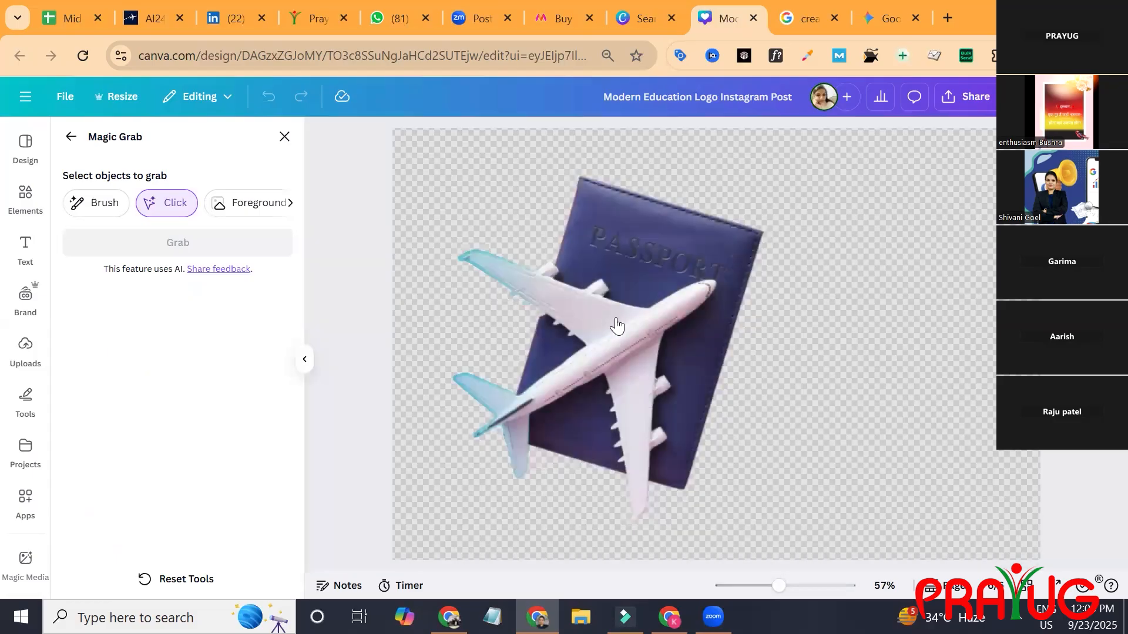
left_click(616, 324)
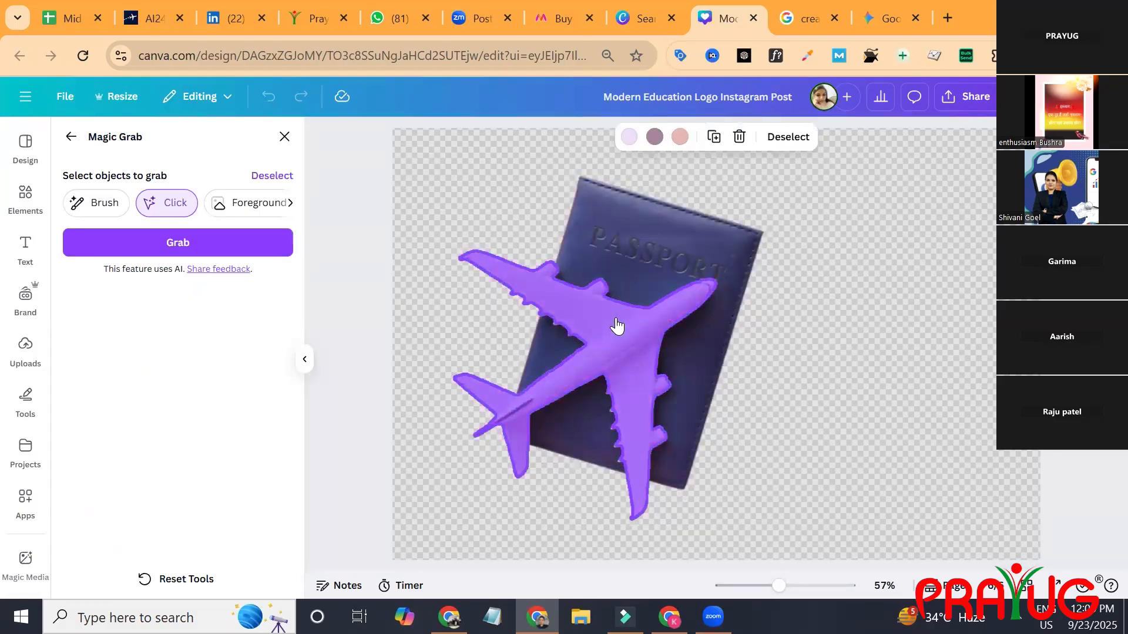
left_click(264, 249)
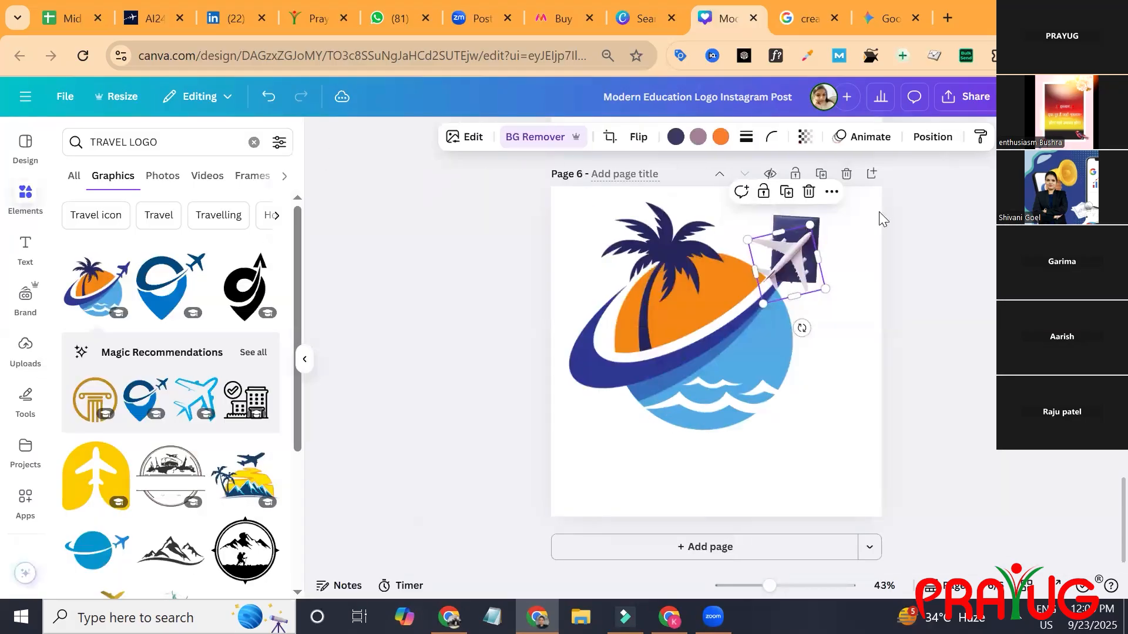
- Delete the passport layer left behind and move the cut-out plane off the graphic, beside the globe's right edge
left_click(825, 222)
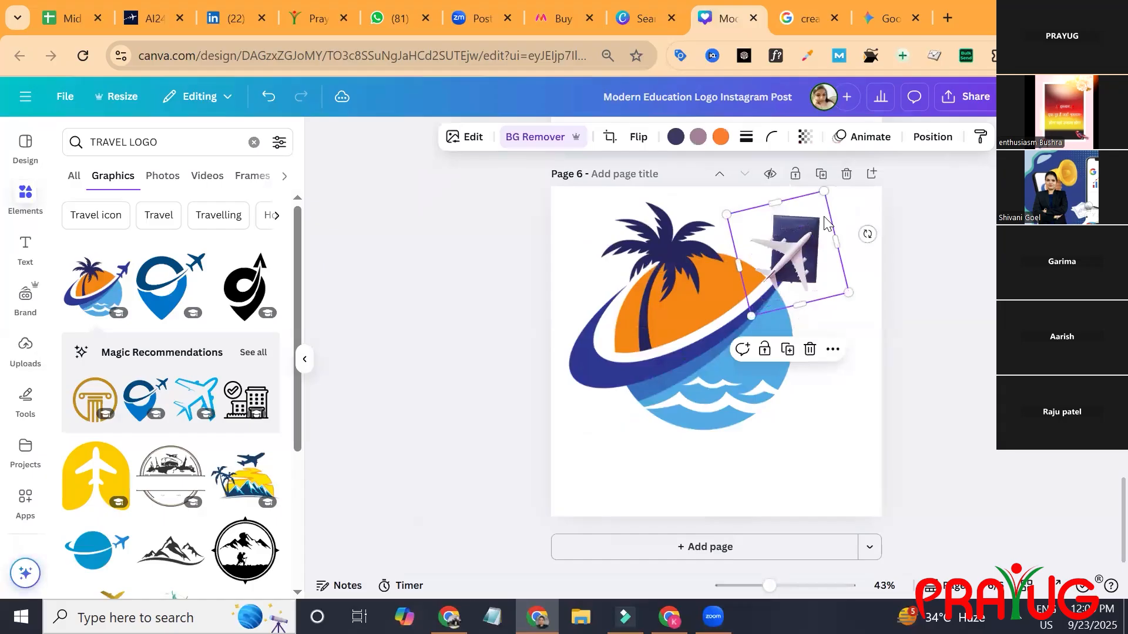
key("Escape")
left_click_drag(793, 263, 830, 306)
right_click(829, 306)
key("Escape")
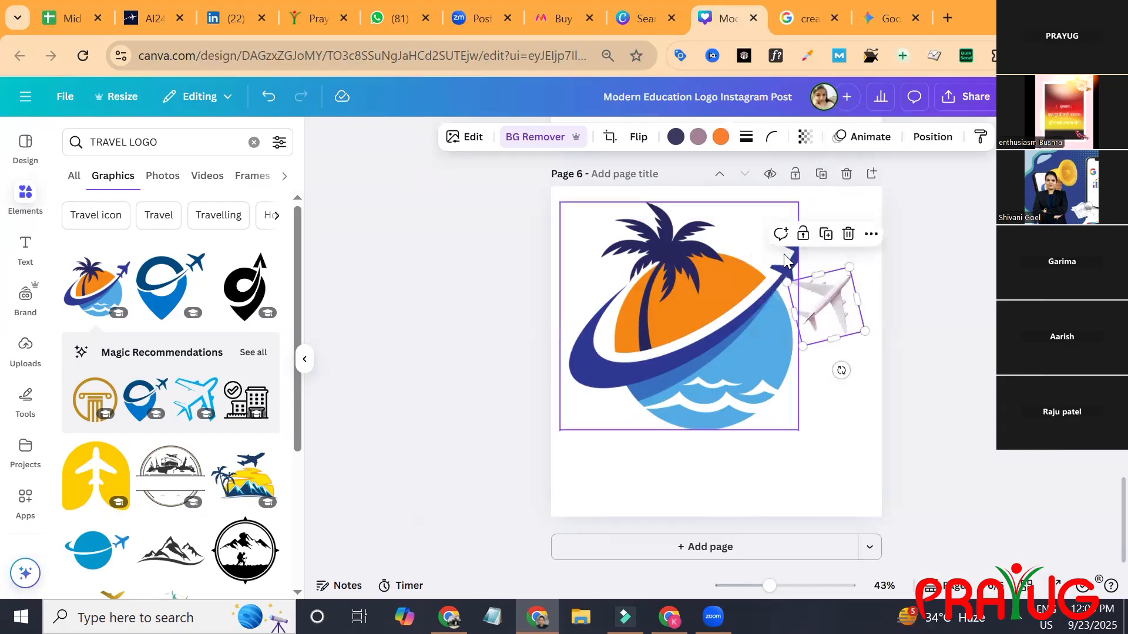
- Trim the palm tree graphic's right edge slightly further while keeping its full height
left_click(785, 258)
double_click(784, 258)
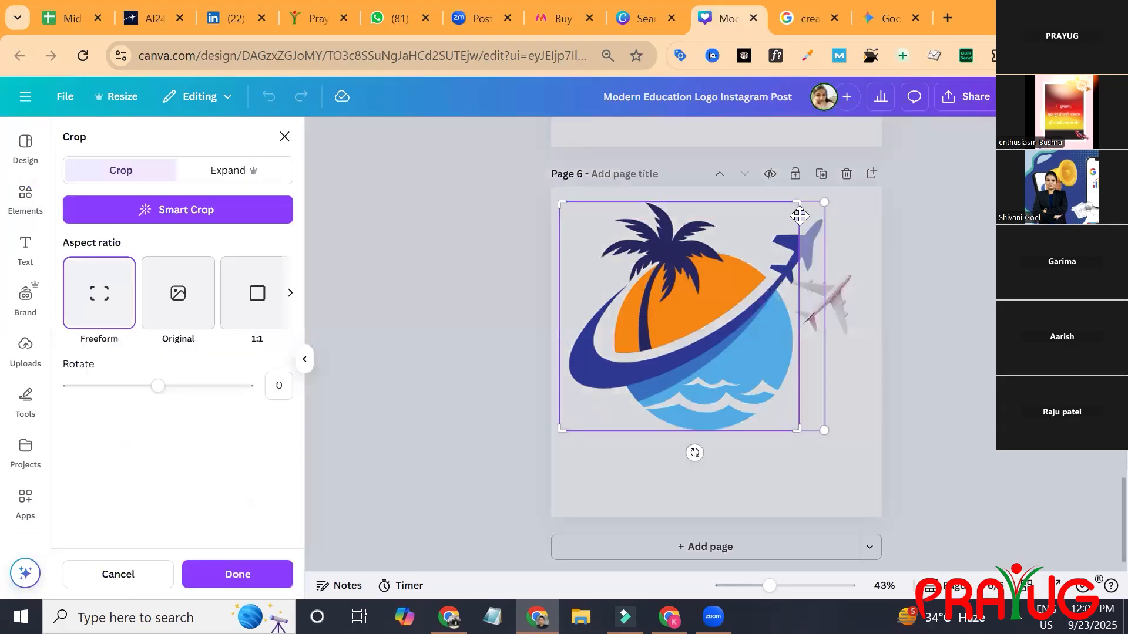
left_click_drag(798, 204, 791, 217)
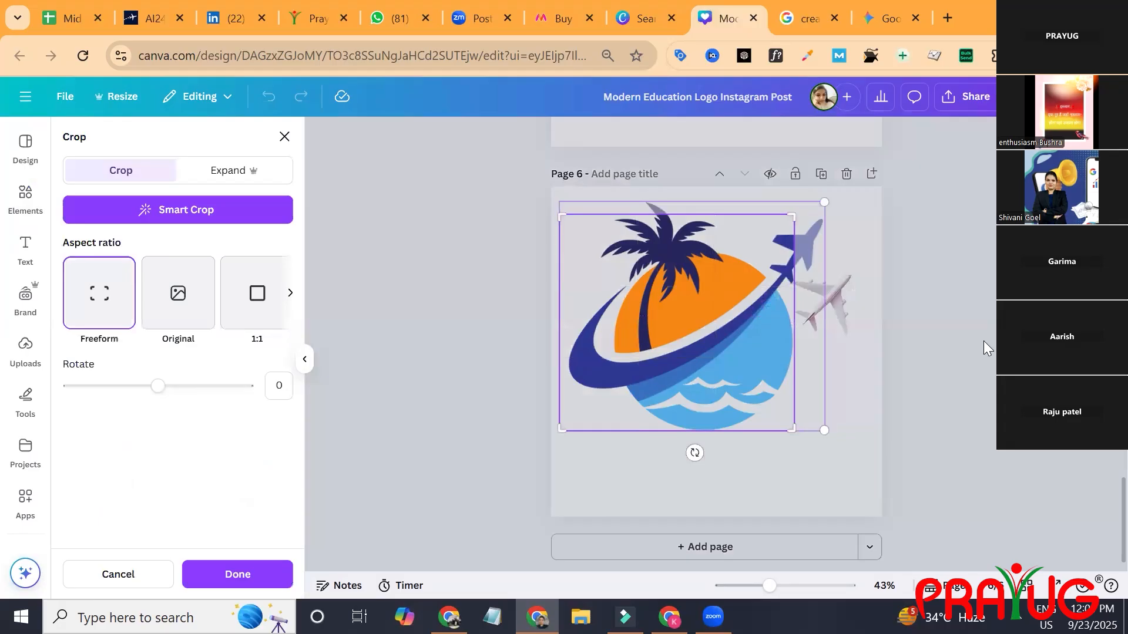
mouse_move(789, 212)
left_mouse_down()
mouse_move(780, 194)
mouse_move(792, 194)
left_mouse_up()
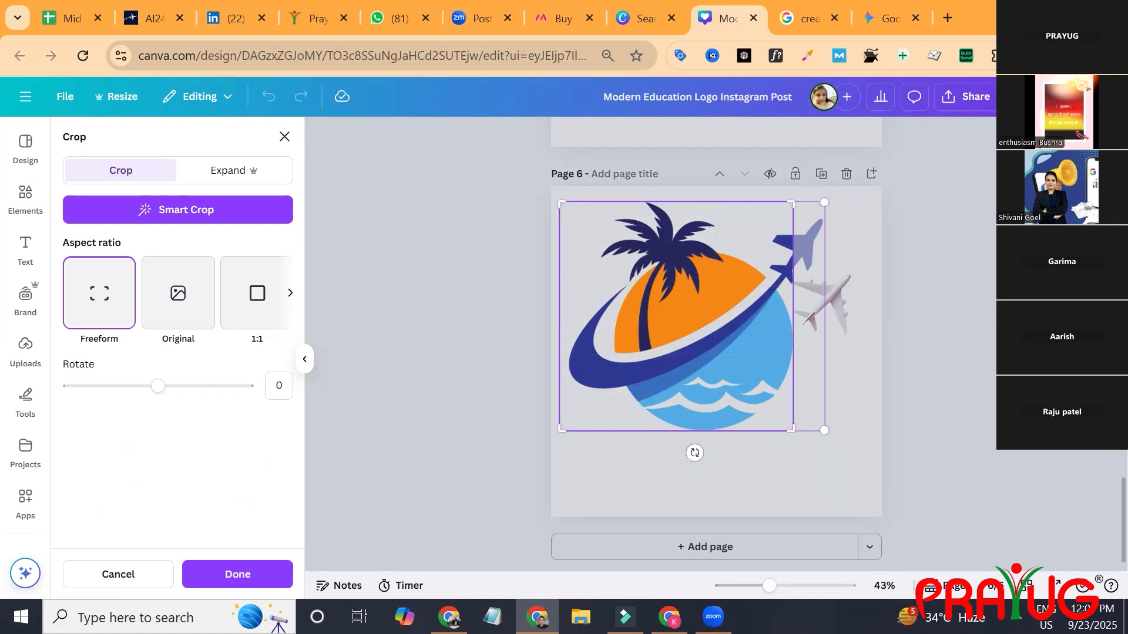
key("Return")
- Try the cut-out plane at a larger size over the globe, and shrink it back beside the globe's lower-right edge
left_click_drag(833, 300, 780, 245)
left_click_drag(814, 280, 882, 326)
left_click_drag(795, 259, 720, 372)
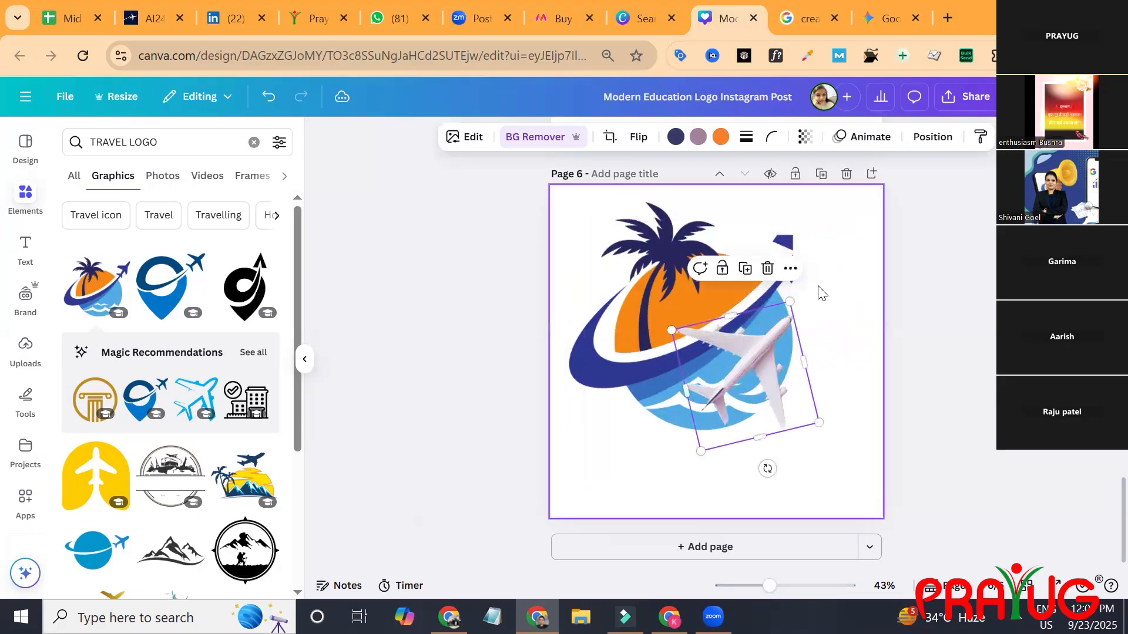
left_click_drag(793, 312, 756, 389)
left_click_drag(726, 426, 787, 433)
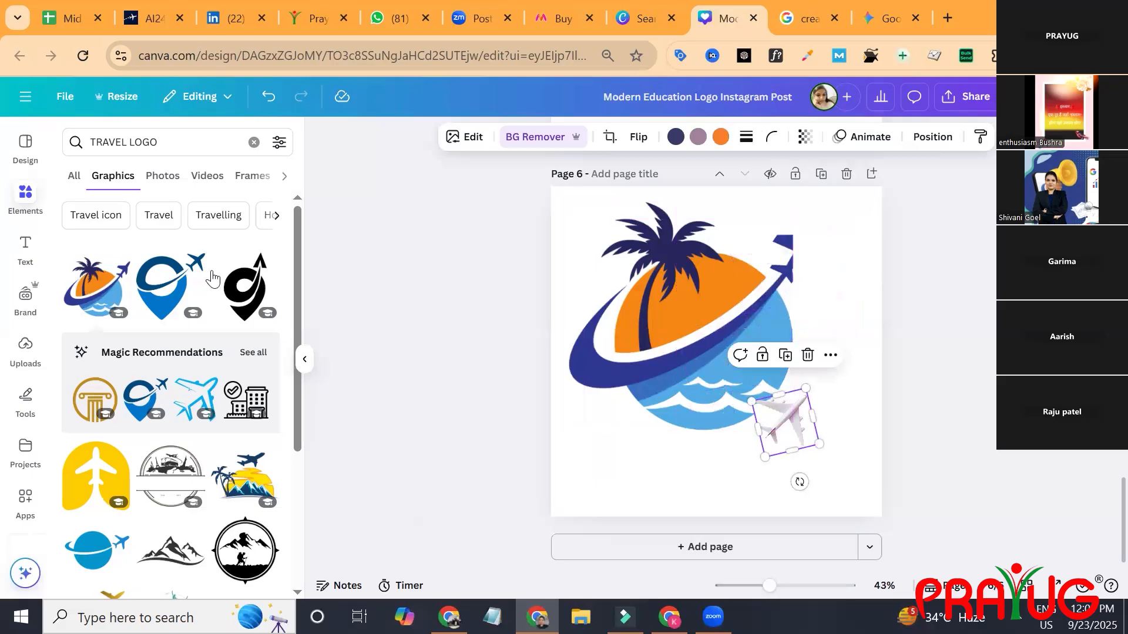
- Add a rectangle shape to page 6 and fill it with white
left_click(107, 137)
key("ctrl+a")
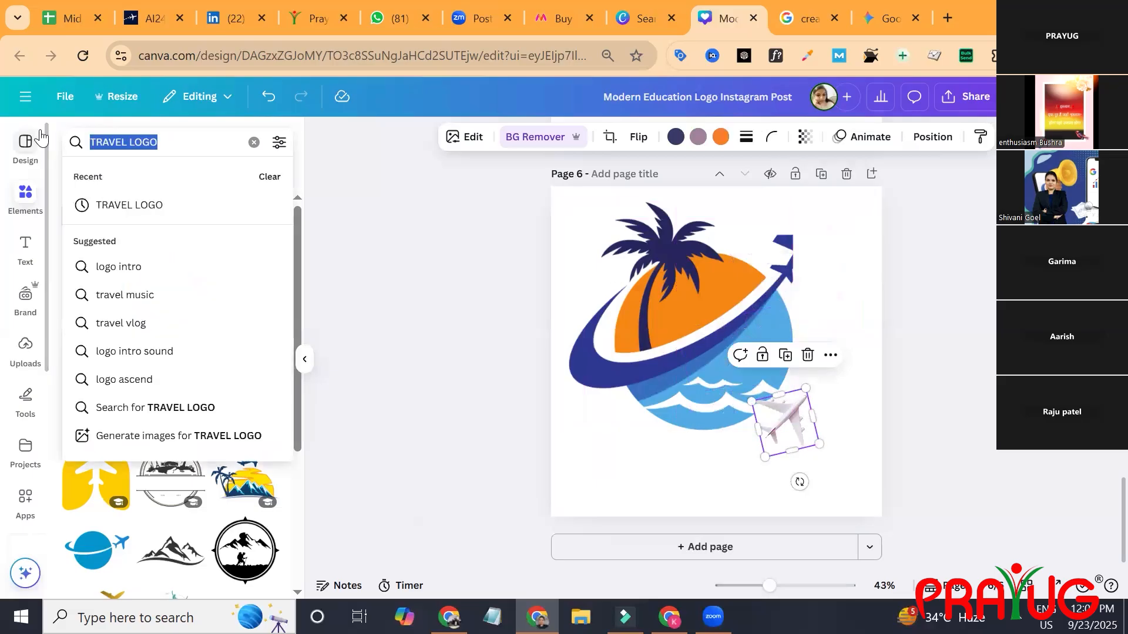
type("r")
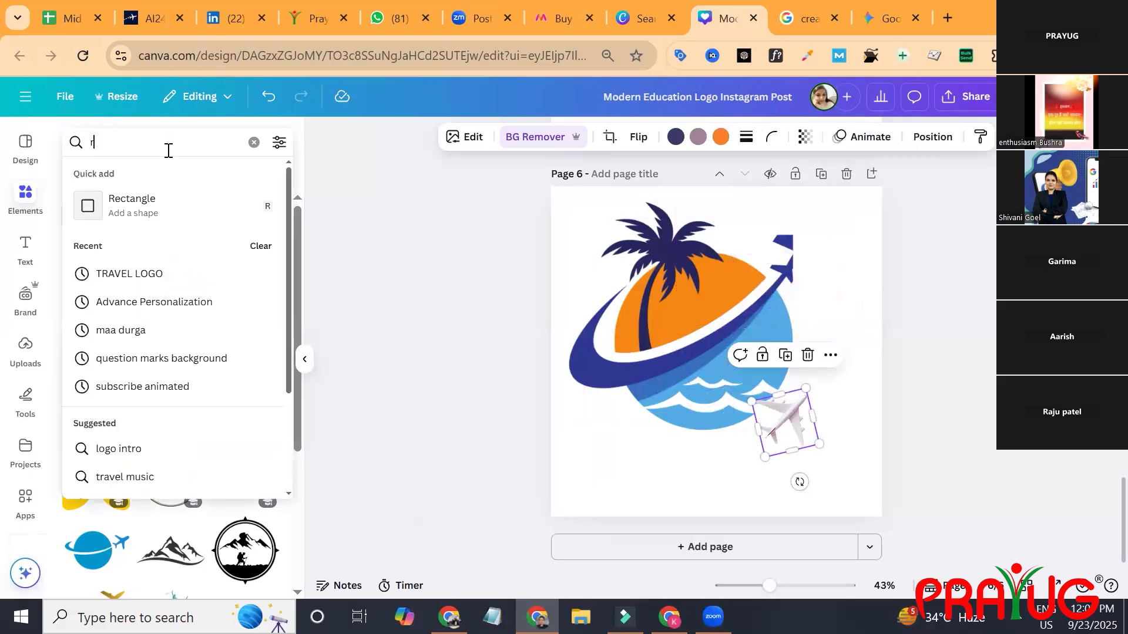
type("ectan")
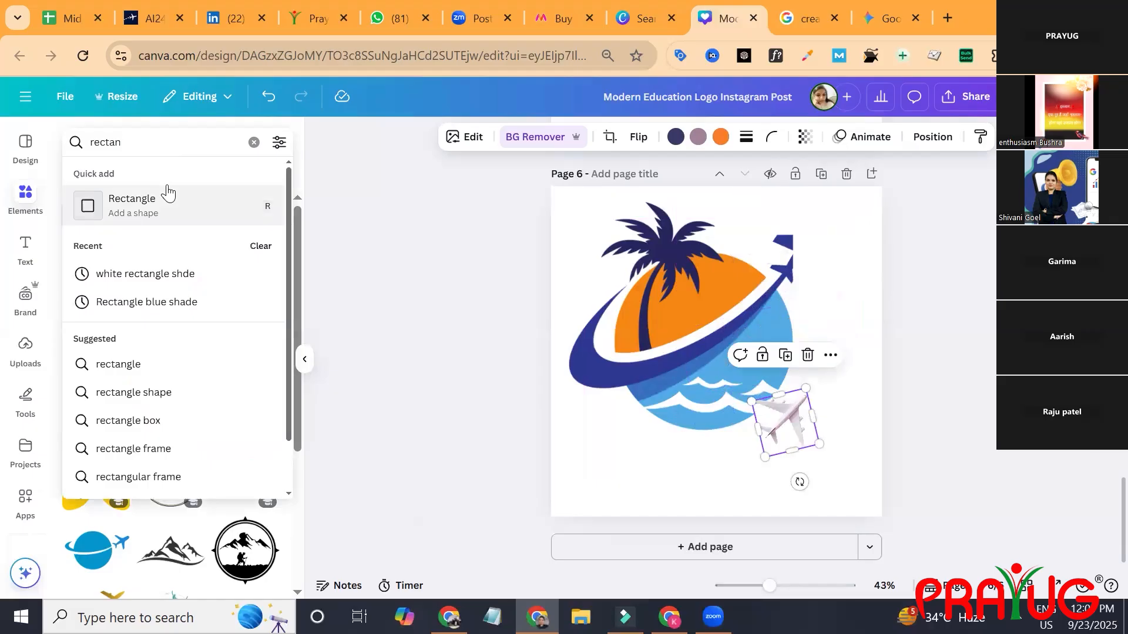
left_click(168, 194)
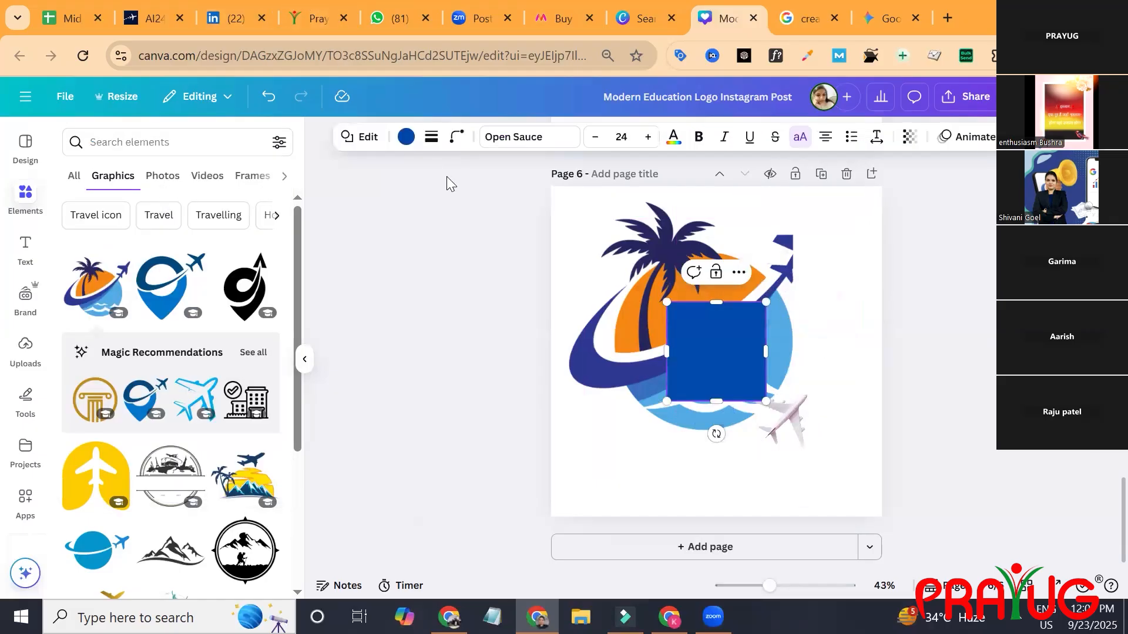
left_click(406, 136)
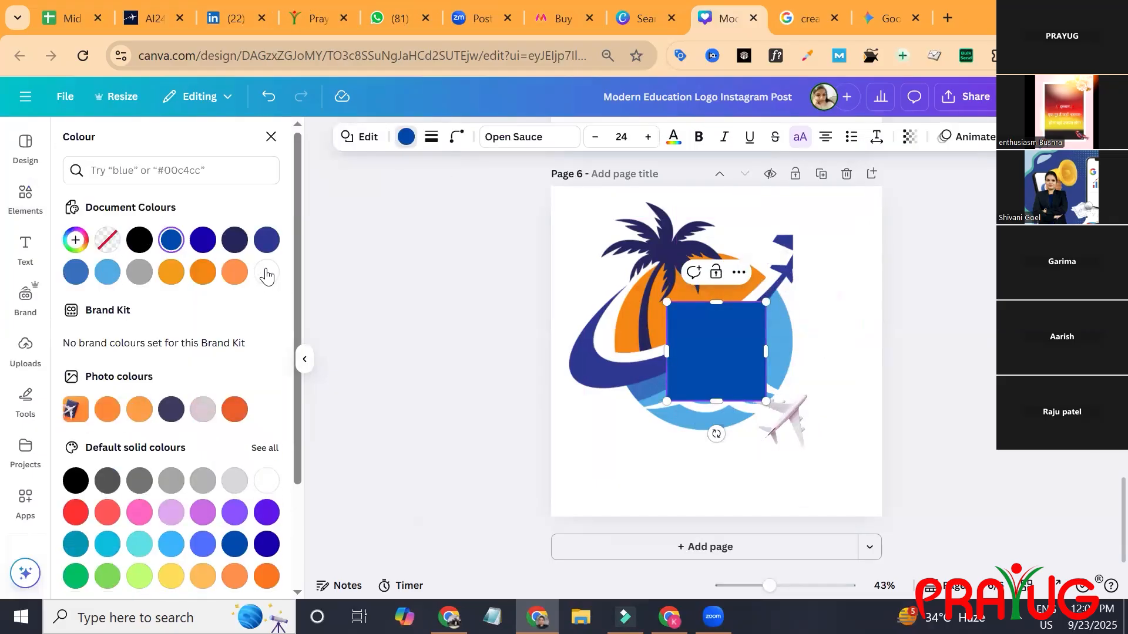
left_click(266, 480)
left_click(954, 405)
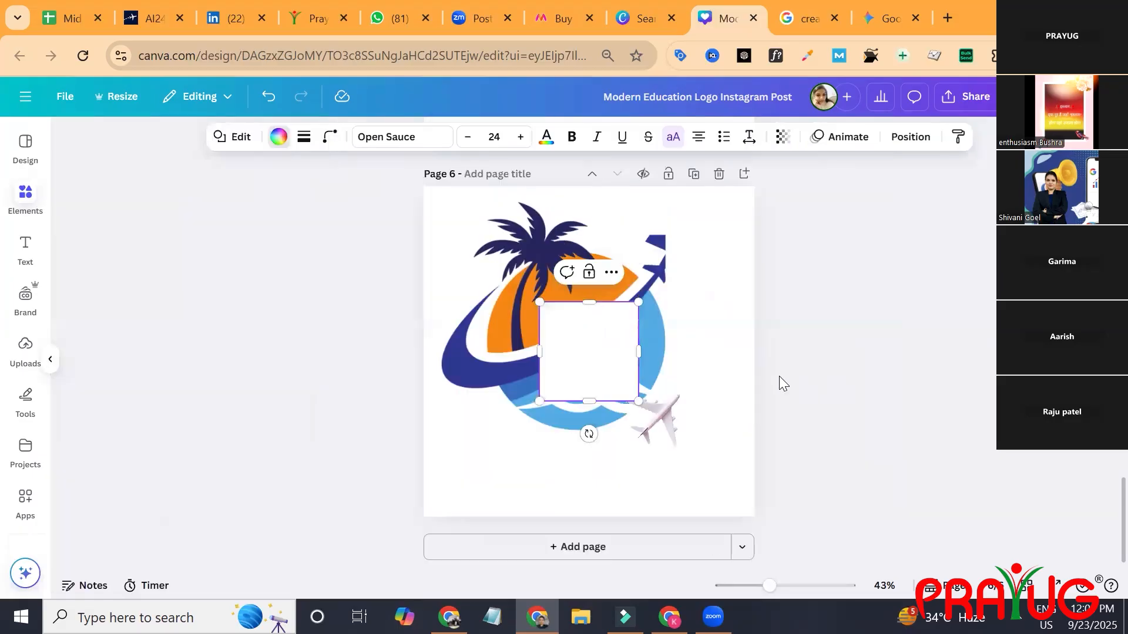
- Cover the remaining part of the graphic's blue plane with the white rectangle, stretching it slightly taller
left_click_drag(681, 364, 802, 235)
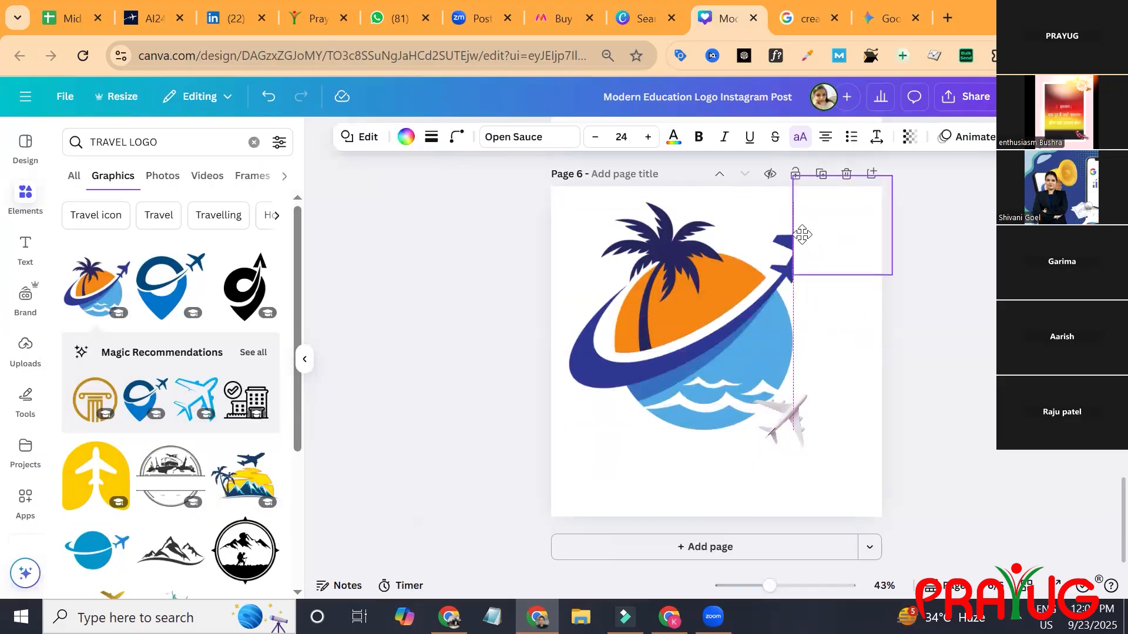
left_click(869, 317)
left_click_drag(840, 271, 804, 260)
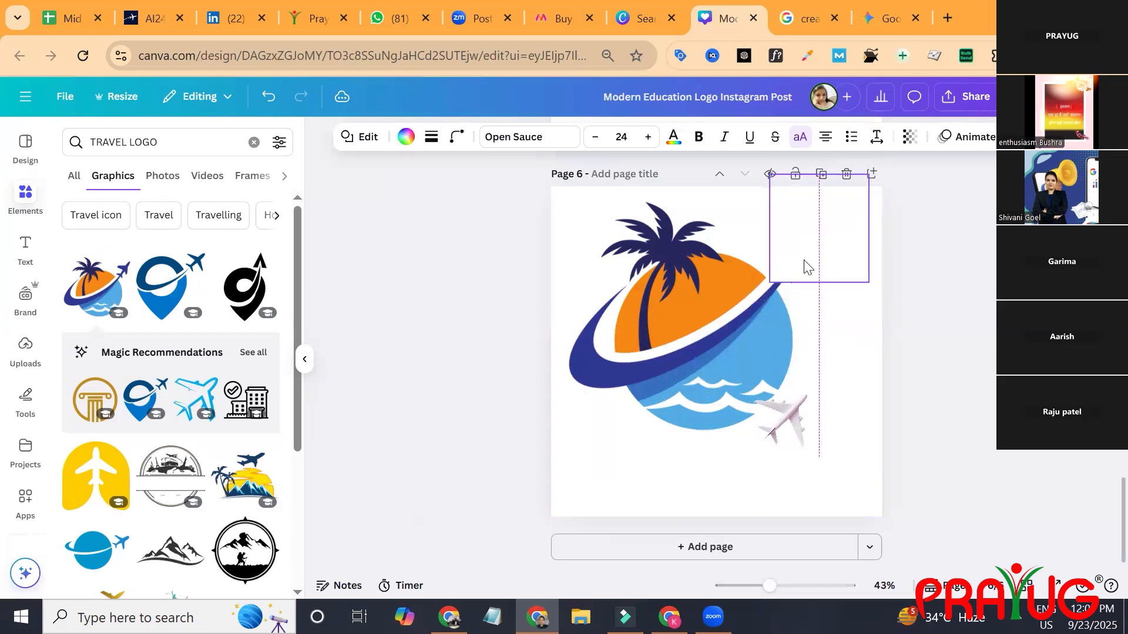
left_click(948, 360)
- Place the cut-out plane at the end of the swoosh and bring it to the front, above the white rectangle
left_click_drag(799, 420, 797, 272)
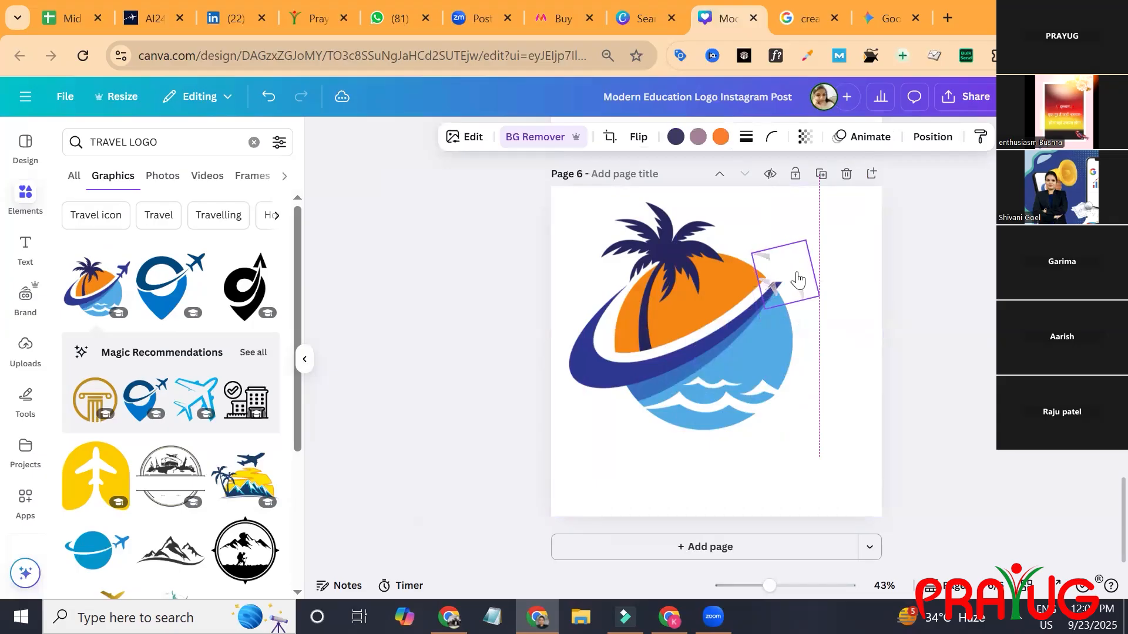
right_click(797, 274)
mouse_move(954, 350)
mouse_move(904, 320)
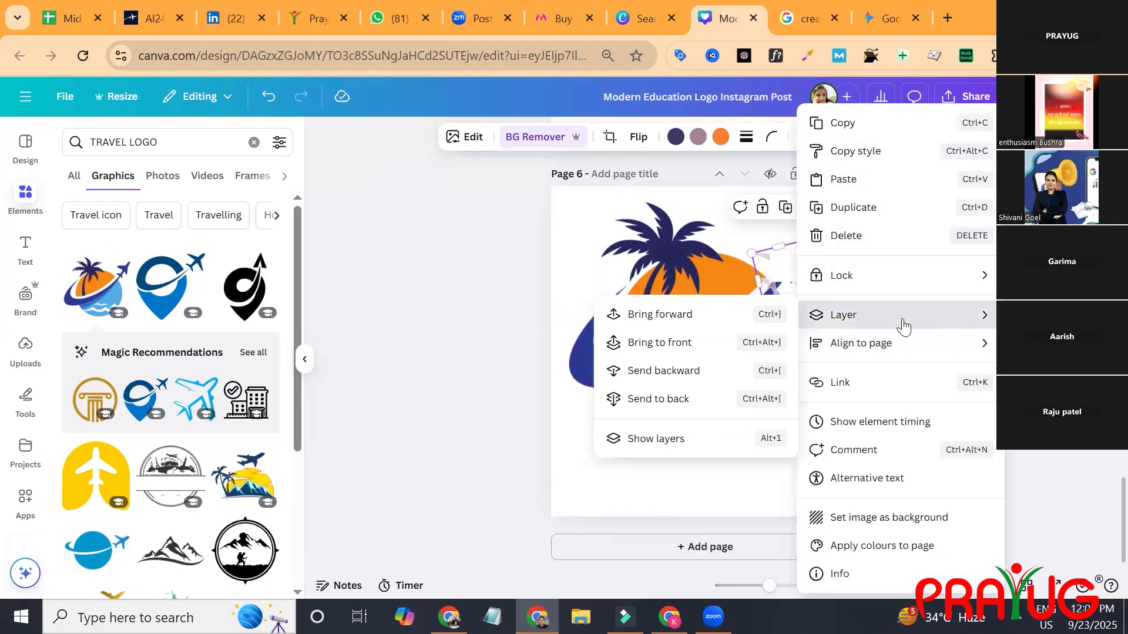
left_click(710, 348)
left_click(952, 328)
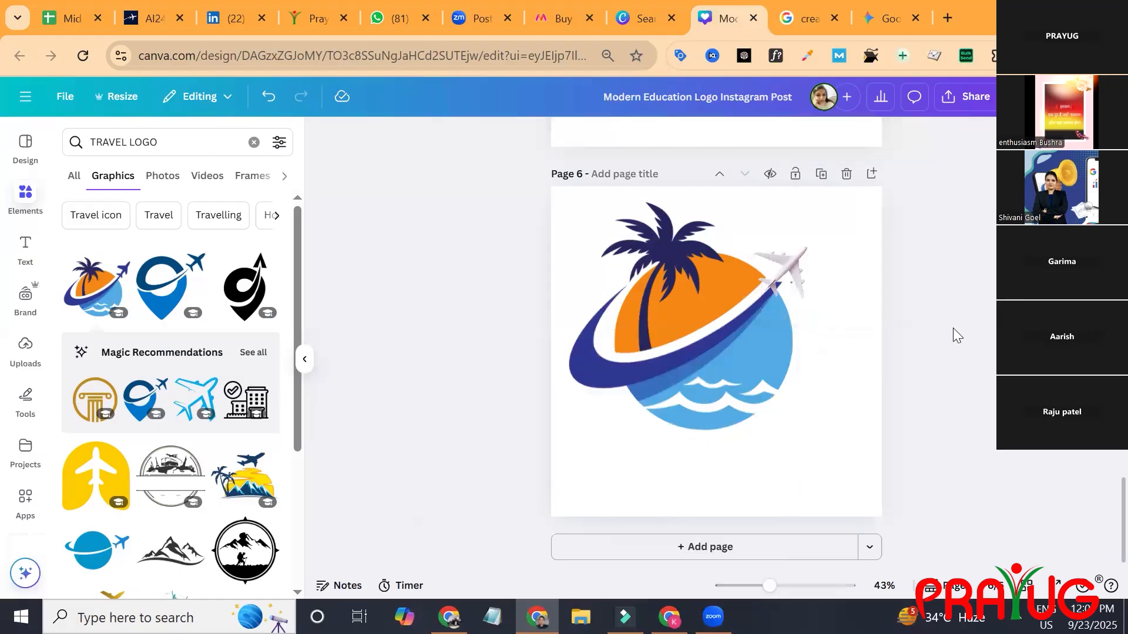
left_click_drag(796, 263, 791, 269)
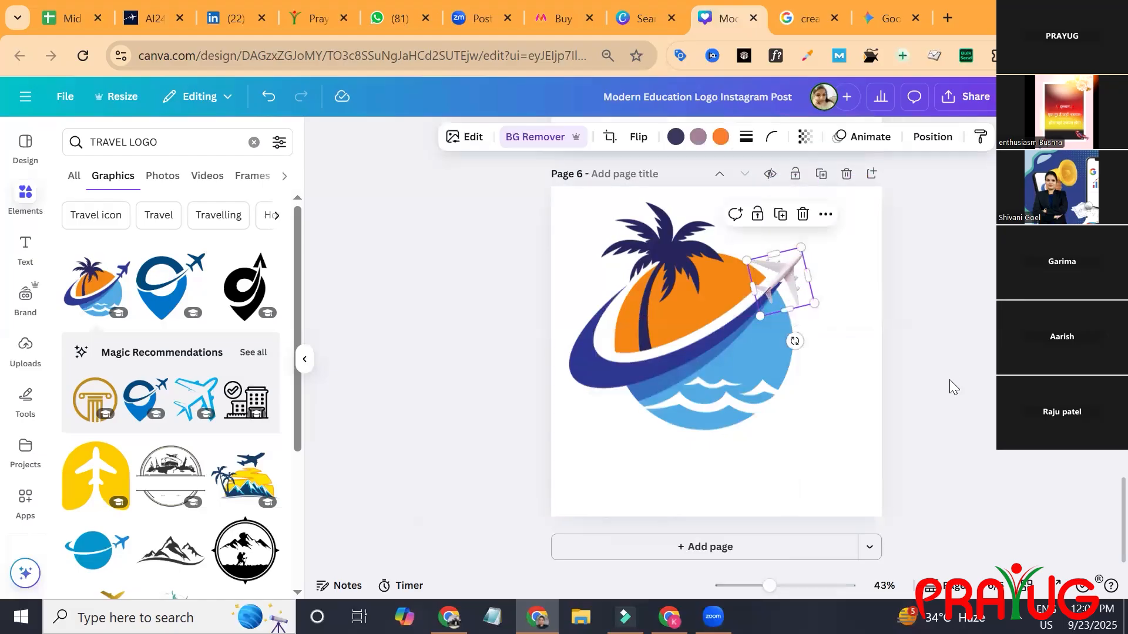
left_click(949, 379)
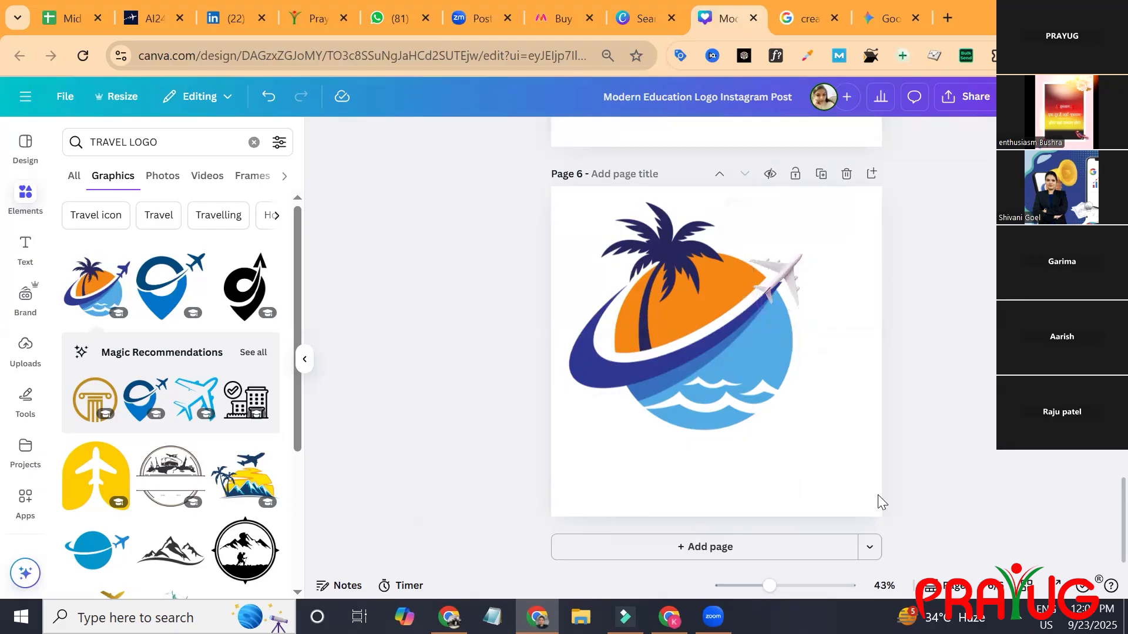